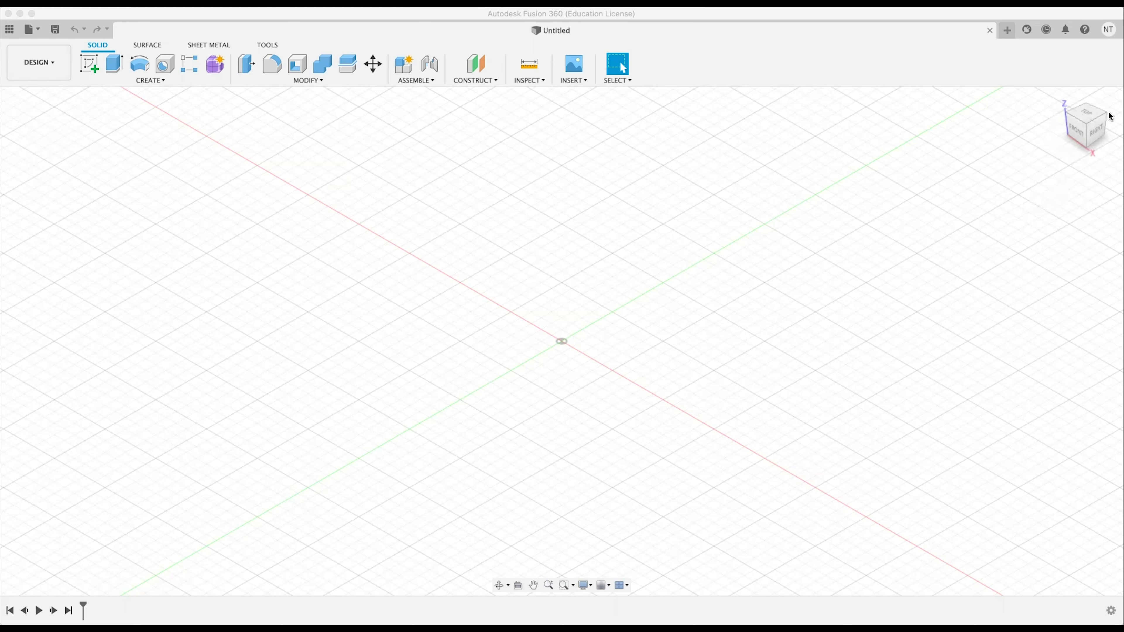
pyautogui.click(834, 282)
pyautogui.keyDown('shift'); pyautogui.moveTo(701, 308); pyautogui.dragTo(1040, 204, button='middle'); pyautogui.keyUp('shift')
pyautogui.keyDown('shift'); pyautogui.moveTo(757, 295); pyautogui.dragTo(661, 302, button='middle'); pyautogui.keyUp('shift')
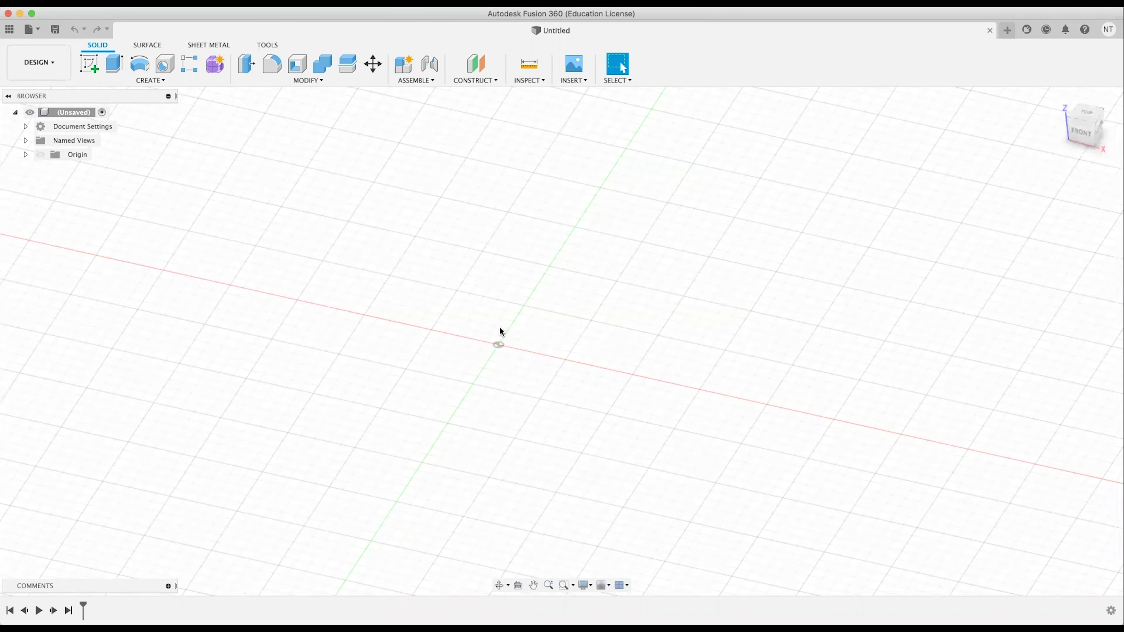
pyautogui.keyDown('shift'); pyautogui.moveTo(521, 328); pyautogui.dragTo(534, 326, button='middle'); pyautogui.keyUp('shift')
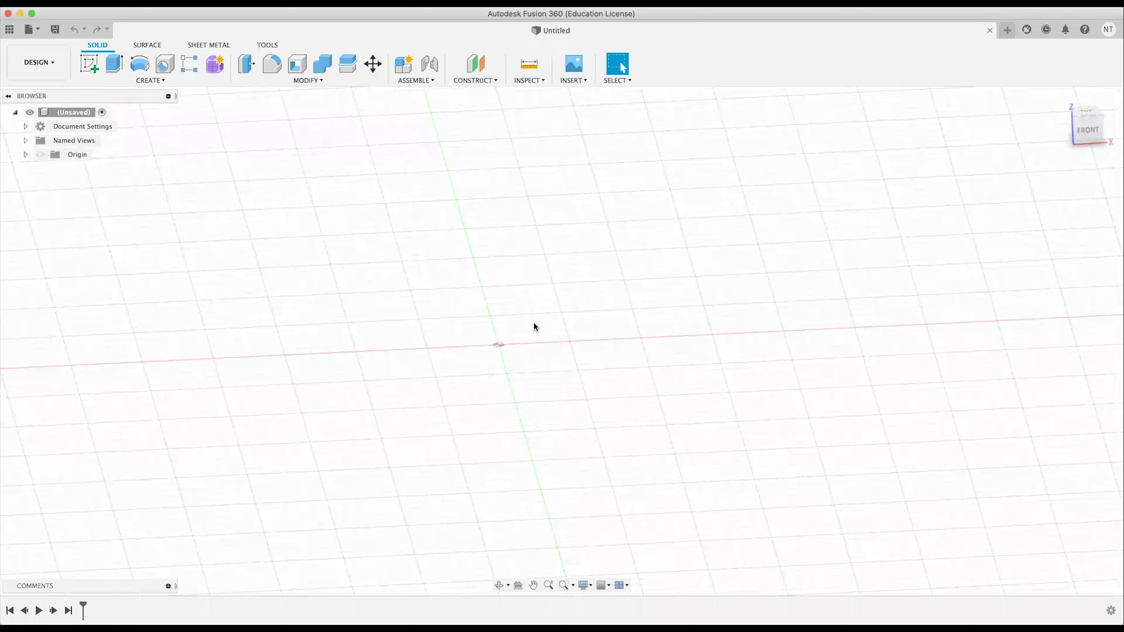
pyautogui.keyDown('shift'); pyautogui.moveTo(604, 291); pyautogui.dragTo(879, 256, button='middle'); pyautogui.keyUp('shift')
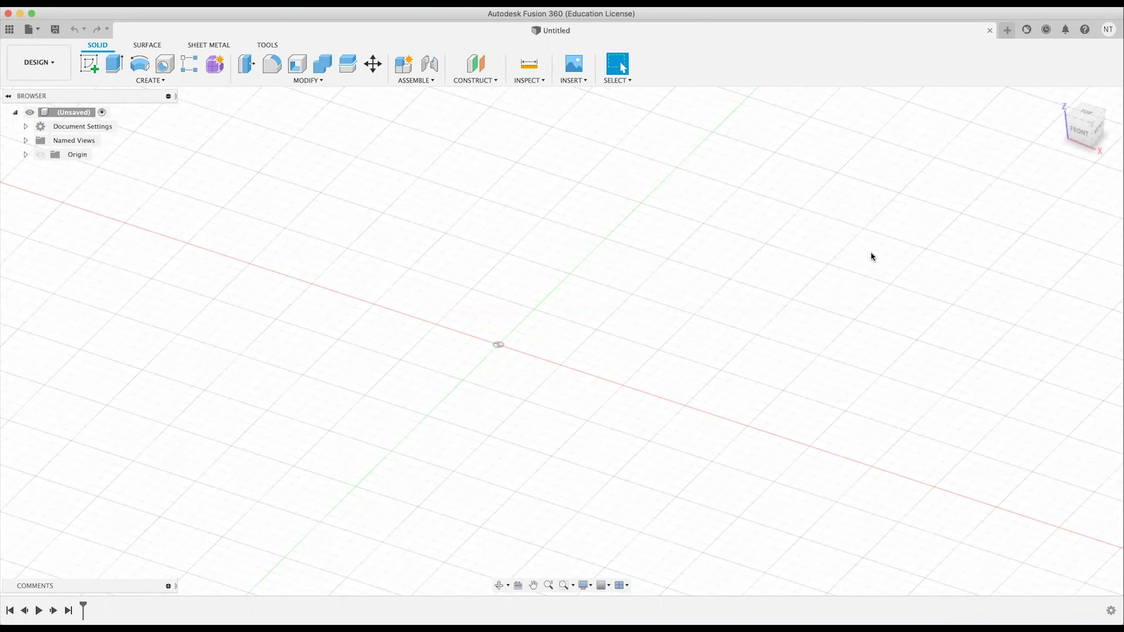
pyautogui.keyDown('shift'); pyautogui.moveTo(727, 254); pyautogui.dragTo(730, 260, button='middle'); pyautogui.keyUp('shift')
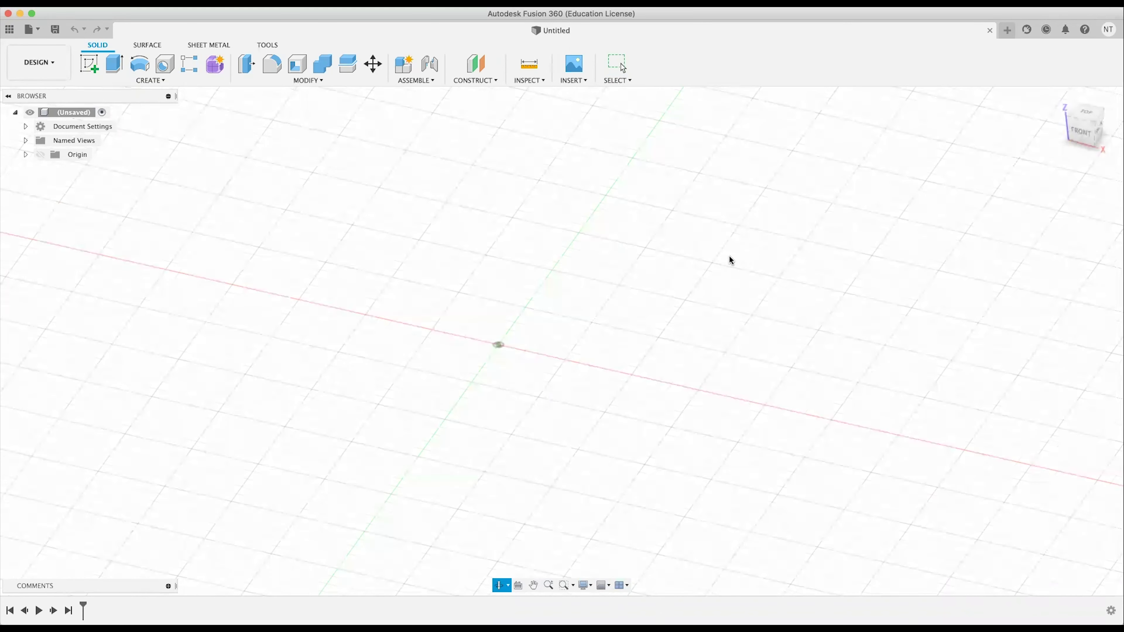
pyautogui.press('Escape')
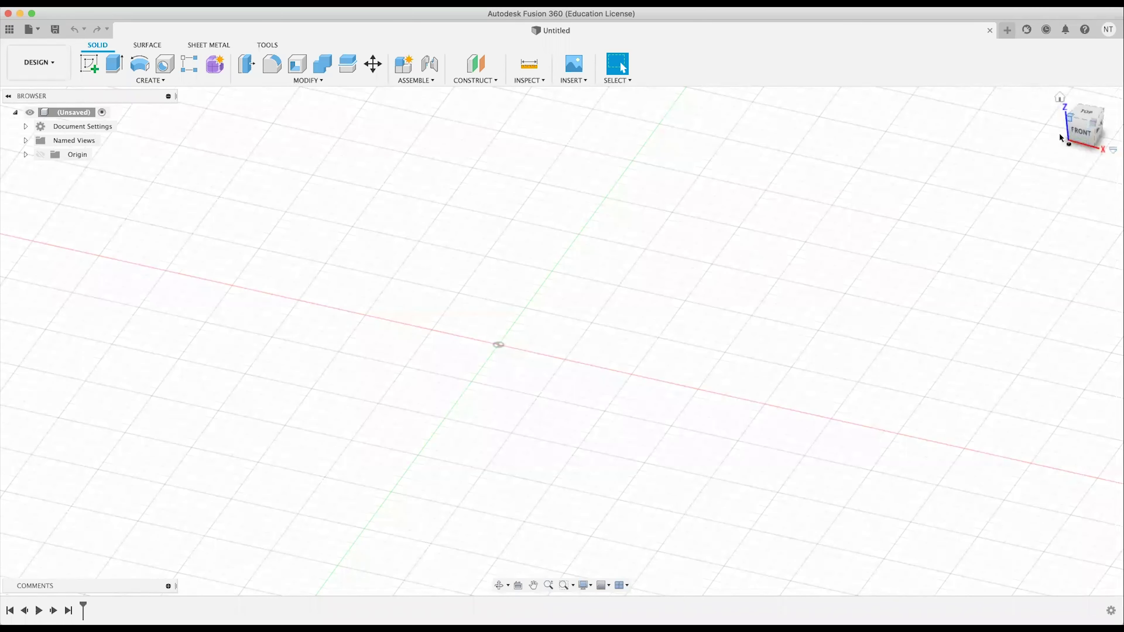
pyautogui.keyDown('shift'); pyautogui.moveTo(755, 343); pyautogui.dragTo(943, 283, button='middle'); pyautogui.keyUp('shift')
pyautogui.keyDown('shift'); pyautogui.moveTo(686, 288); pyautogui.dragTo(651, 307, button='middle'); pyautogui.keyUp('shift')
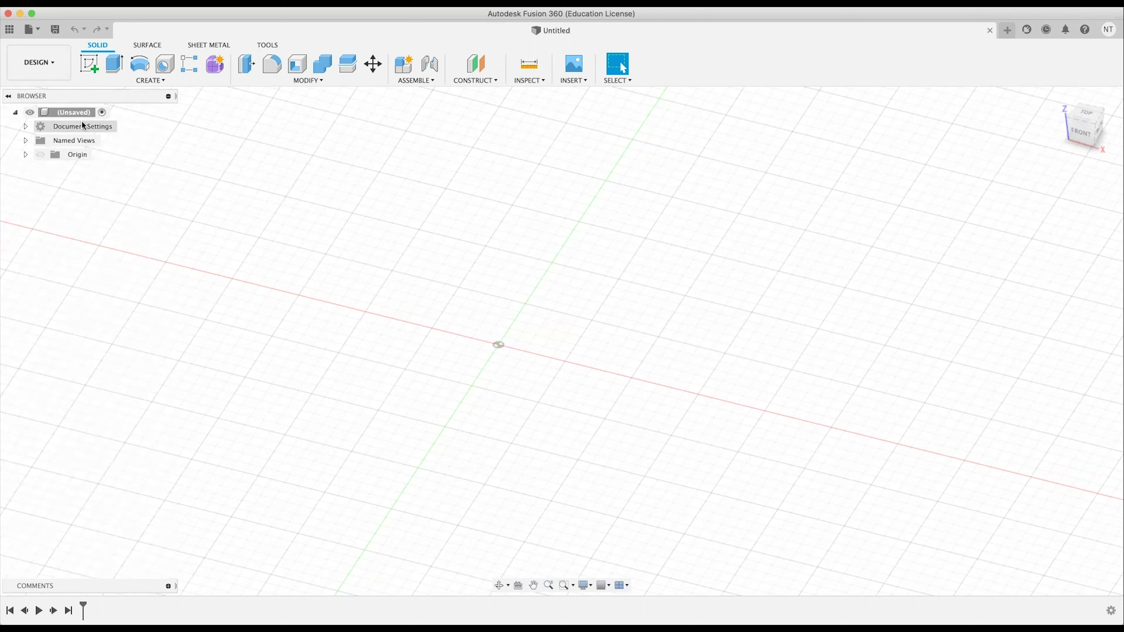
# Create a new internal standard component named Pier1 under the root assembly and make it active.
pyautogui.rightClick(64, 112)
pyautogui.click(578, 199)
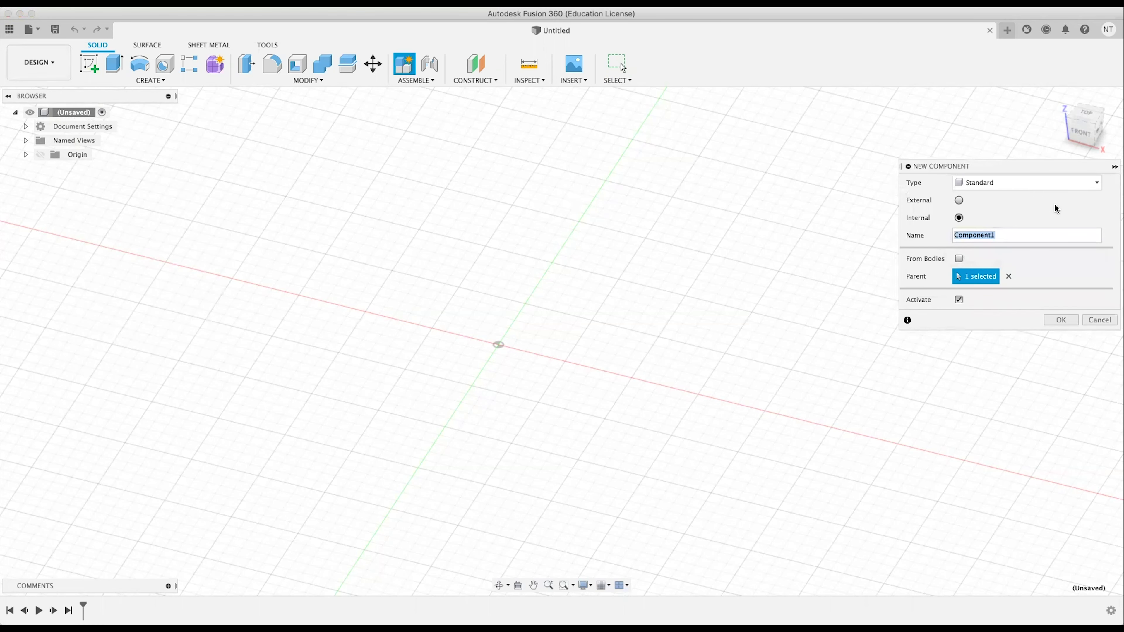
pyautogui.write('Pier1')
pyautogui.click(1055, 320)
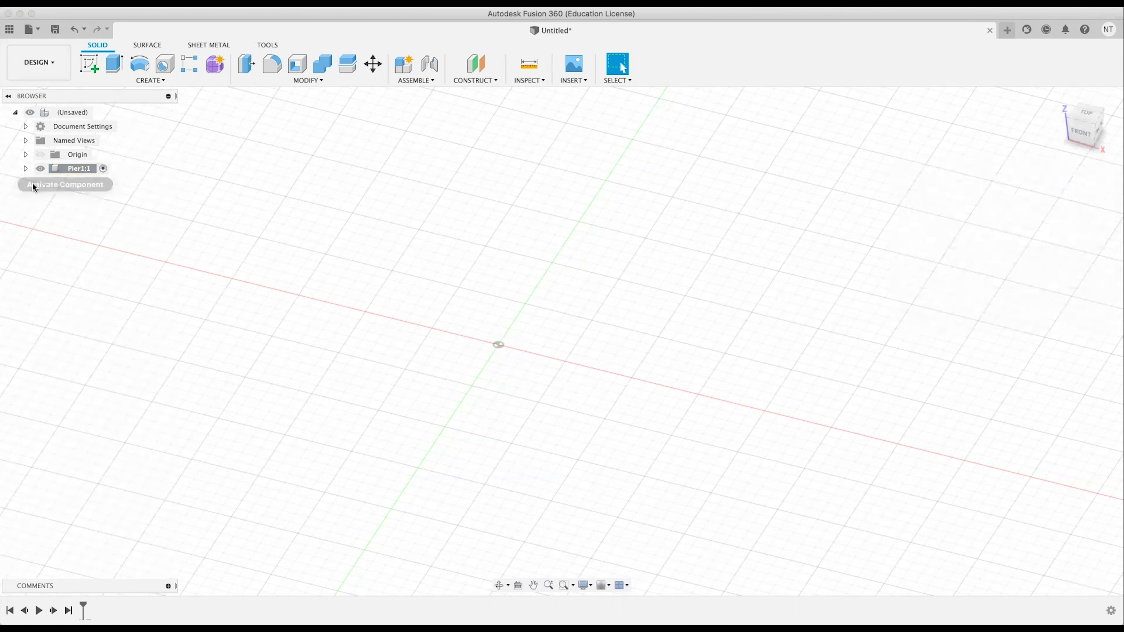
# Start a sketch on the horizontal XY plane and draw a rectangle about 90 by 35 mm from the origin.
pyautogui.click(89, 65)
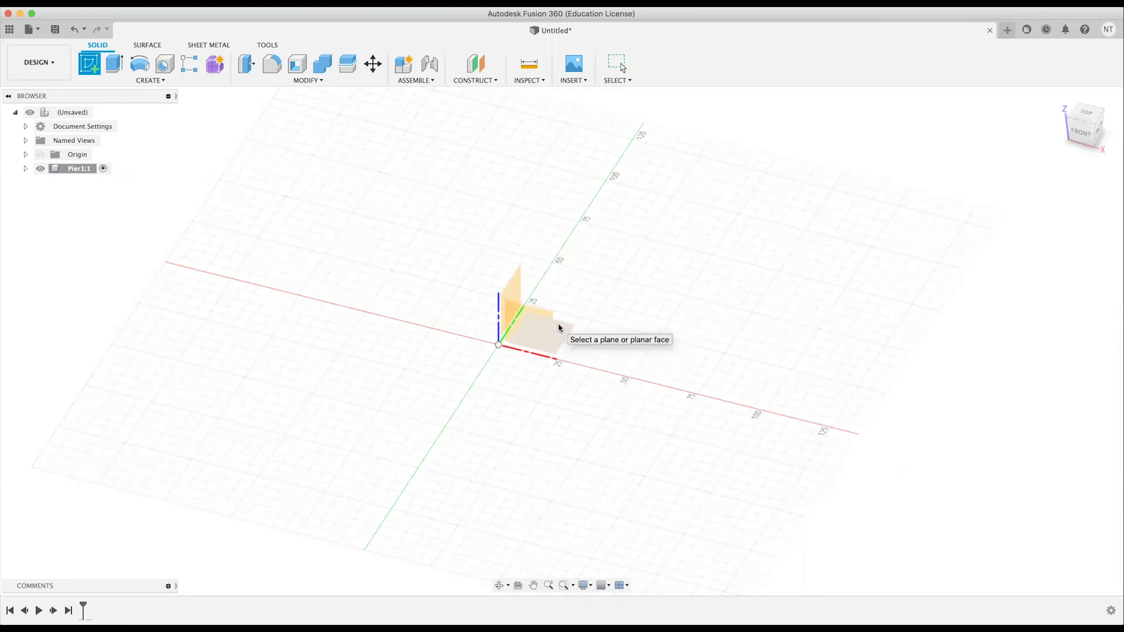
pyautogui.click(560, 327)
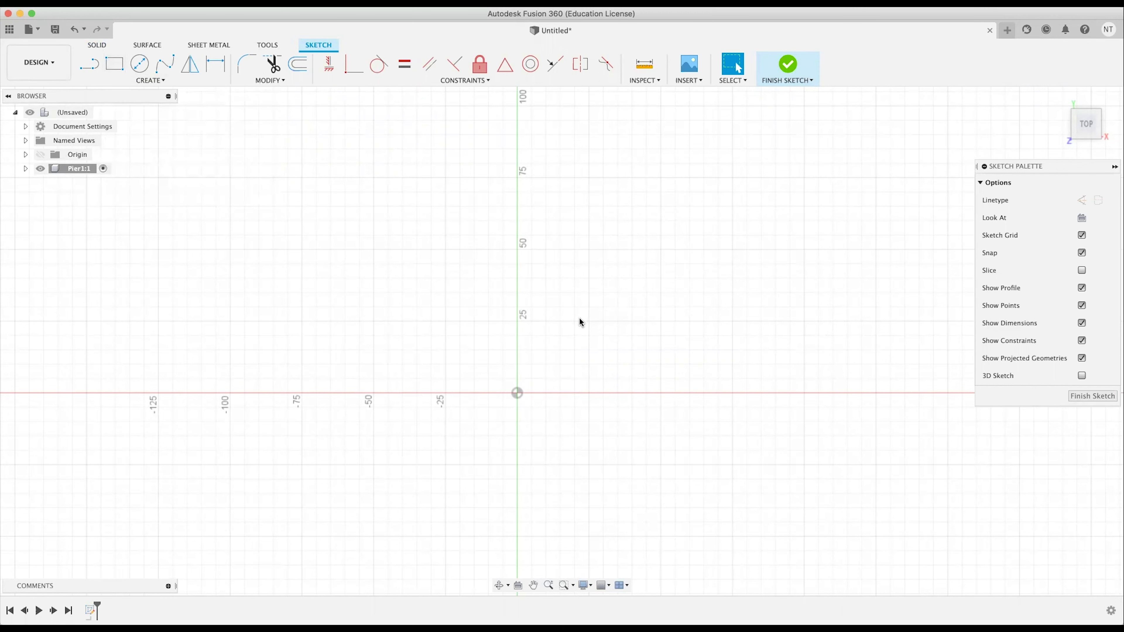
pyautogui.press('r')
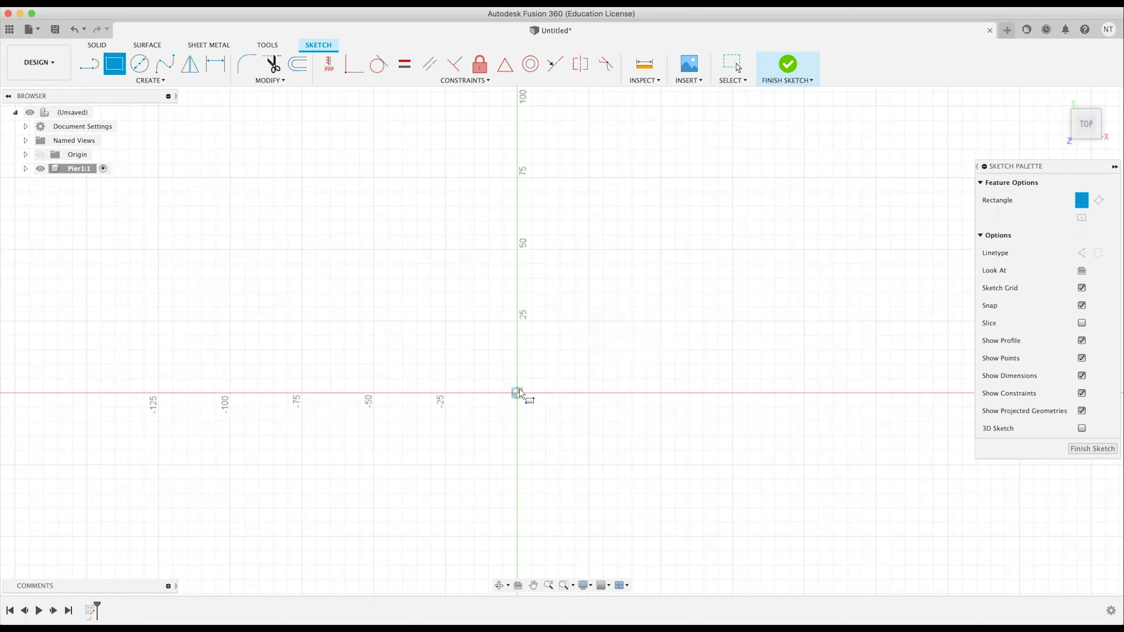
pyautogui.click(517, 393)
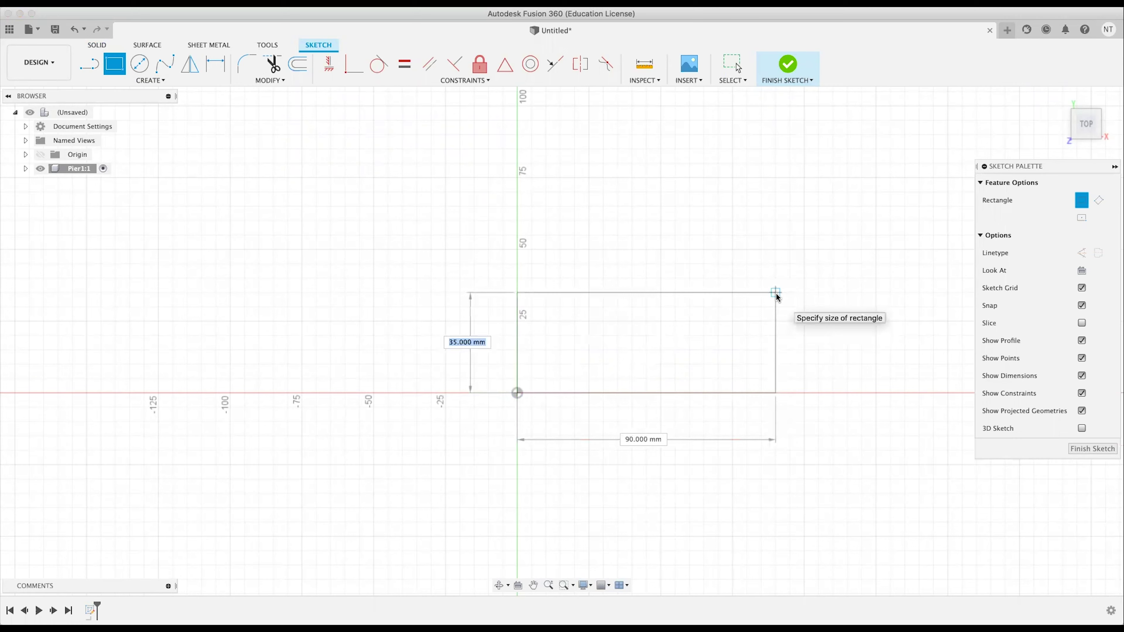
pyautogui.click(776, 293)
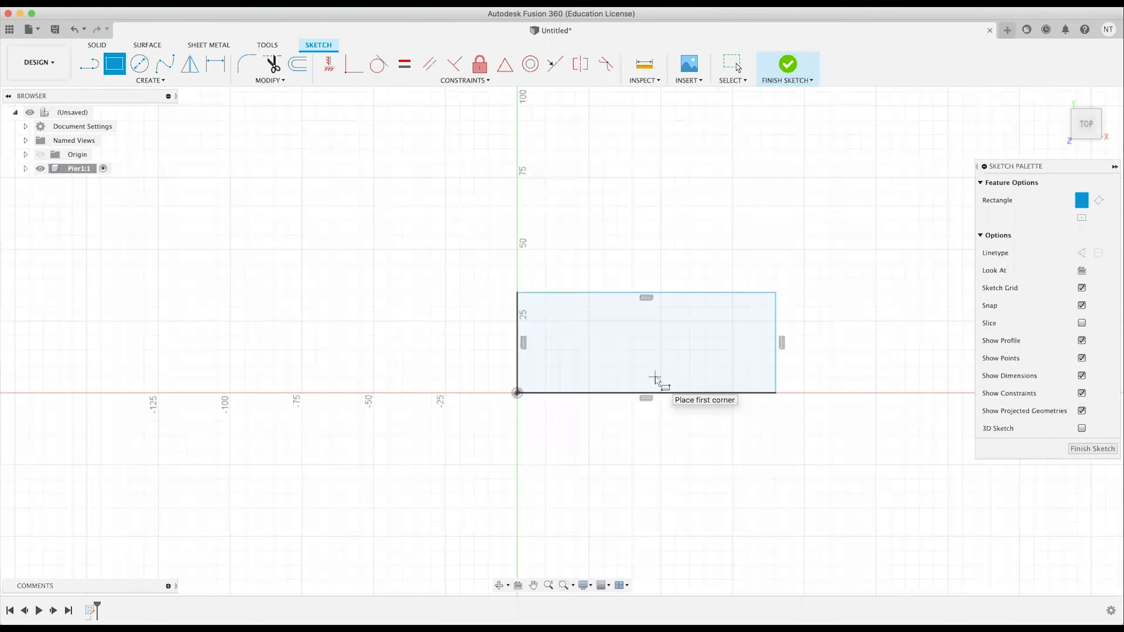
pyautogui.press('Escape')
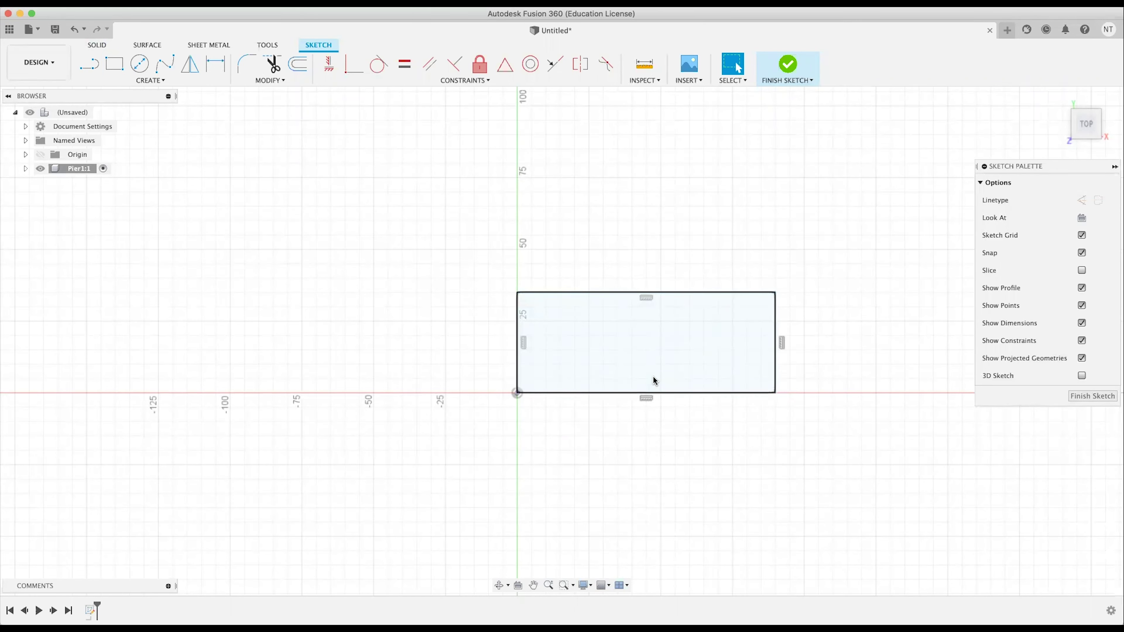
# Dimension the rectangle's vertical side to 100 mm.
pyautogui.press('d')
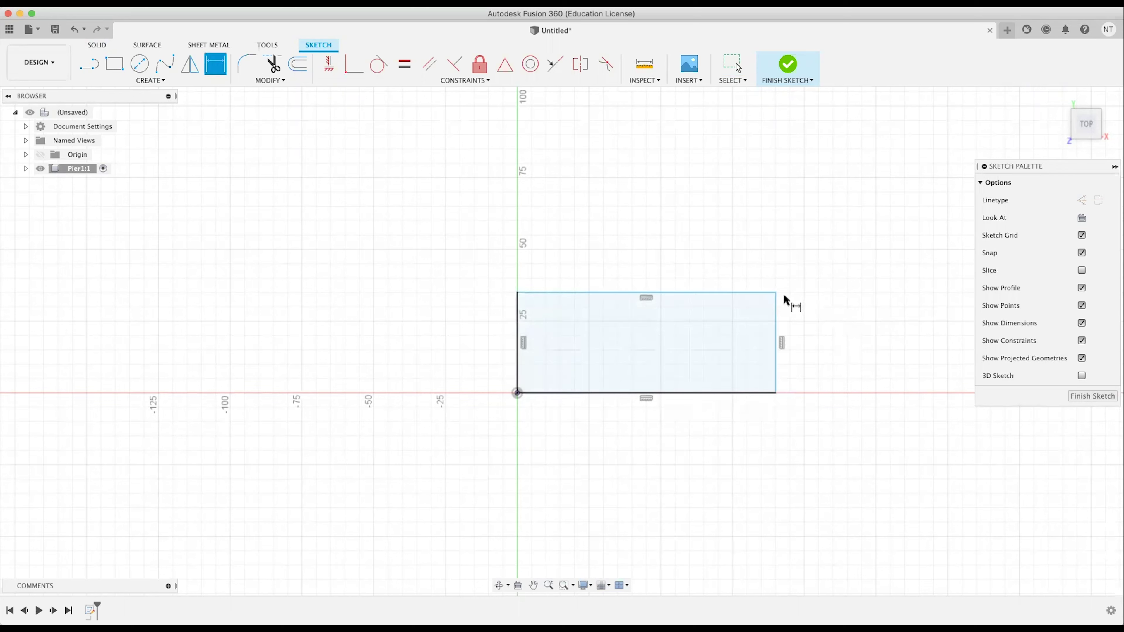
pyautogui.click(775, 310)
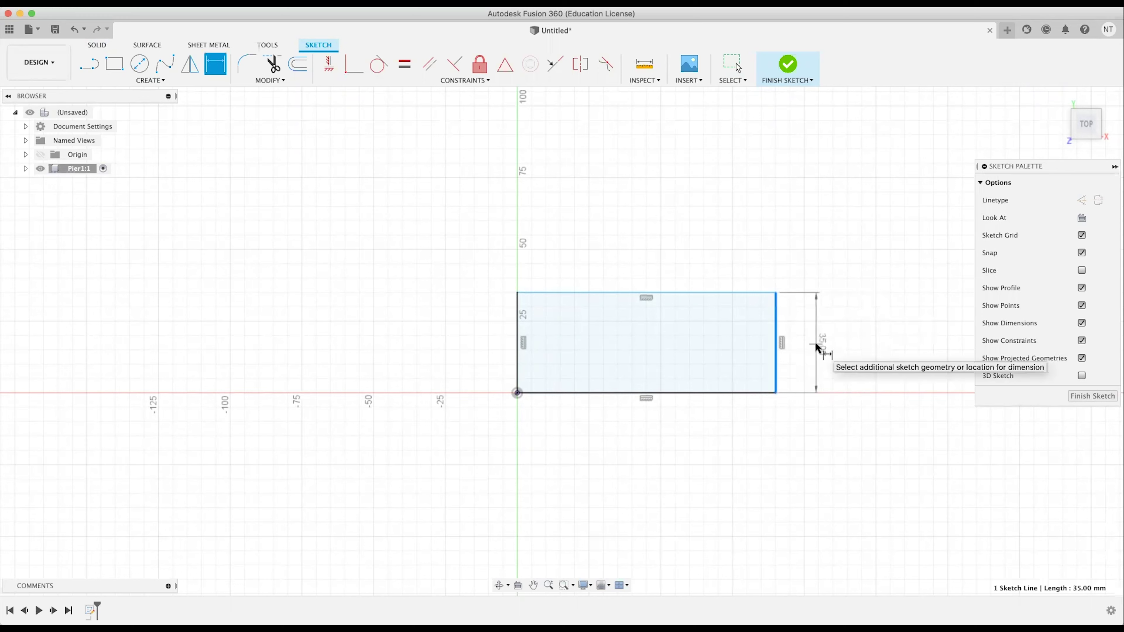
pyautogui.click(819, 349)
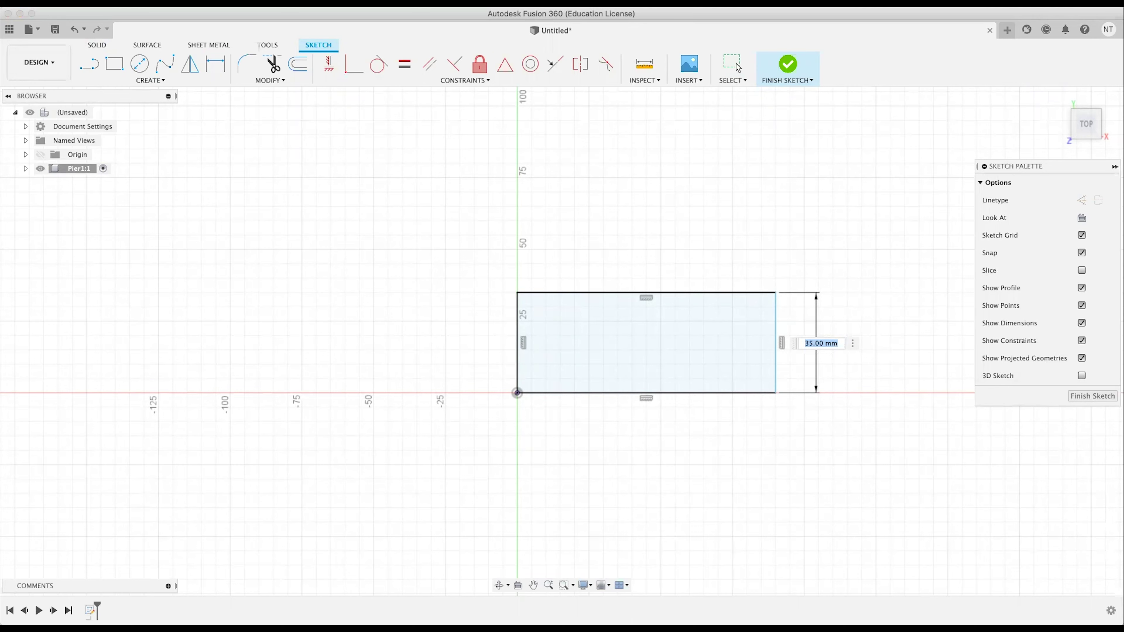
pyautogui.write('100')
pyautogui.press('Return')
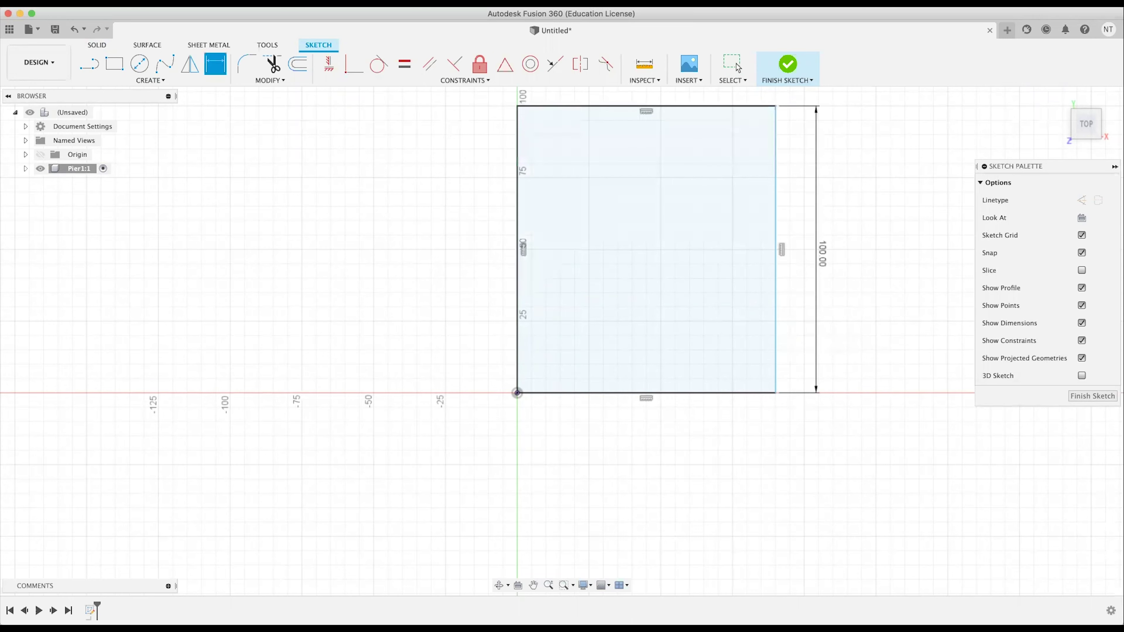
# Dimension the rectangle's horizontal side to 250 mm.
pyautogui.moveTo(606, 303); pyautogui.dragTo(404, 459, button='middle')
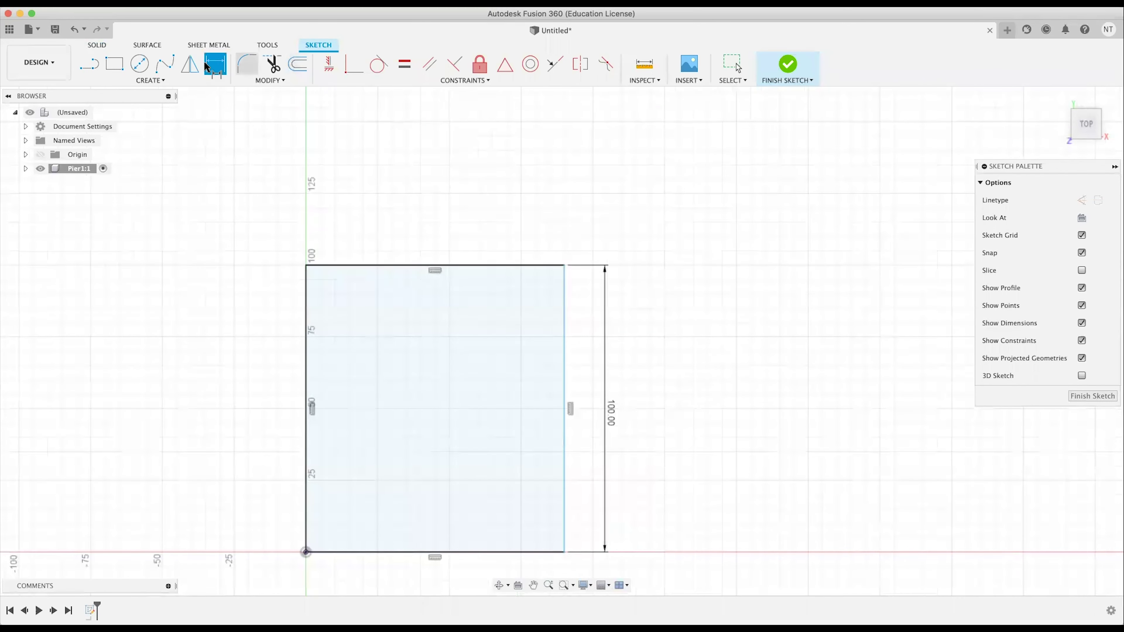
pyautogui.click(525, 266)
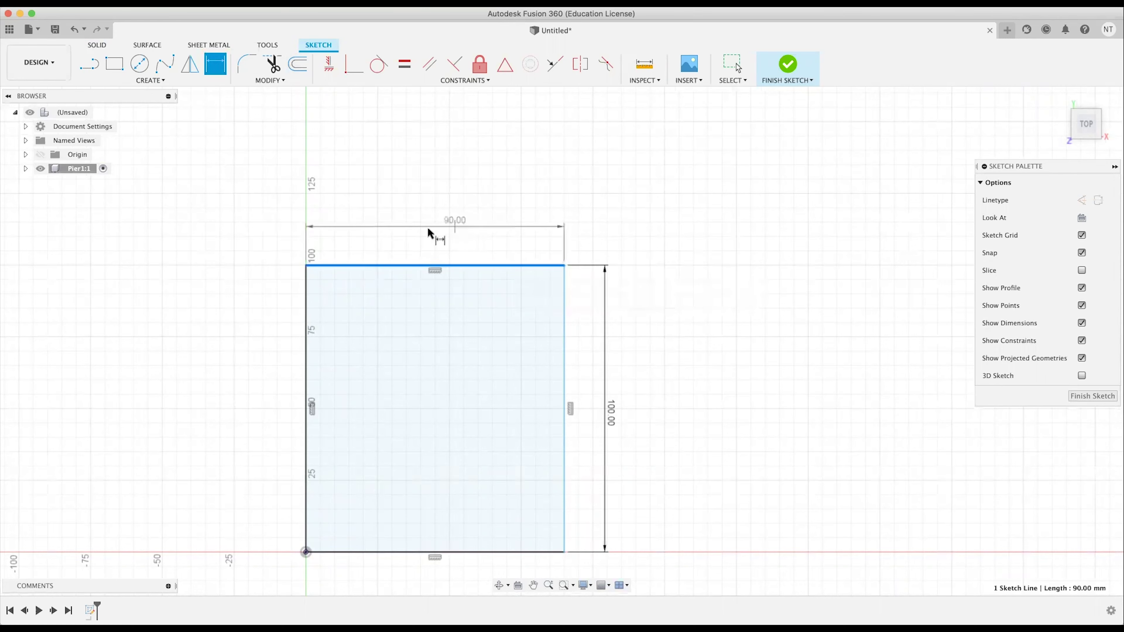
pyautogui.click(449, 224)
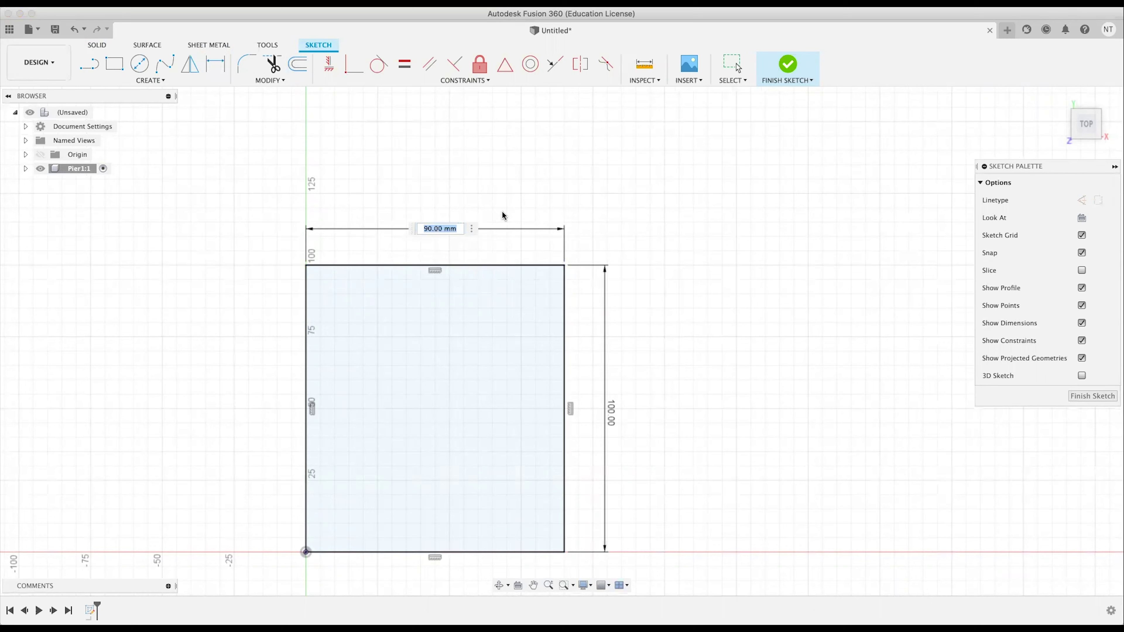
pyautogui.write('250')
pyautogui.press('Return')
pyautogui.scroll(1, 500, 217)
pyautogui.scroll(-5, 499, 217)
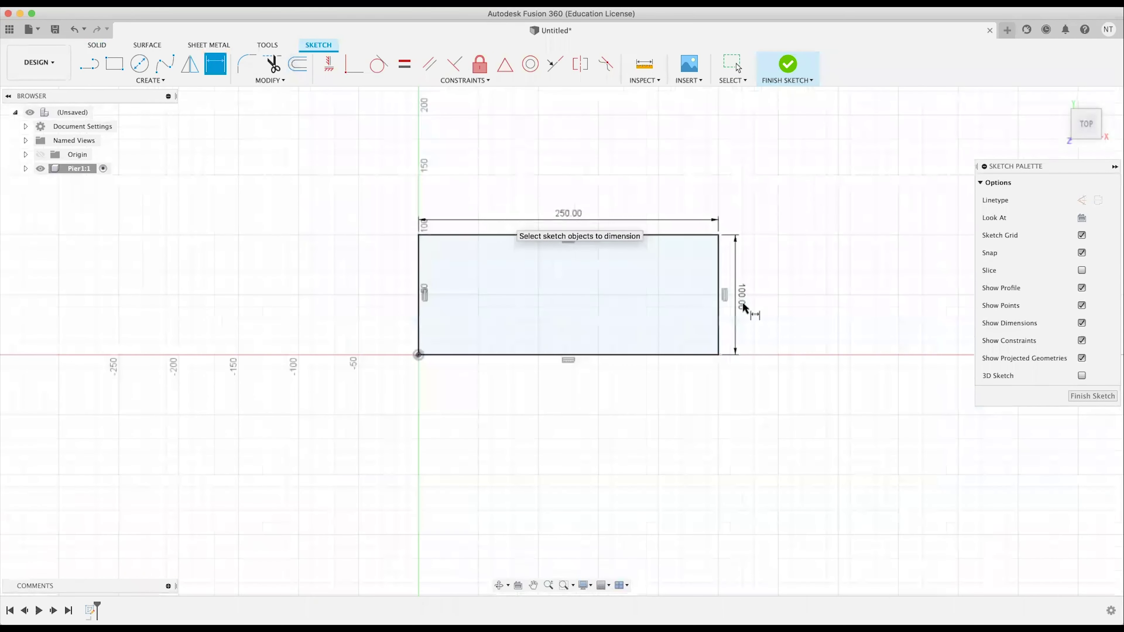
pyautogui.moveTo(791, 367); pyautogui.dragTo(756, 401, button='middle')
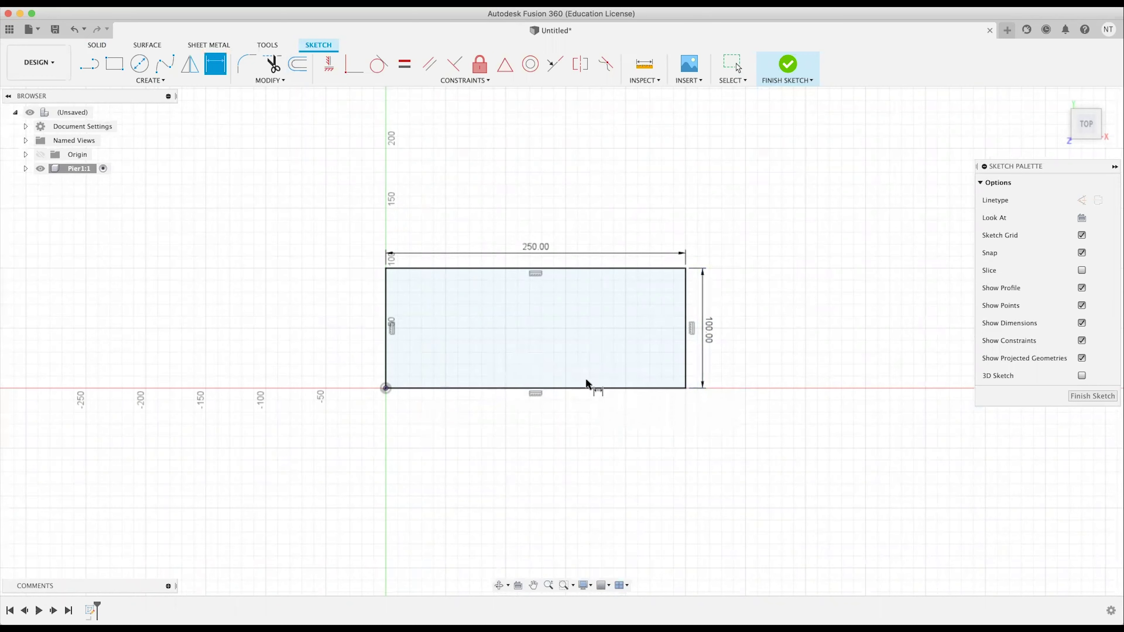
# Extrude the rectangle profile upward 200 mm as a new body.
pyautogui.press('e')
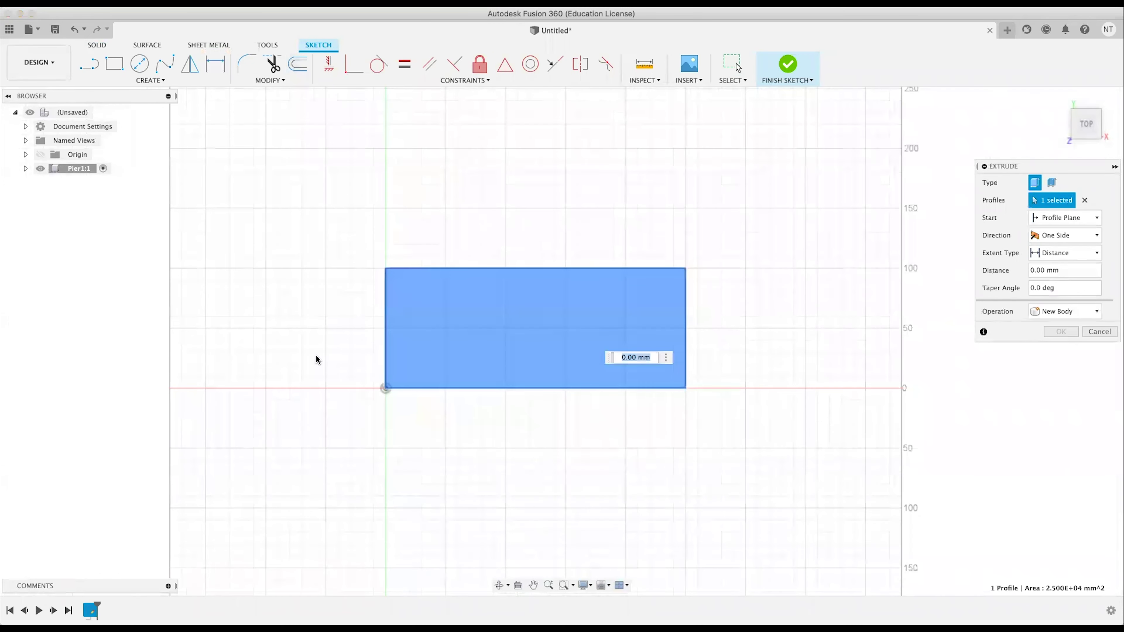
pyautogui.keyDown('shift'); pyautogui.moveTo(757, 322); pyautogui.dragTo(707, 240, button='middle'); pyautogui.keyUp('shift')
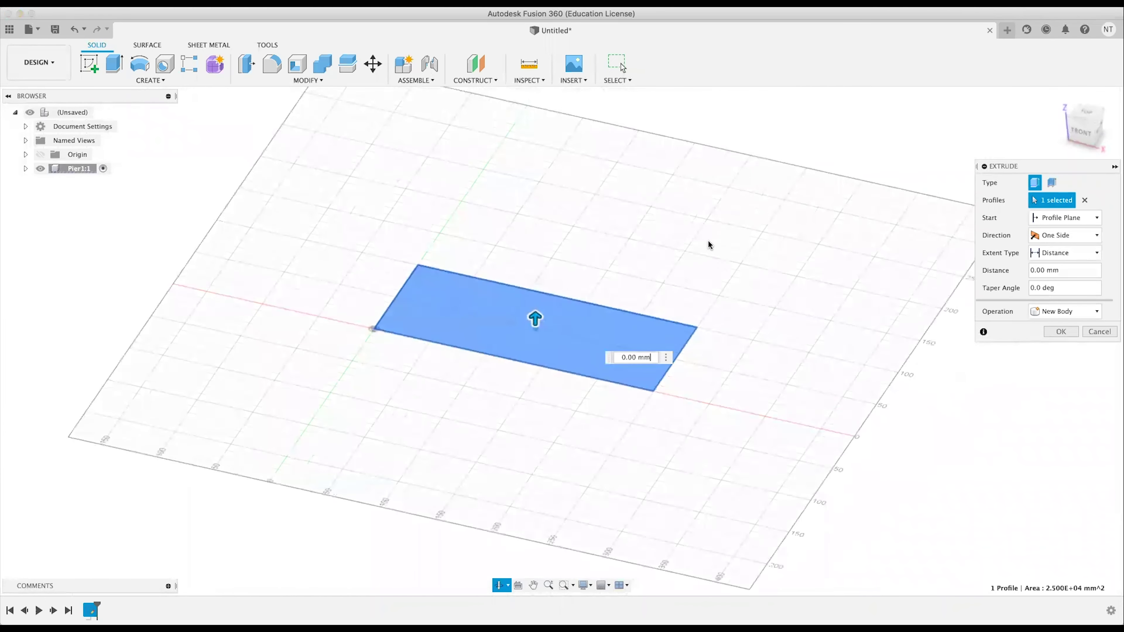
pyautogui.moveTo(600, 257)
pyautogui.mouseDown(button='middle')
pyautogui.moveTo(806, 256)
pyautogui.moveTo(472, 248)
pyautogui.moveTo(685, 253)
pyautogui.moveTo(572, 251)
pyautogui.moveTo(584, 243)
pyautogui.moveTo(595, 259)
pyautogui.mouseUp(button='middle')
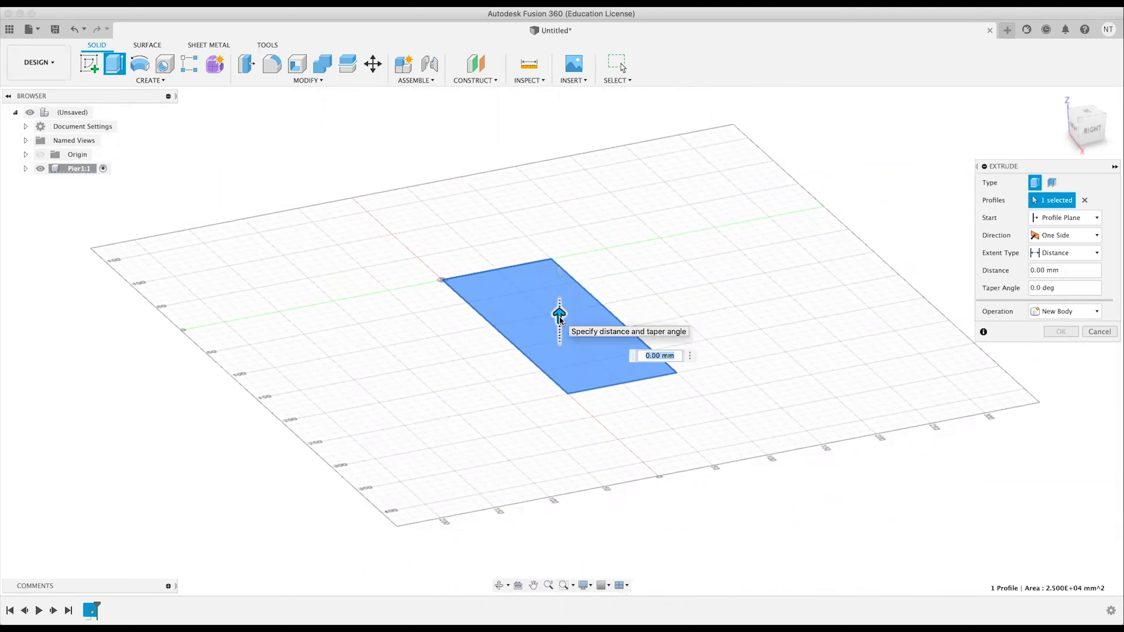
pyautogui.moveTo(559, 317); pyautogui.dragTo(558, 250)
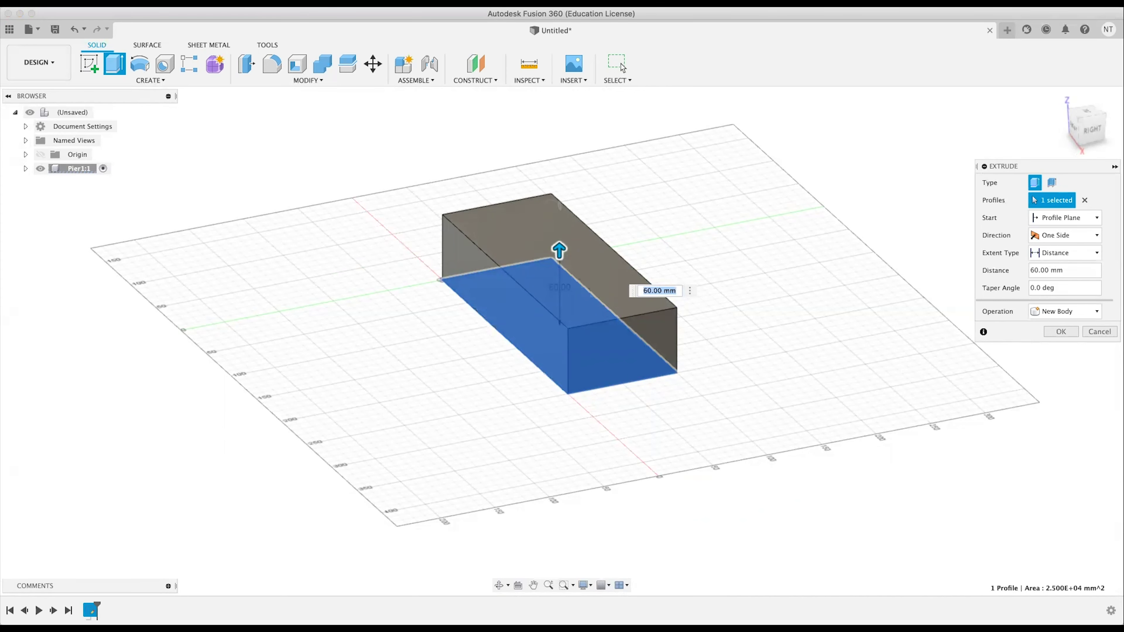
pyautogui.write('200')
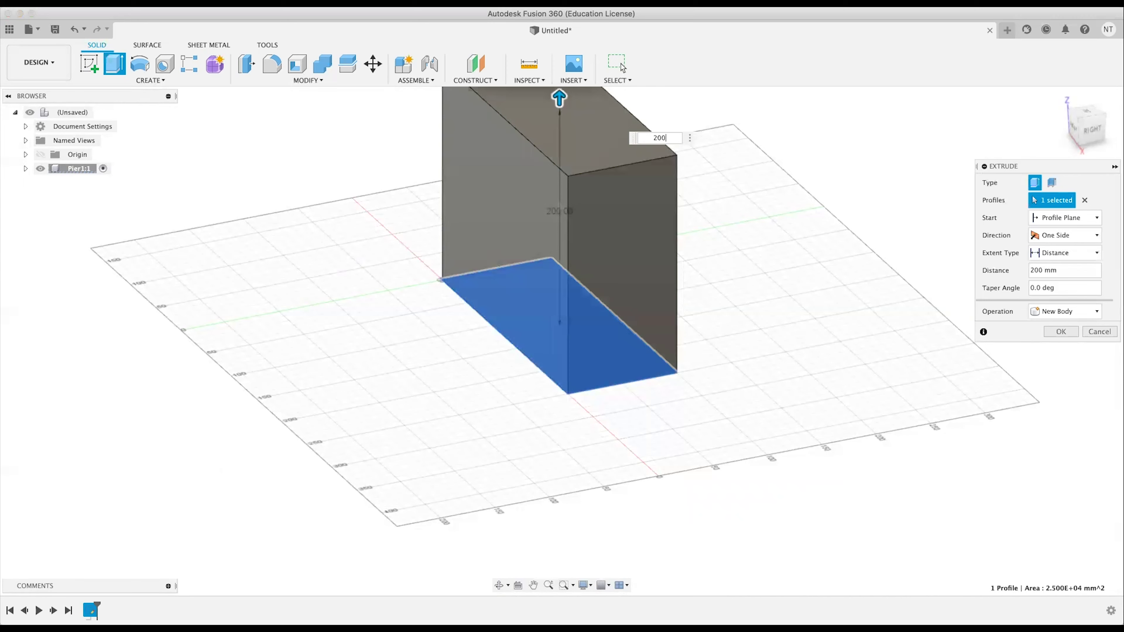
pyautogui.press('Return')
# Create a construction plane offset 600 mm from the XZ origin plane, beyond the pier along the green axis.
pyautogui.moveTo(471, 438); pyautogui.dragTo(387, 560, button='middle')
pyautogui.moveTo(700, 396)
pyautogui.keyDown('shift'); pyautogui.mouseDown(button='middle')
pyautogui.moveTo(715, 393)
pyautogui.moveTo(706, 398)
pyautogui.mouseUp(button='middle'); pyautogui.keyUp('shift')
pyautogui.keyDown('shift'); pyautogui.moveTo(730, 344); pyautogui.dragTo(707, 348, button='middle'); pyautogui.keyUp('shift')
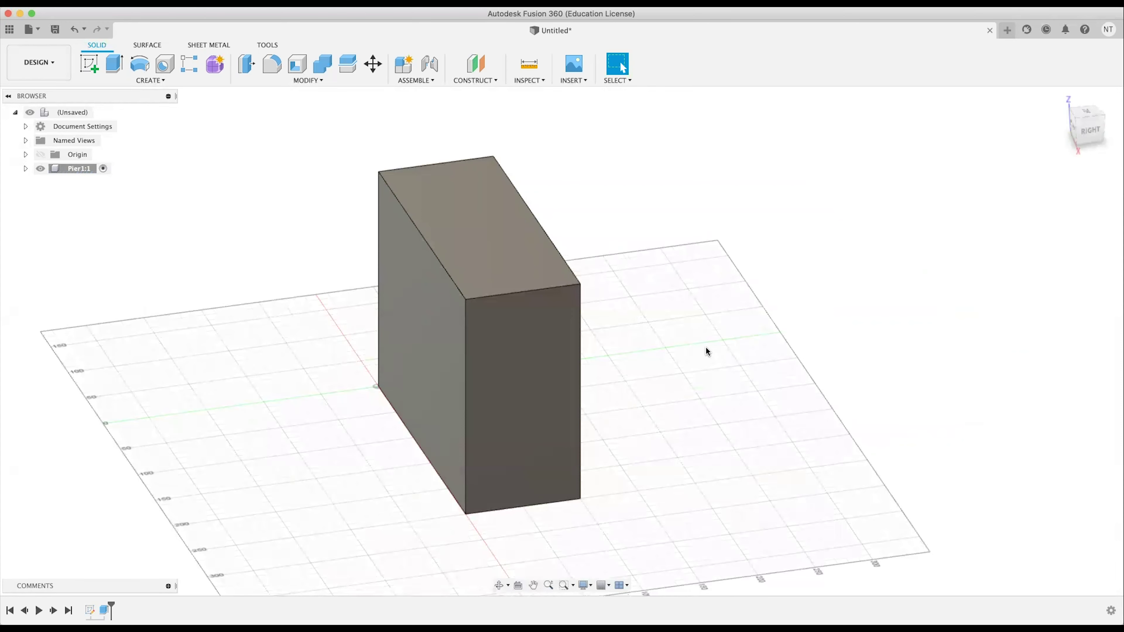
pyautogui.moveTo(689, 353); pyautogui.dragTo(602, 347, button='middle')
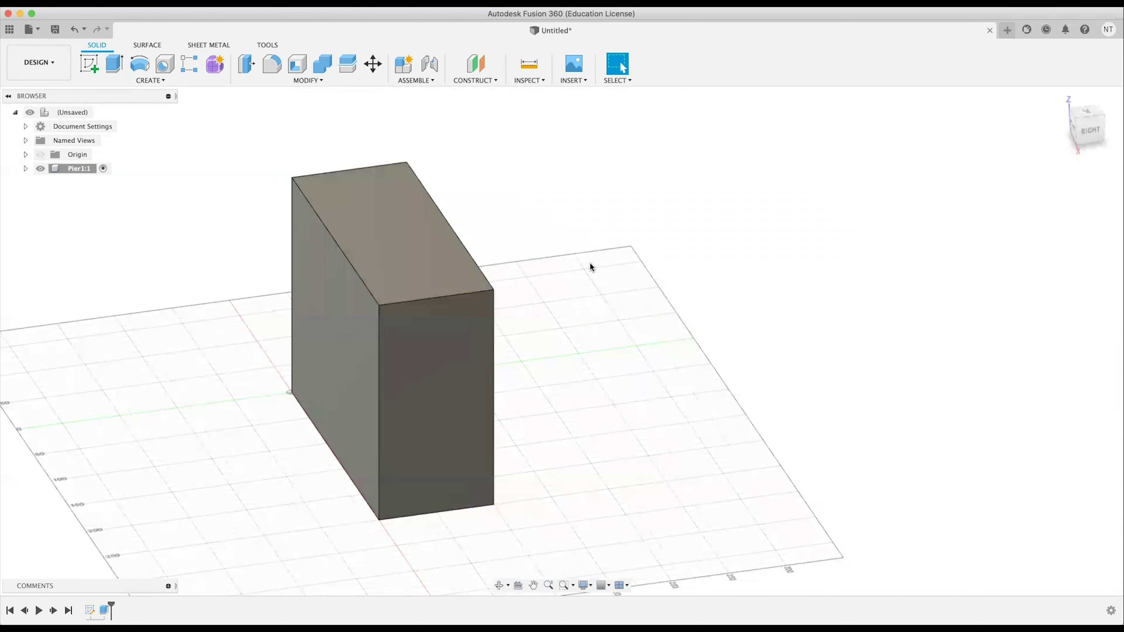
pyautogui.keyDown('shift'); pyautogui.moveTo(717, 375); pyautogui.dragTo(708, 371, button='middle'); pyautogui.keyUp('shift')
pyautogui.keyDown('shift'); pyautogui.moveTo(640, 394); pyautogui.dragTo(648, 401, button='middle'); pyautogui.keyUp('shift')
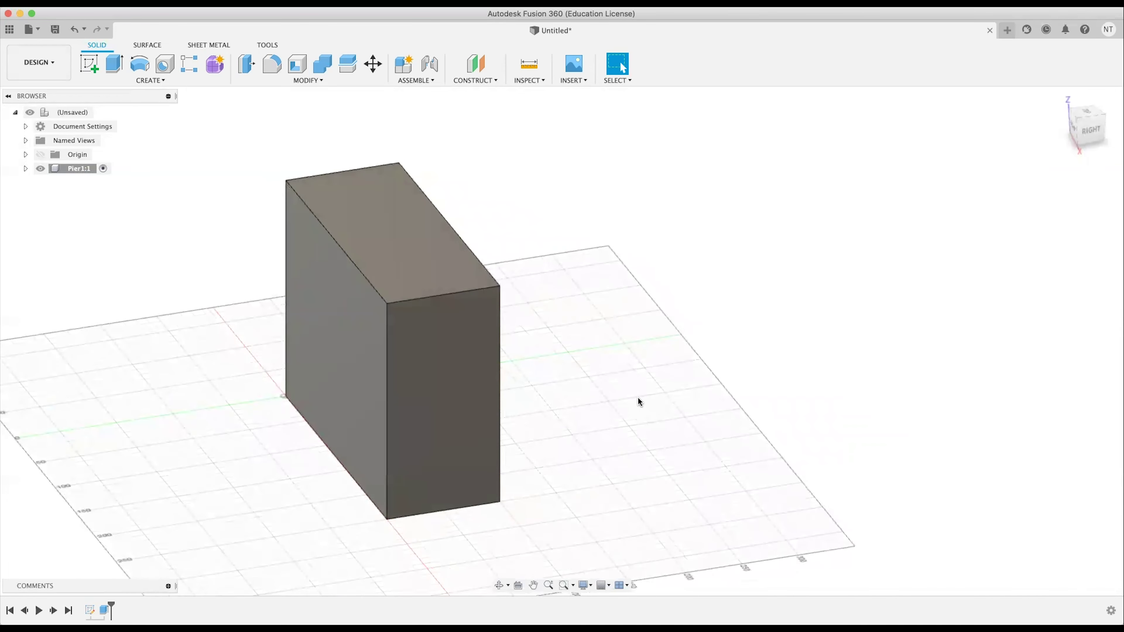
pyautogui.click(476, 64)
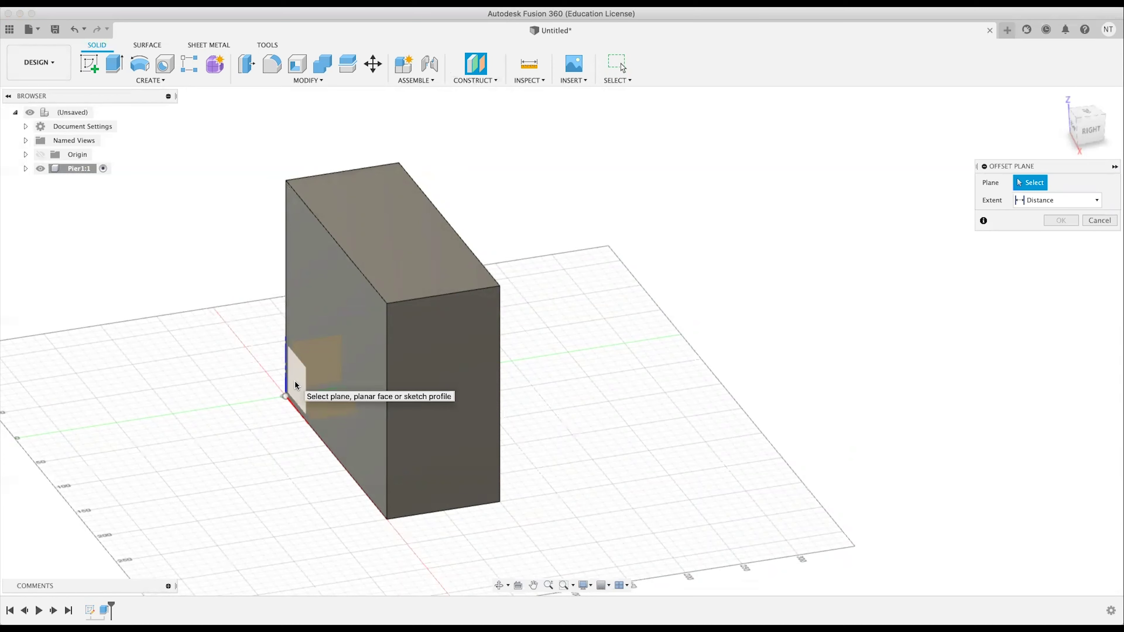
pyautogui.click(296, 385)
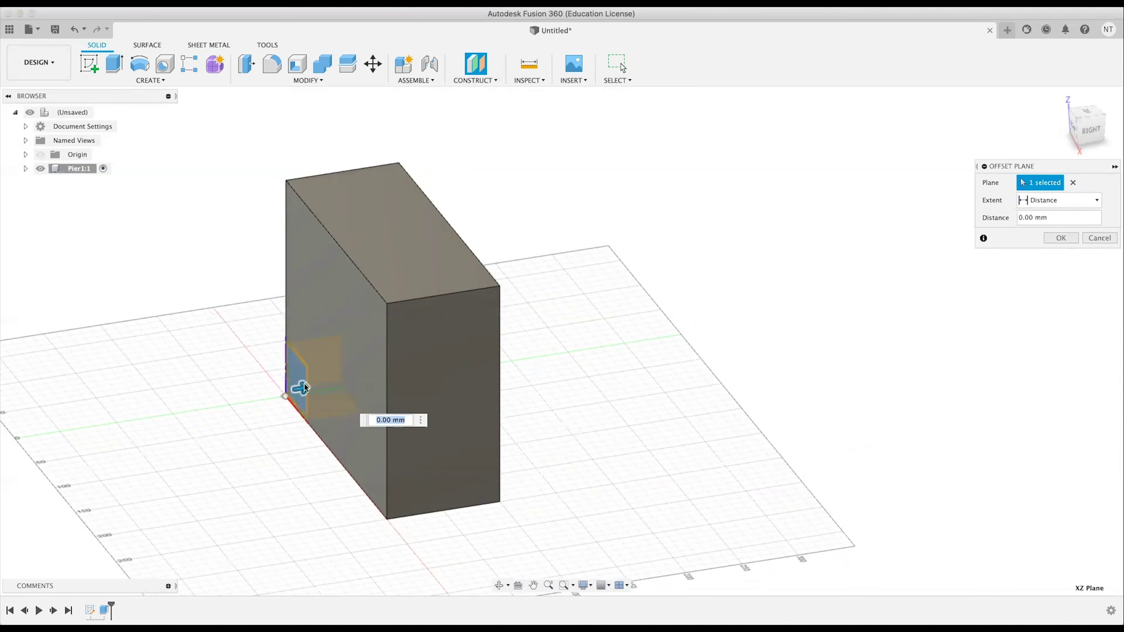
pyautogui.moveTo(497, 354); pyautogui.dragTo(609, 342)
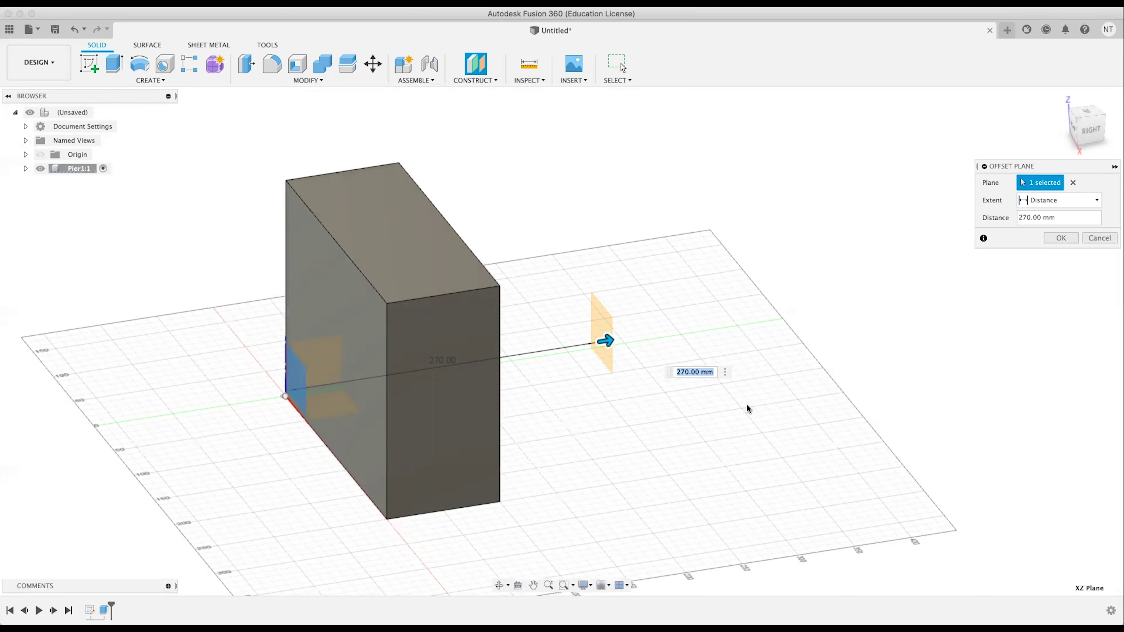
pyautogui.write('600')
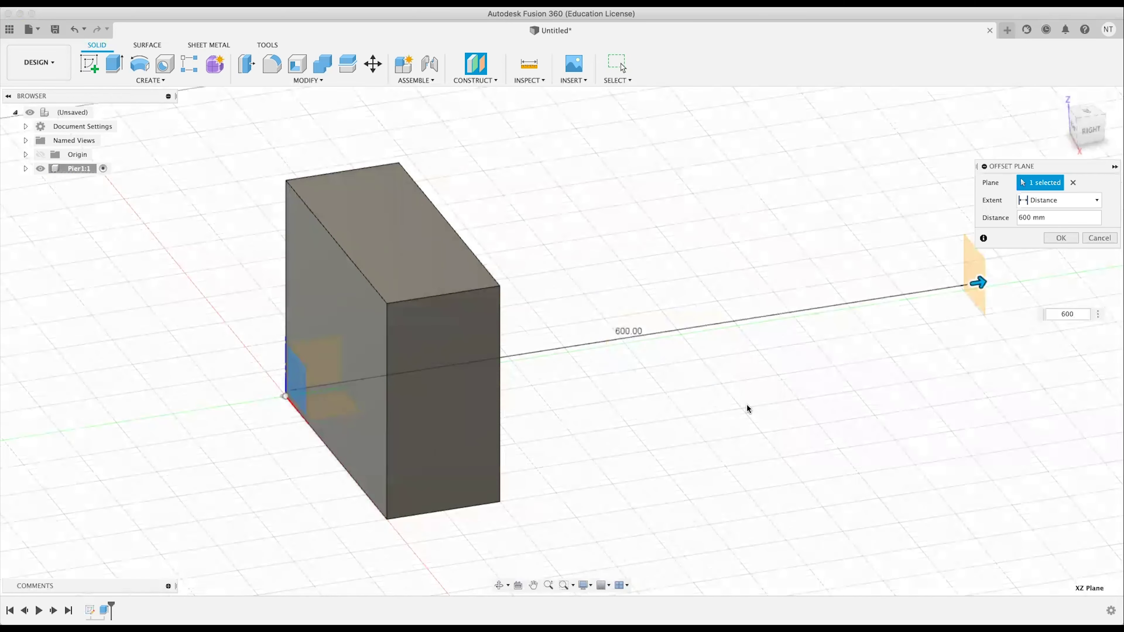
pyautogui.press('Return')
# Search the commands for "mirror", add Mirror to the design shortcuts and start it.
pyautogui.keyDown('shift'); pyautogui.moveTo(734, 397); pyautogui.dragTo(666, 334, button='middle'); pyautogui.keyUp('shift')
pyautogui.scroll(-1, 666, 334)
pyautogui.scroll(-1, 665, 334)
pyautogui.moveTo(644, 290); pyautogui.dragTo(673, 344, button='middle')
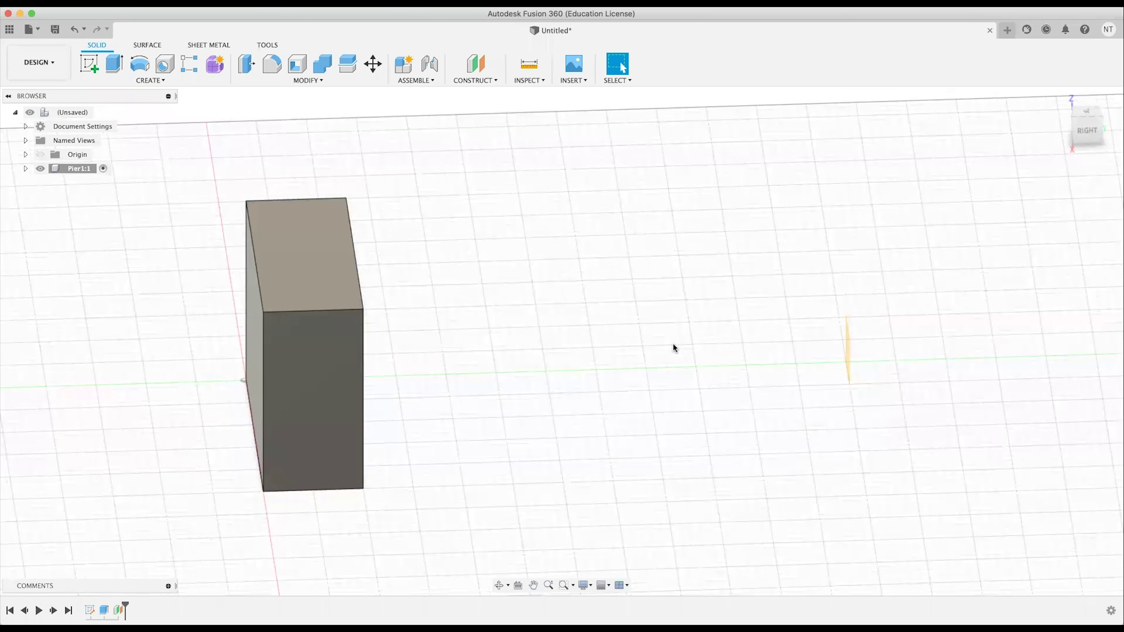
pyautogui.press('s')
pyautogui.write('mirror')
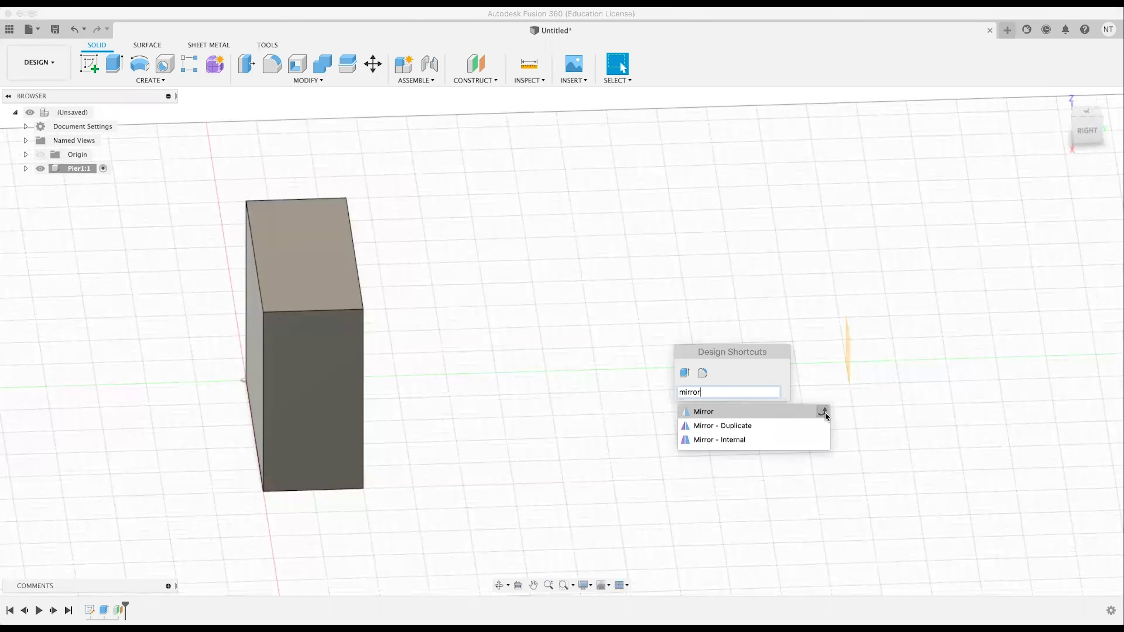
pyautogui.click(822, 412)
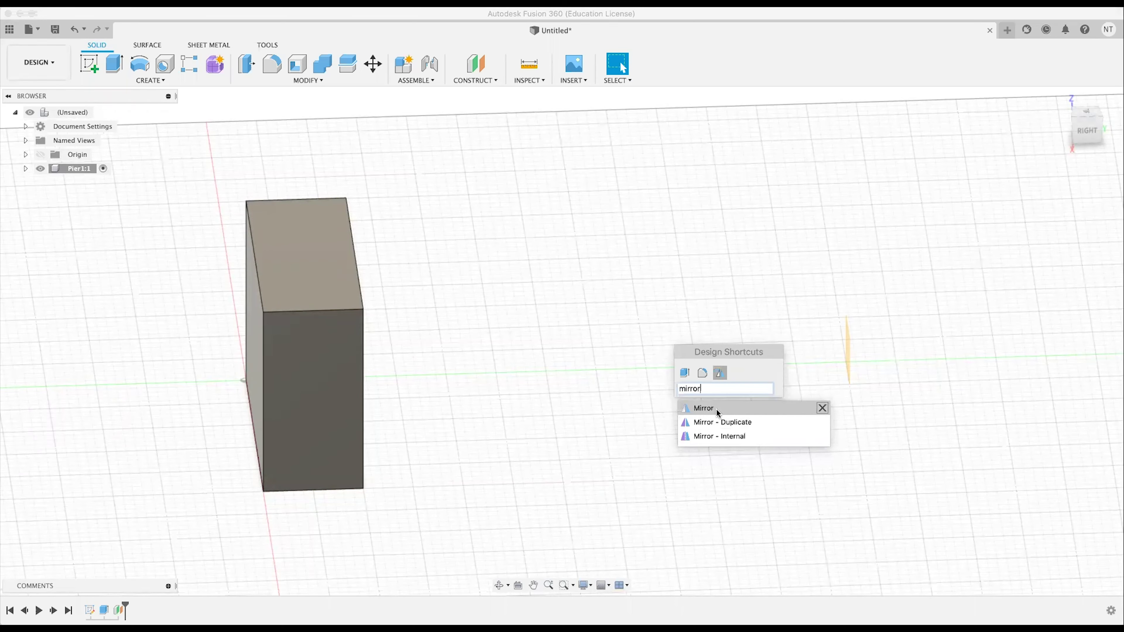
pyautogui.click(721, 374)
pyautogui.click(1041, 184)
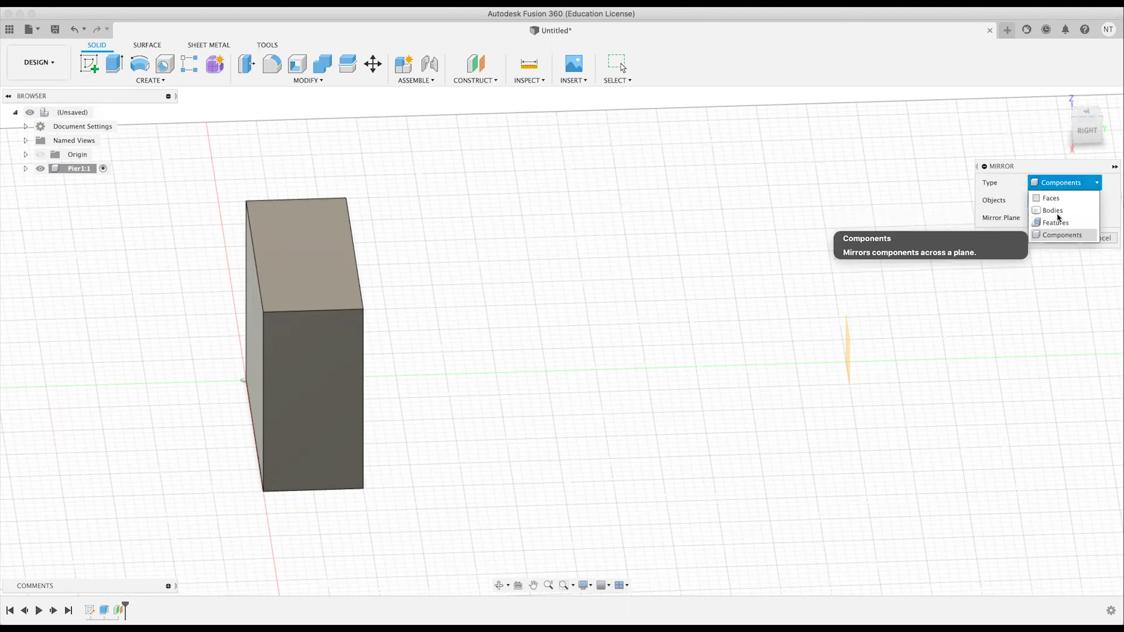
pyautogui.click(1051, 198)
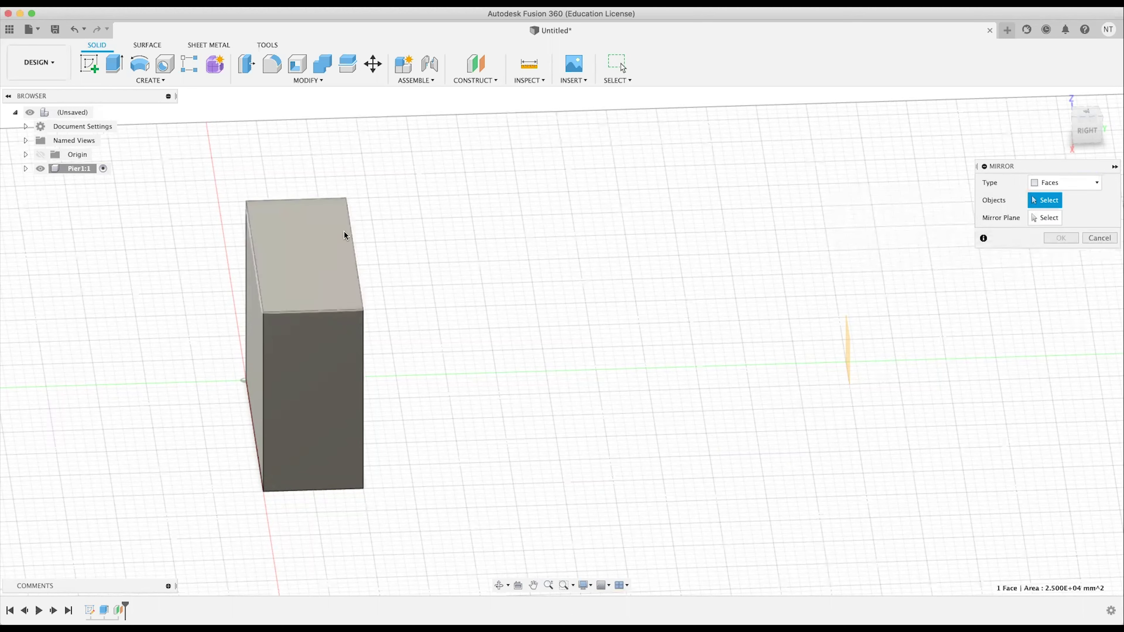
pyautogui.click(300, 290)
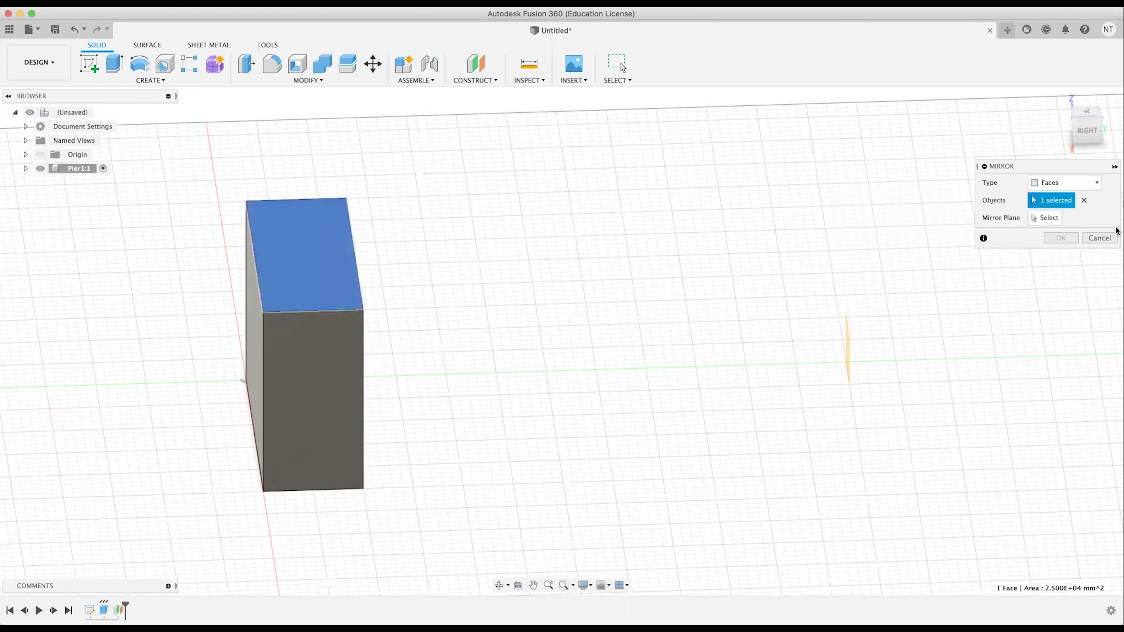
pyautogui.click(1071, 183)
pyautogui.click(1070, 231)
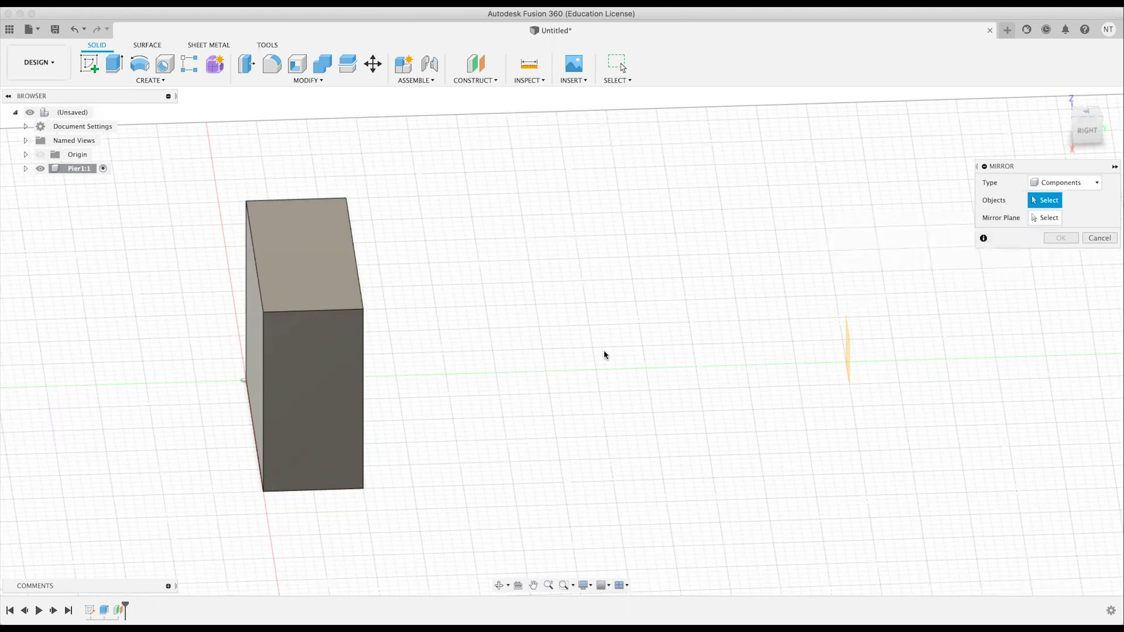
# Mirror the Pier1 component across the 600 mm offset construction plane.
pyautogui.click(311, 405)
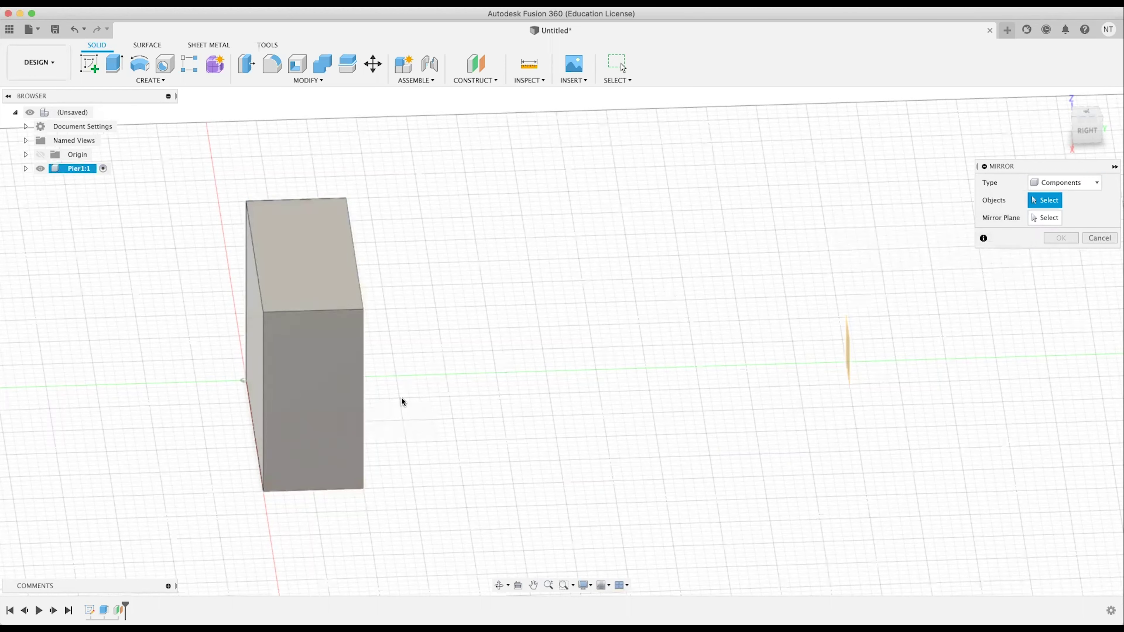
pyautogui.click(1036, 217)
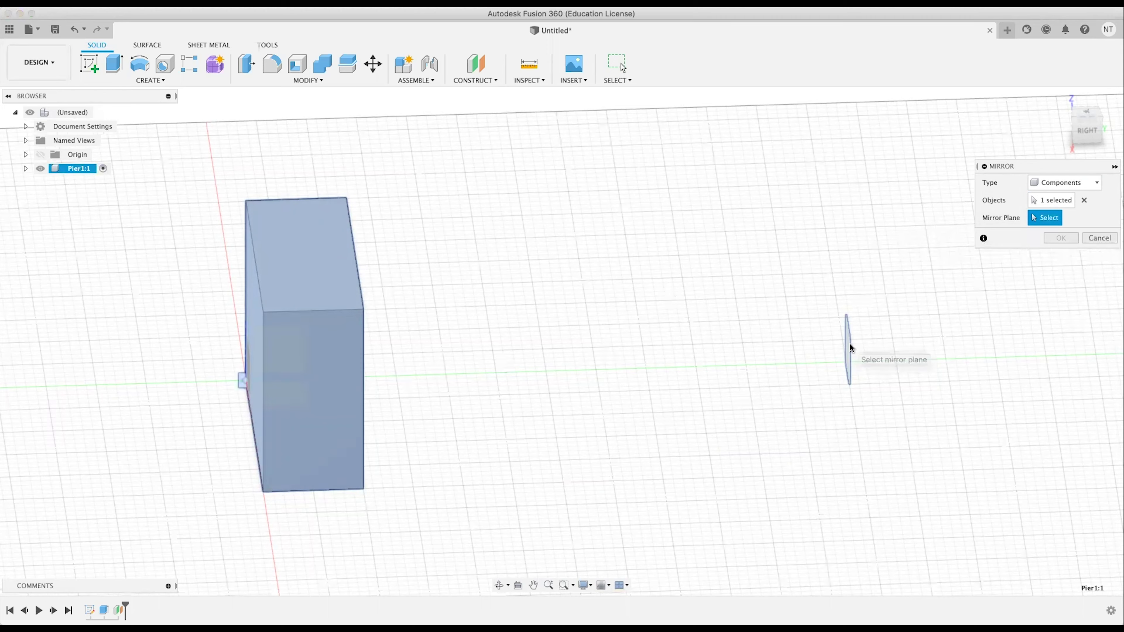
pyautogui.click(850, 347)
pyautogui.scroll(-5, 810, 364)
pyautogui.scroll(-2, 965, 417)
pyautogui.moveTo(963, 415); pyautogui.dragTo(789, 406, button='middle')
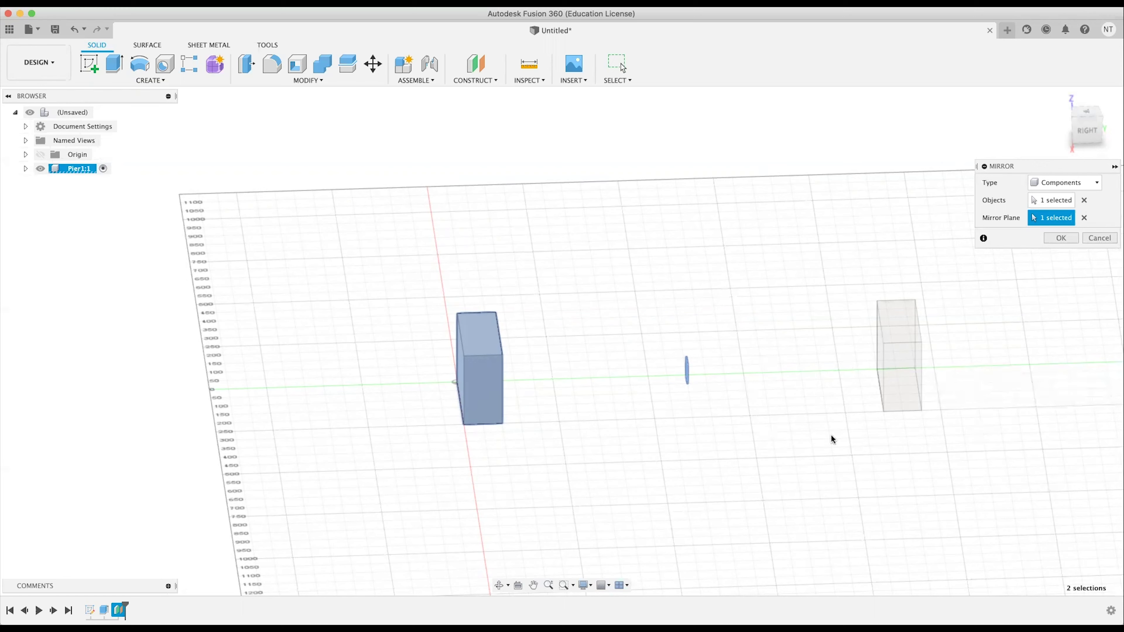
pyautogui.click(1061, 238)
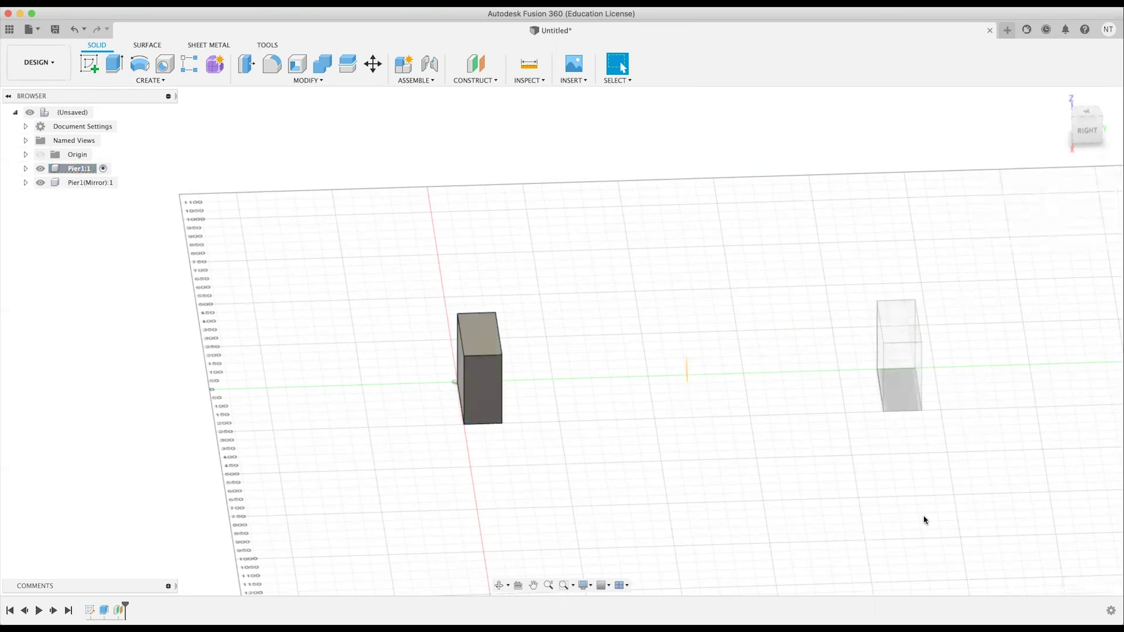
# Activate the mirrored pier component briefly and return activation to the top-level design.
pyautogui.click(102, 169)
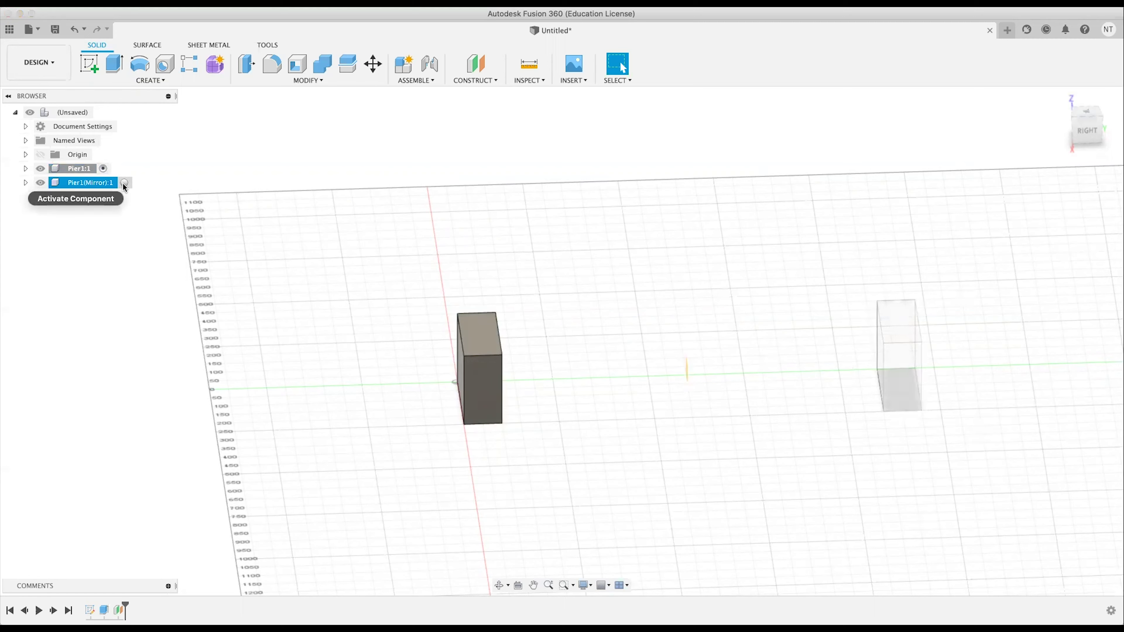
pyautogui.click(123, 183)
pyautogui.click(844, 425)
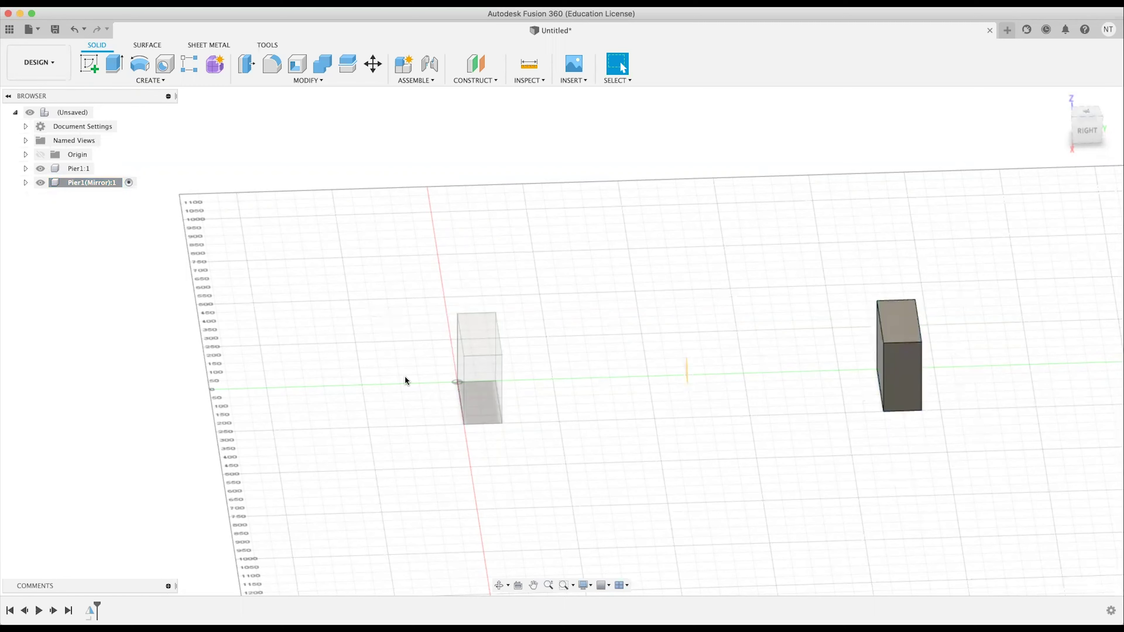
pyautogui.moveTo(78, 115)
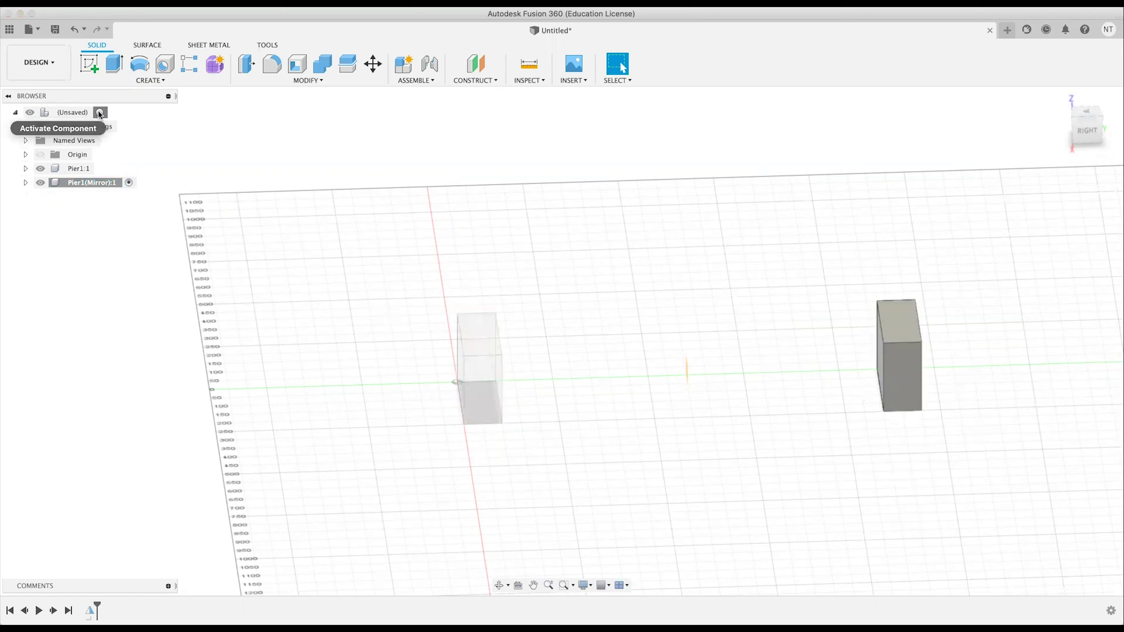
pyautogui.click(100, 114)
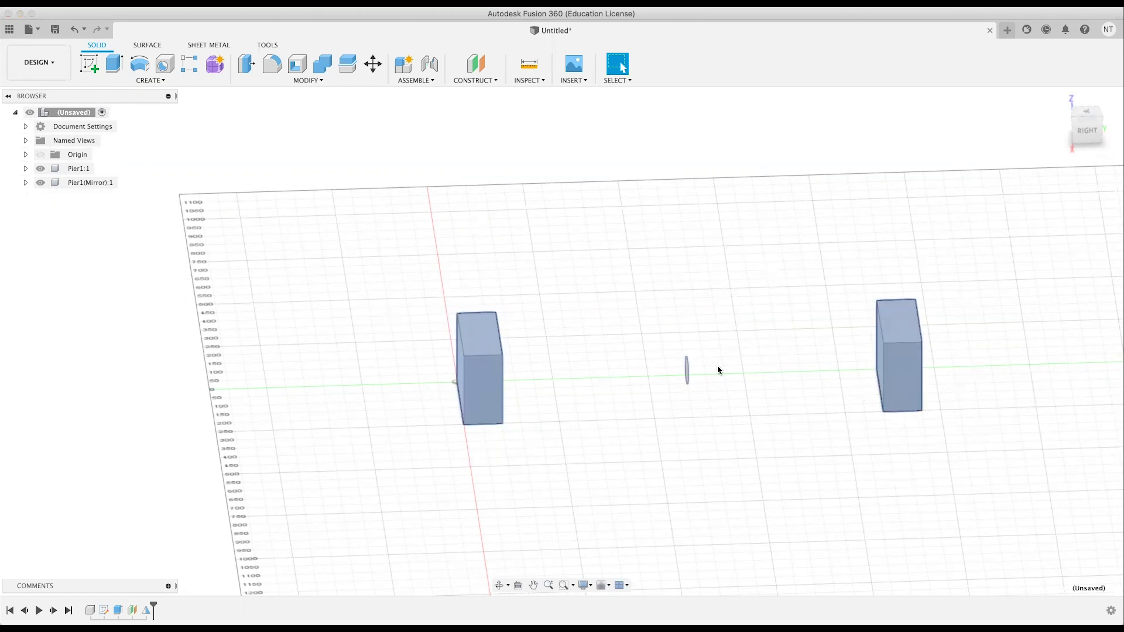
# Set both the part number and the part name of the mirrored pier component to Pier2 in its properties.
pyautogui.moveTo(684, 438)
pyautogui.keyDown('shift'); pyautogui.mouseDown(button='middle')
pyautogui.moveTo(718, 432)
pyautogui.moveTo(679, 441)
pyautogui.mouseUp(button='middle'); pyautogui.keyUp('shift')
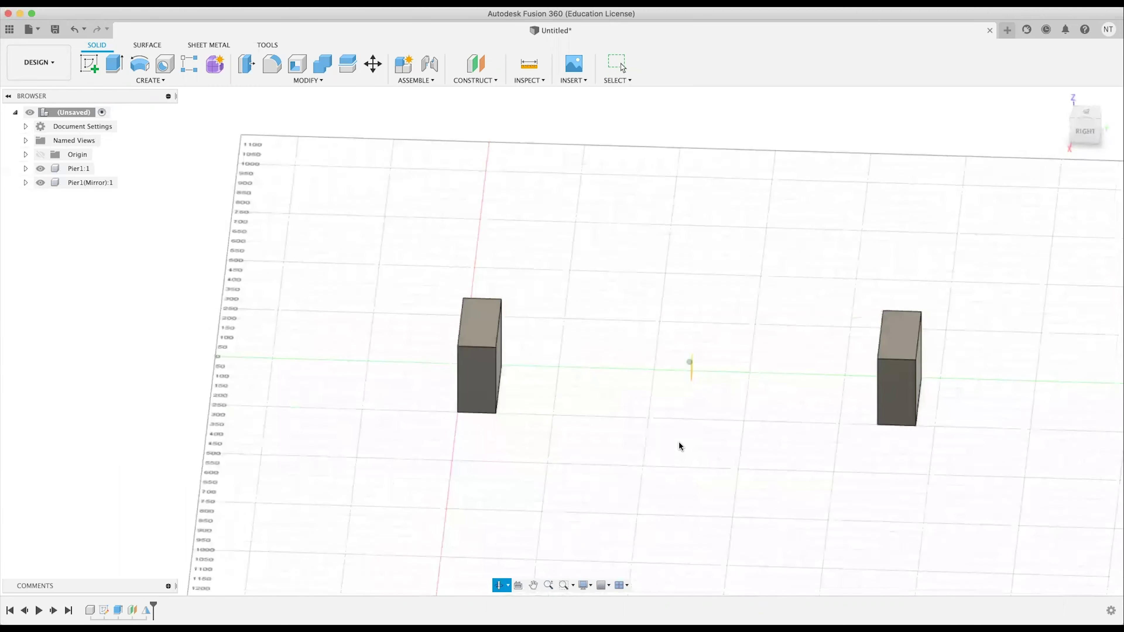
pyautogui.keyDown('shift'); pyautogui.moveTo(660, 263); pyautogui.dragTo(671, 303, button='middle'); pyautogui.keyUp('shift')
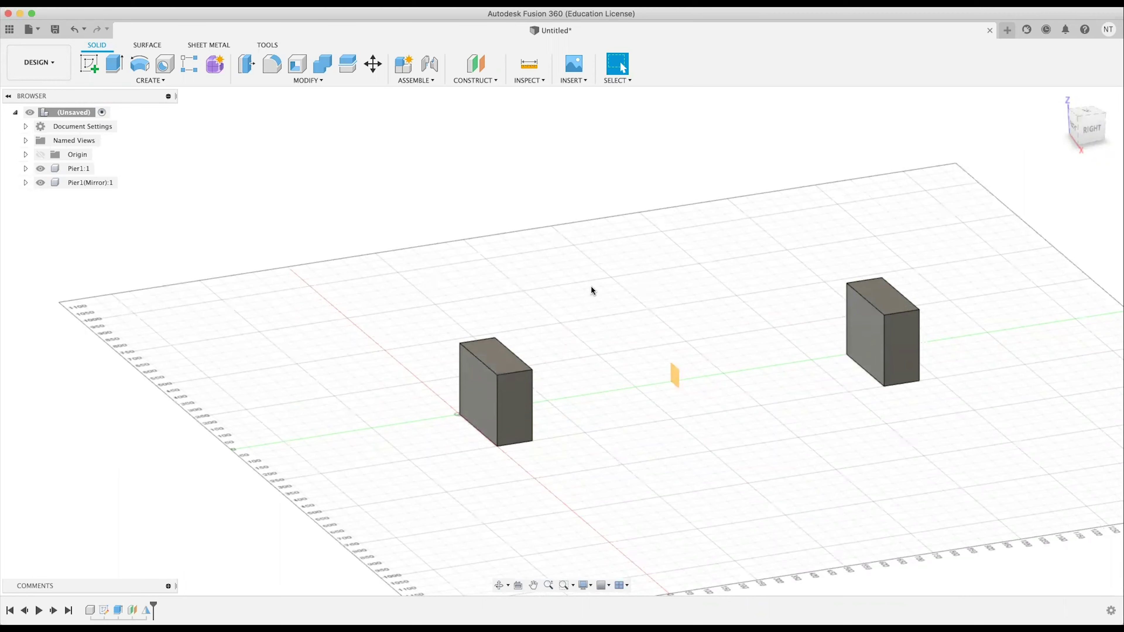
pyautogui.keyDown('shift'); pyautogui.moveTo(572, 305); pyautogui.dragTo(552, 303, button='middle'); pyautogui.keyUp('shift')
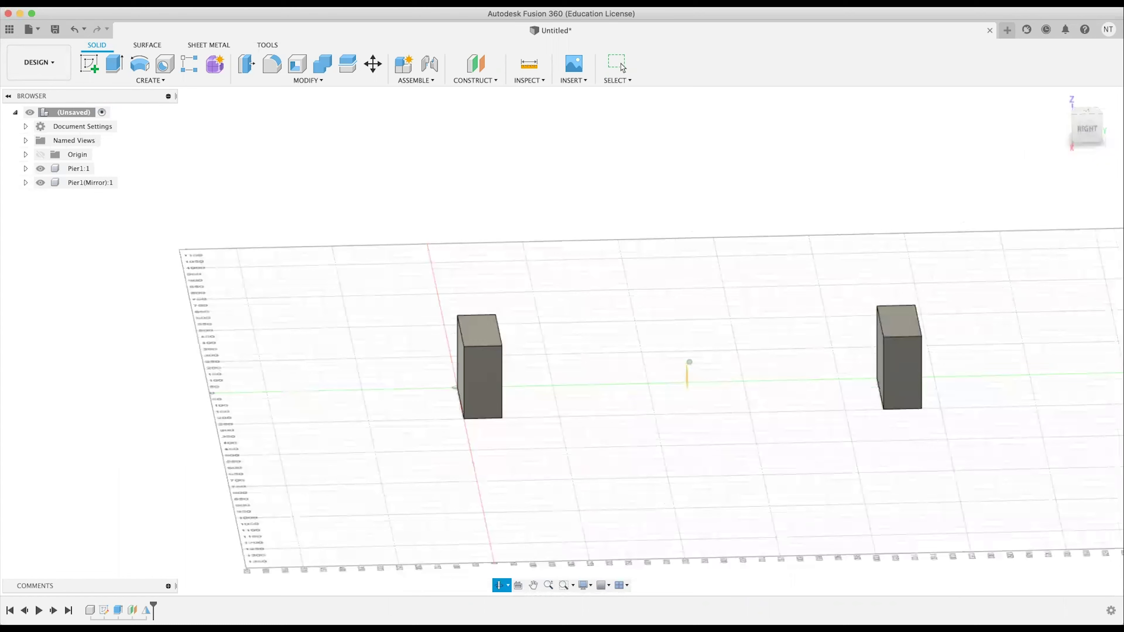
pyautogui.click(622, 67)
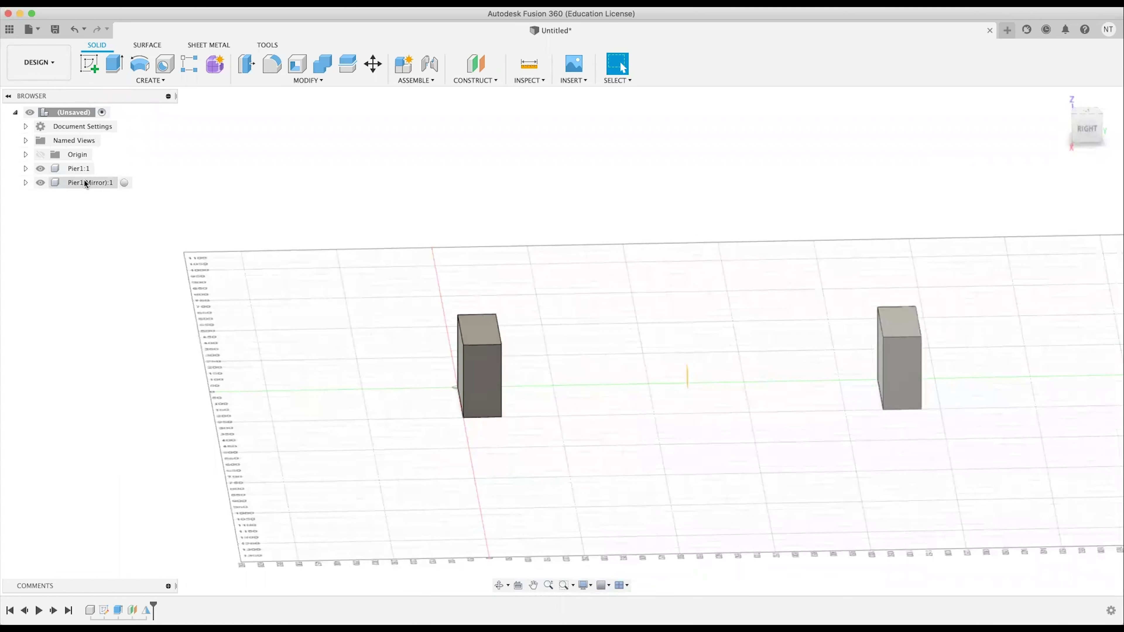
pyautogui.rightClick(86, 183)
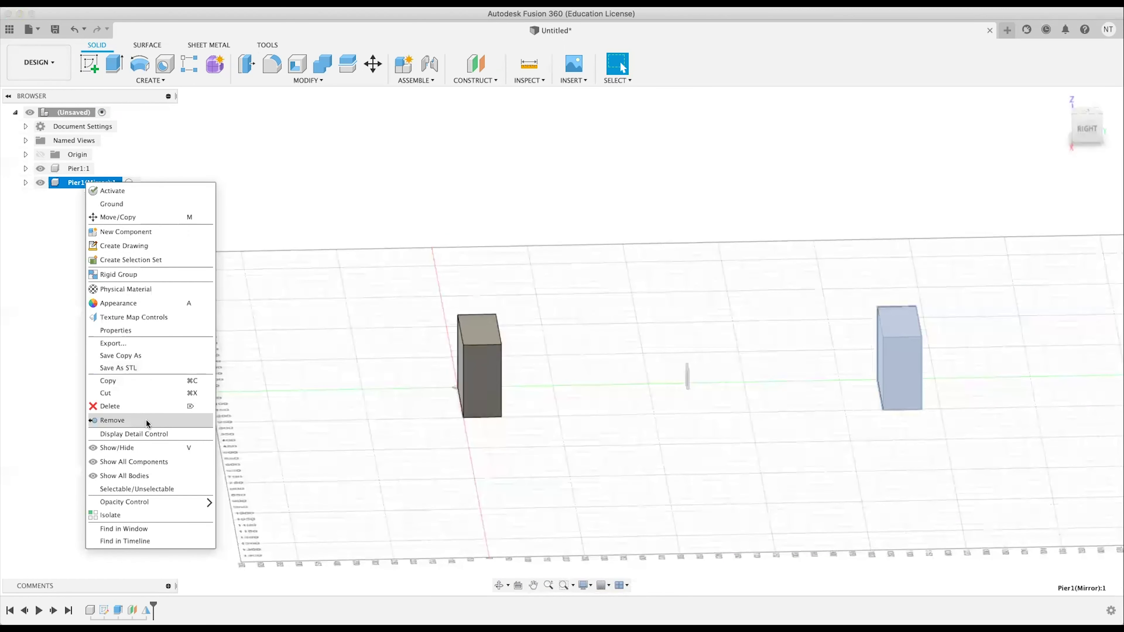
pyautogui.rightClick(67, 183)
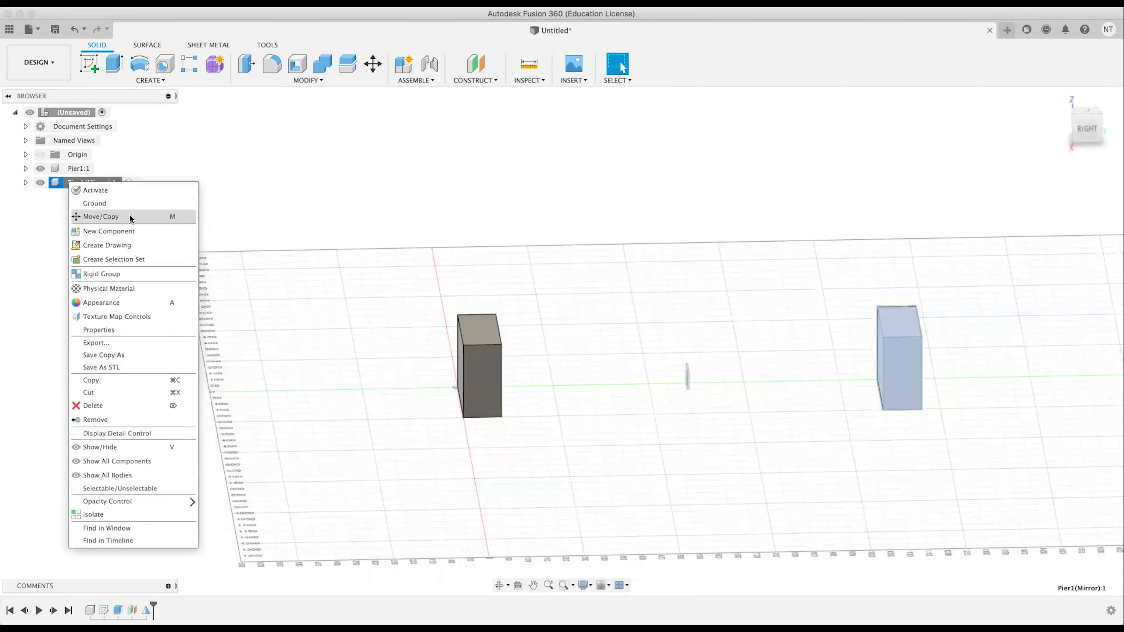
pyautogui.click(133, 329)
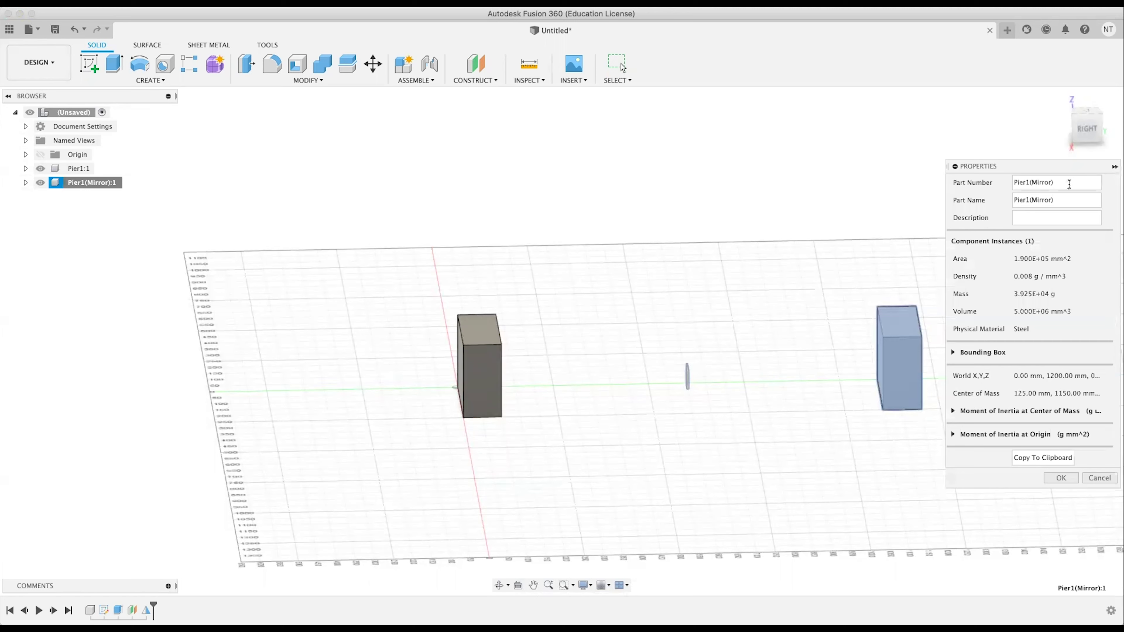
pyautogui.moveTo(1065, 175); pyautogui.dragTo(830, 176)
pyautogui.write('Pier2')
pyautogui.press('Tab')
pyautogui.write('Pier2')
pyautogui.click(1061, 477)
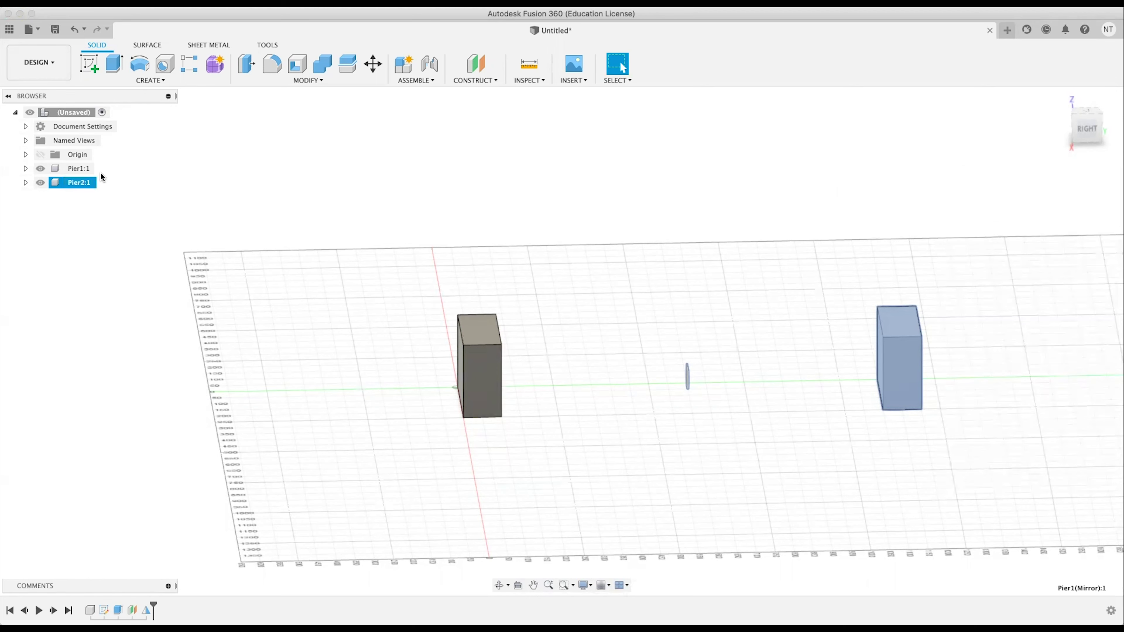
pyautogui.click(120, 195)
pyautogui.click(77, 170)
pyautogui.click(78, 183)
pyautogui.click(403, 272)
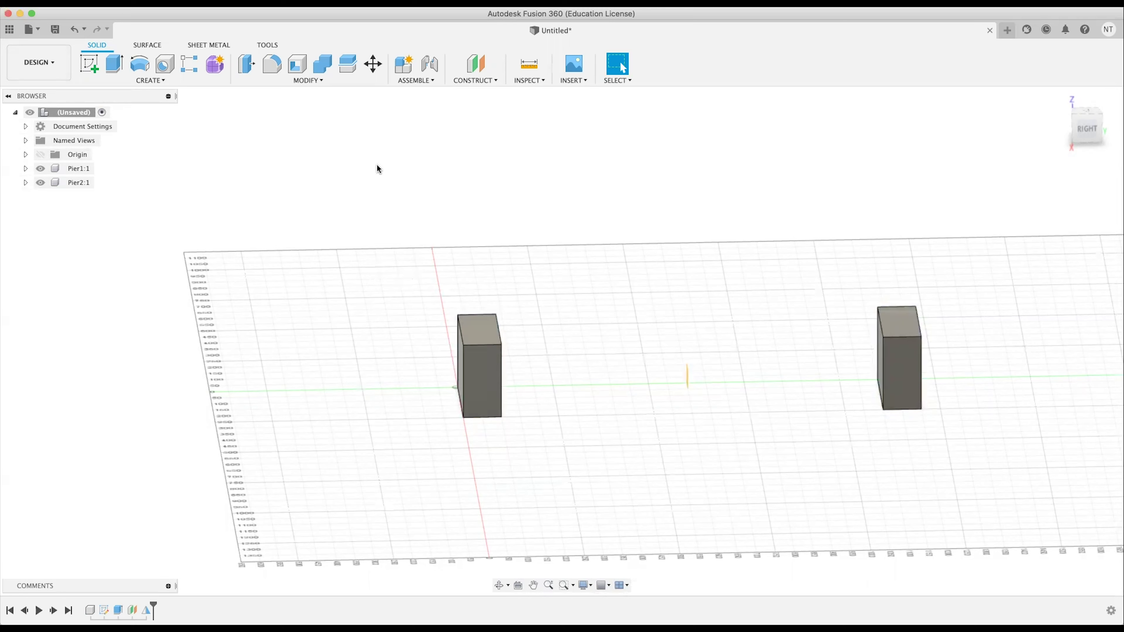
# Save the design as "Truss Bridge Model" in the Admin Project location.
pyautogui.press('super+s')
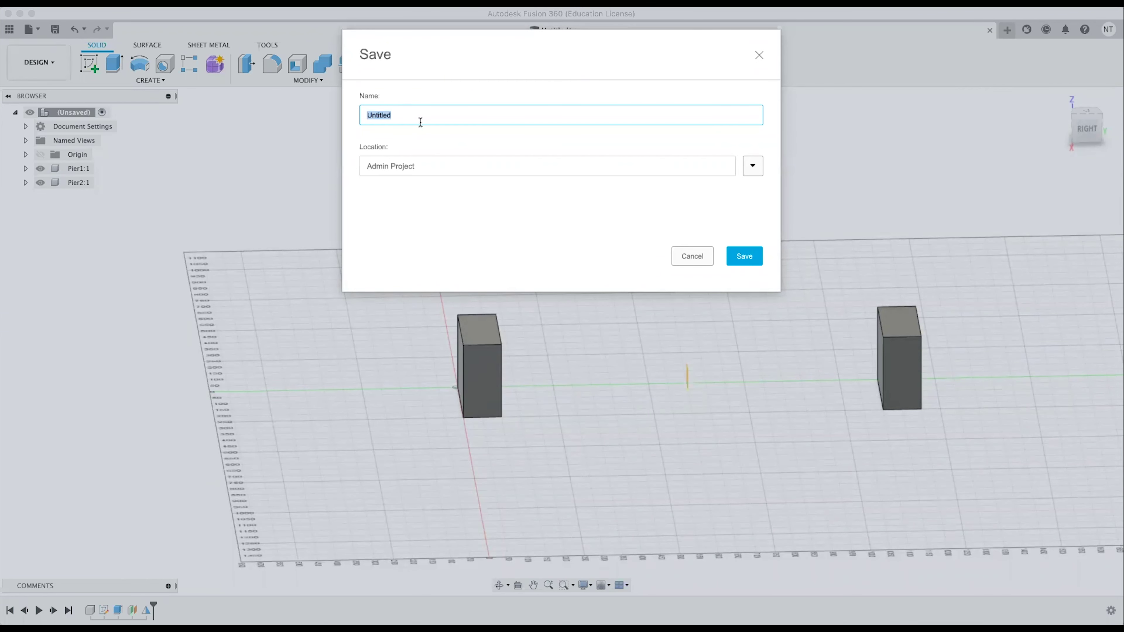
pyautogui.write('Truss Bridge Model')
pyautogui.click(744, 256)
# Create a new internal standard component named Truss under the top-level design and make it active.
pyautogui.moveTo(738, 275); pyautogui.dragTo(560, 265, button='middle')
pyautogui.keyDown('shift'); pyautogui.moveTo(495, 281); pyautogui.dragTo(534, 280, button='middle'); pyautogui.keyUp('shift')
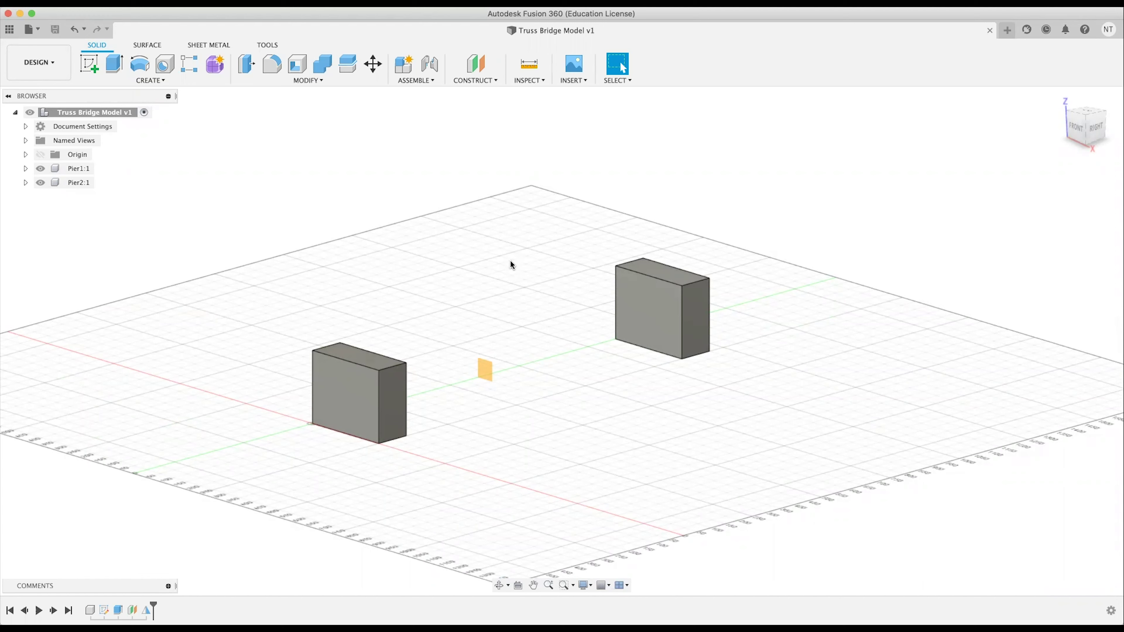
pyautogui.keyDown('shift'); pyautogui.moveTo(373, 306); pyautogui.dragTo(292, 206, button='middle'); pyautogui.keyUp('shift')
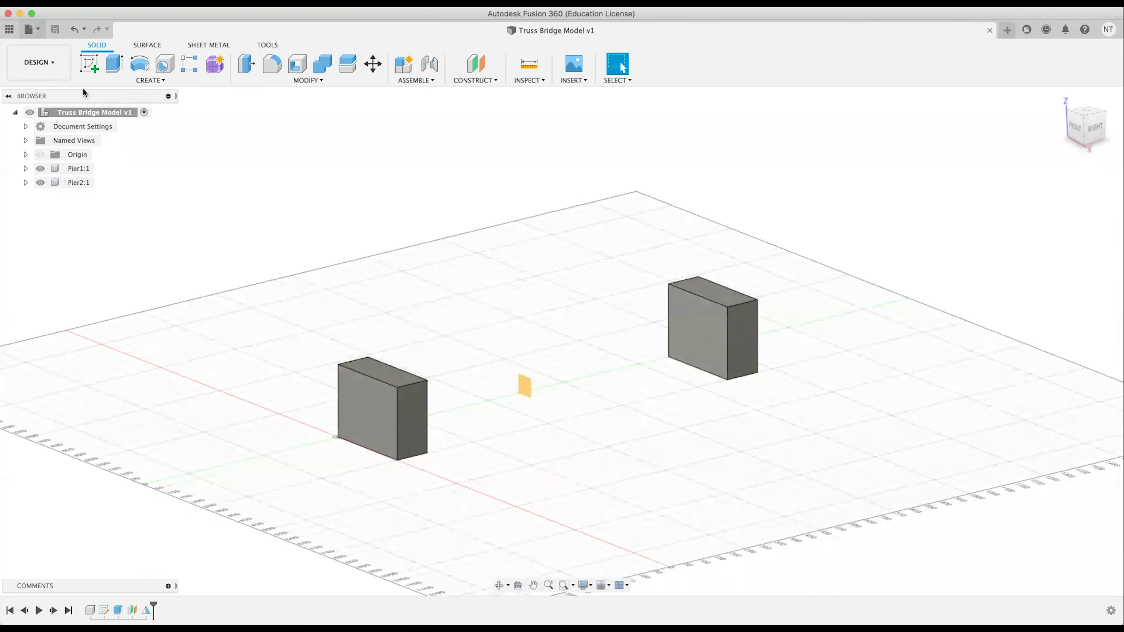
pyautogui.rightClick(87, 114)
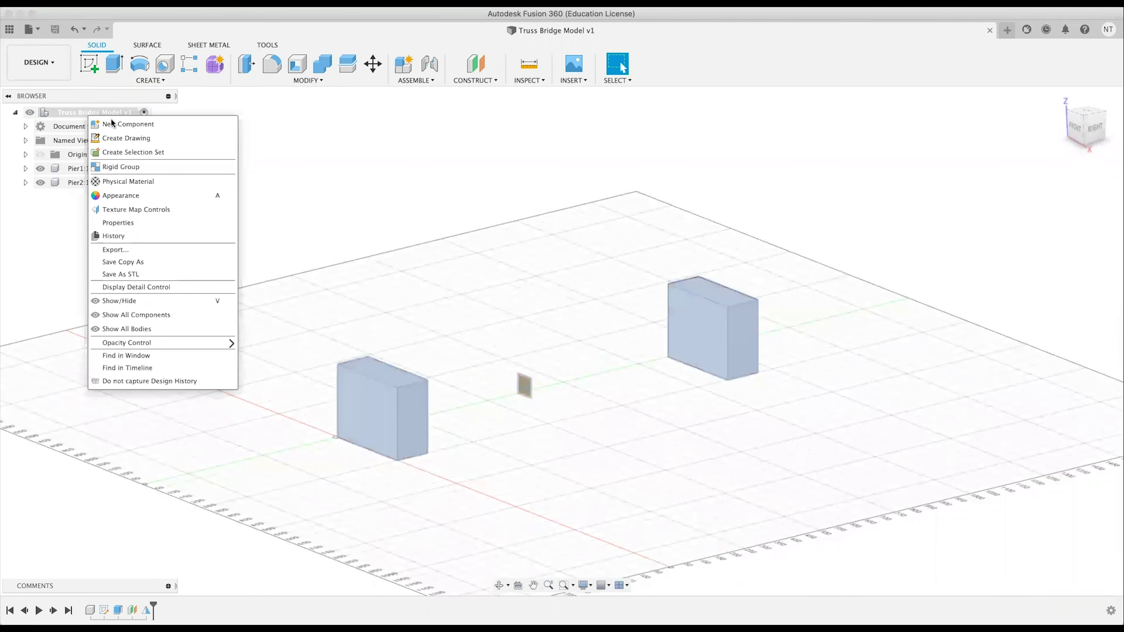
pyautogui.click(171, 124)
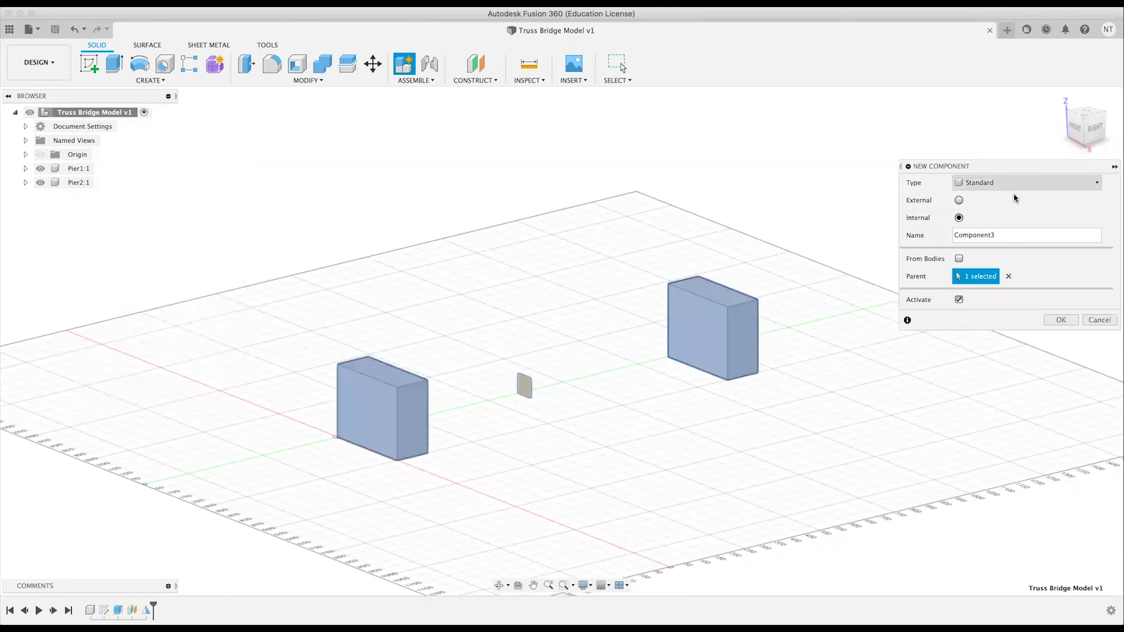
pyautogui.click(956, 235)
pyautogui.press('super+a')
pyautogui.write('Truss')
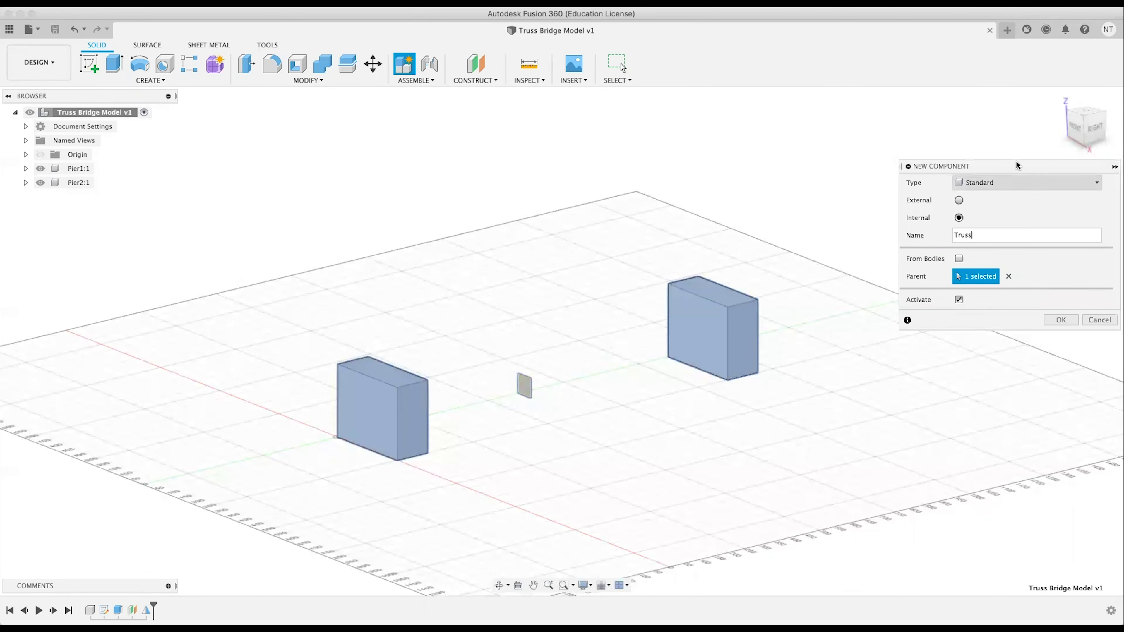
pyautogui.click(1060, 319)
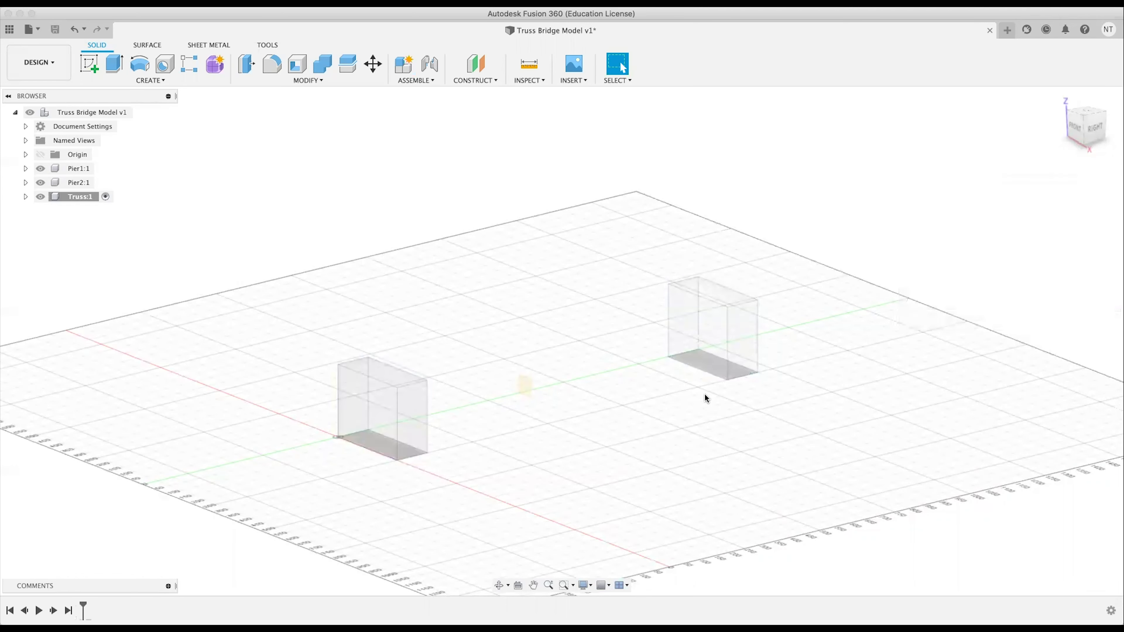
# Start a sketch in the Truss component on the vertical YZ origin plane, viewed from the left side of the bridge.
pyautogui.keyDown('shift'); pyautogui.moveTo(602, 466); pyautogui.dragTo(771, 468, button='middle'); pyautogui.keyUp('shift')
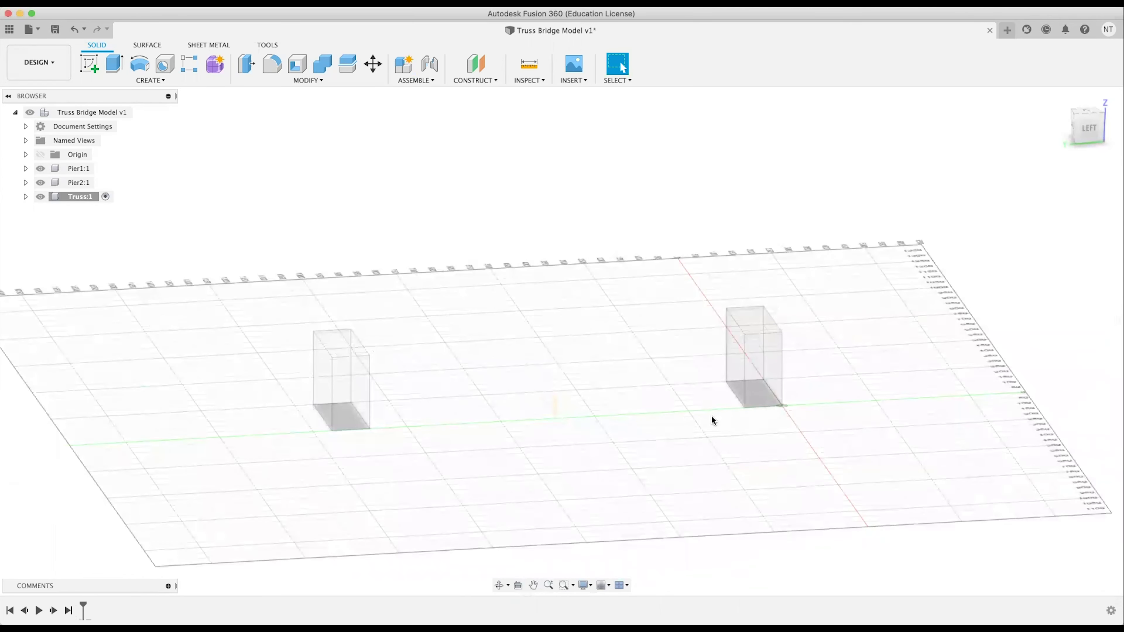
pyautogui.keyDown('shift'); pyautogui.moveTo(652, 404); pyautogui.dragTo(654, 409, button='middle'); pyautogui.keyUp('shift')
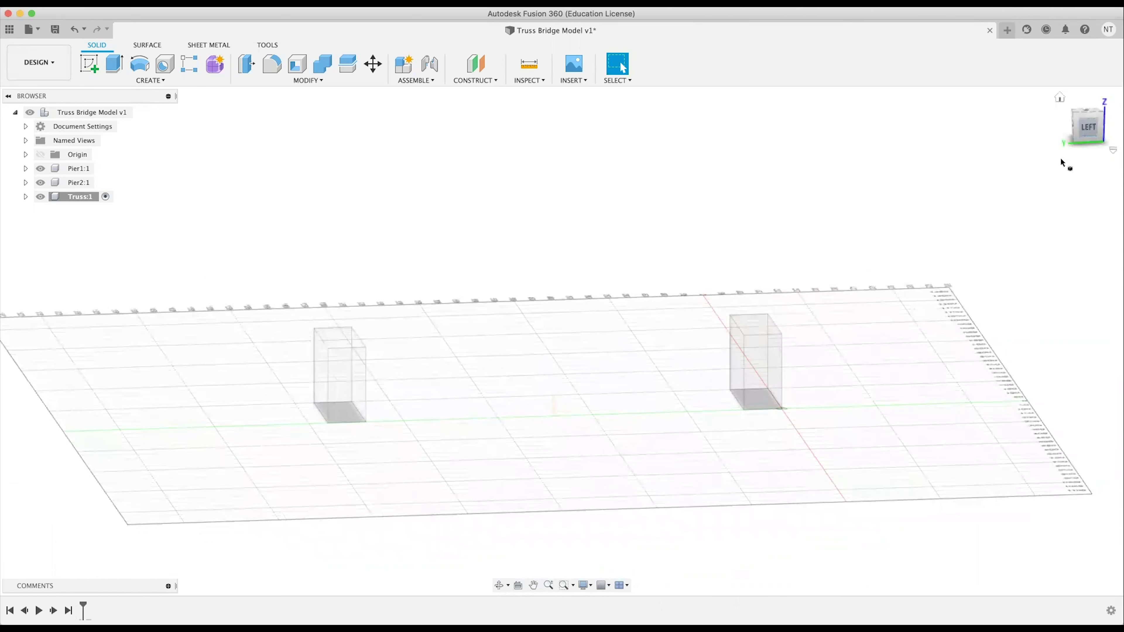
pyautogui.click(1092, 132)
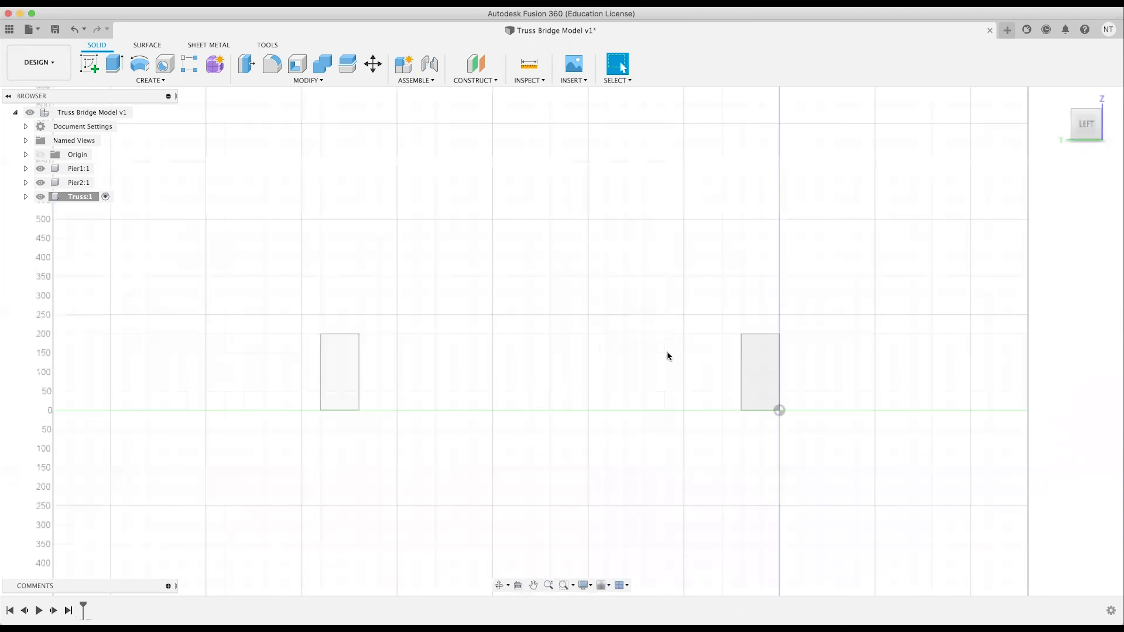
pyautogui.moveTo(625, 354); pyautogui.dragTo(627, 372, button='middle')
pyautogui.scroll(3, 587, 367)
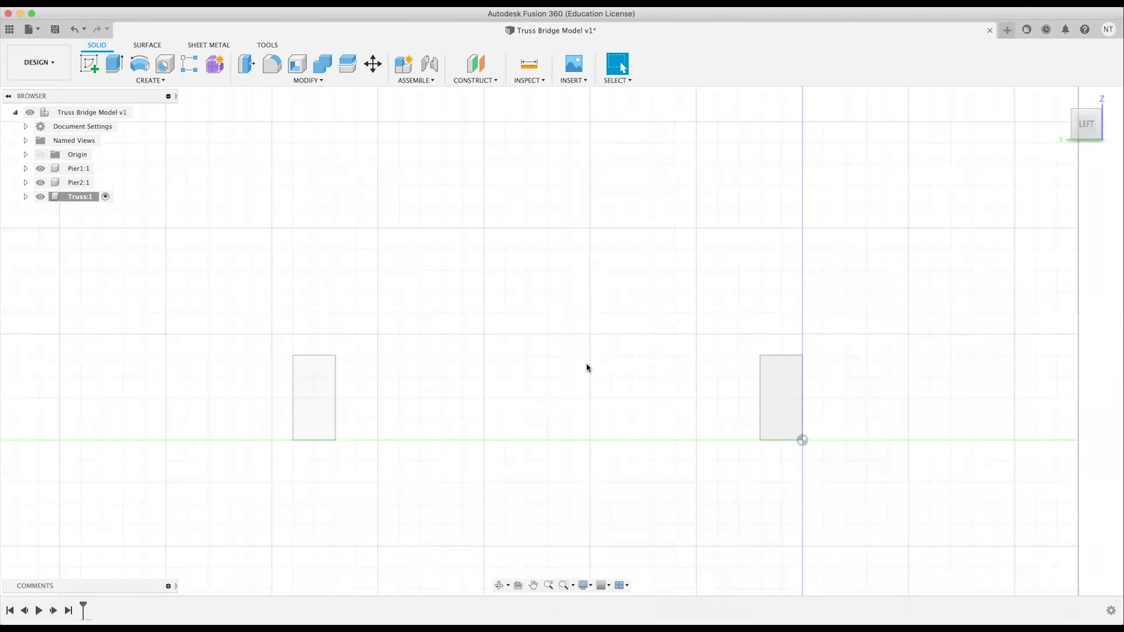
pyautogui.scroll(2, 589, 361)
pyautogui.moveTo(582, 361); pyautogui.dragTo(553, 371, button='middle')
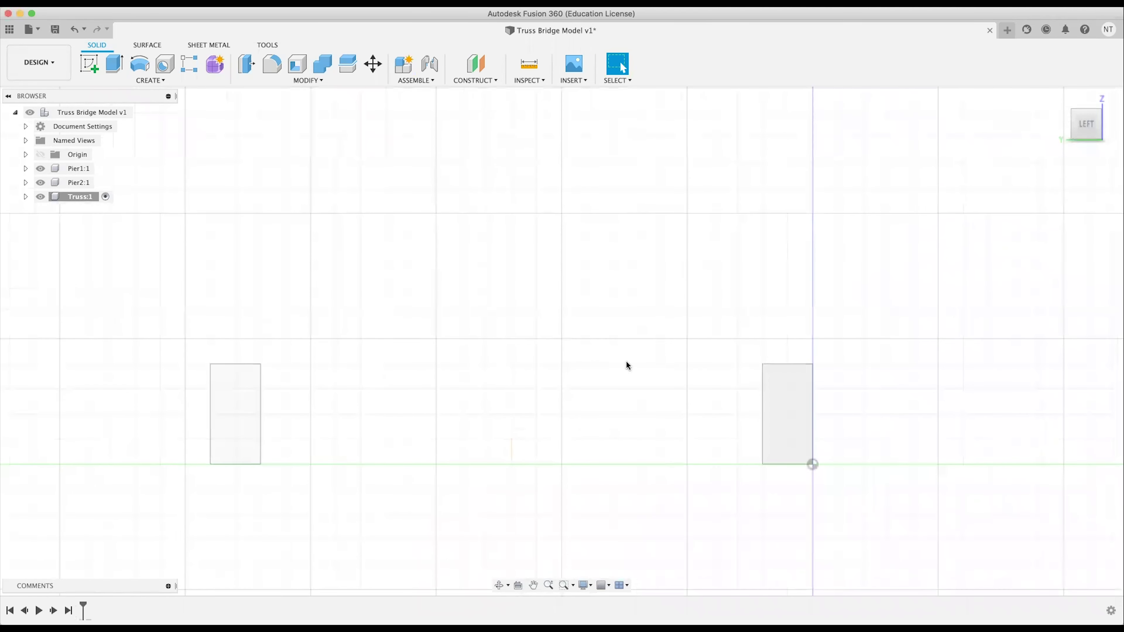
pyautogui.press('s')
pyautogui.click(628, 370)
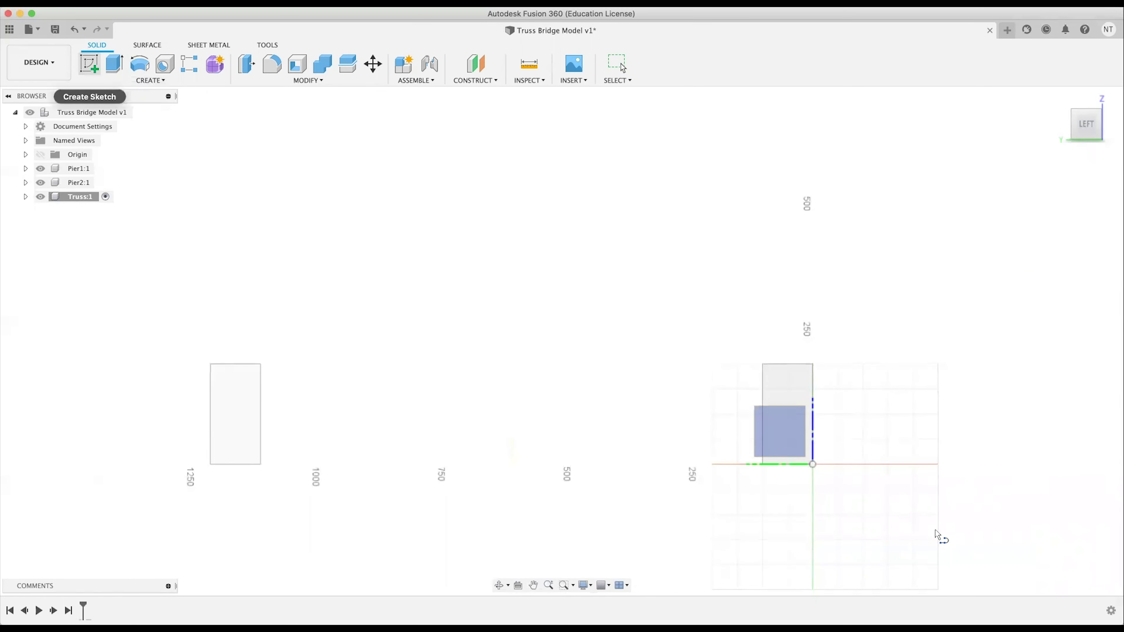
pyautogui.hscroll(5, 782, 444)
pyautogui.scroll(-2, 782, 445)
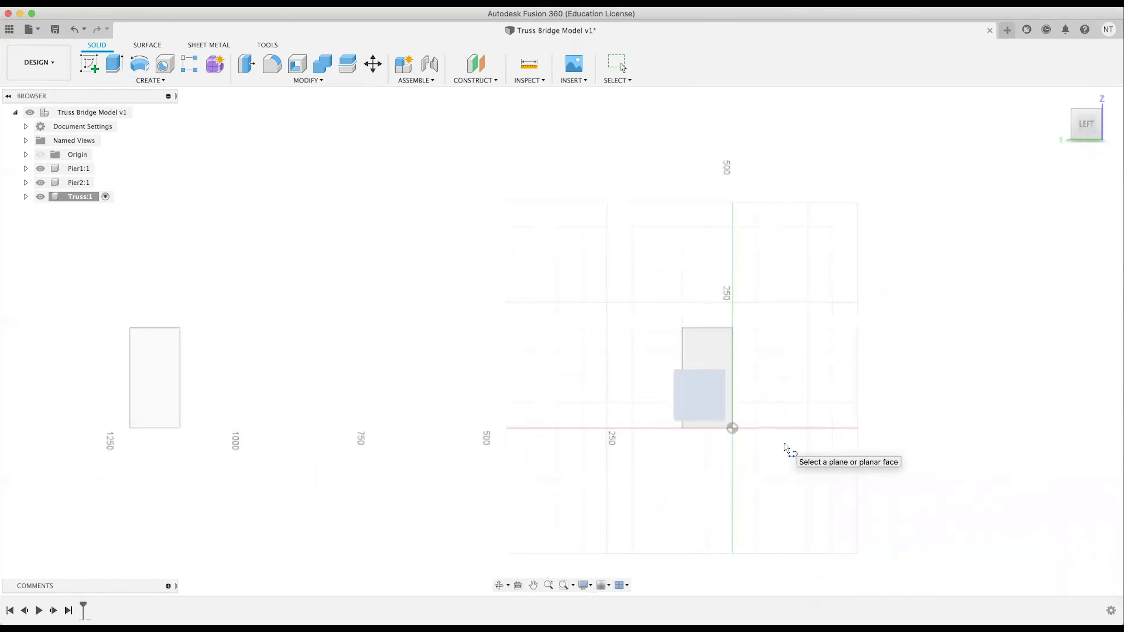
pyautogui.click(901, 366)
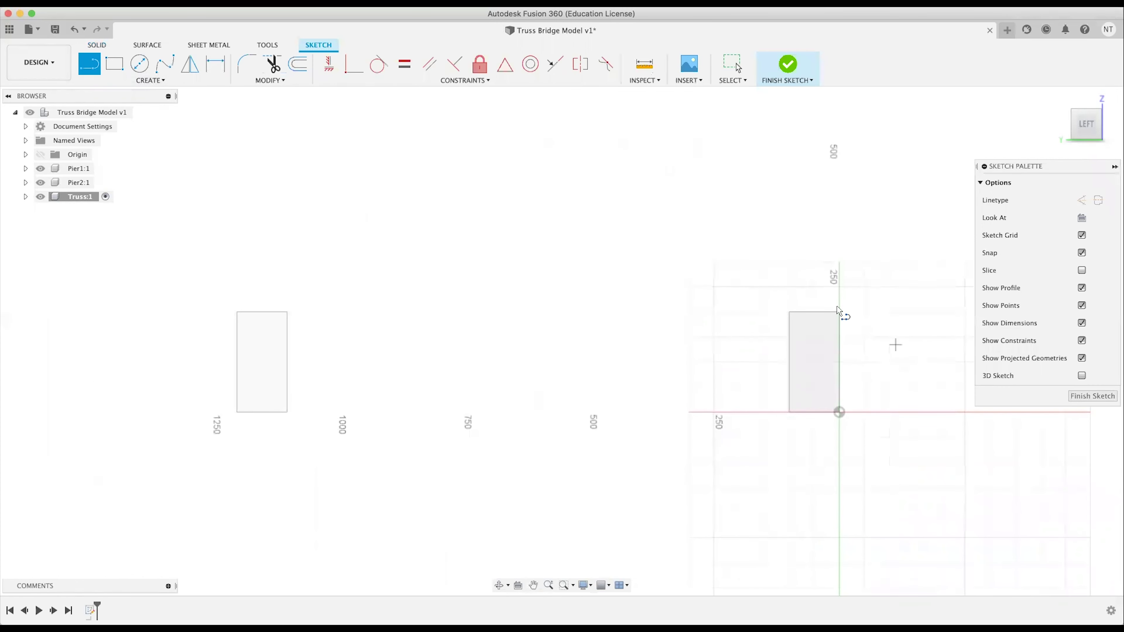
# Draw a horizontal line from Pier1's outer top corner to Pier2's outer top corner and select it.
pyautogui.click(839, 311)
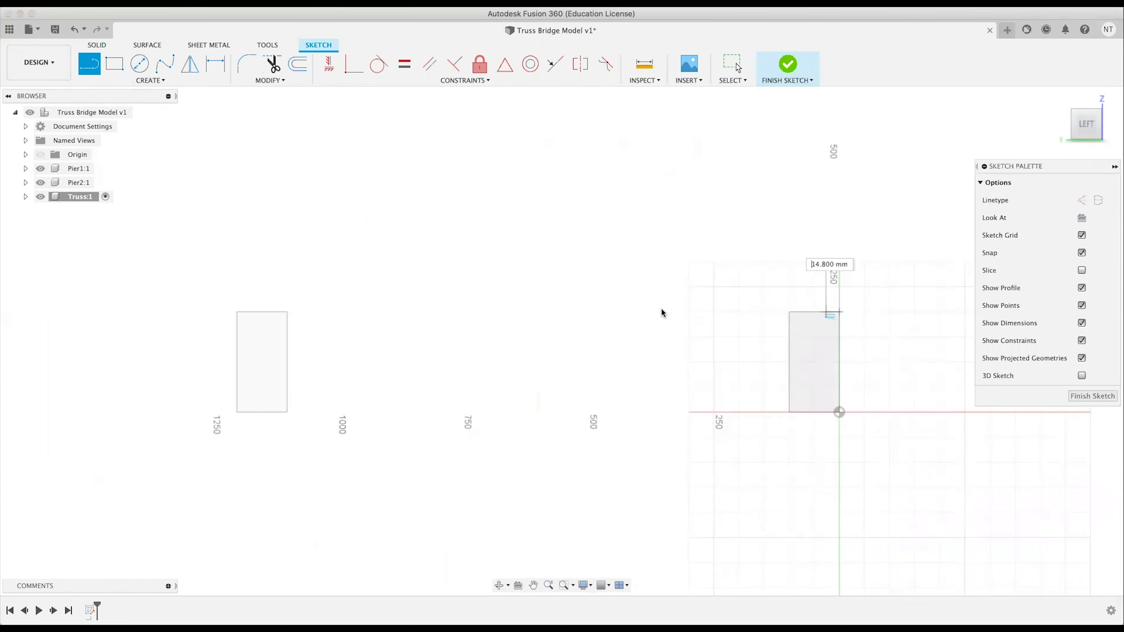
pyautogui.click(237, 312)
pyautogui.press('Escape')
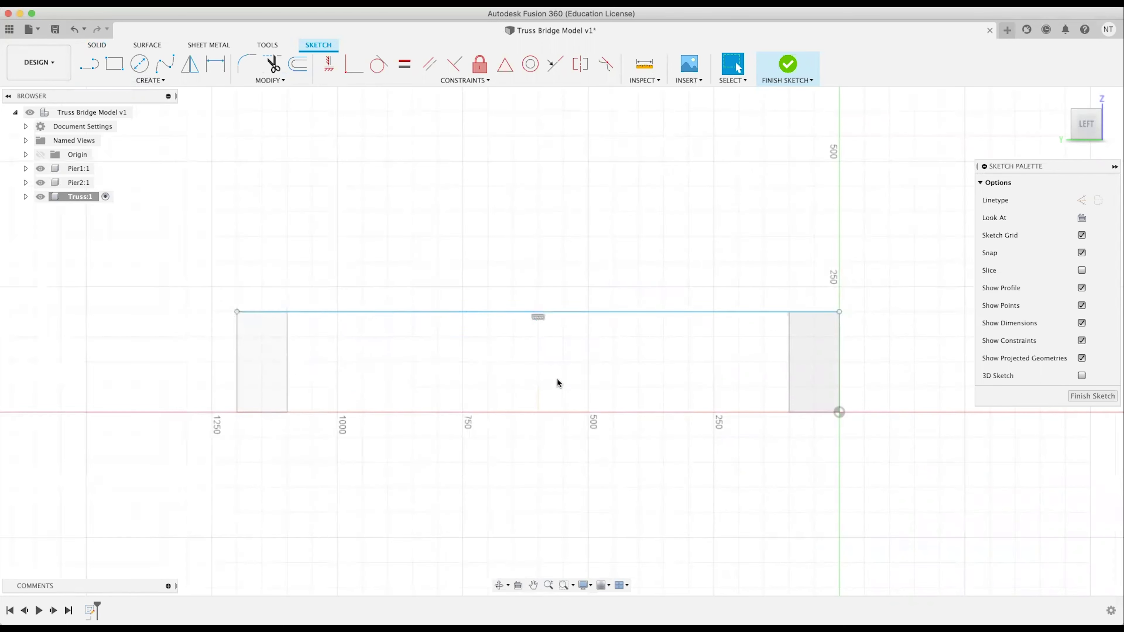
pyautogui.click(513, 312)
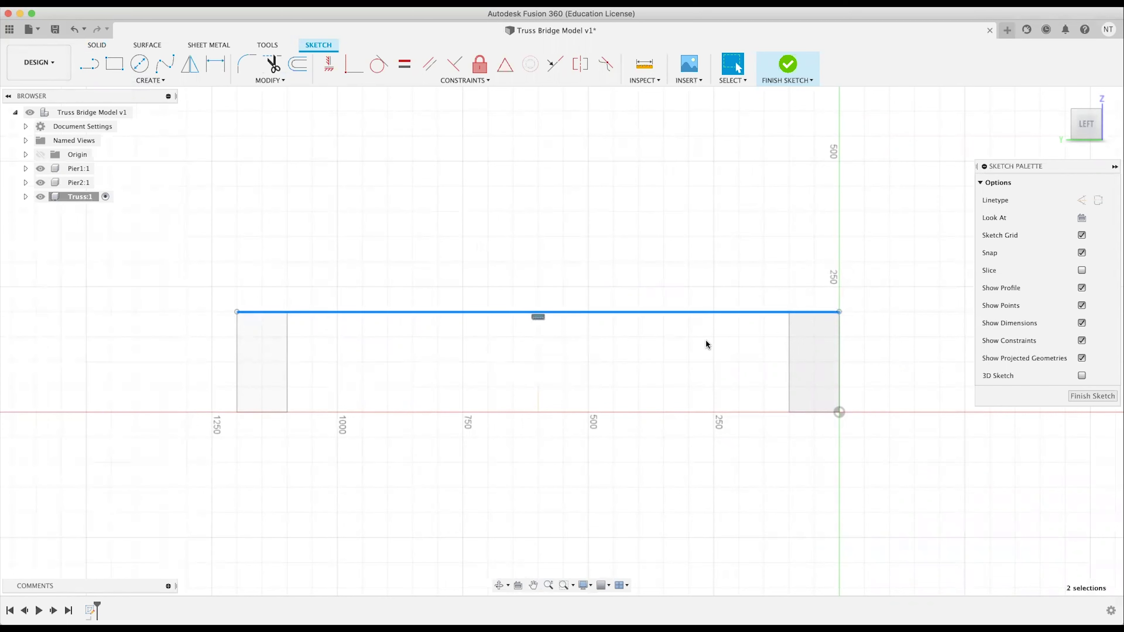
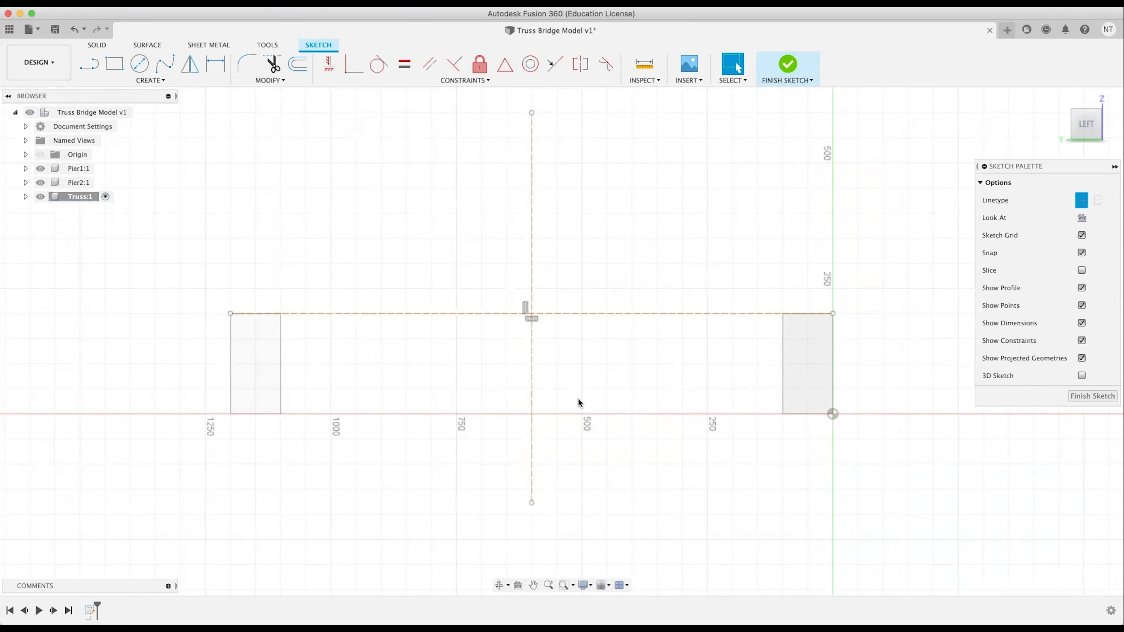
pyautogui.click(531, 392)
pyautogui.moveTo(582, 351); pyautogui.dragTo(578, 414, button='middle')
pyautogui.click(634, 456)
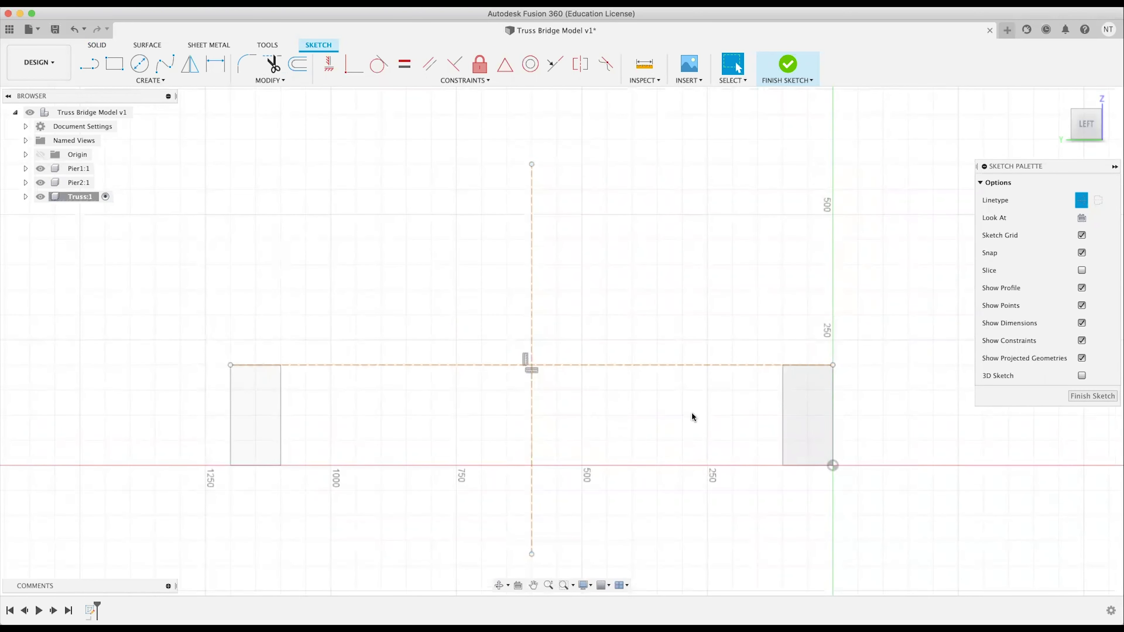
pyautogui.moveTo(670, 416); pyautogui.dragTo(617, 414, button='middle')
pyautogui.click(472, 361)
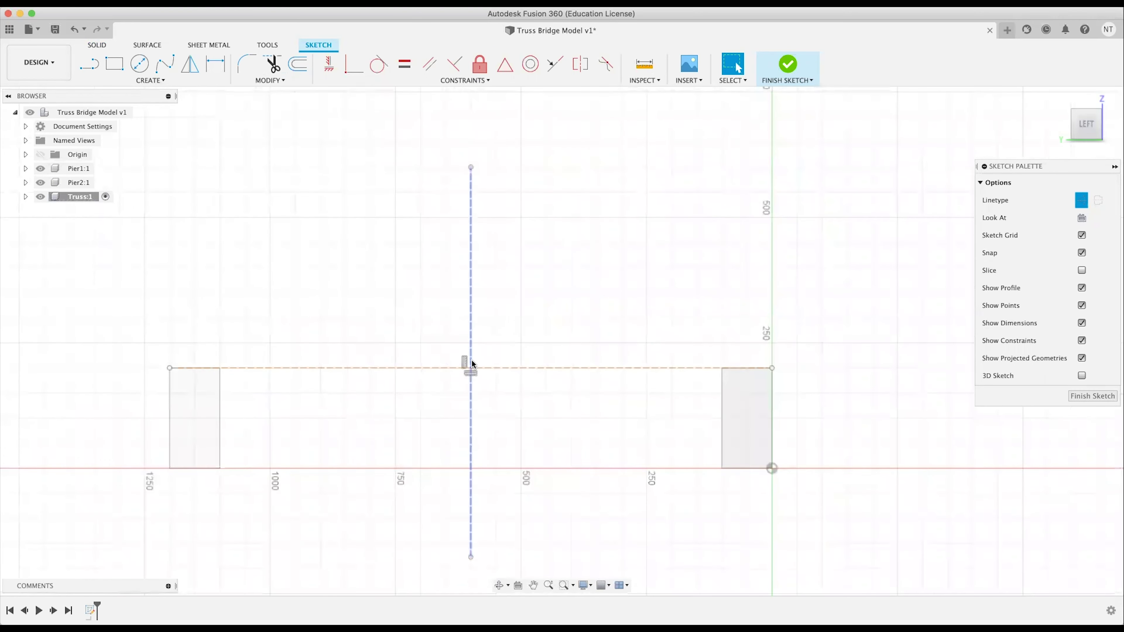
pyautogui.moveTo(514, 298); pyautogui.dragTo(578, 268, button='middle')
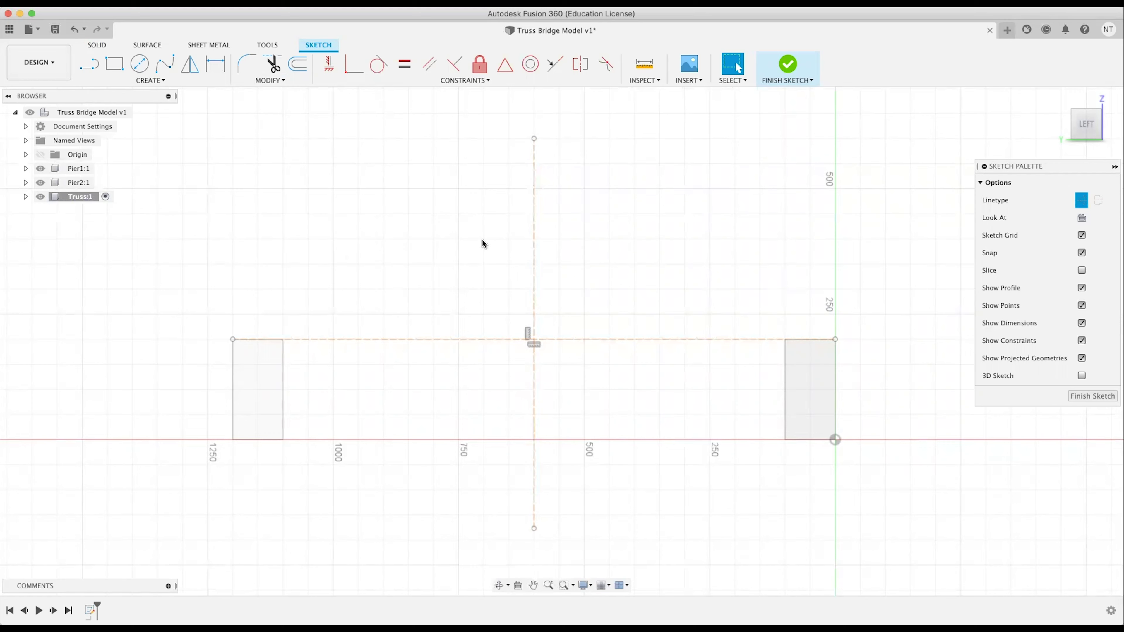
pyautogui.moveTo(649, 287); pyautogui.dragTo(625, 288, button='middle')
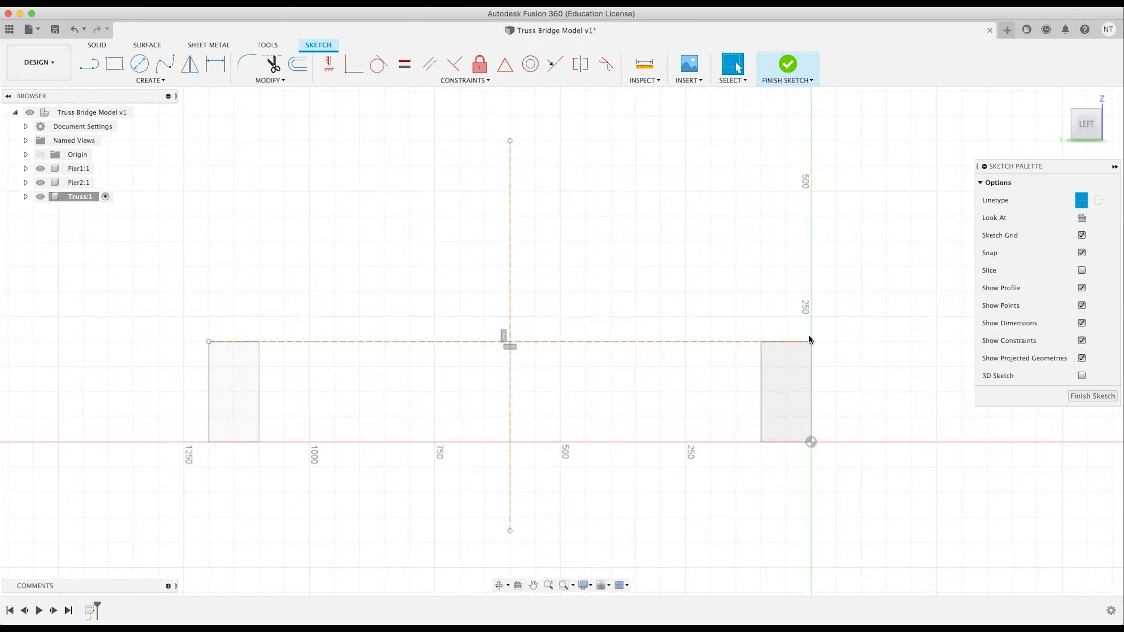
# Draw a rectangle 600 mm long and 50 mm high from Pier1's outer top corner to the vertical centre line.
pyautogui.click(116, 67)
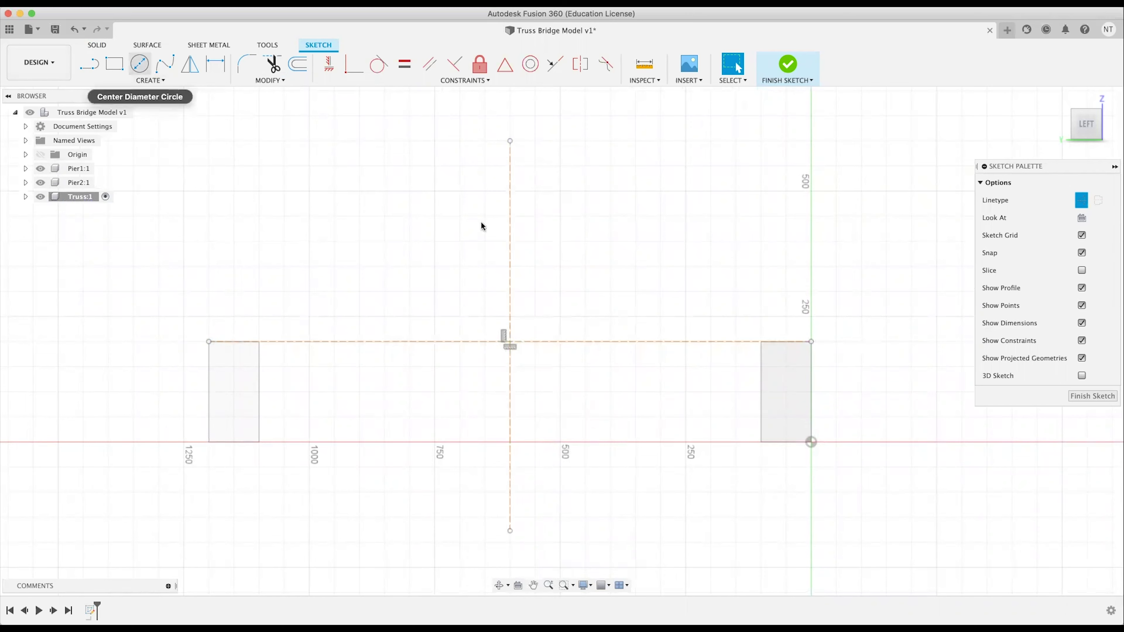
pyautogui.click(811, 341)
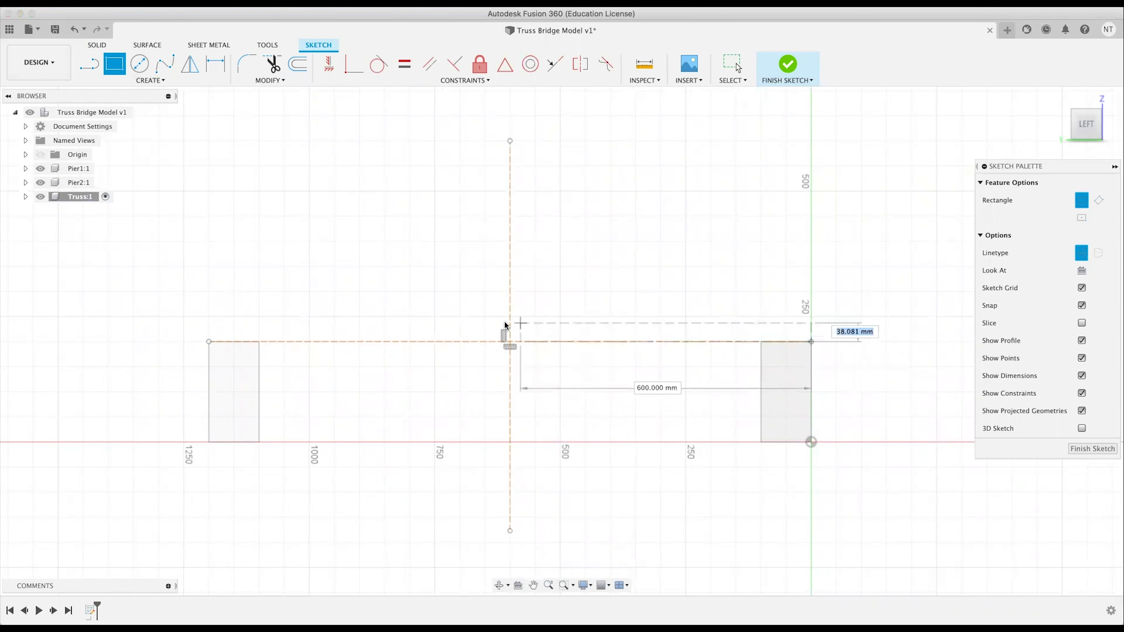
pyautogui.press('Tab')
pyautogui.write('50')
pyautogui.press('Tab')
pyautogui.press('Return')
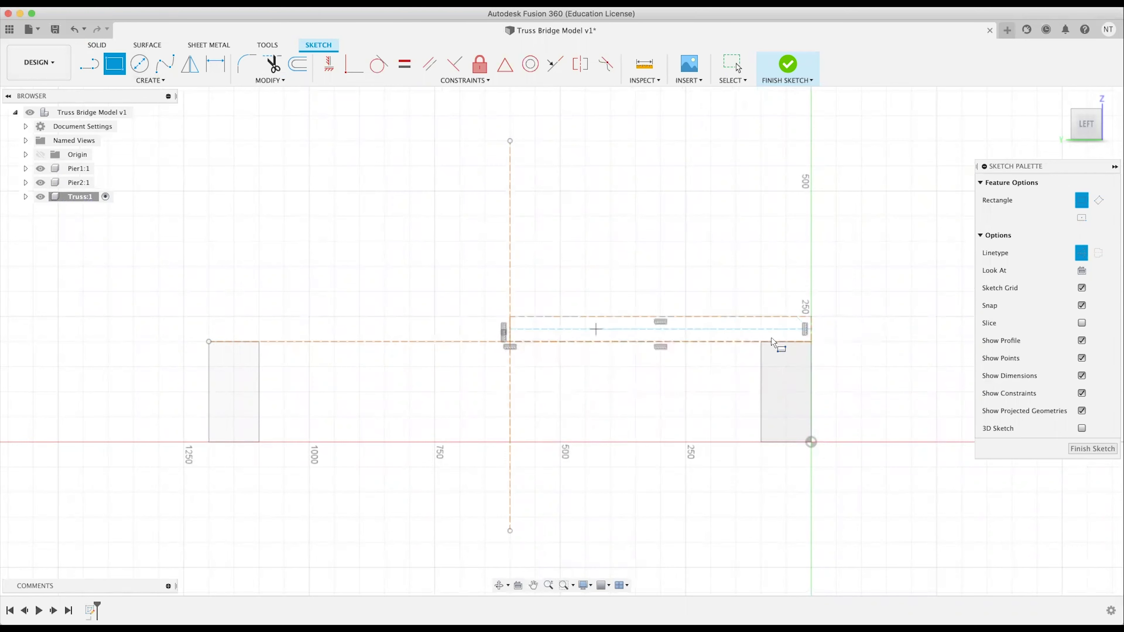
pyautogui.press('Escape')
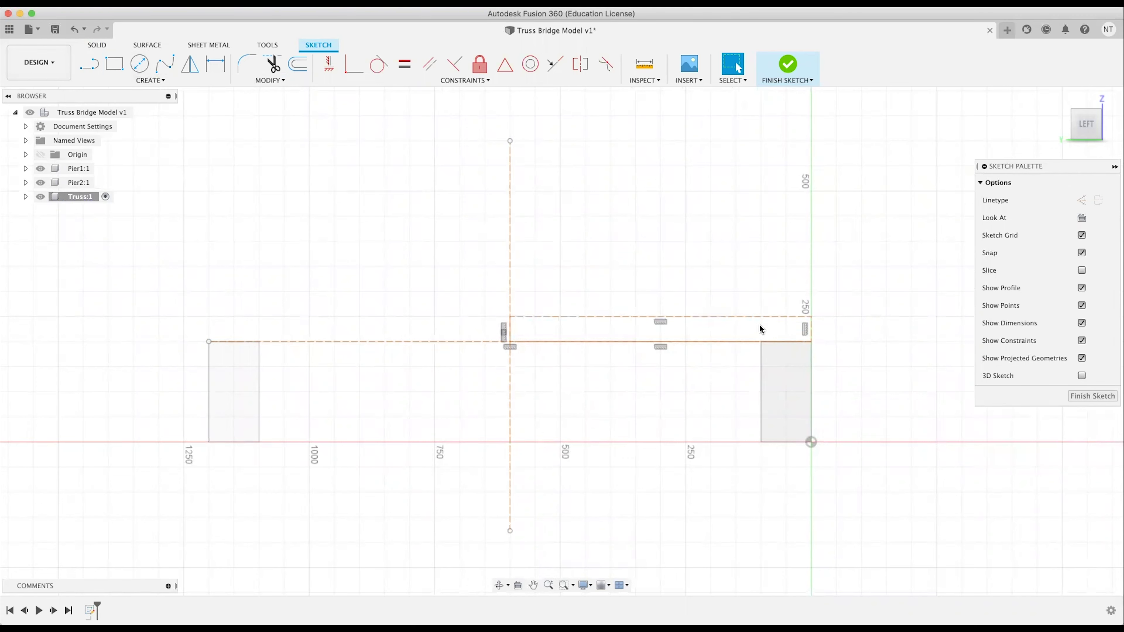
# Convert all the rectangle's edges from construction lines to normal sketch lines.
pyautogui.click(728, 316)
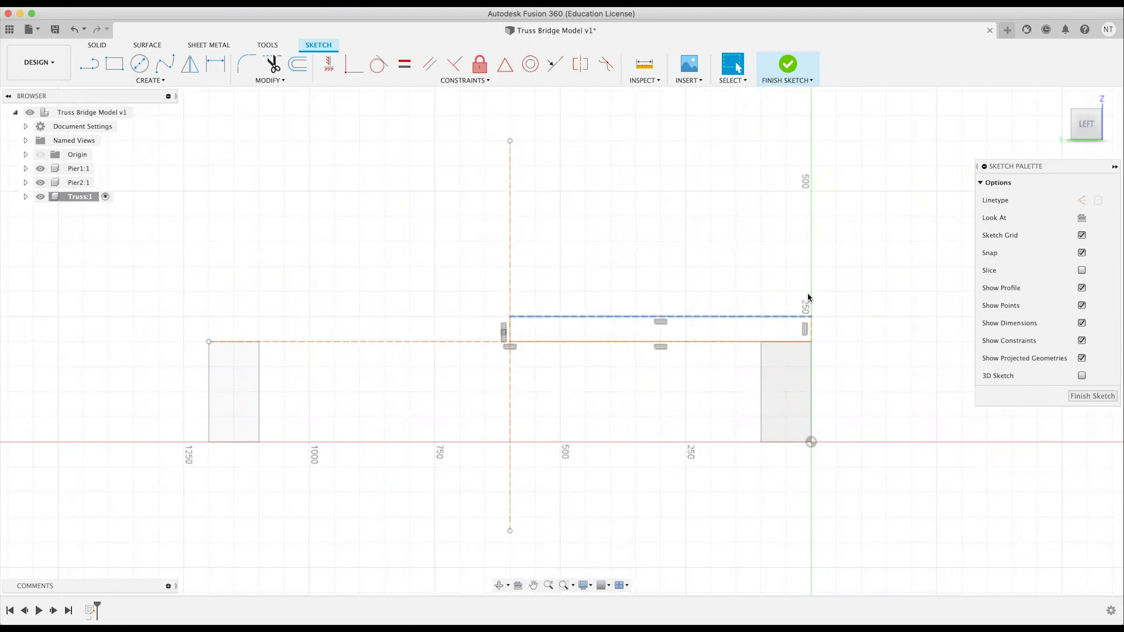
pyautogui.doubleClick(781, 318)
pyautogui.click(1081, 200)
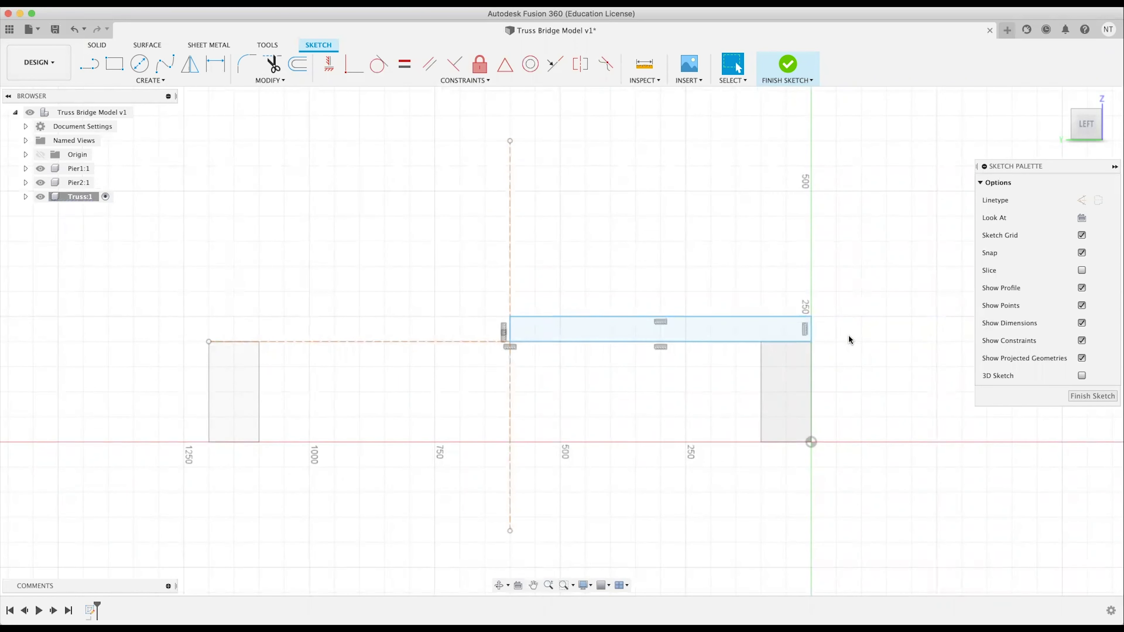
# Dimension the rectangle's height to 20 mm and its length to 600 mm.
pyautogui.press('d')
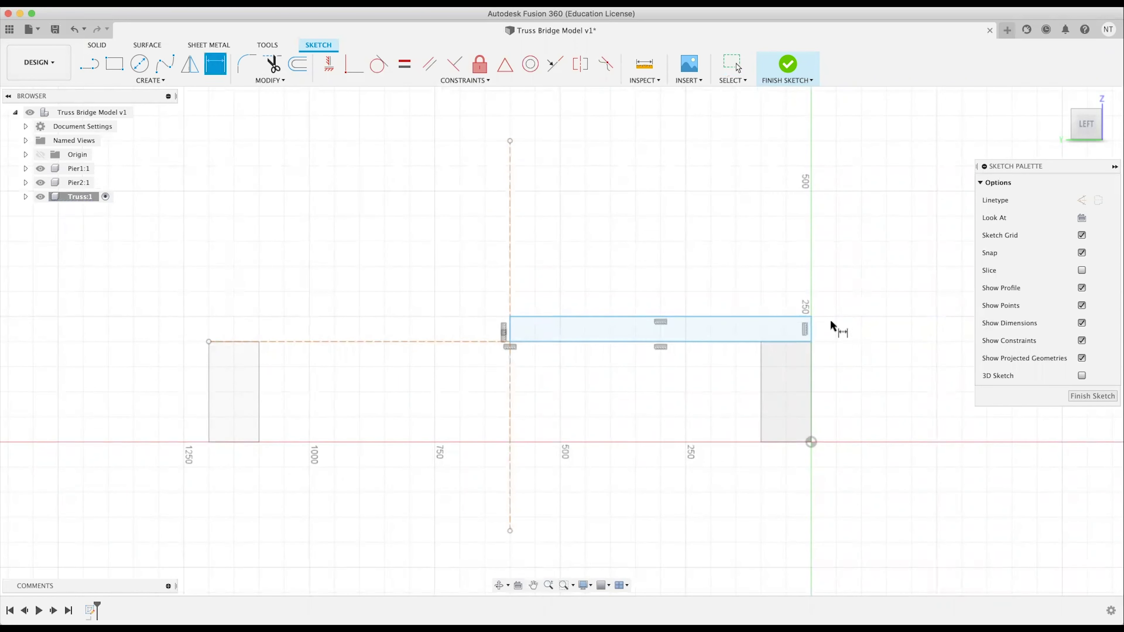
pyautogui.click(812, 331)
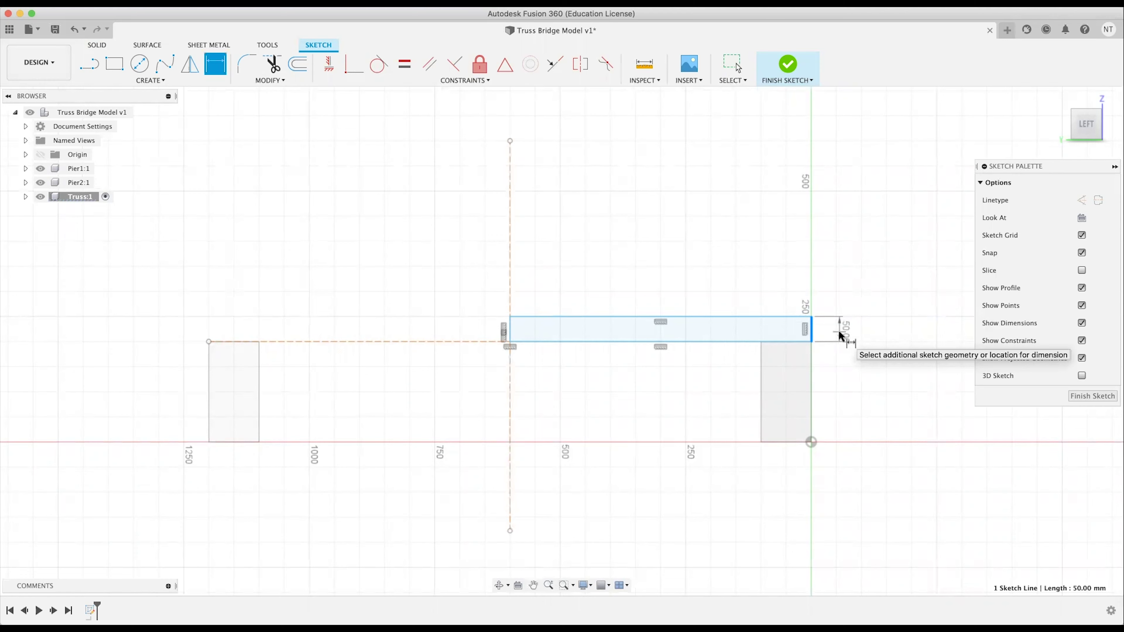
pyautogui.click(836, 330)
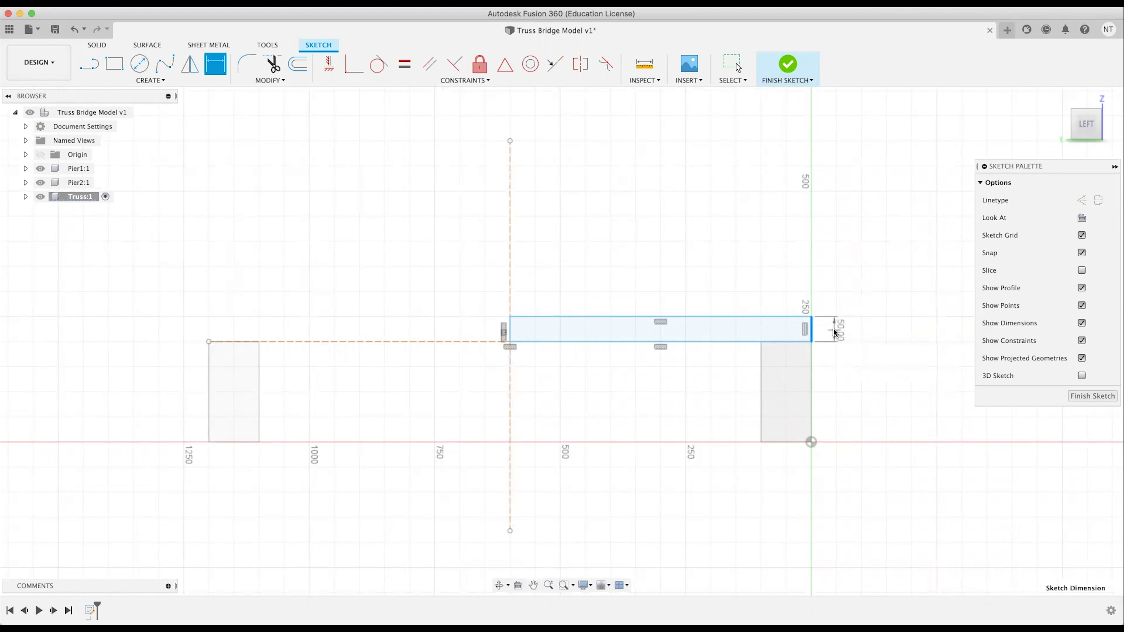
pyautogui.write('20')
pyautogui.press('Return')
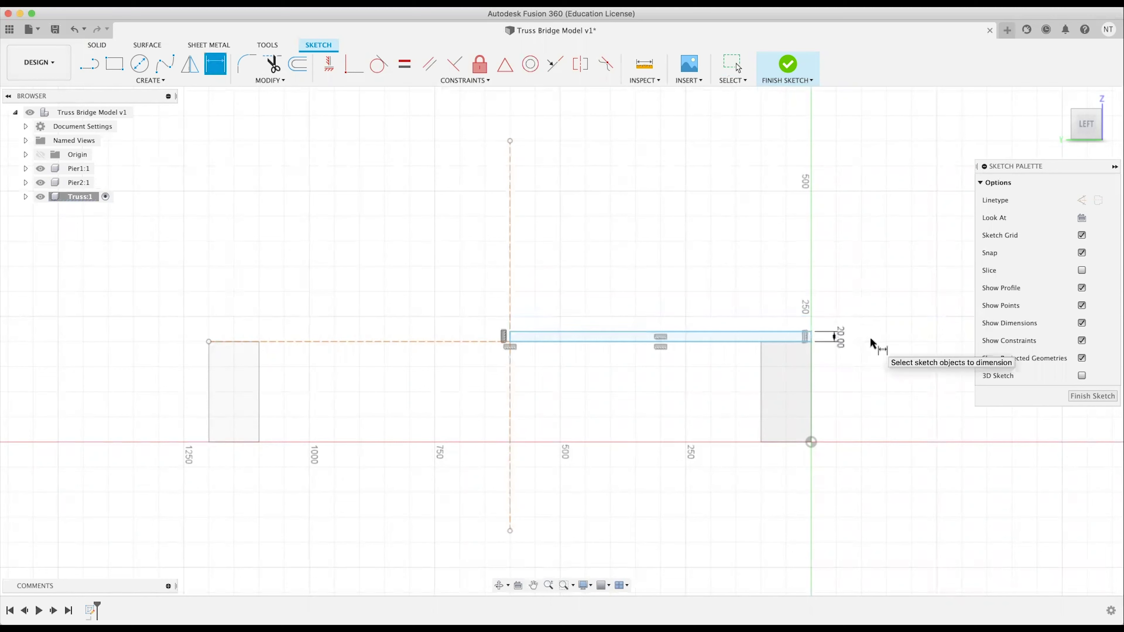
pyautogui.click(694, 333)
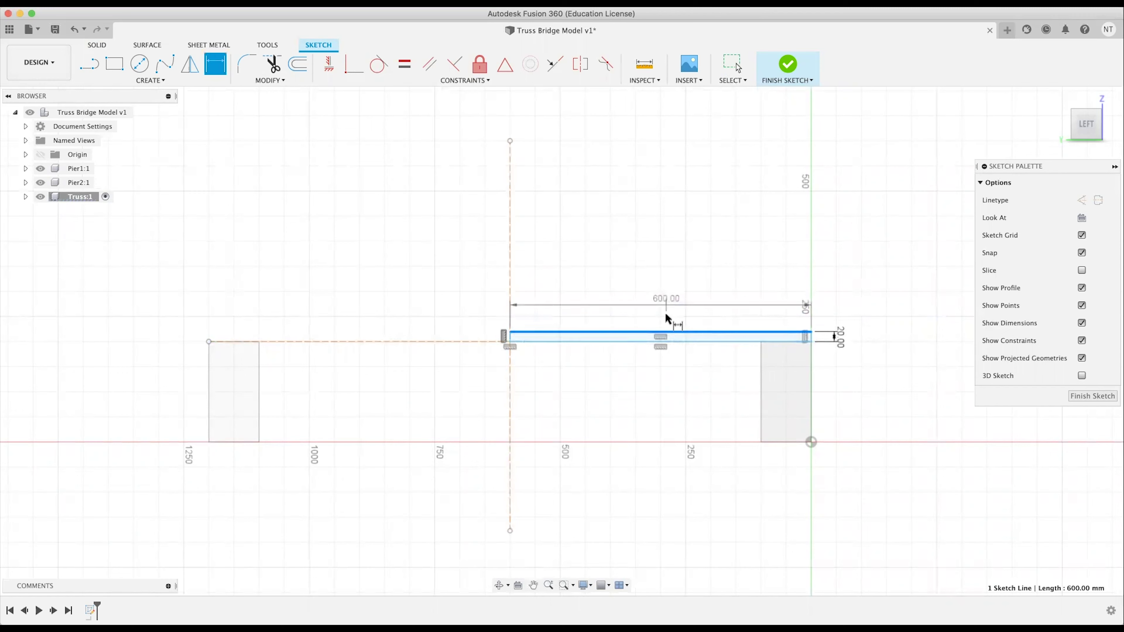
pyautogui.click(661, 321)
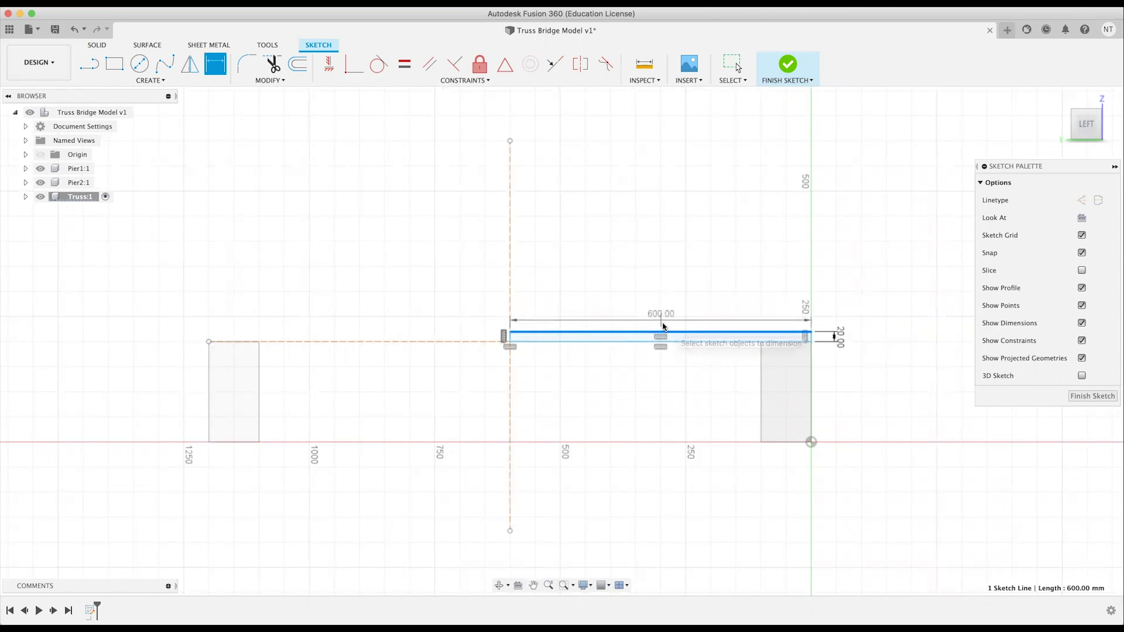
pyautogui.press('Return')
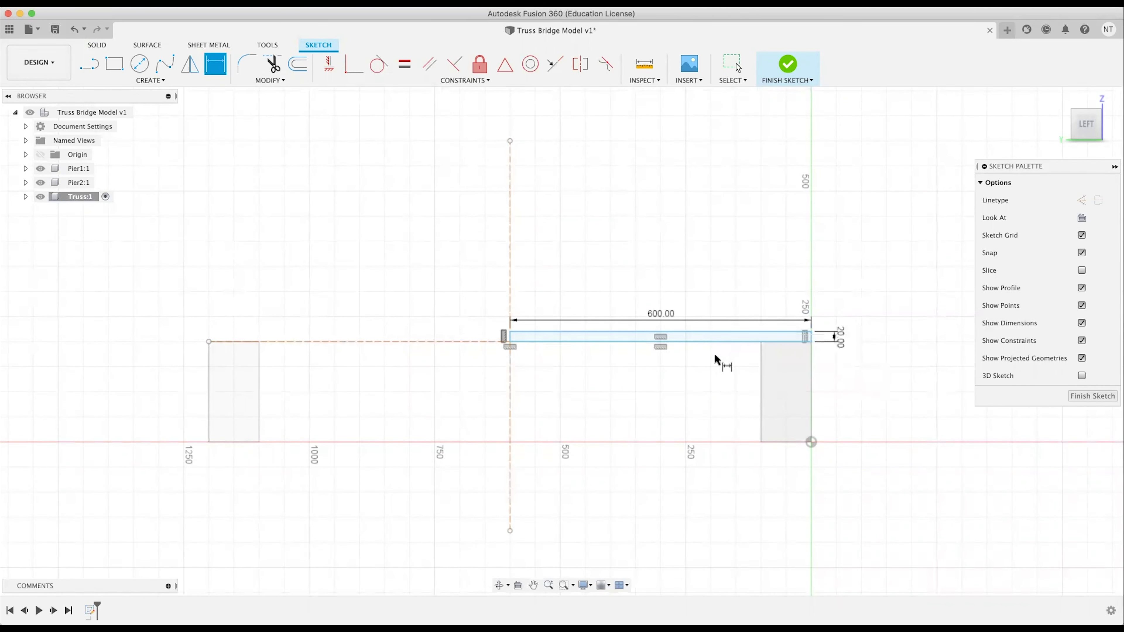
pyautogui.press('Escape')
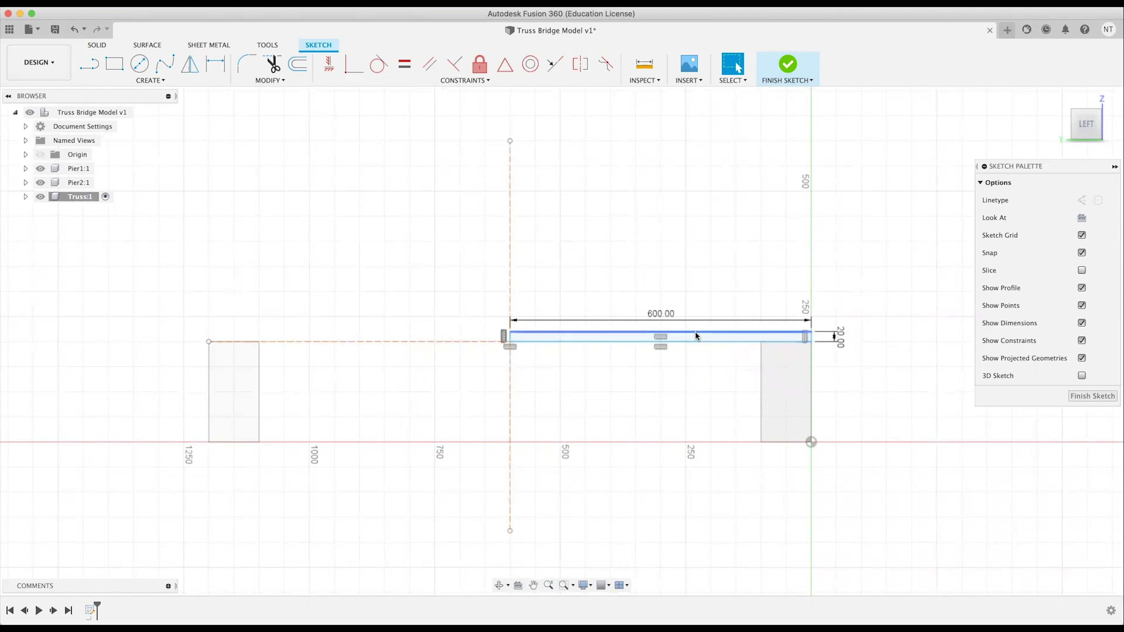
pyautogui.click(695, 339)
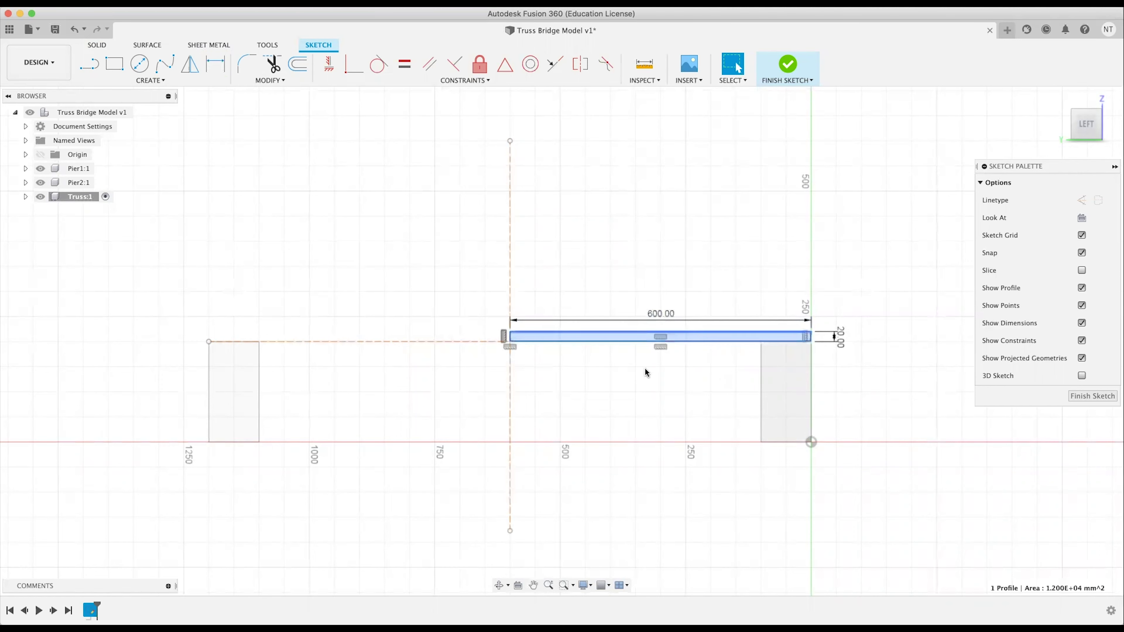
pyautogui.moveTo(545, 382); pyautogui.dragTo(553, 377, button='middle')
pyautogui.click(551, 357)
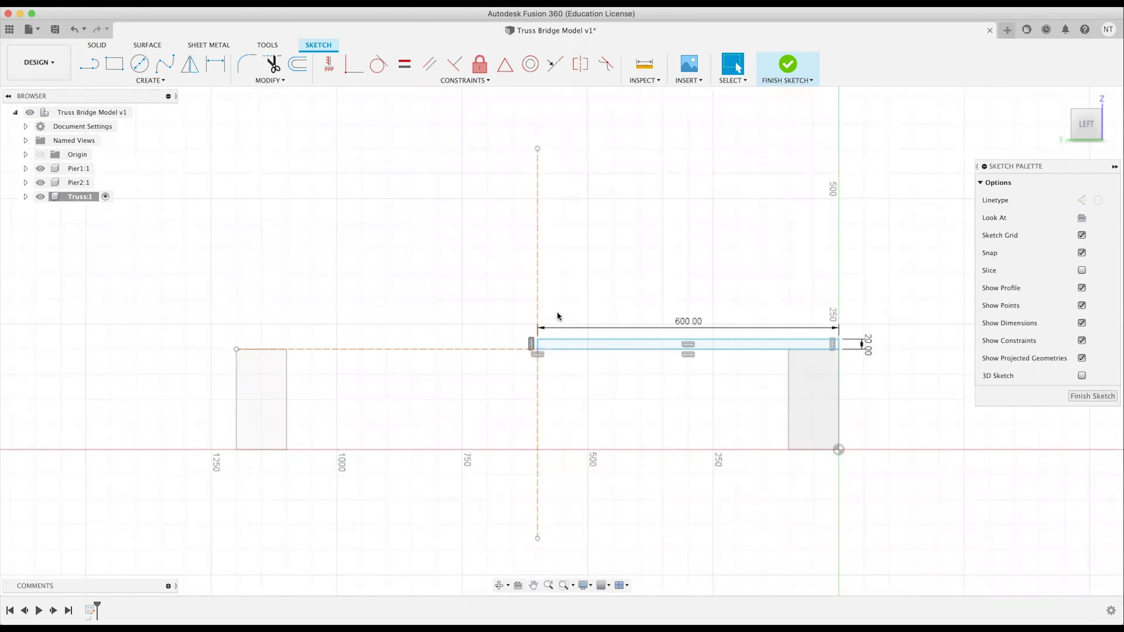
# Draw a rectangle 300 mm high and 10 mm wide, starting at the horizontal rectangle's lower corner on the centre line.
pyautogui.press('r')
pyautogui.click(538, 349)
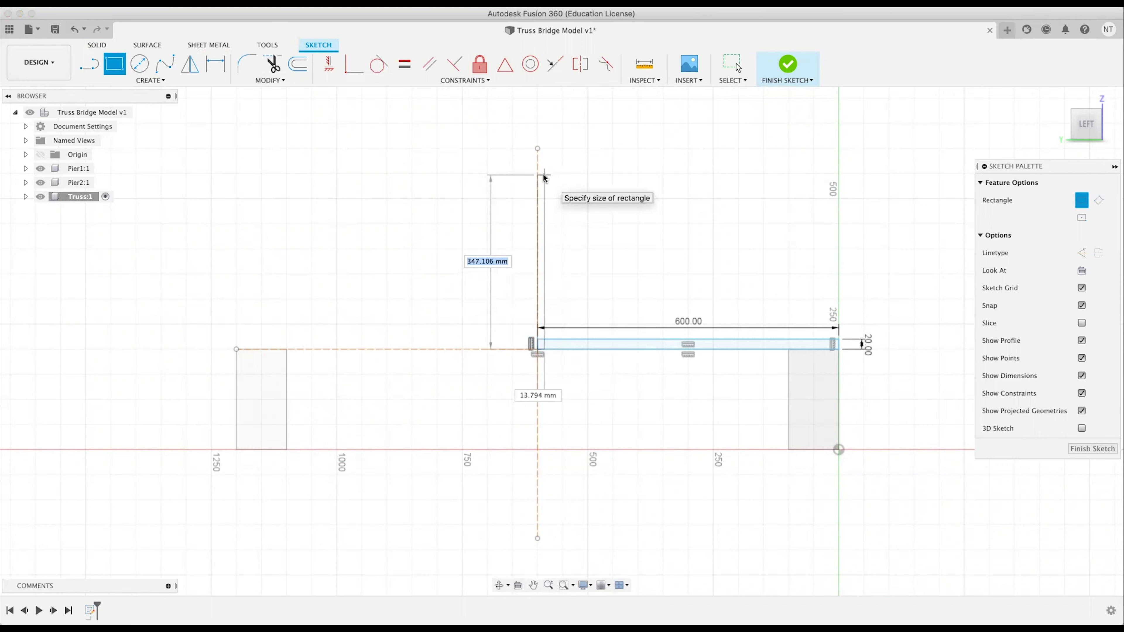
pyautogui.write('300')
pyautogui.press('Tab')
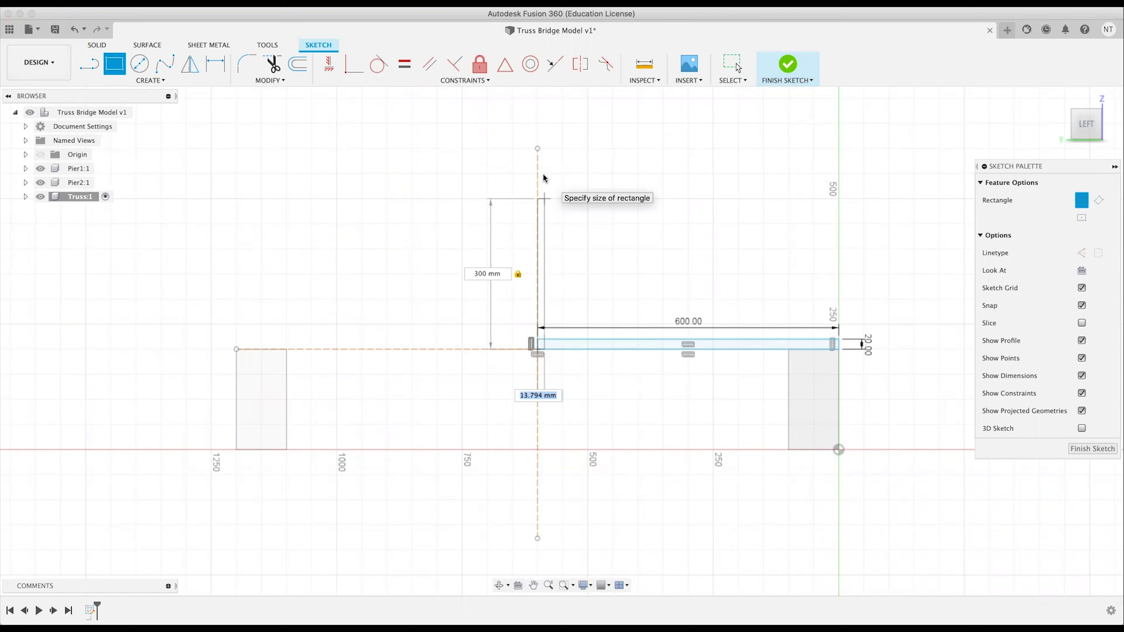
pyautogui.write('10')
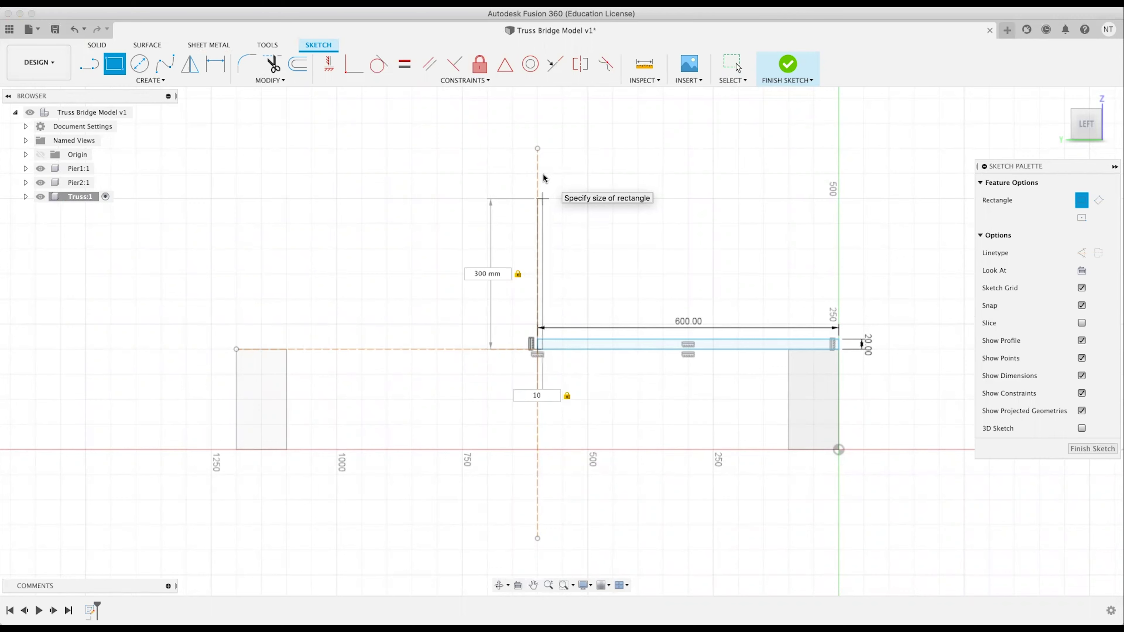
pyautogui.press('Return')
pyautogui.press('Escape')
# Draw a vertical line about 305 mm long upwards from the midpoint of the 600 mm rectangle's upper edge.
pyautogui.moveTo(664, 231); pyautogui.dragTo(591, 228, button='middle')
pyautogui.scroll(-1, 597, 242)
pyautogui.scroll(4, 598, 242)
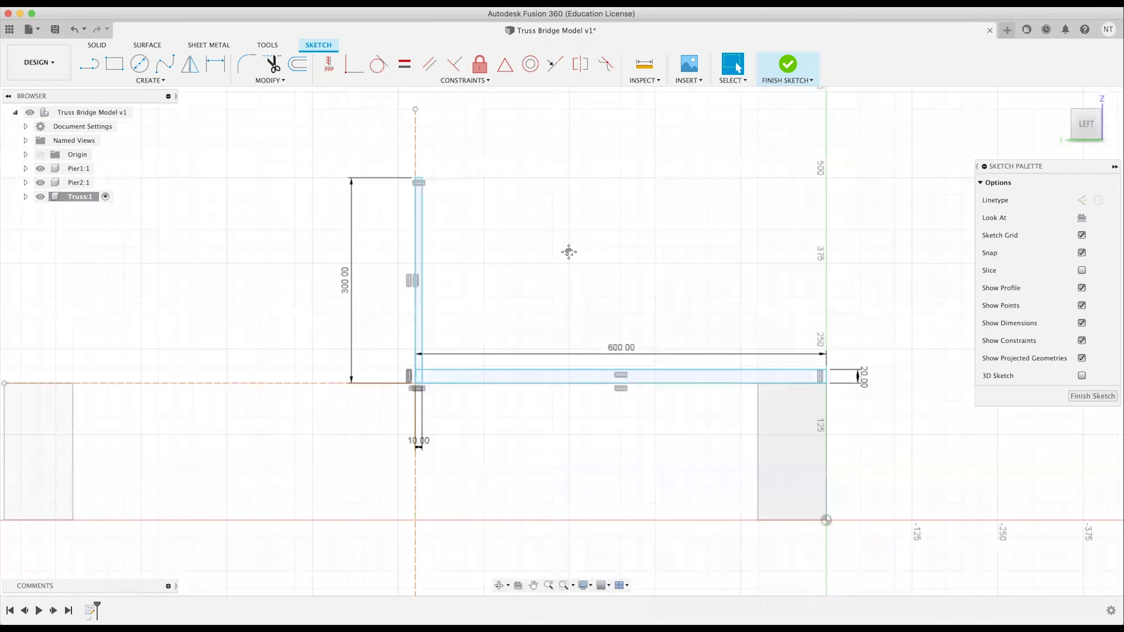
pyautogui.scroll(-1, 569, 252)
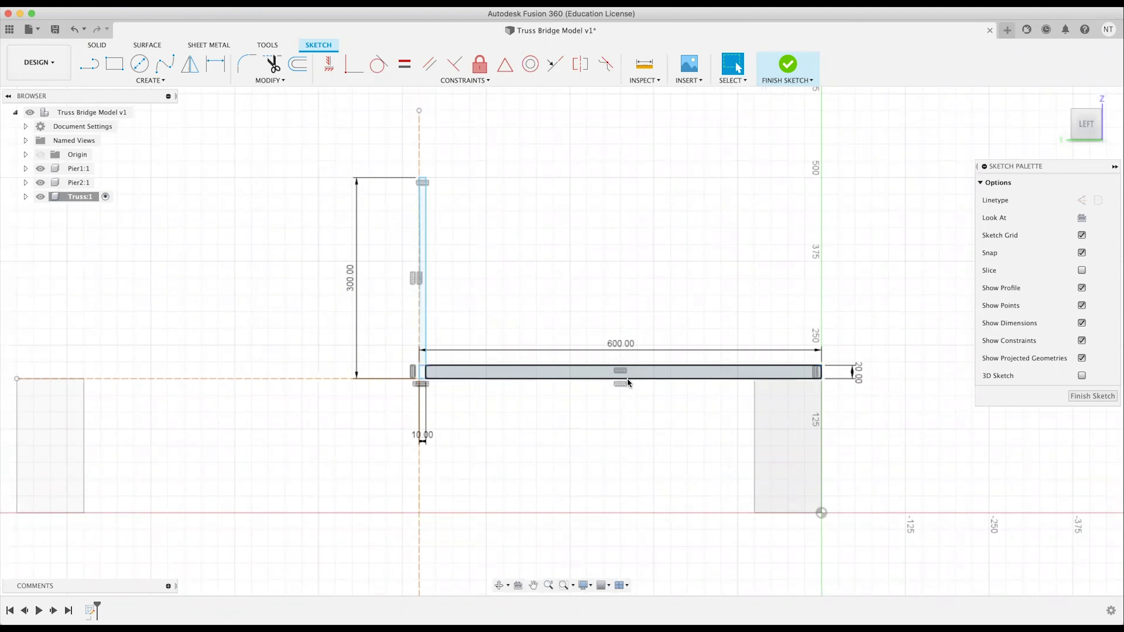
pyautogui.press('l')
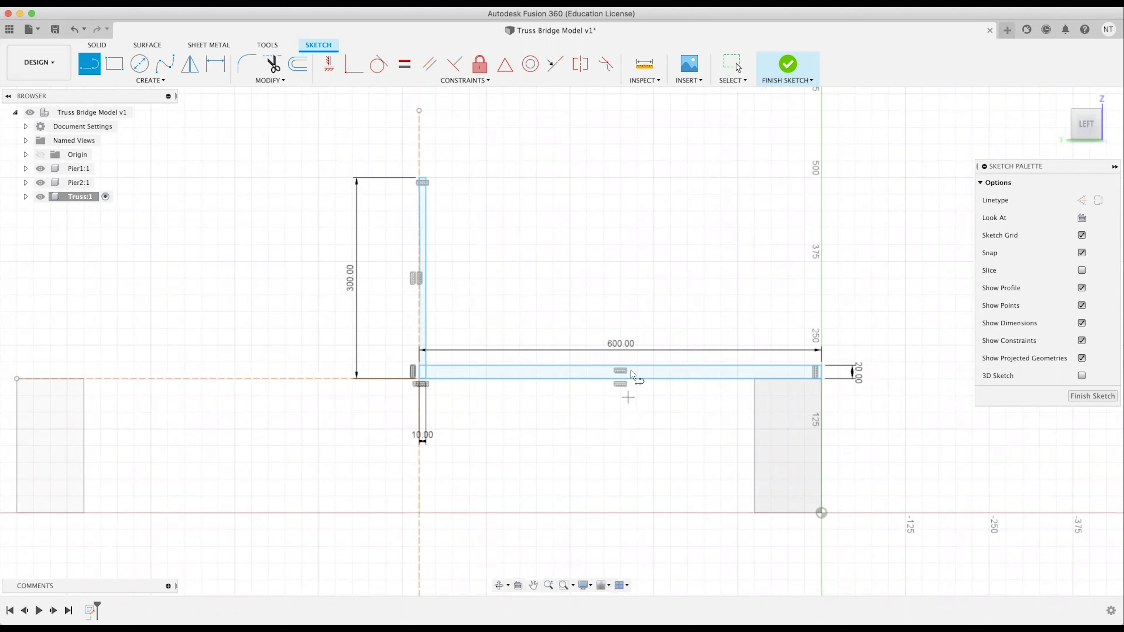
pyautogui.click(620, 365)
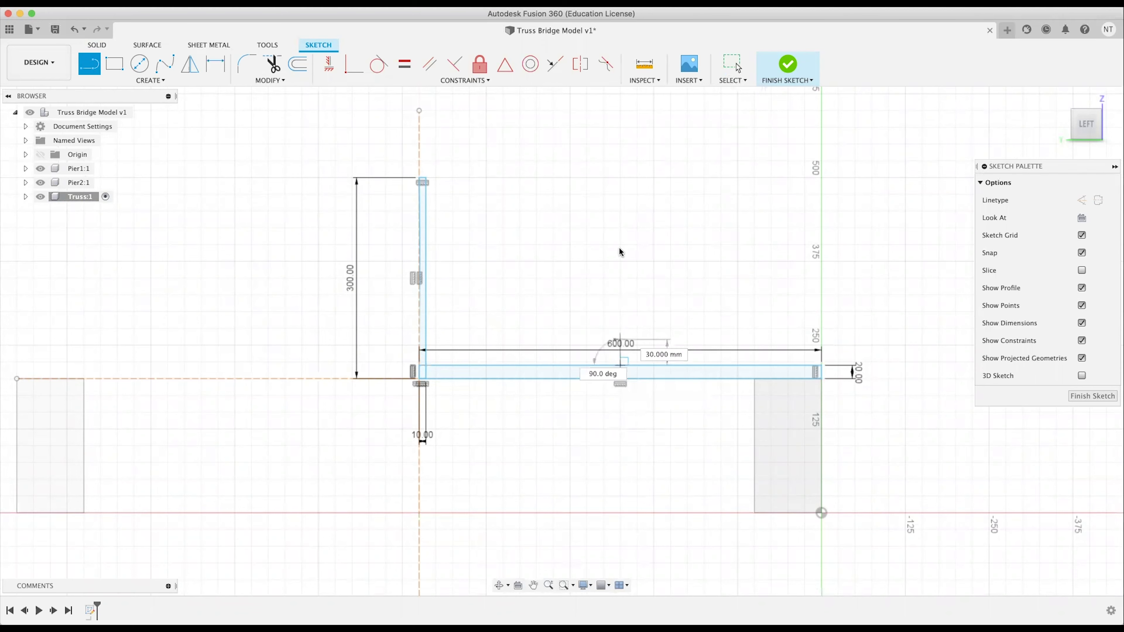
pyautogui.click(620, 162)
pyautogui.press('Escape')
pyautogui.press('Escape')
# Remove the midpoint constraint that ties the new vertical line's lower end to the 600 mm rectangle.
pyautogui.click(621, 366)
pyautogui.moveTo(621, 366); pyautogui.dragTo(629, 485)
pyautogui.press('super+z')
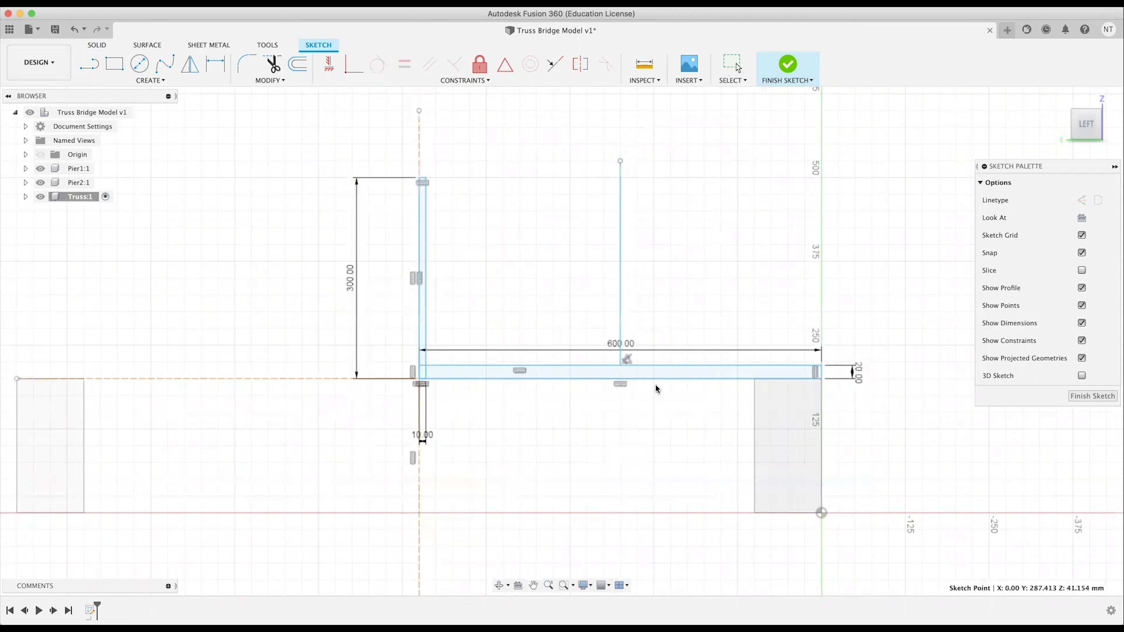
pyautogui.scroll(5, 627, 361)
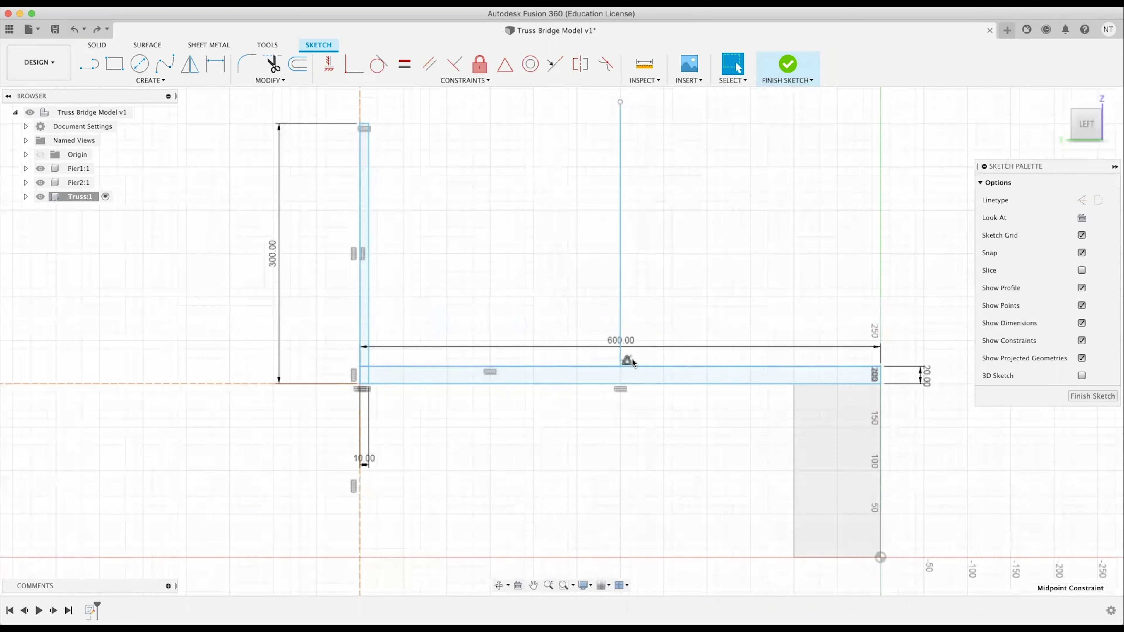
pyautogui.press('super+z')
# Extend the vertical line's lower end straight down below the 600 mm rectangle, to a total length of about 485 mm.
pyautogui.click(620, 365)
pyautogui.moveTo(619, 366); pyautogui.dragTo(617, 527)
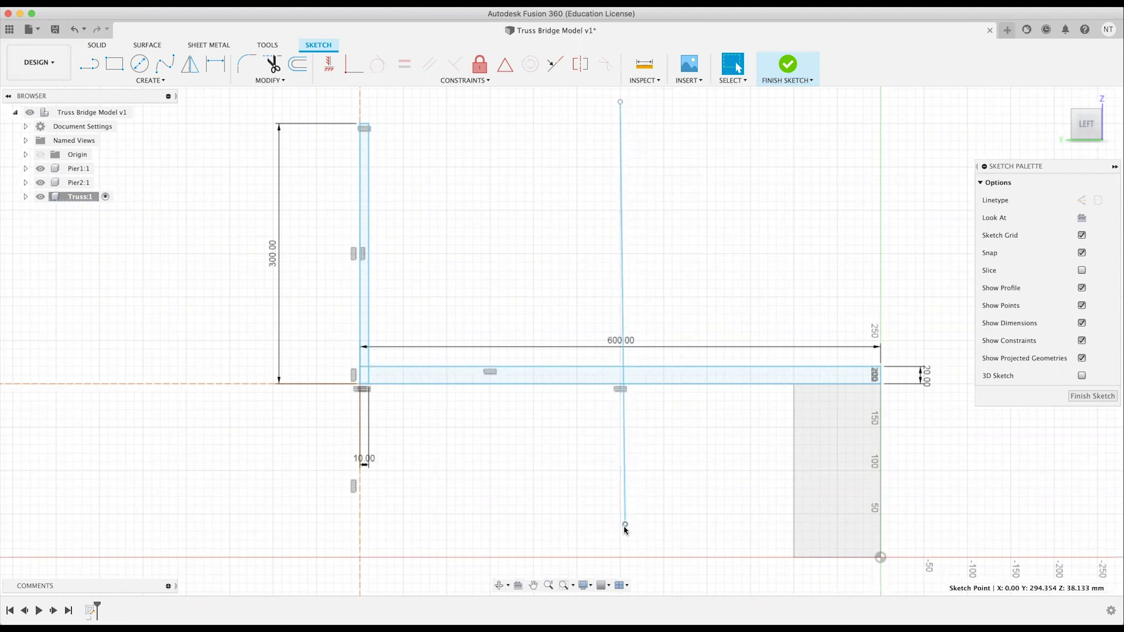
pyautogui.press('super+z')
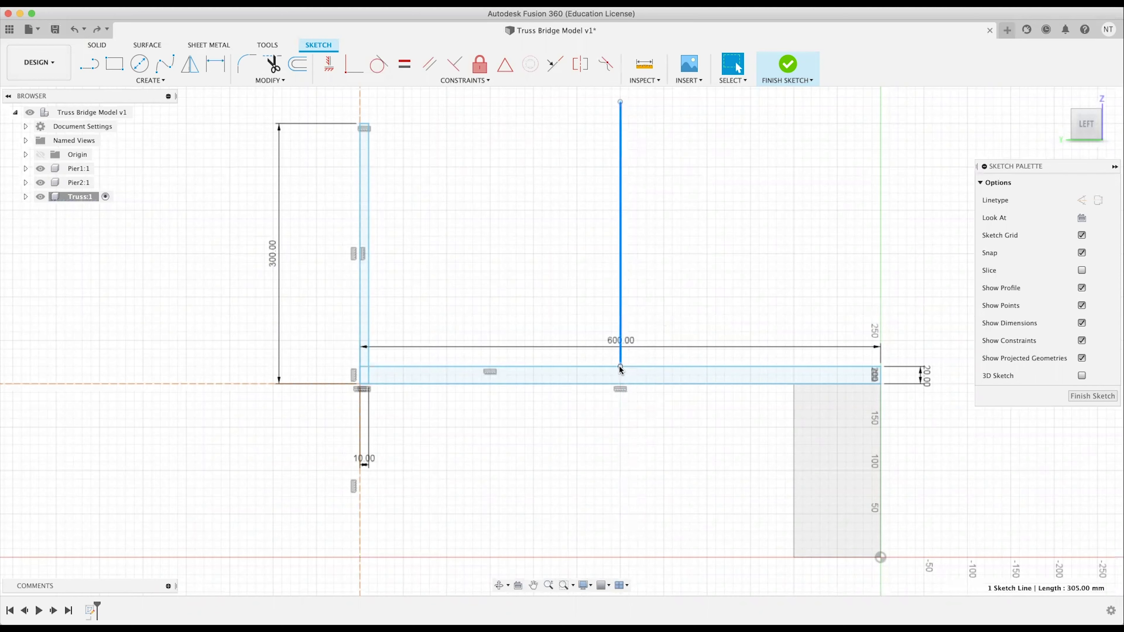
pyautogui.moveTo(619, 366); pyautogui.dragTo(620, 435)
pyautogui.moveTo(618, 491); pyautogui.dragTo(620, 522)
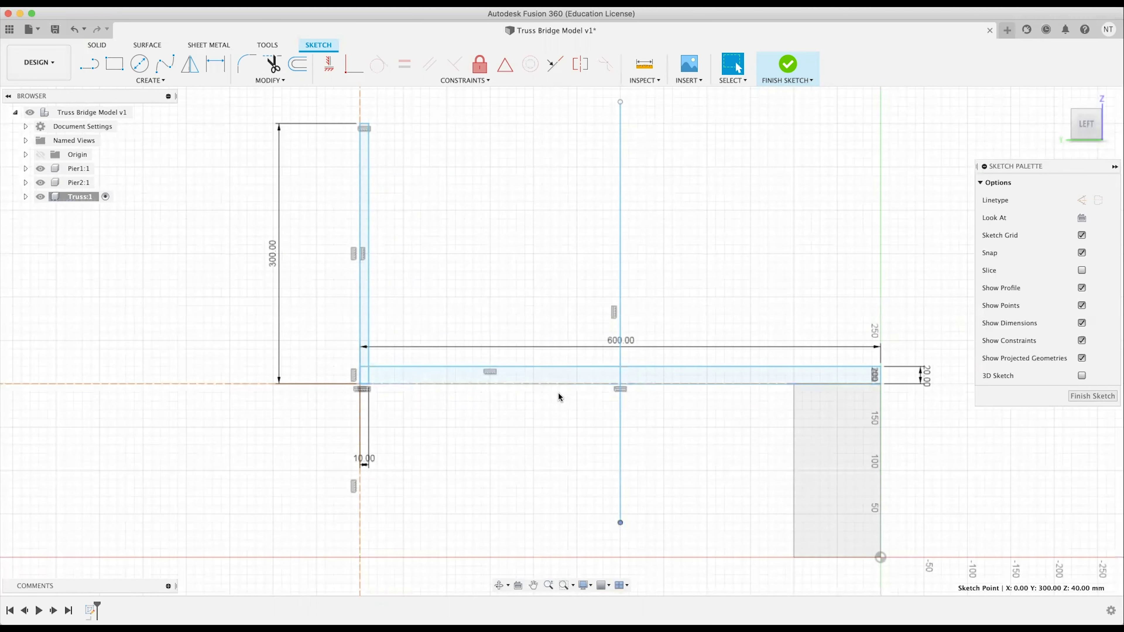
# Convert the extended vertical line into a construction line.
pyautogui.scroll(-1, 570, 412)
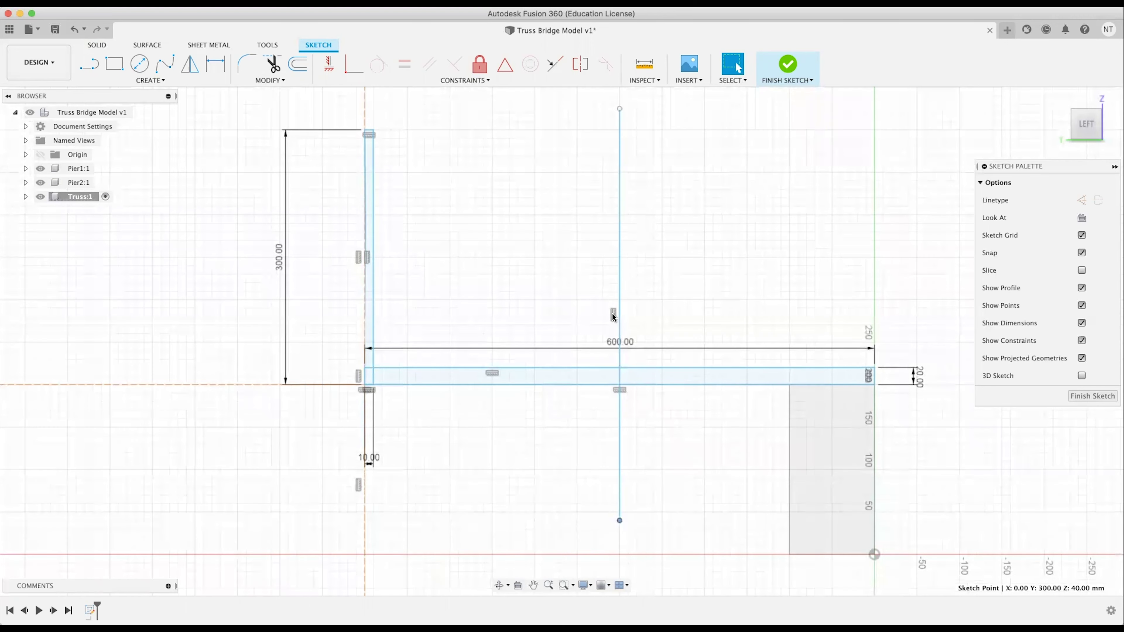
pyautogui.moveTo(695, 226); pyautogui.dragTo(531, 231)
pyautogui.press('x')
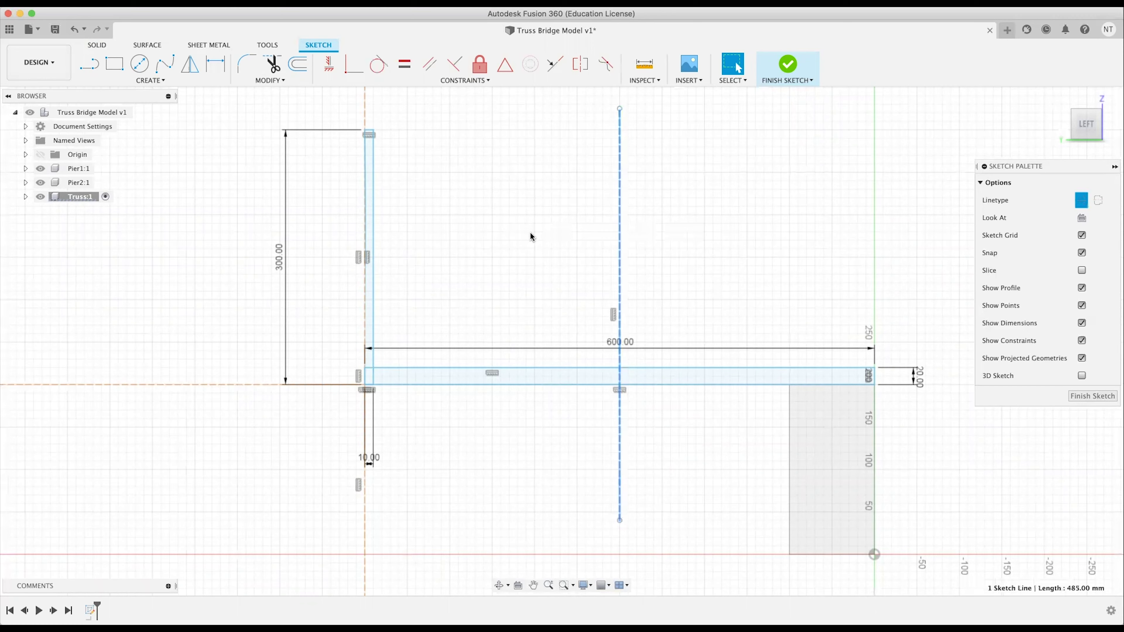
pyautogui.moveTo(511, 243); pyautogui.dragTo(531, 233, button='middle')
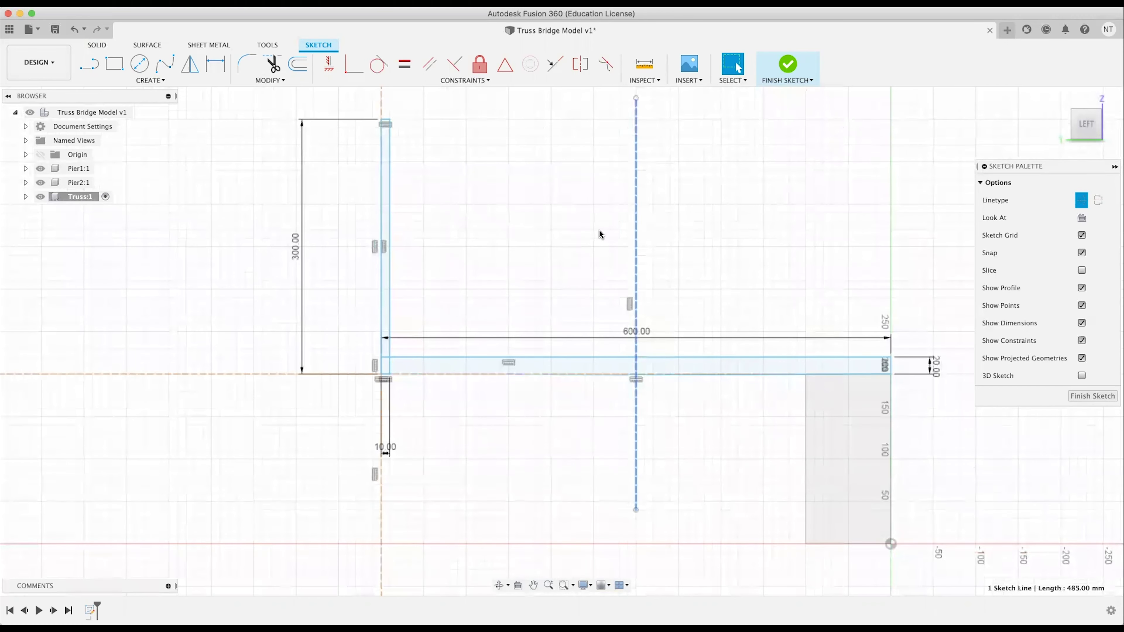
pyautogui.press('Escape')
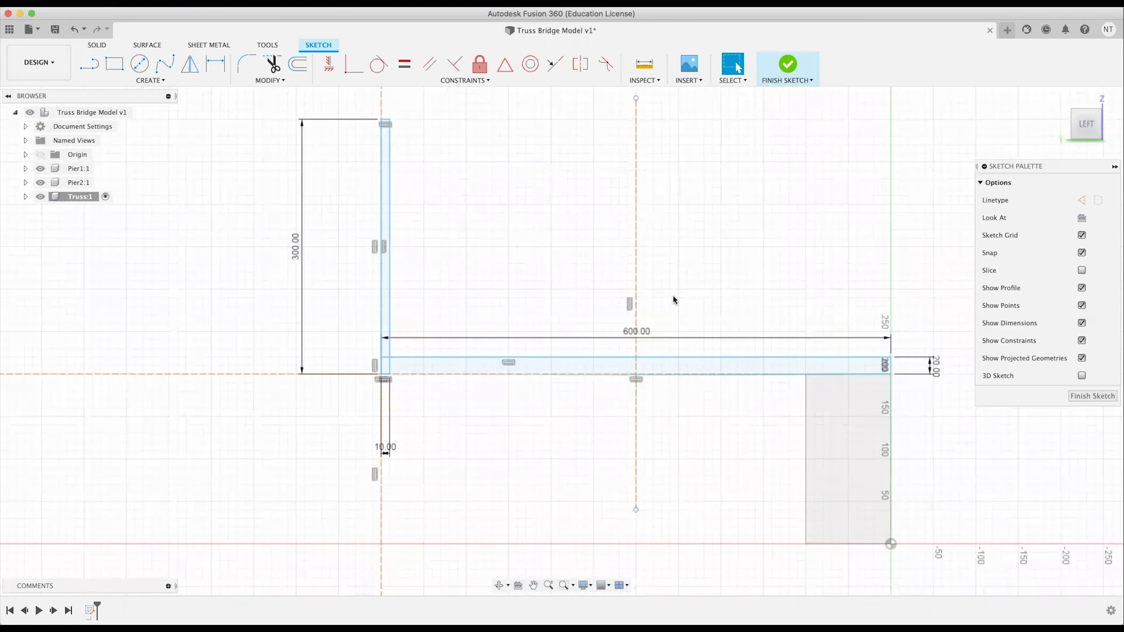
# Set the height of the narrow vertical rectangle at the centre line to 280 mm.
pyautogui.moveTo(761, 160); pyautogui.dragTo(746, 163, button='middle')
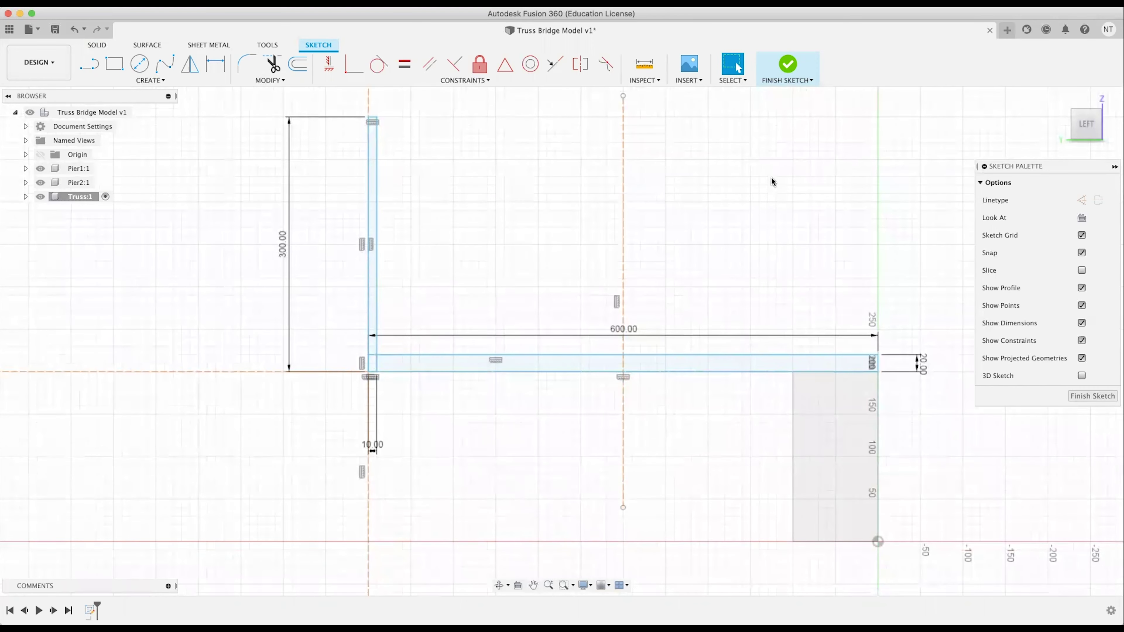
pyautogui.moveTo(785, 194)
pyautogui.mouseDown(button='middle')
pyautogui.moveTo(753, 188)
pyautogui.moveTo(691, 205)
pyautogui.mouseUp(button='middle')
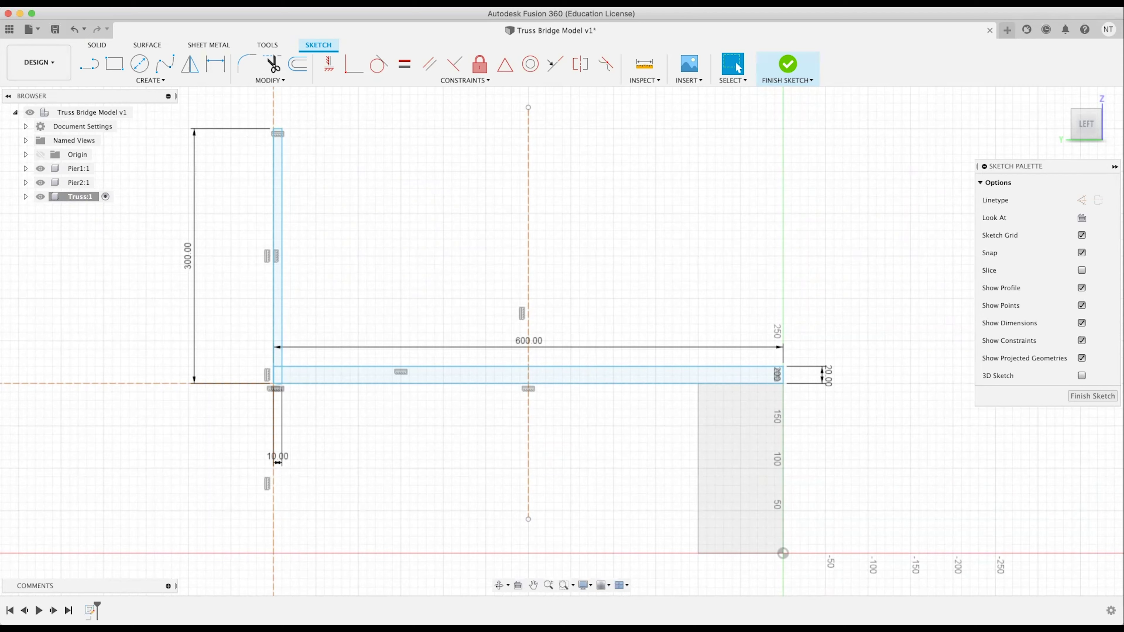
pyautogui.doubleClick(191, 259)
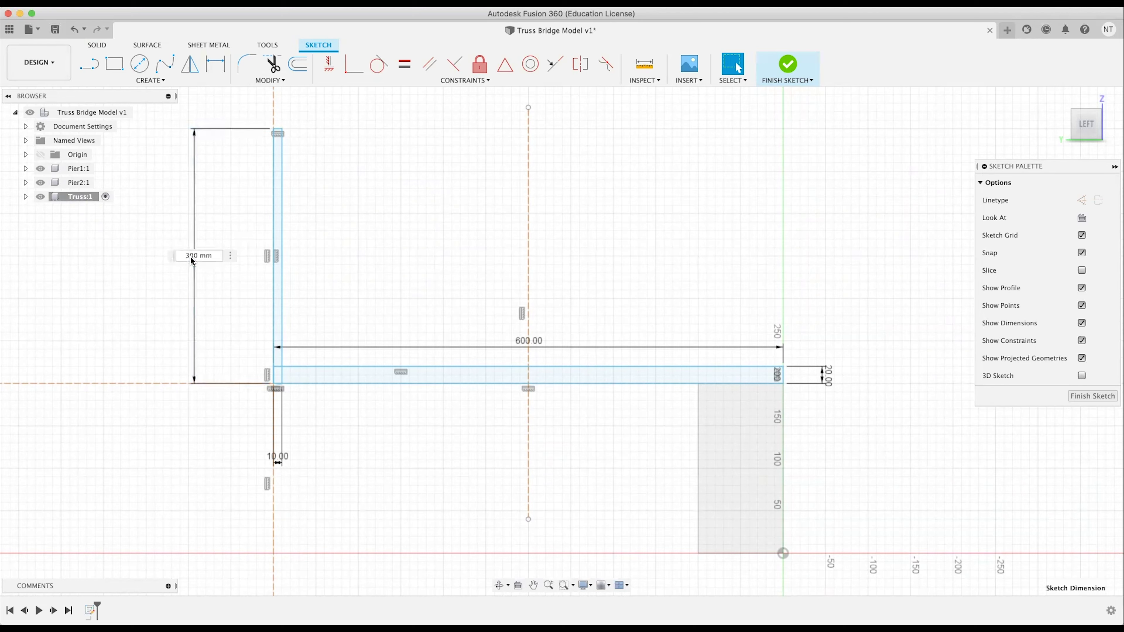
pyautogui.write('280')
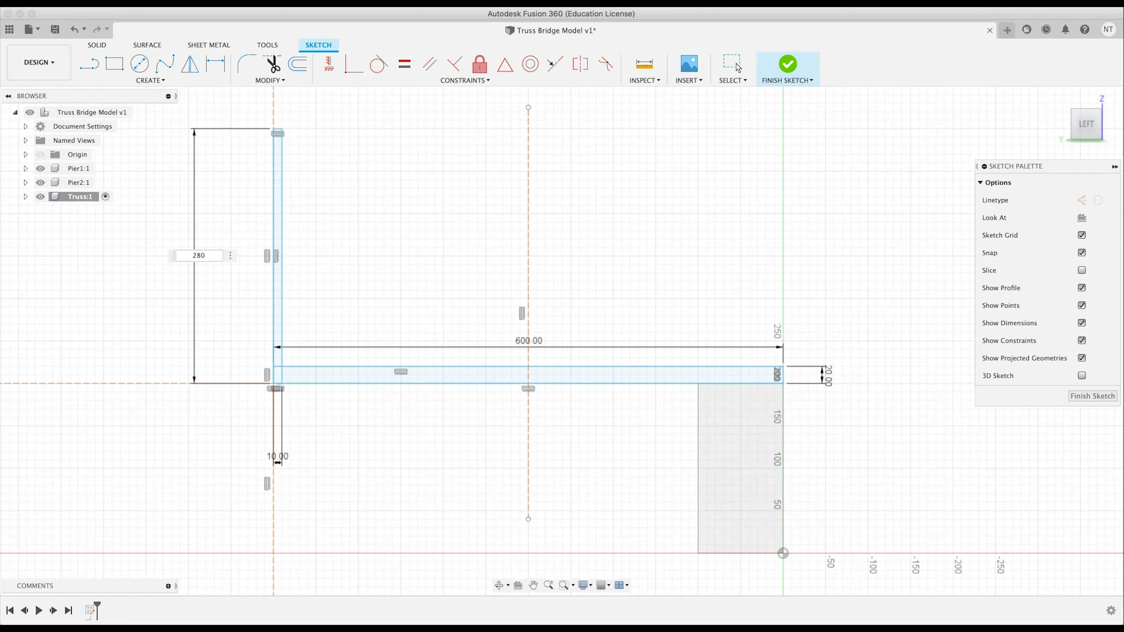
pyautogui.click(737, 67)
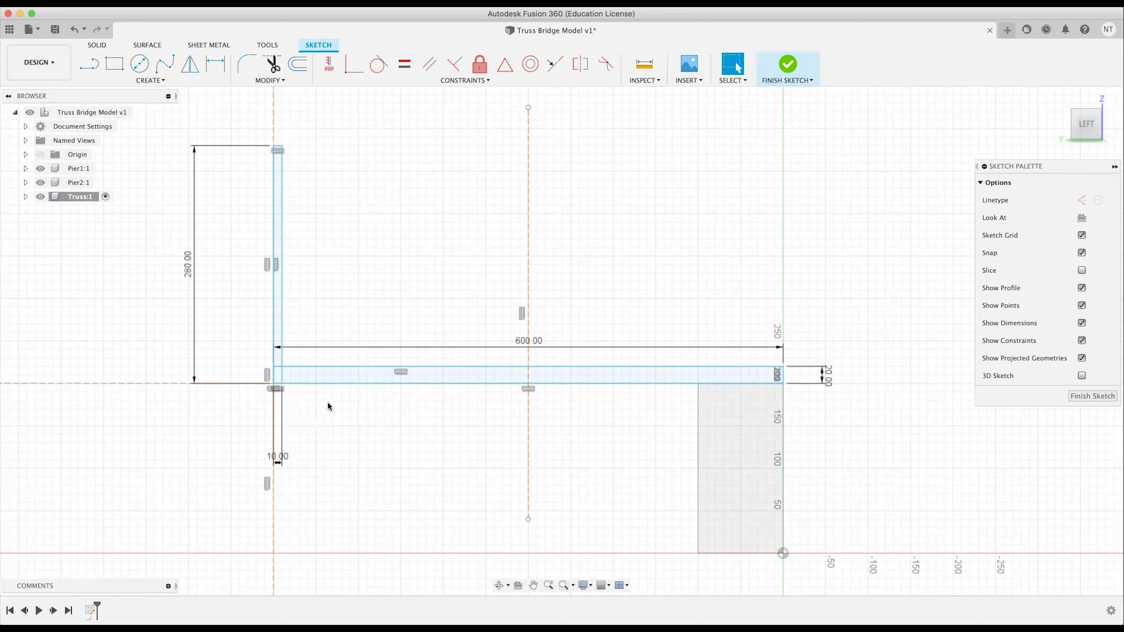
pyautogui.click(194, 269)
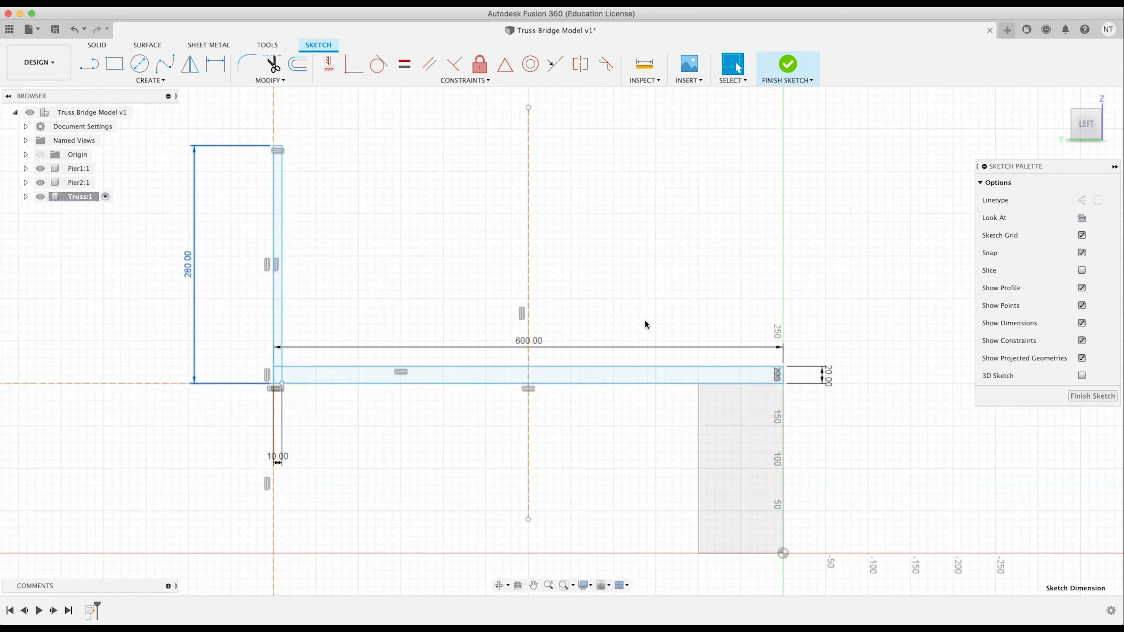
pyautogui.click(621, 305)
# Draw a free-standing upright rectangle about 30 mm wide and 270 mm high between the new construction line and Pier1's outer edge.
pyautogui.moveTo(613, 282); pyautogui.dragTo(627, 275, button='middle')
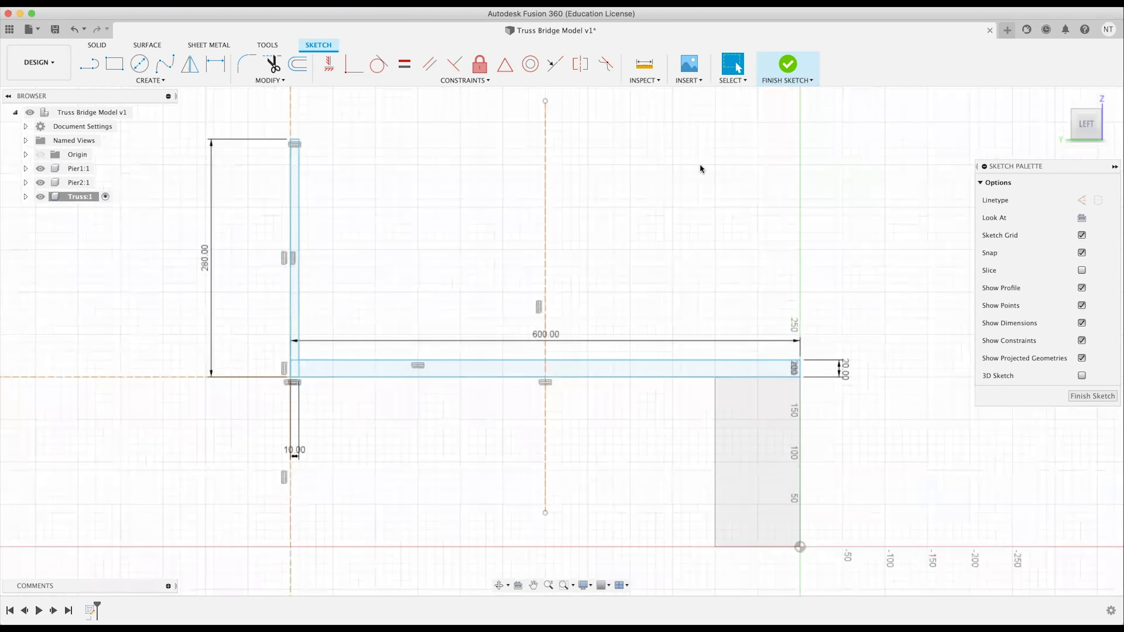
pyautogui.moveTo(686, 179); pyautogui.dragTo(673, 211, button='middle')
pyautogui.press('r')
pyautogui.click(677, 128)
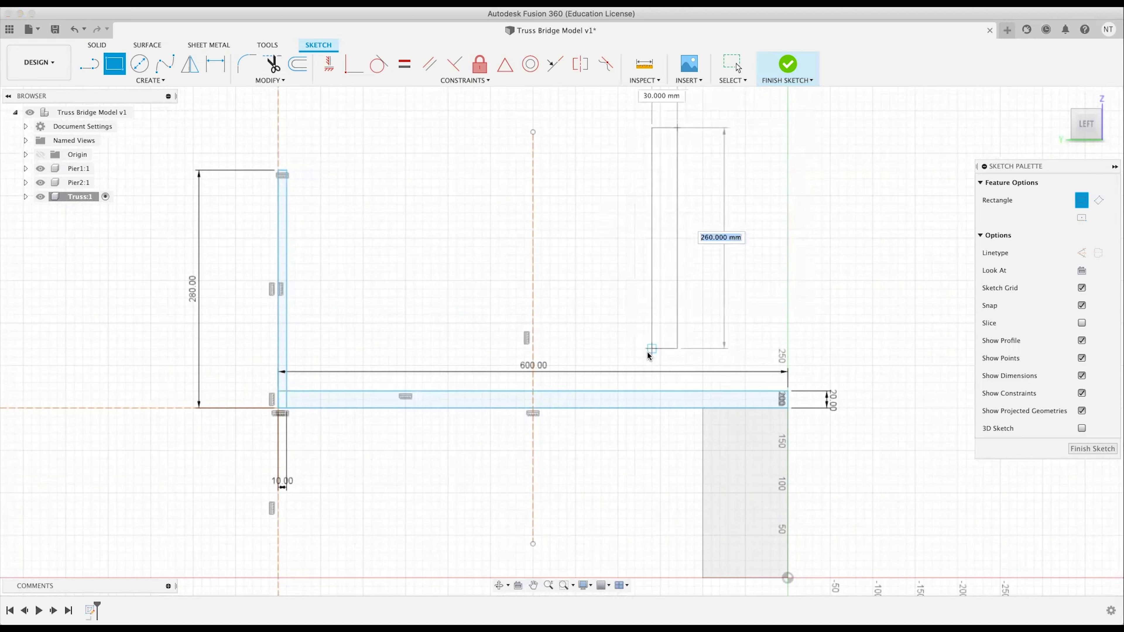
pyautogui.click(651, 357)
# Dimension the free-standing rectangle's height to 280 mm and its width to 20 mm.
pyautogui.press('d')
pyautogui.click(677, 289)
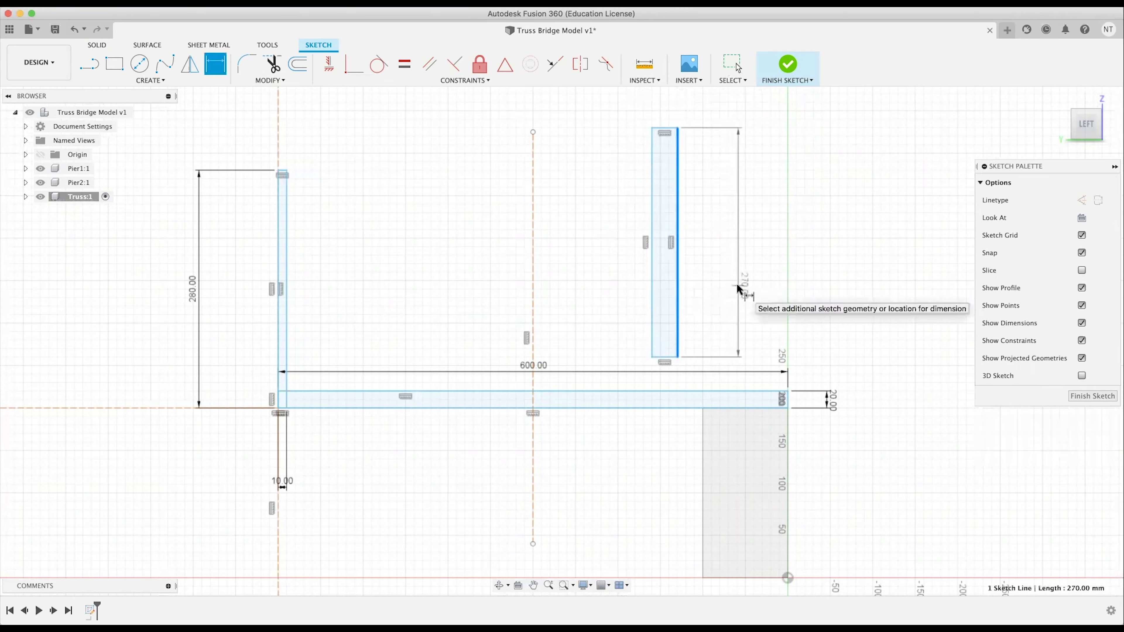
pyautogui.click(714, 263)
pyautogui.write('280')
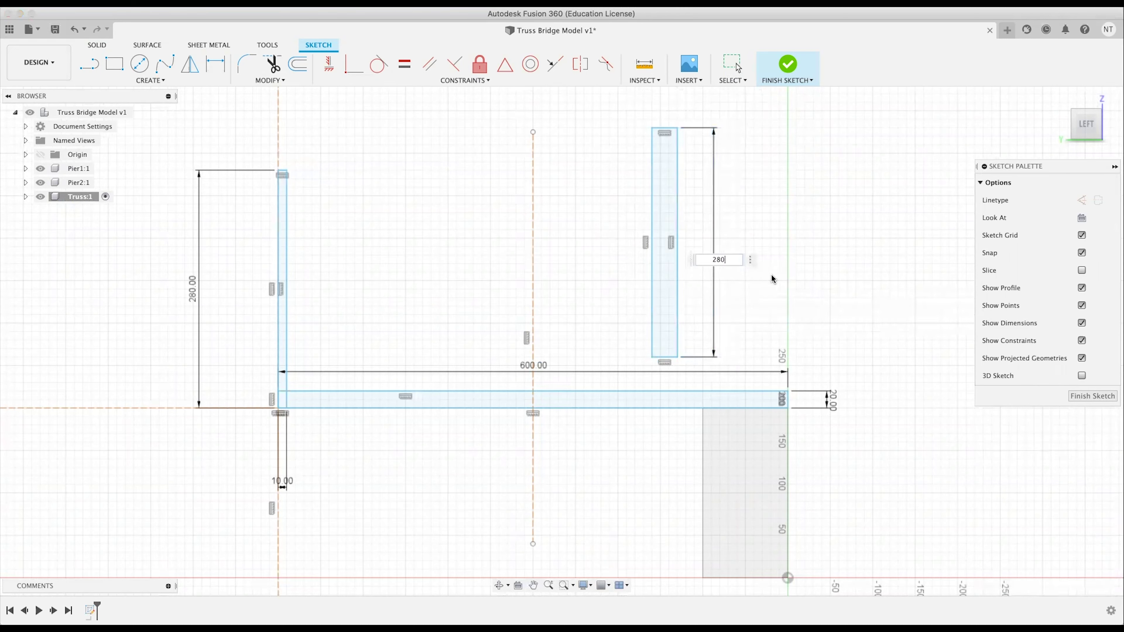
pyautogui.press('Return')
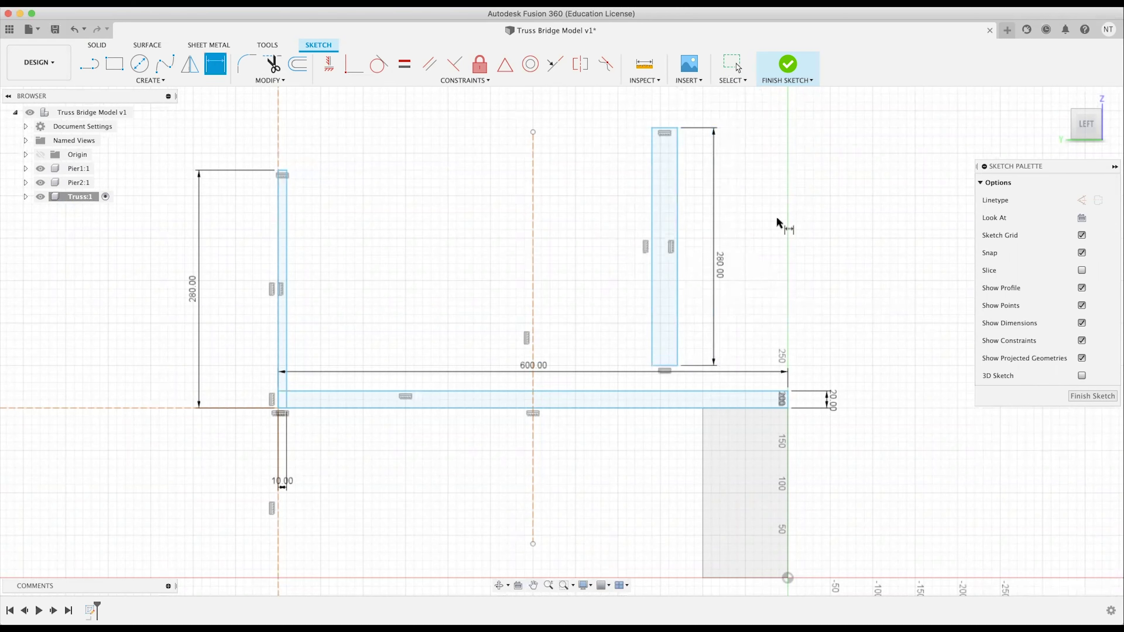
pyautogui.click(668, 131)
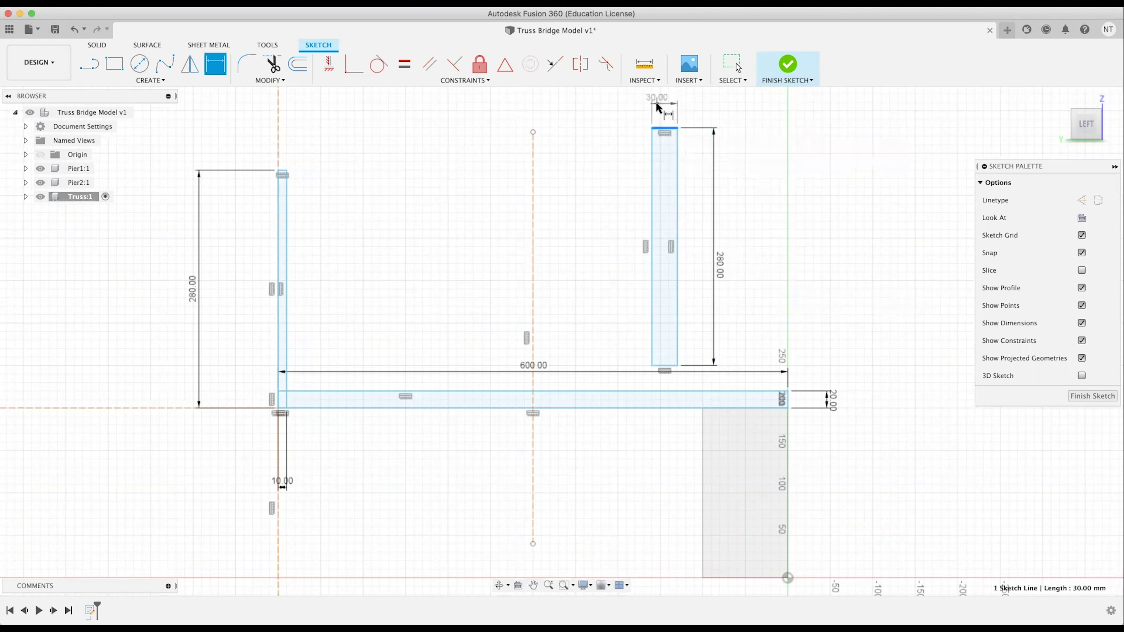
pyautogui.click(665, 108)
pyautogui.write('20')
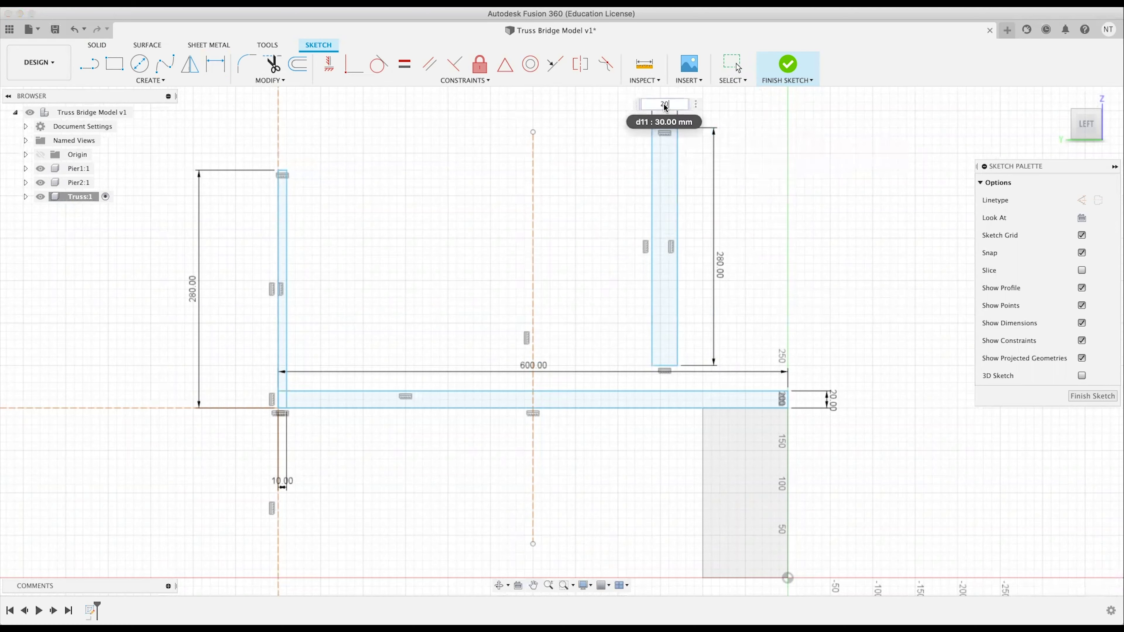
pyautogui.press('Return')
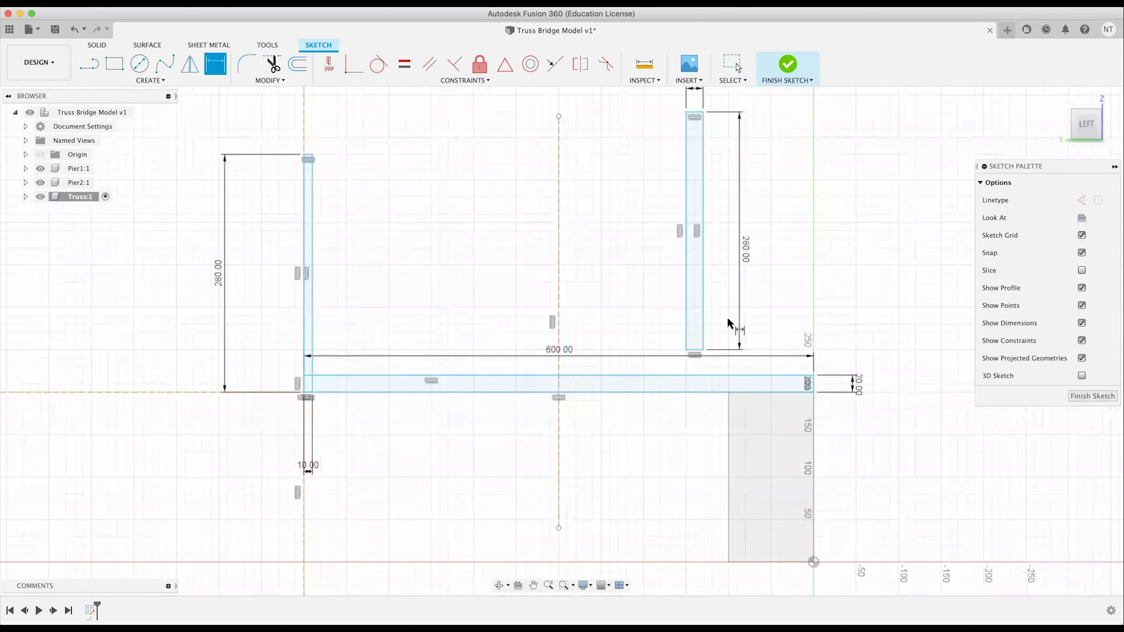
pyautogui.press('Escape')
pyautogui.doubleClick(703, 326)
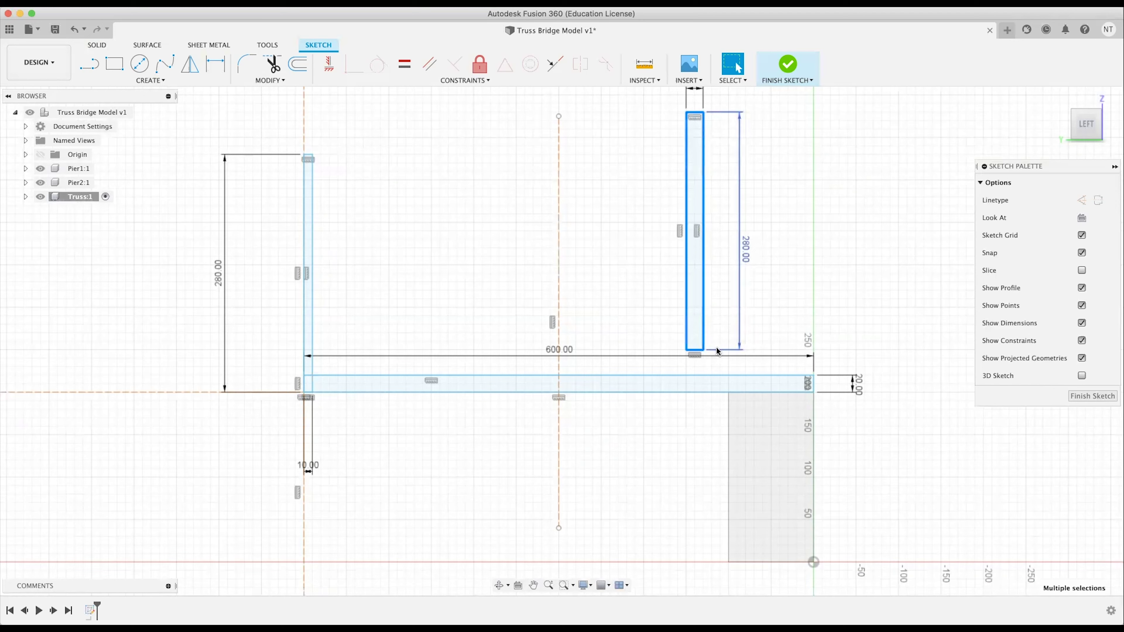
pyautogui.press('Escape')
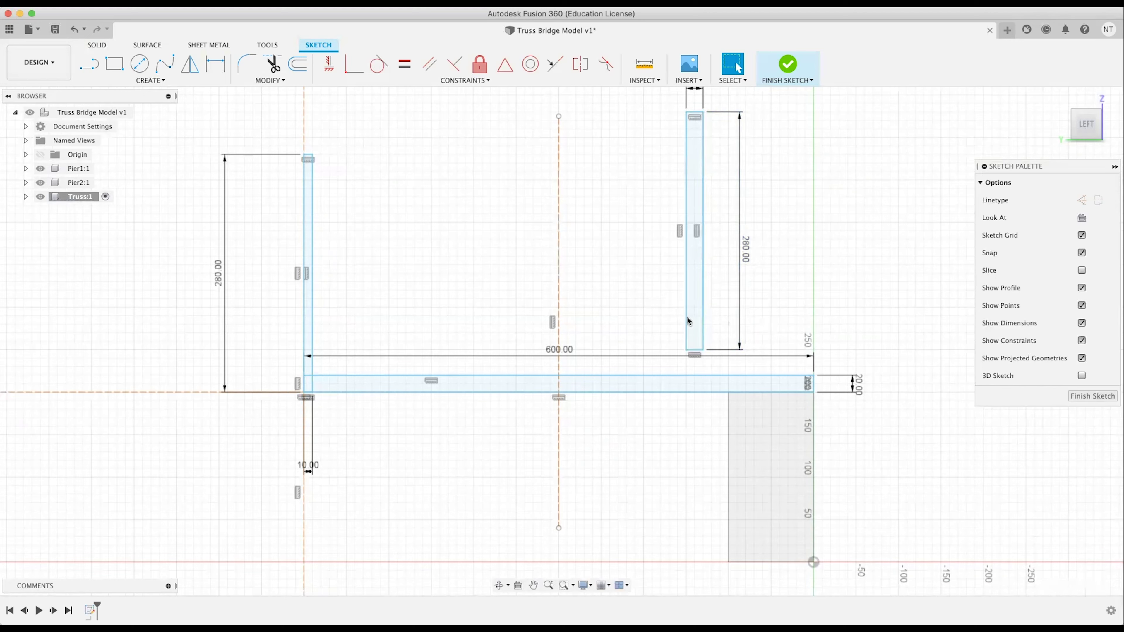
# Try to move the free-standing rectangle point to point, placing its lower corner nearest Pier1 where the bottom chord's lower edge meets the construction line.
pyautogui.doubleClick(704, 313)
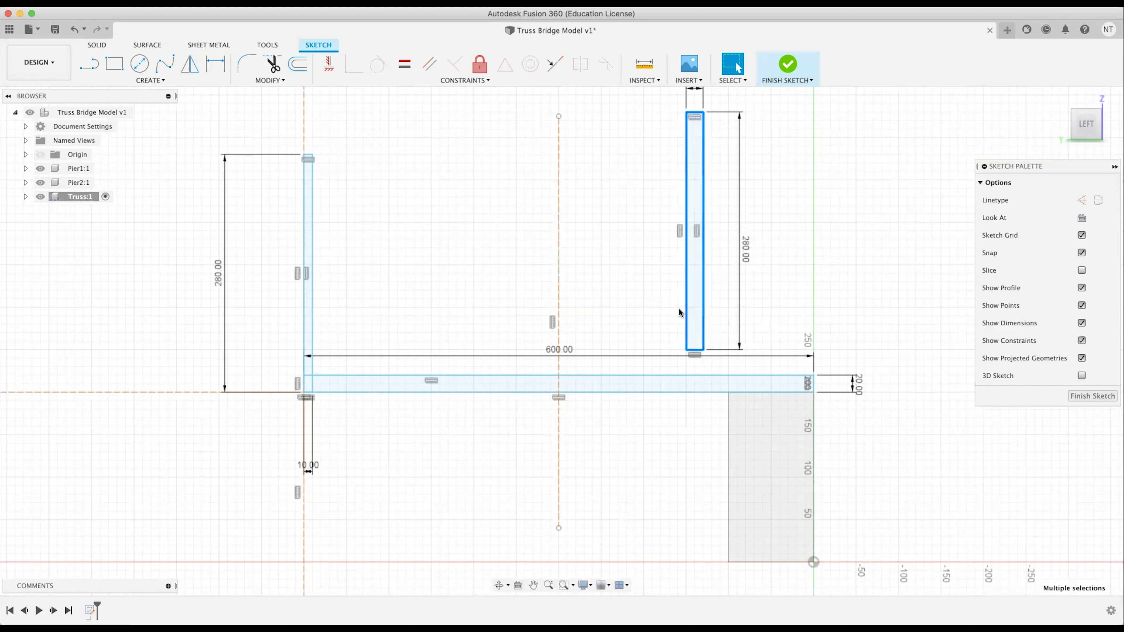
pyautogui.press('m')
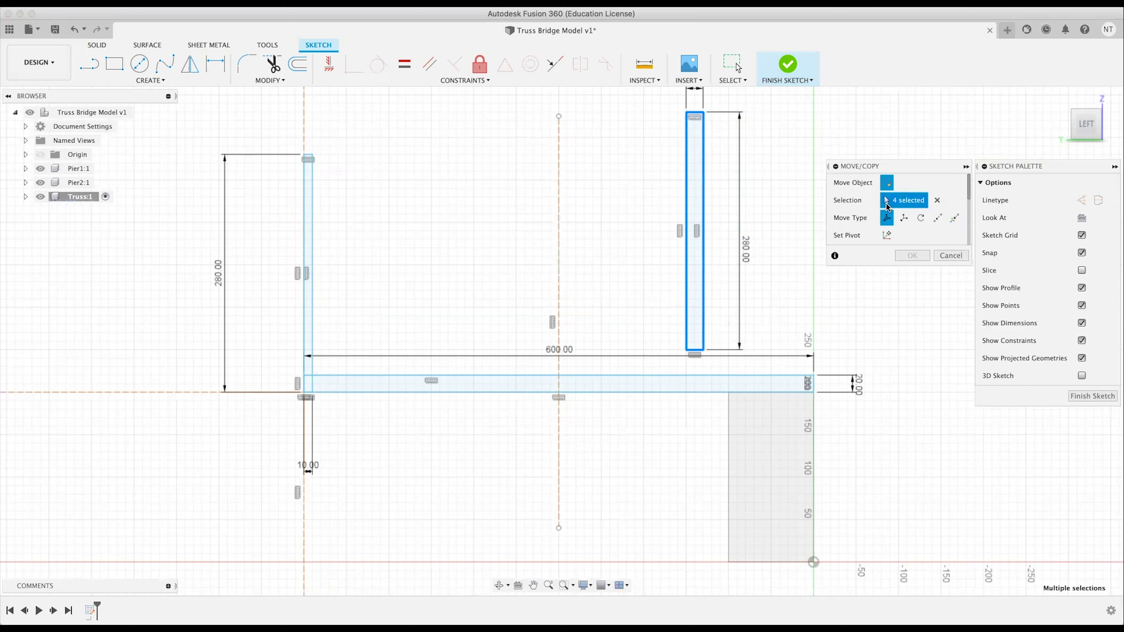
pyautogui.click(938, 219)
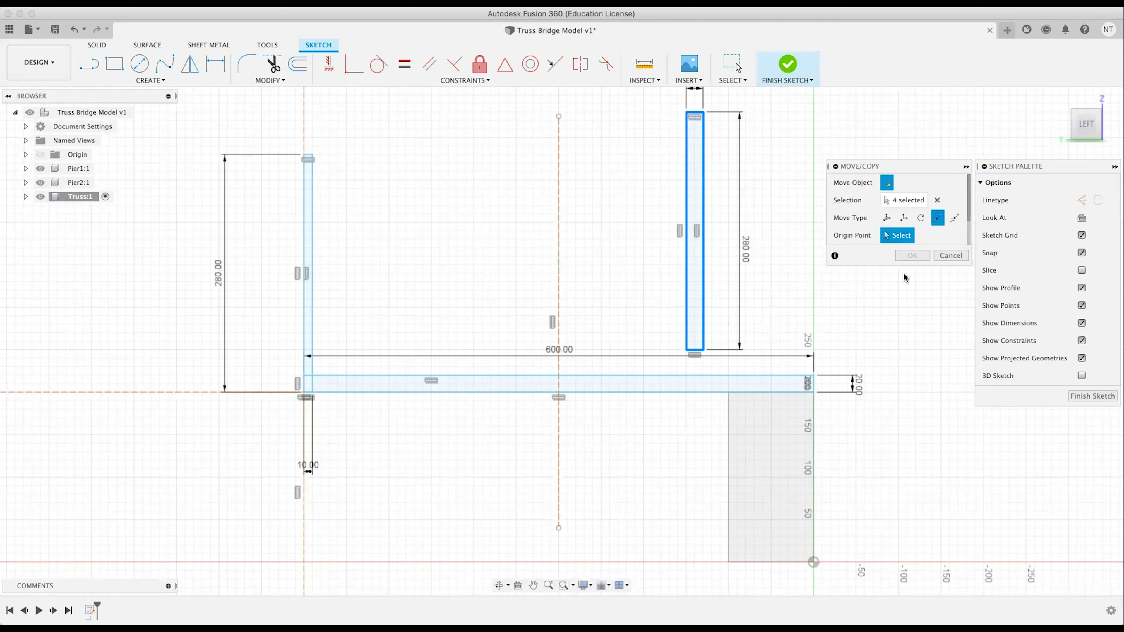
pyautogui.scroll(10, 698, 355)
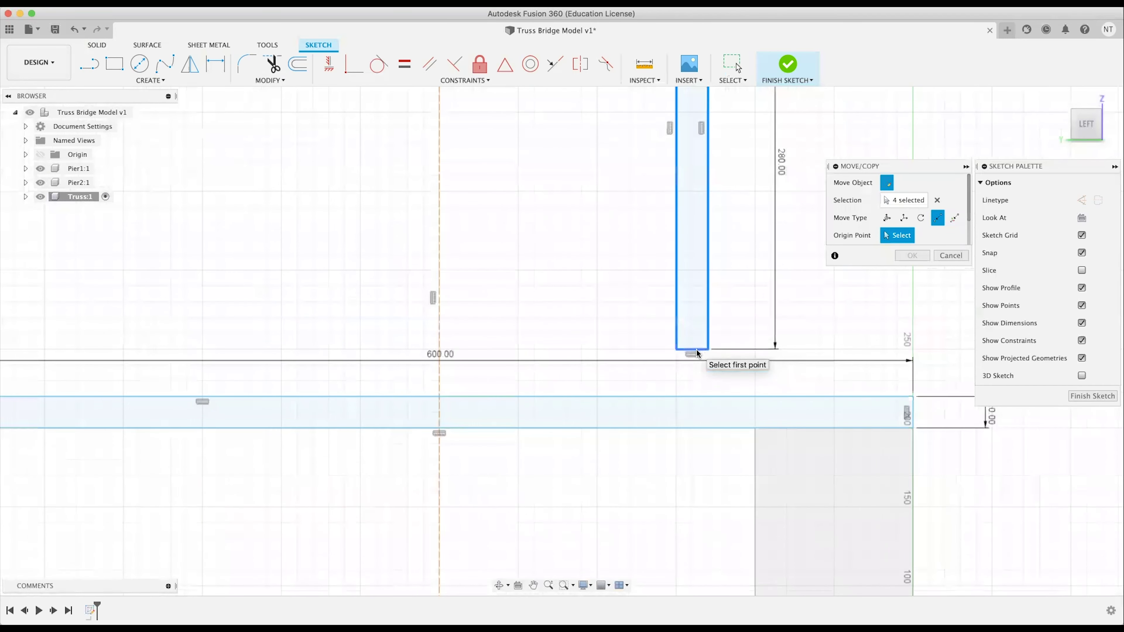
pyautogui.scroll(1, 685, 348)
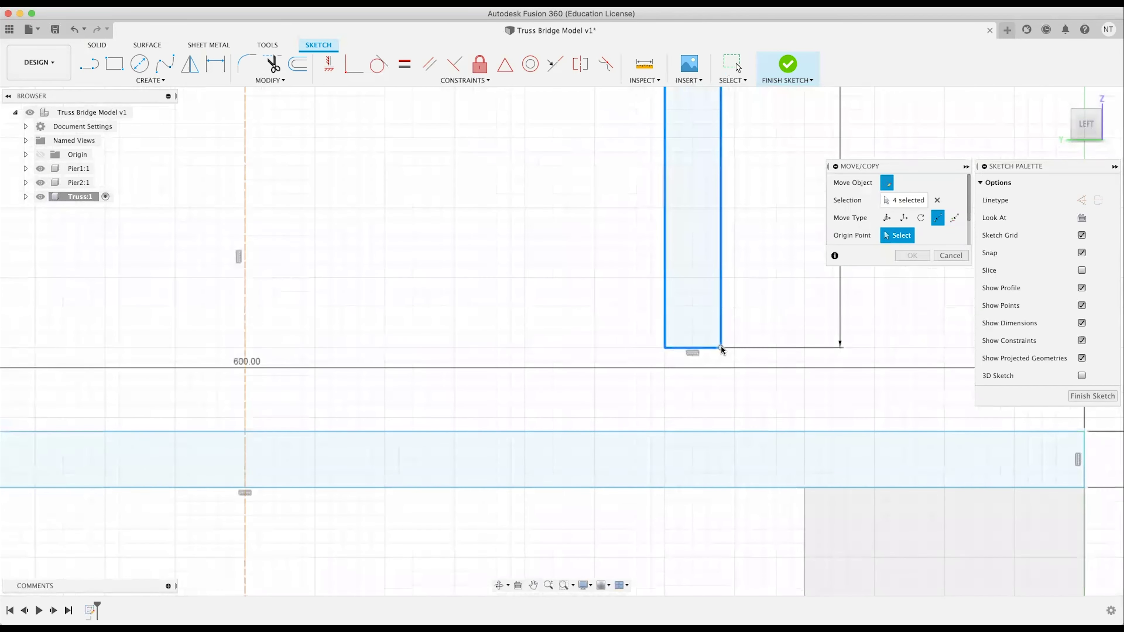
pyautogui.click(721, 348)
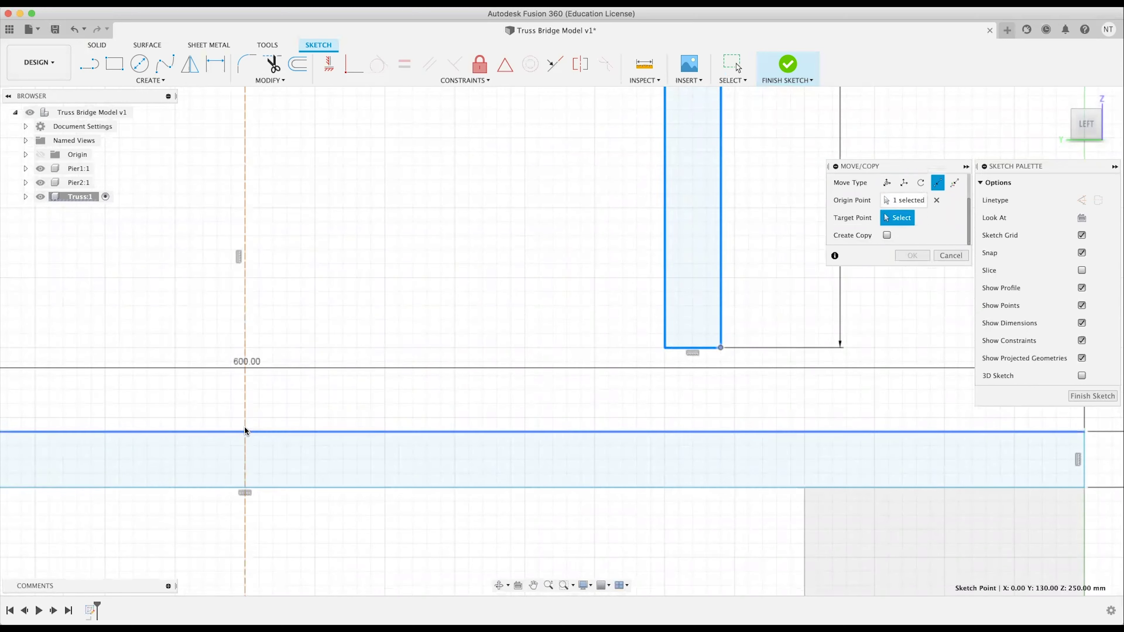
pyautogui.click(244, 489)
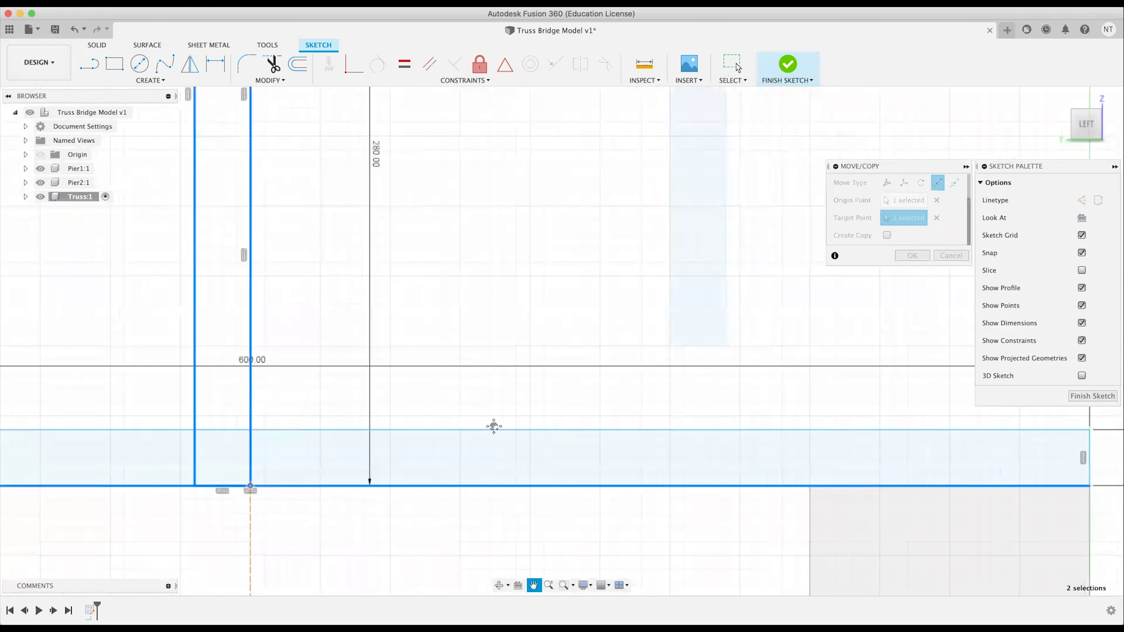
pyautogui.moveTo(242, 479); pyautogui.dragTo(450, 436, button='middle')
pyautogui.press('Return')
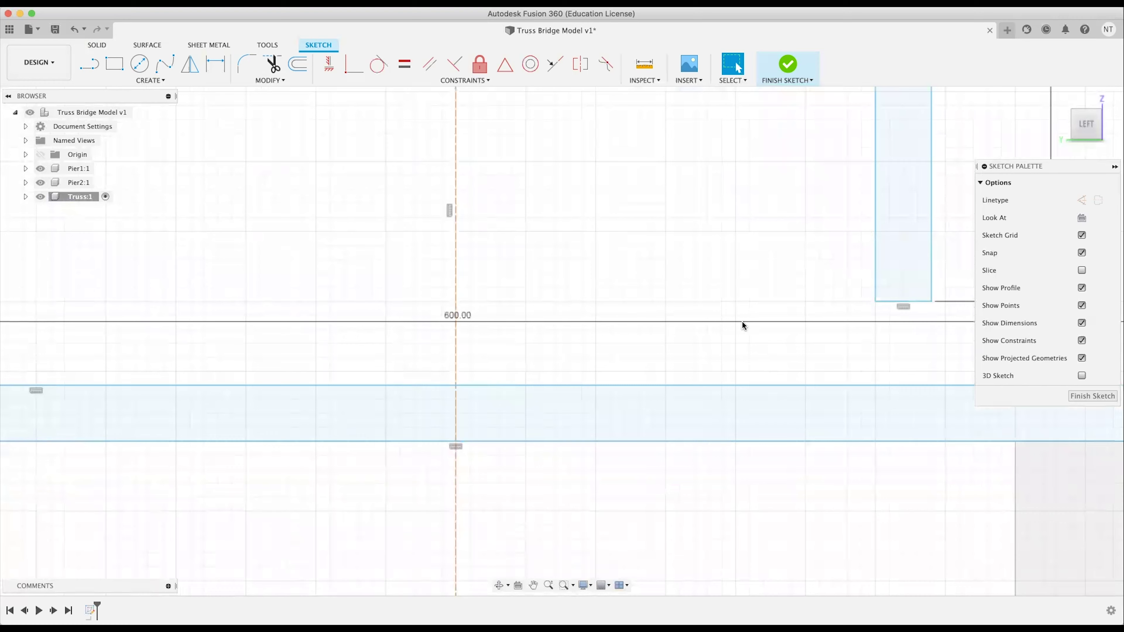
# Move the free-standing rectangle point to point, placing its lower corner nearest Pier1 where the bottom chord's upper edge meets the construction line.
pyautogui.moveTo(742, 321); pyautogui.dragTo(583, 324, button='middle')
pyautogui.scroll(-3, 662, 316)
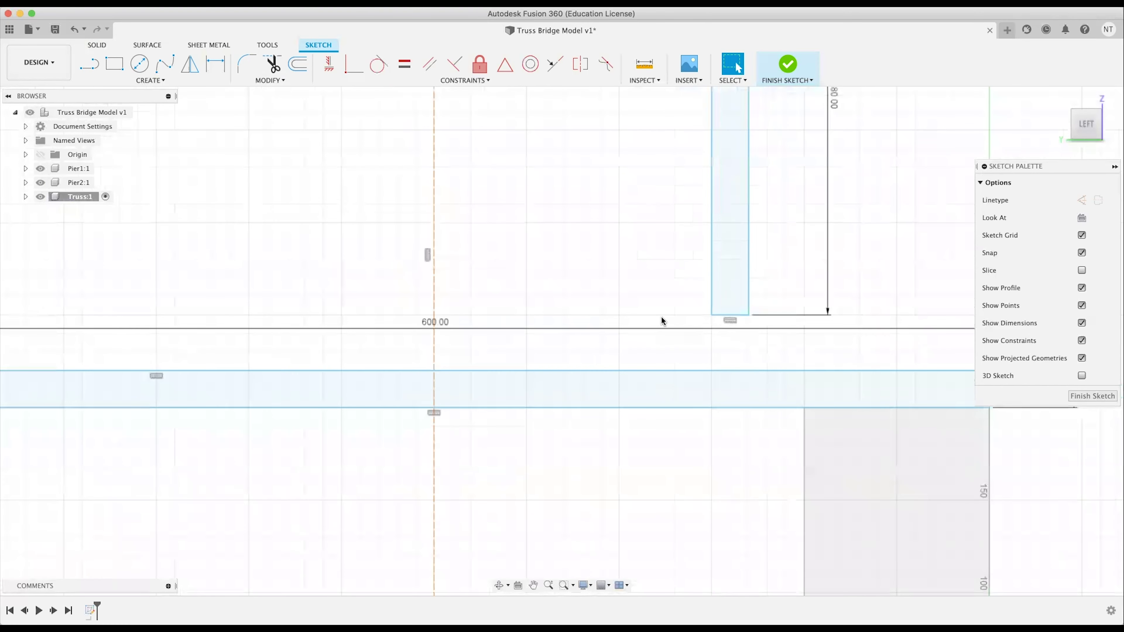
pyautogui.click(749, 288)
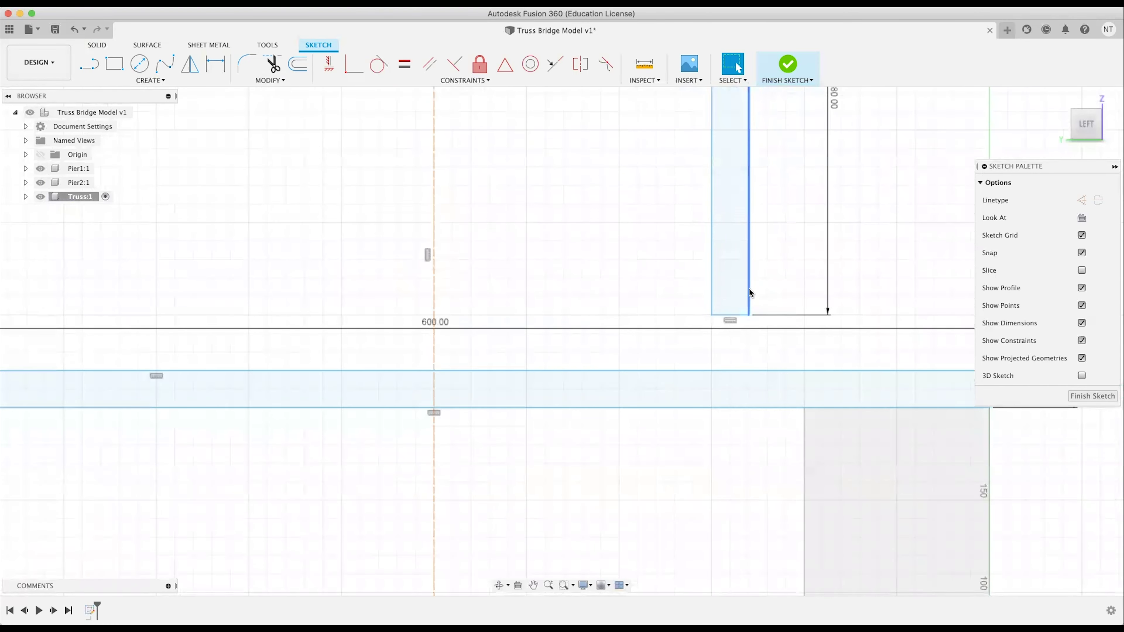
pyautogui.press('m')
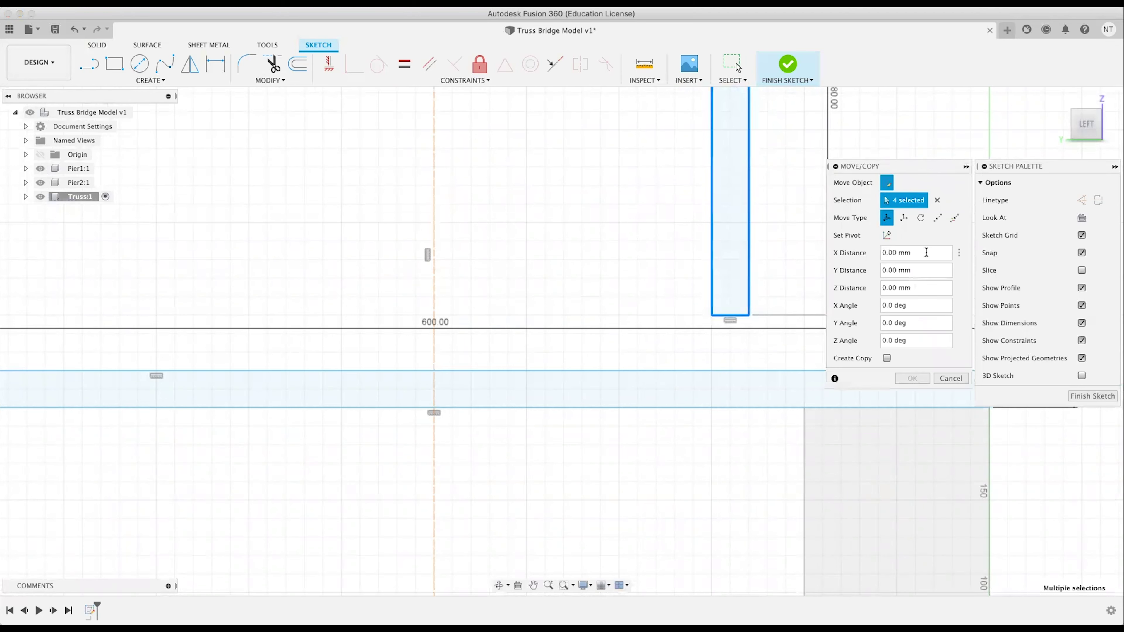
pyautogui.click(938, 218)
pyautogui.click(748, 315)
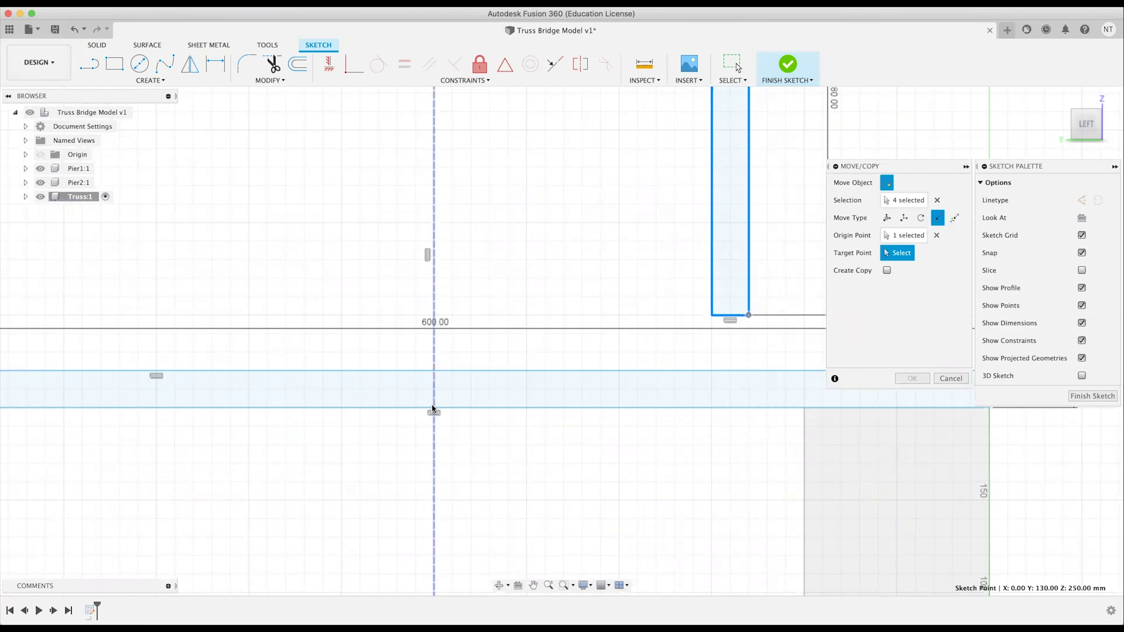
pyautogui.click(433, 371)
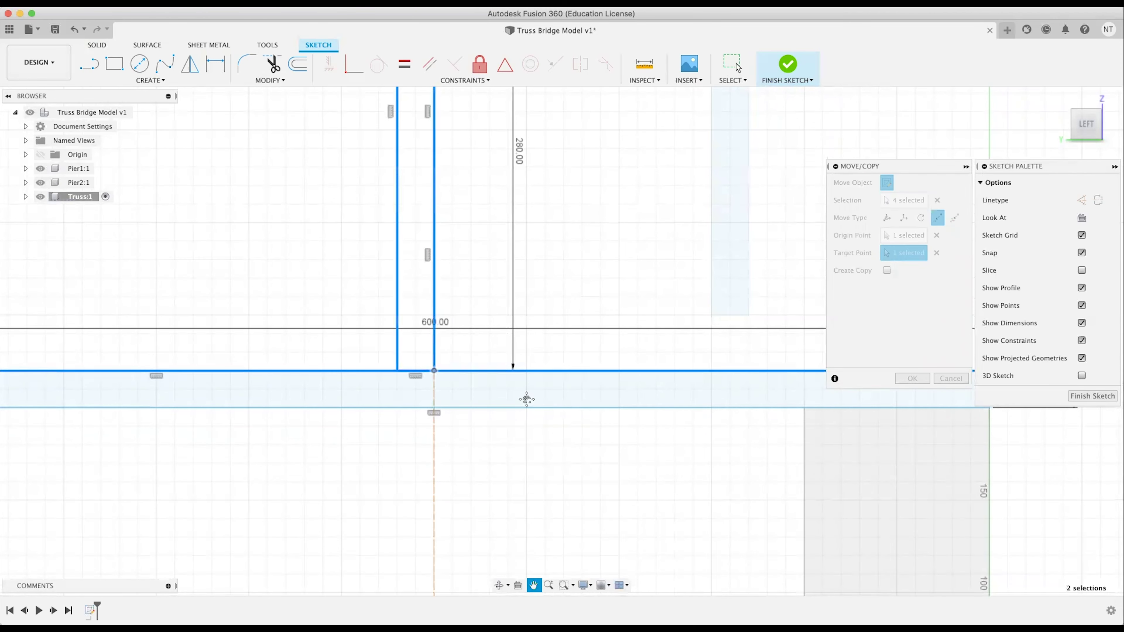
pyautogui.moveTo(524, 397); pyautogui.dragTo(635, 396, button='middle')
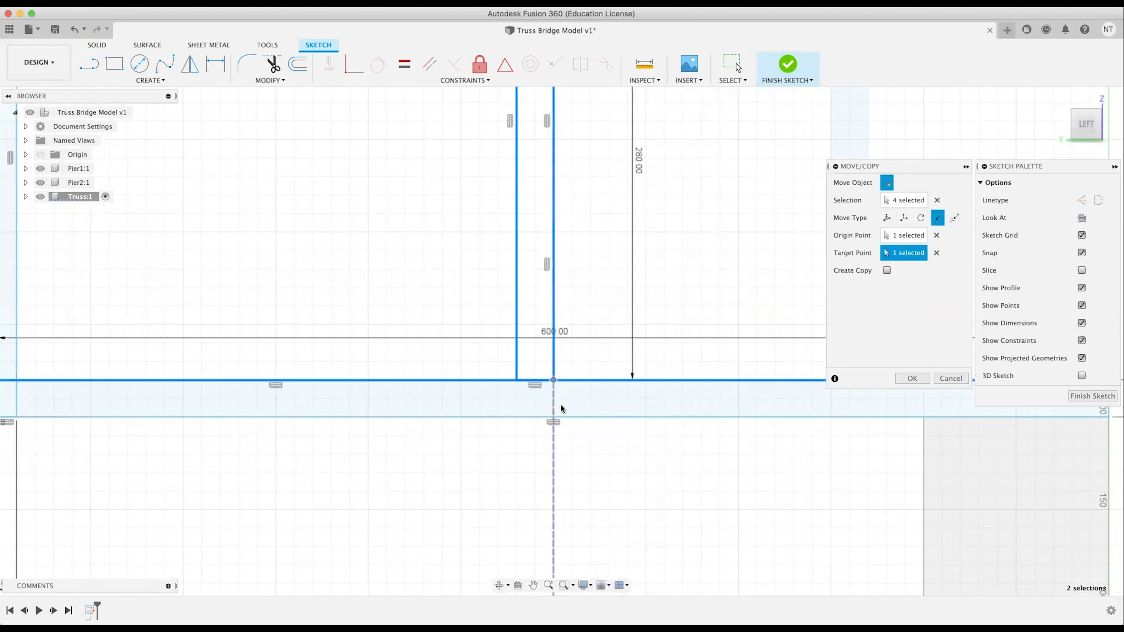
pyautogui.moveTo(644, 450); pyautogui.dragTo(587, 445, button='middle')
pyautogui.scroll(-5, 514, 421)
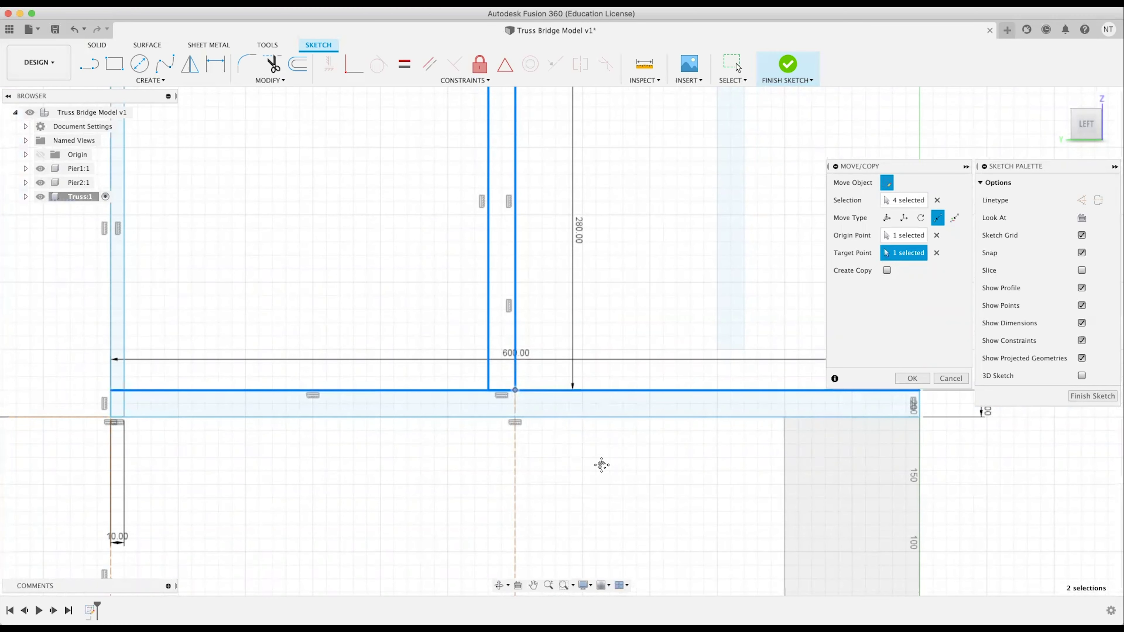
pyautogui.moveTo(601, 465); pyautogui.dragTo(651, 481, button='middle')
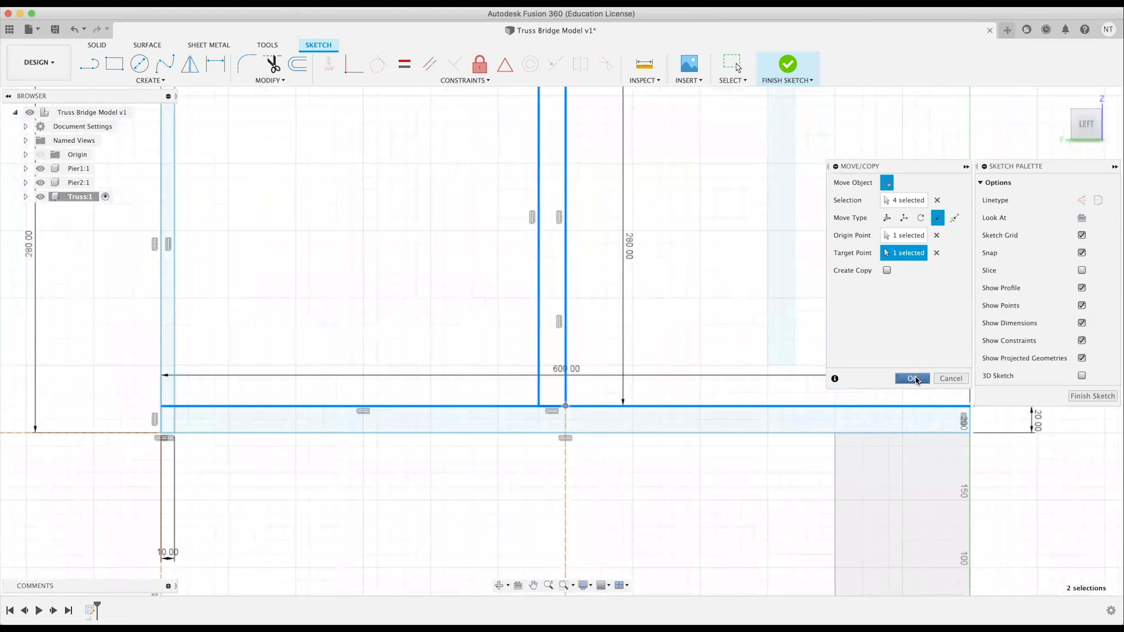
pyautogui.click(914, 379)
# Move the 20 mm wide vertical rectangle 10 mm horizontally toward Pier1 so it is centred on the construction line.
pyautogui.click(550, 299)
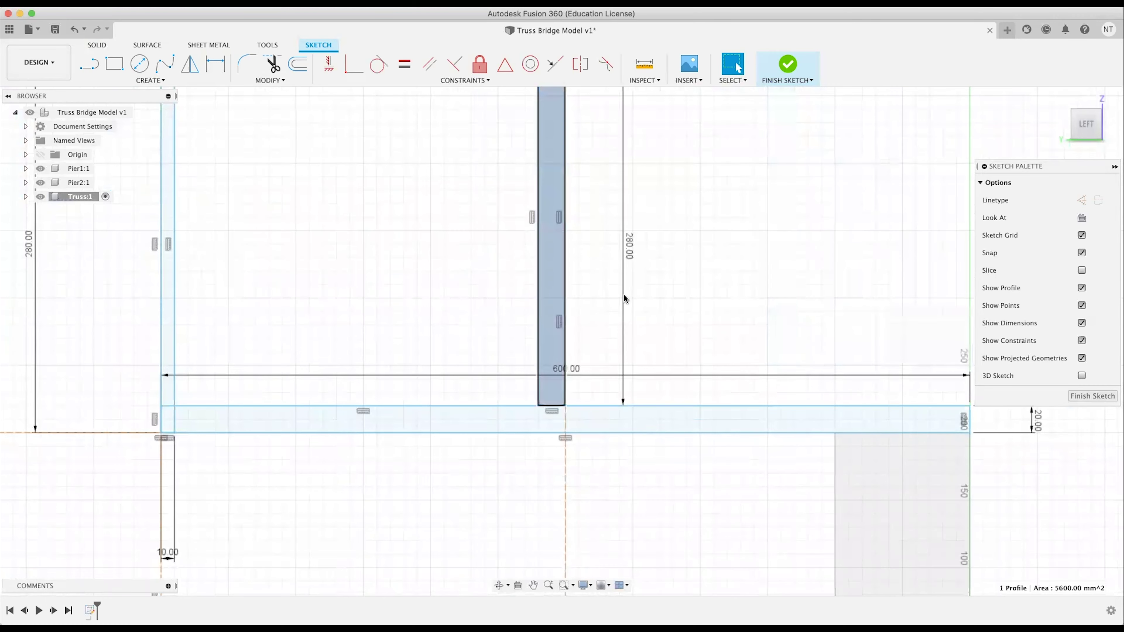
pyautogui.scroll(-2, 624, 295)
pyautogui.scroll(-3, 622, 301)
pyautogui.scroll(6, 570, 289)
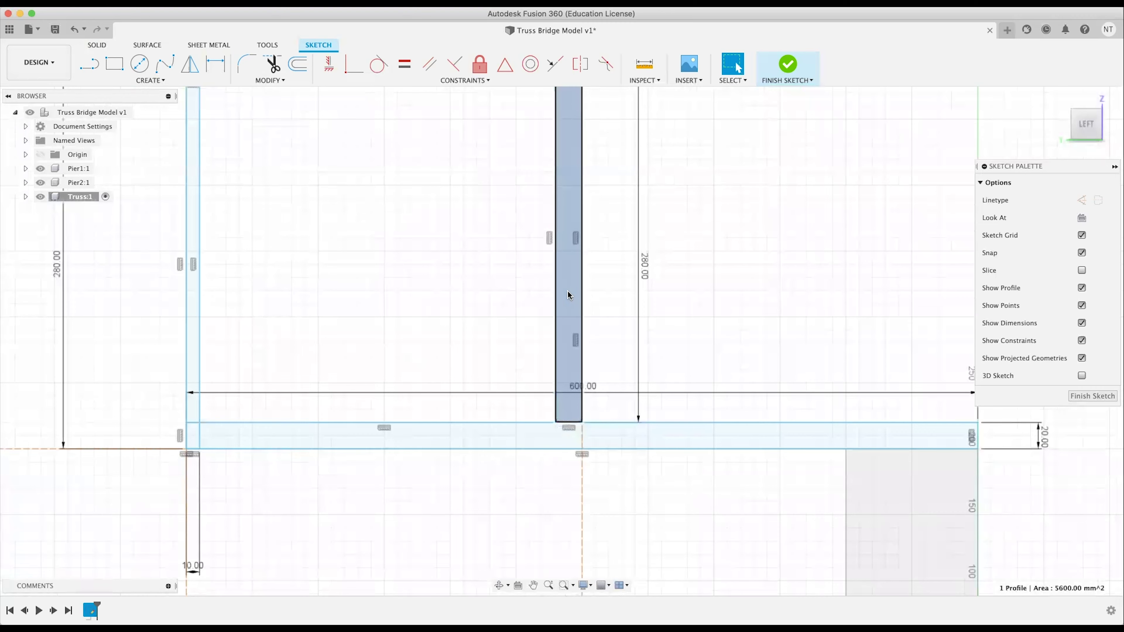
pyautogui.press('m')
pyautogui.scroll(-3, 688, 251)
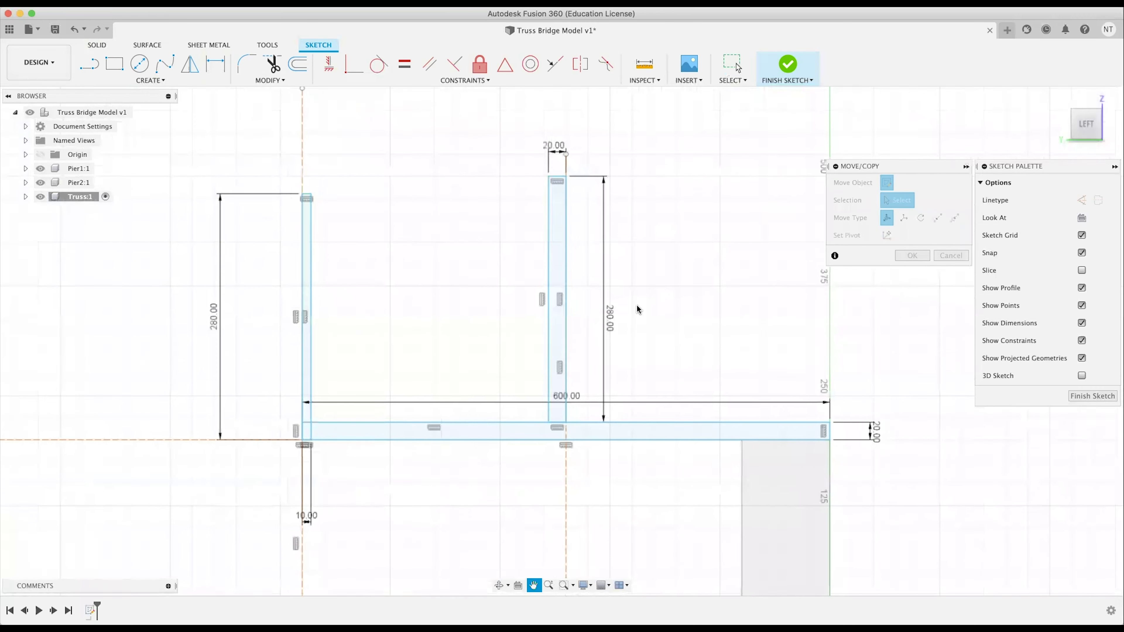
pyautogui.click(560, 318)
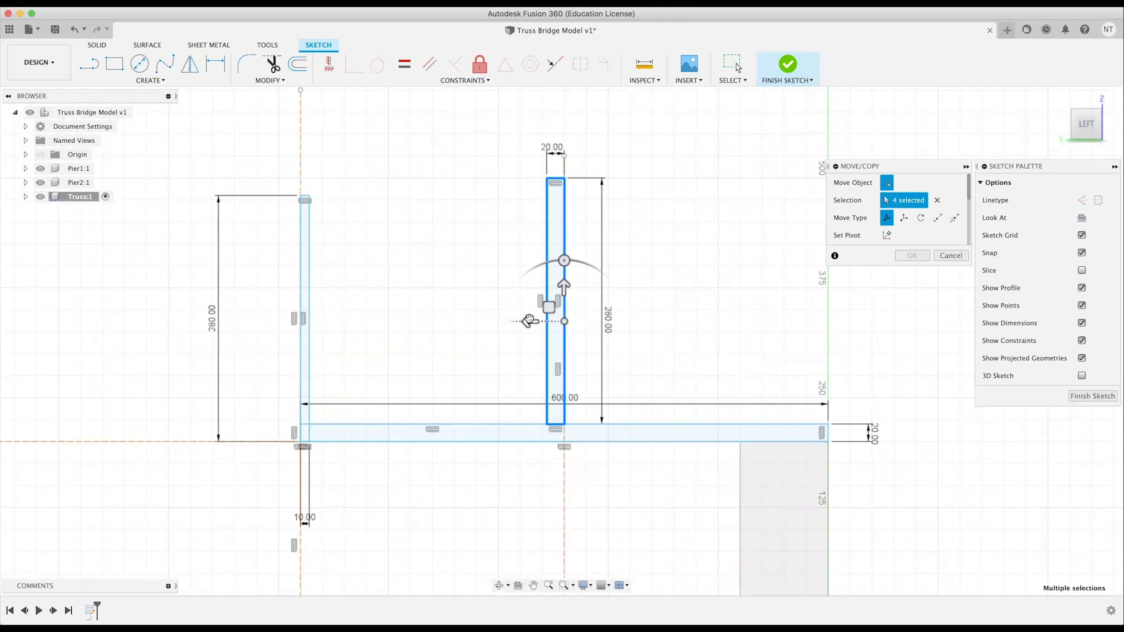
pyautogui.moveTo(528, 322); pyautogui.dragTo(544, 322)
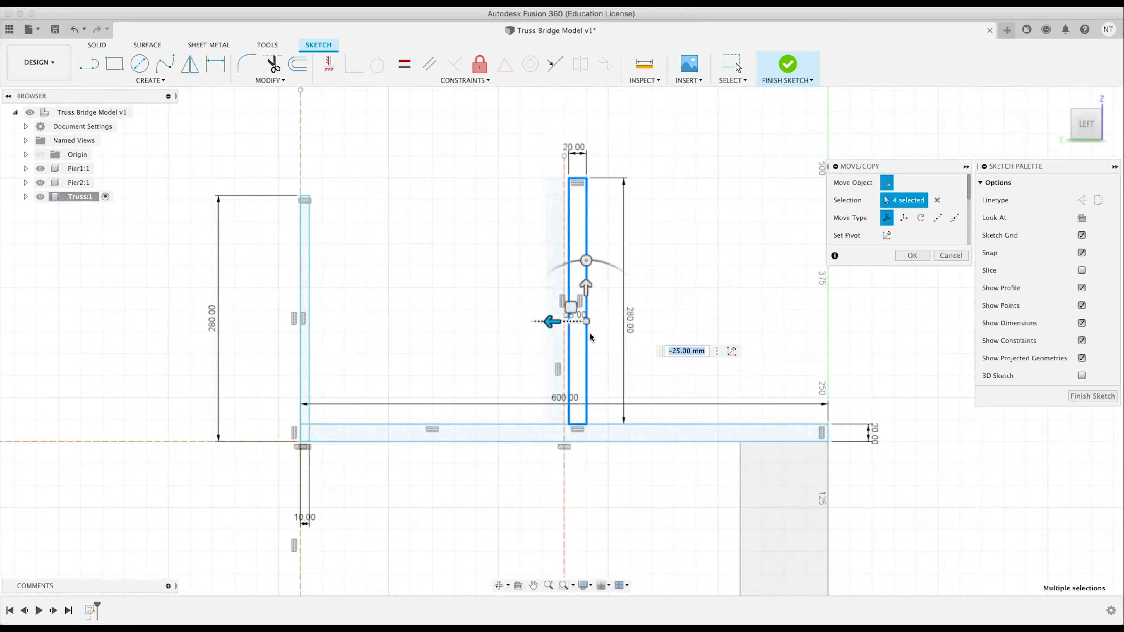
pyautogui.write('-10')
pyautogui.press('Return')
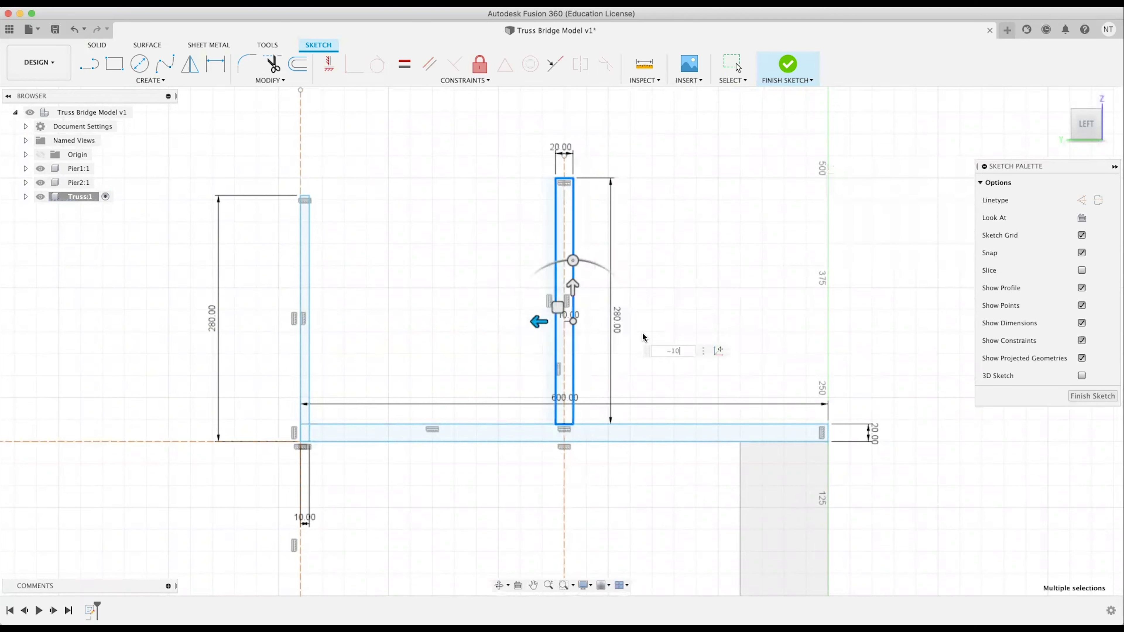
# Move the centred vertical rectangle down 20 mm so its base aligns with the bottom chord's lower edge.
pyautogui.doubleClick(574, 326)
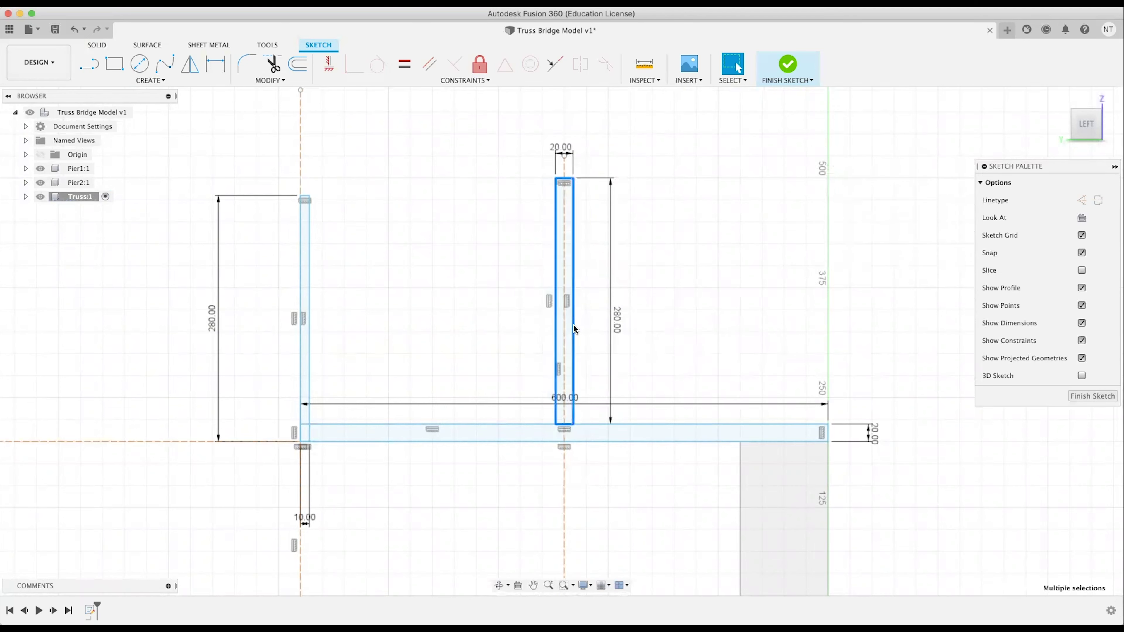
pyautogui.press('m')
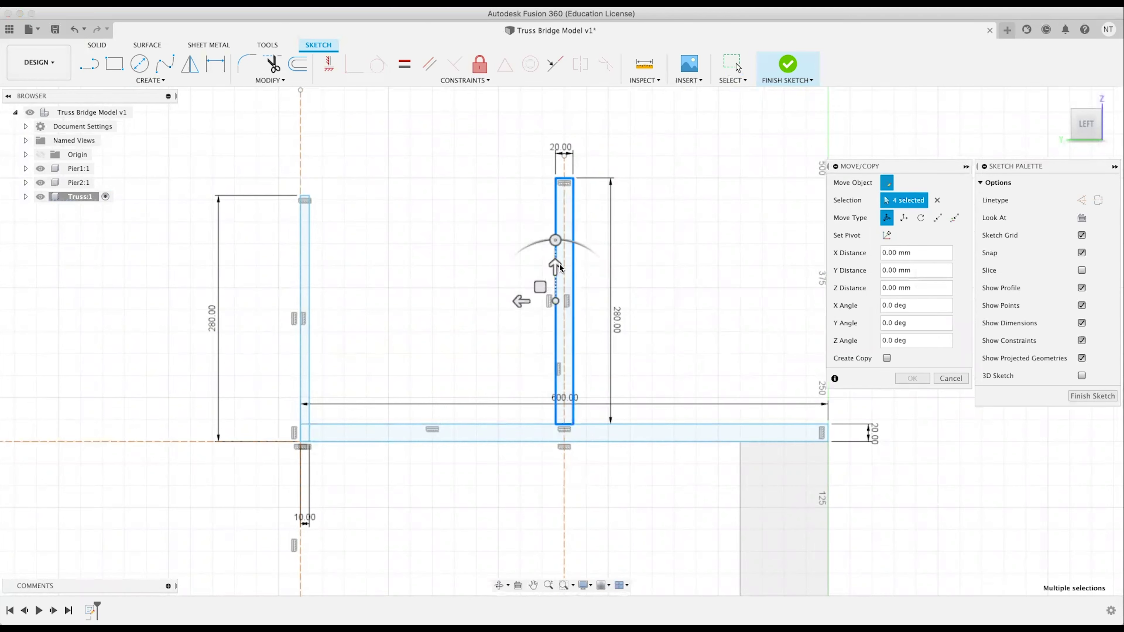
pyautogui.moveTo(556, 265); pyautogui.dragTo(557, 284)
pyautogui.write('-20')
pyautogui.press('Return')
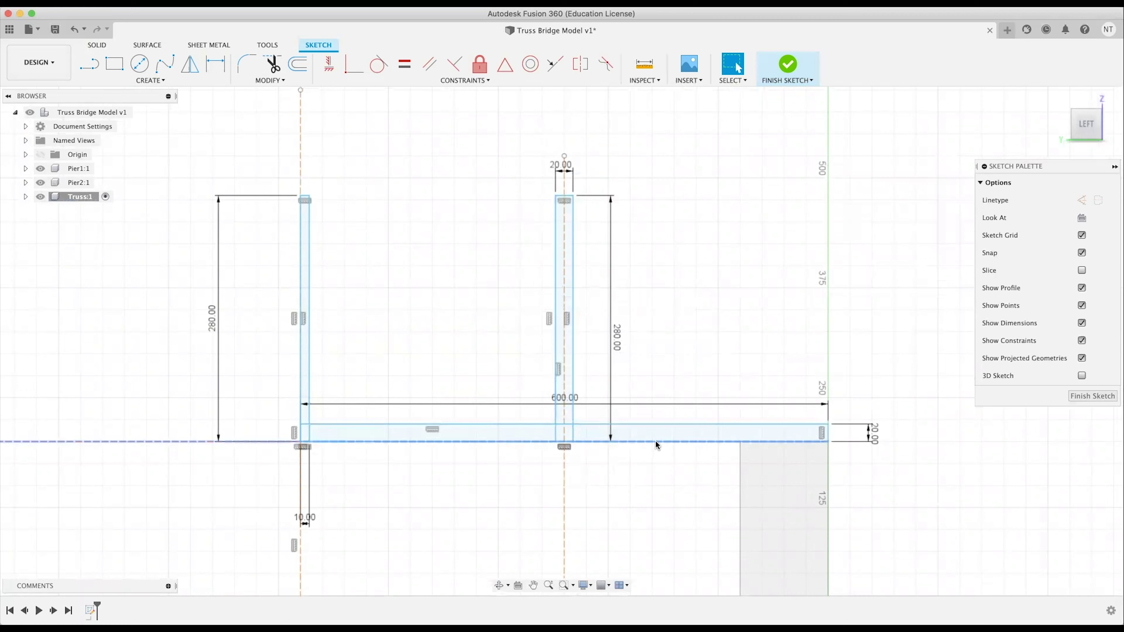
# Draw a top chord rectangle about 20 mm high from the 20 mm vertical member's outer upper corner to the bridge's centre line.
pyautogui.scroll(-3, 612, 299)
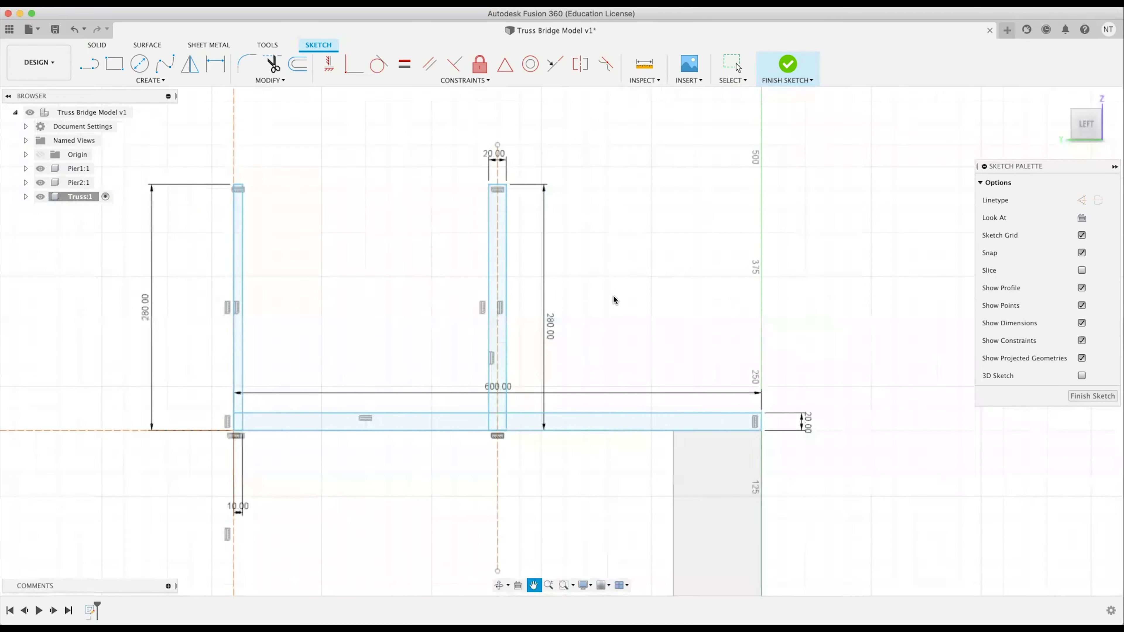
pyautogui.moveTo(620, 271); pyautogui.dragTo(684, 244, button='middle')
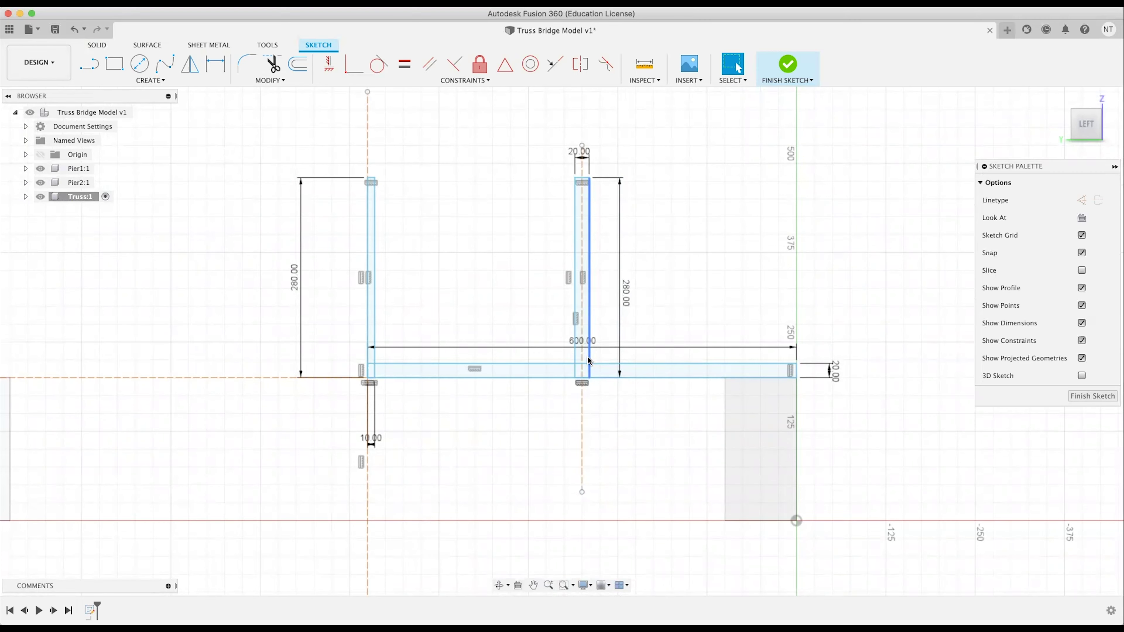
pyautogui.moveTo(512, 316); pyautogui.dragTo(554, 318, button='middle')
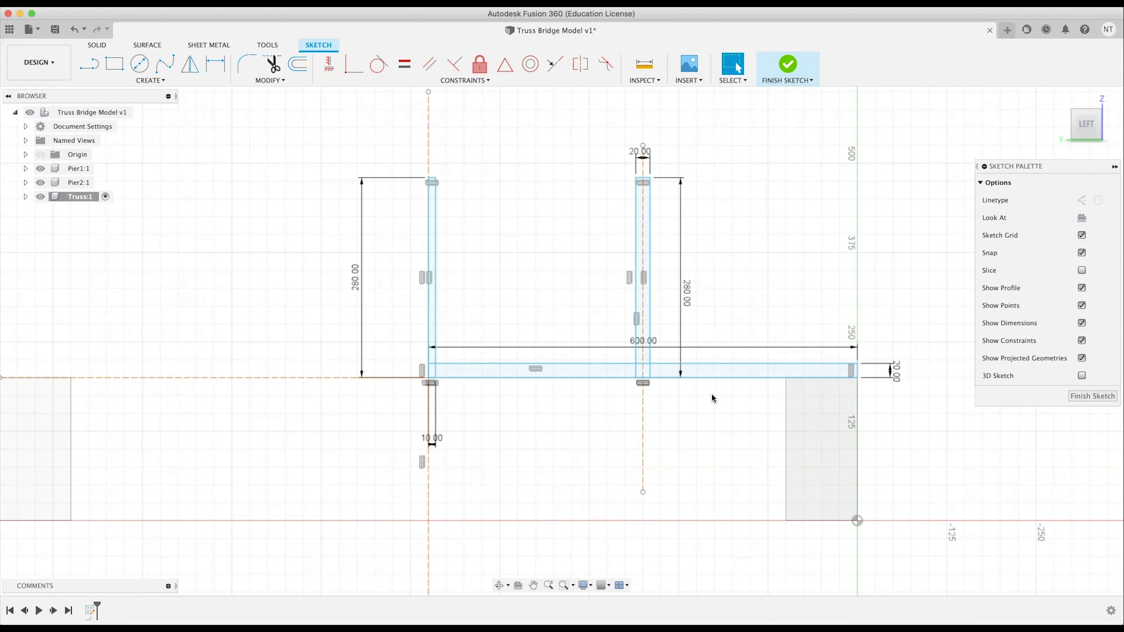
pyautogui.moveTo(495, 269); pyautogui.dragTo(491, 358, button='middle')
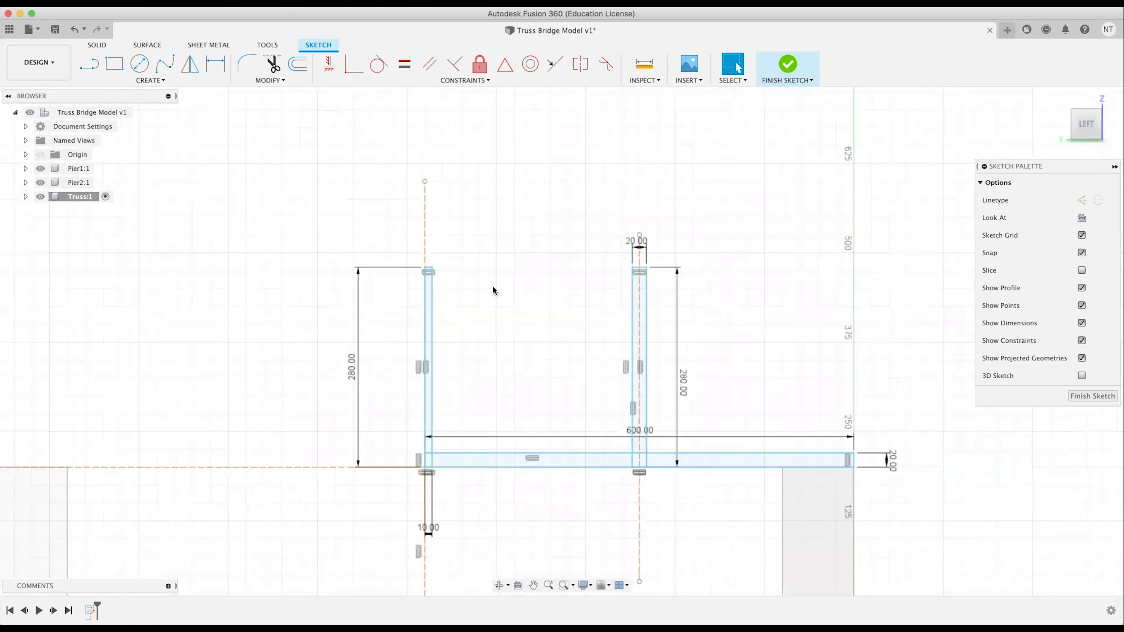
pyautogui.scroll(5, 573, 282)
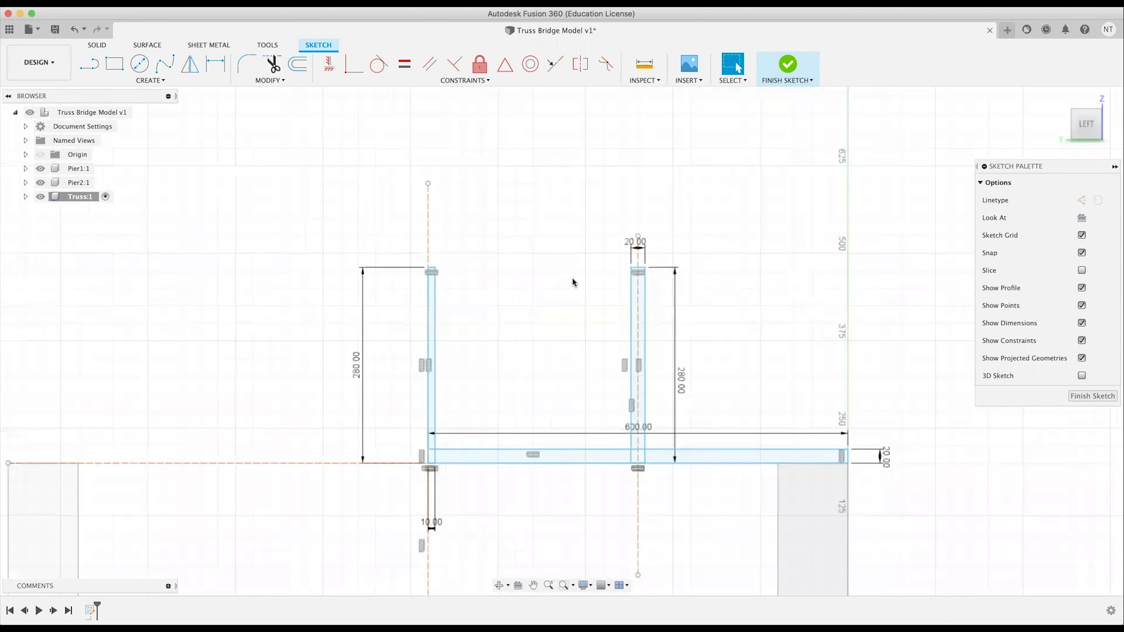
pyautogui.moveTo(488, 266); pyautogui.dragTo(466, 225, button='middle')
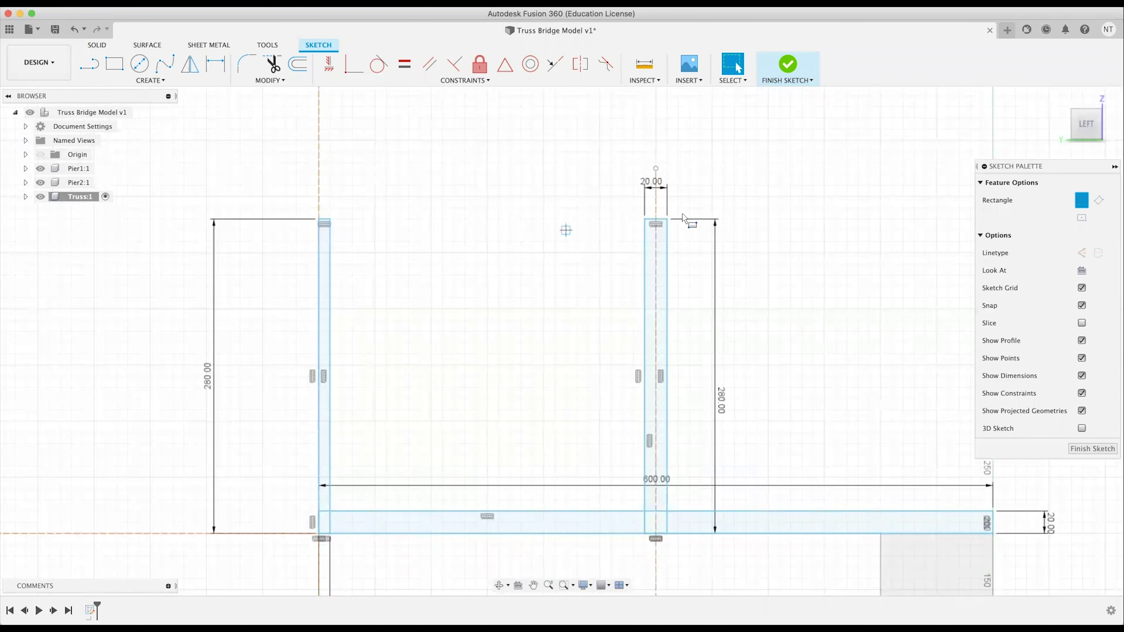
pyautogui.press('r')
pyautogui.click(668, 218)
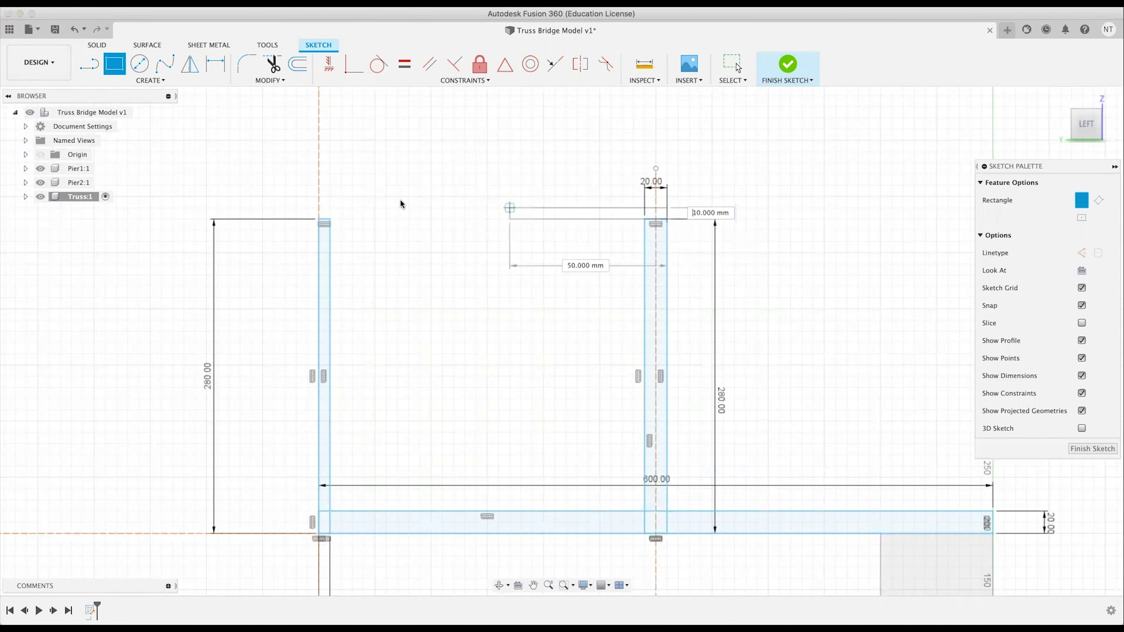
pyautogui.click(320, 195)
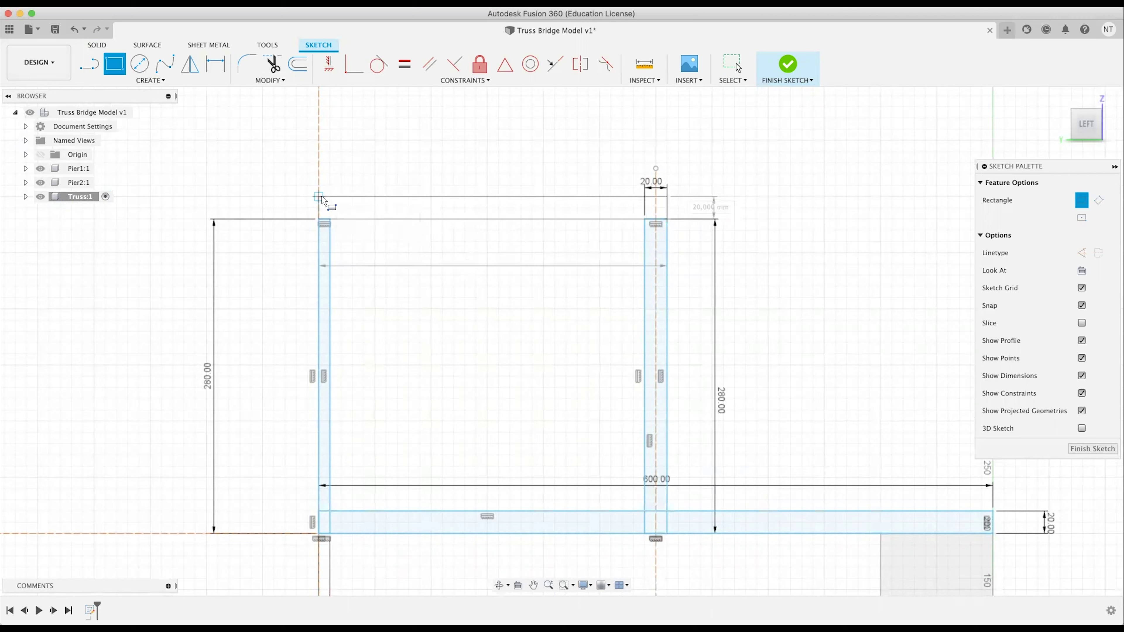
pyautogui.press('Escape')
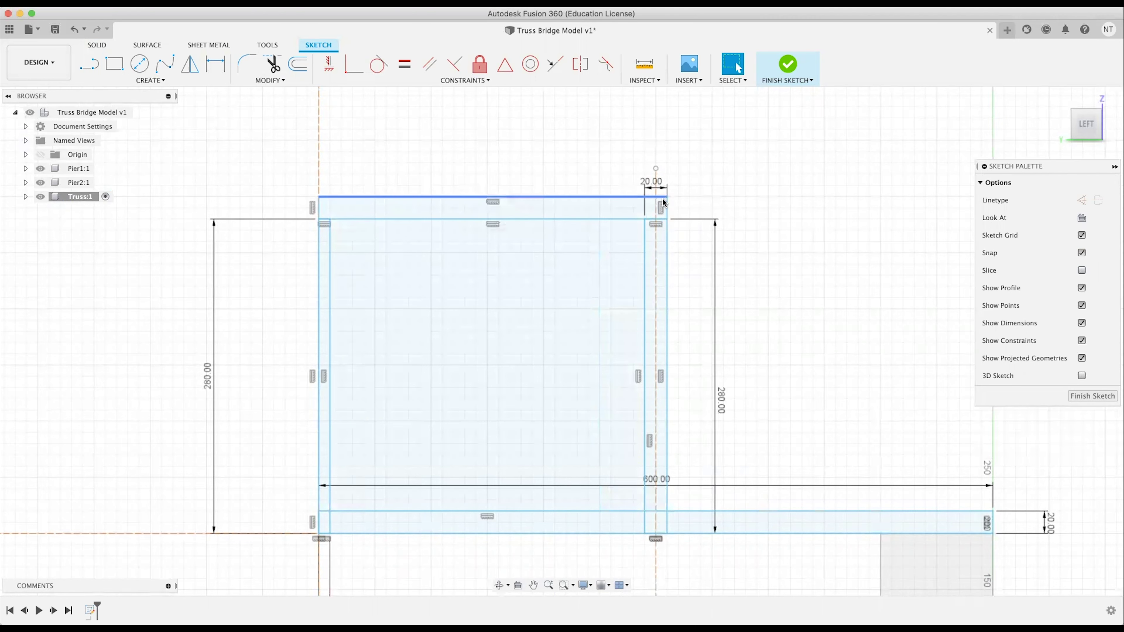
# Dimension the top chord rectangle's height at its outer end and its length along the upper edge.
pyautogui.press('d')
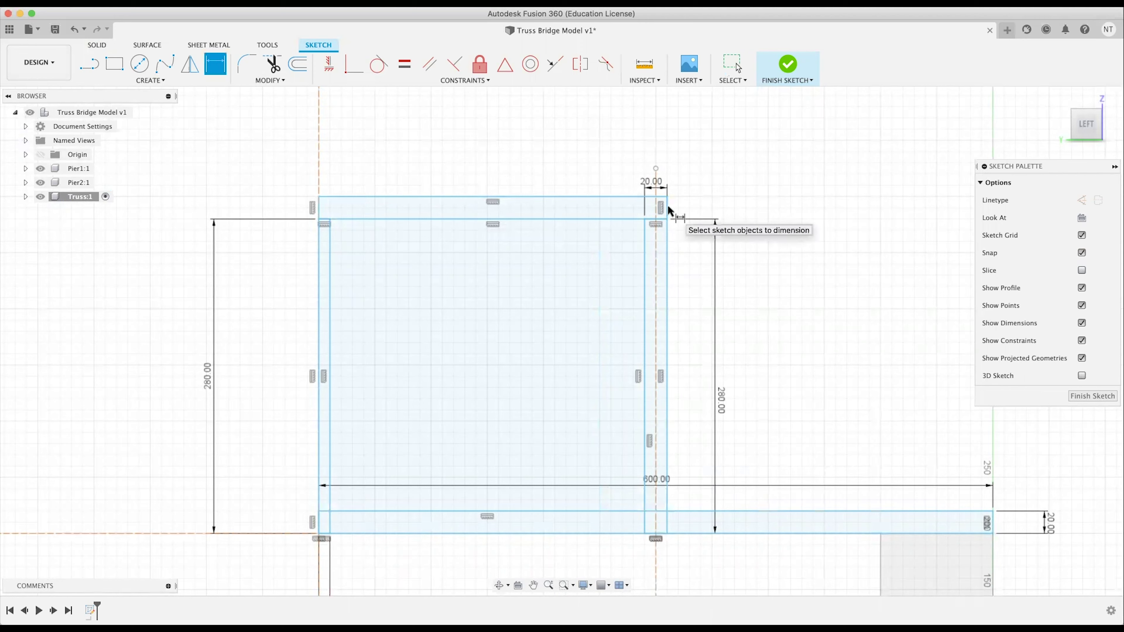
pyautogui.click(667, 207)
pyautogui.click(702, 207)
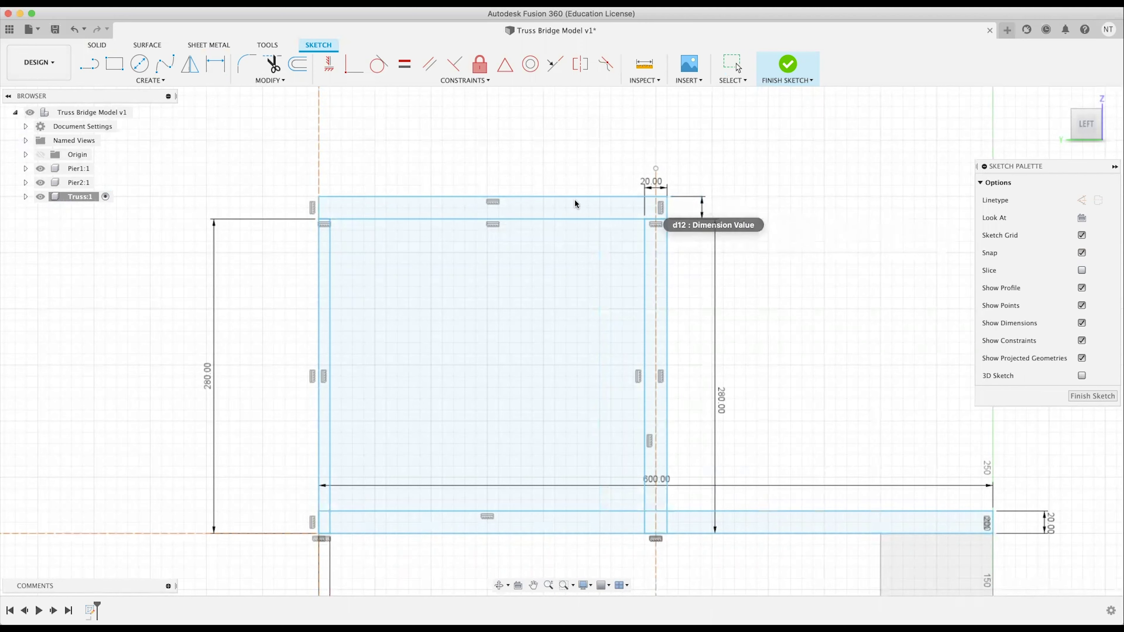
pyautogui.press('Return')
pyautogui.click(551, 196)
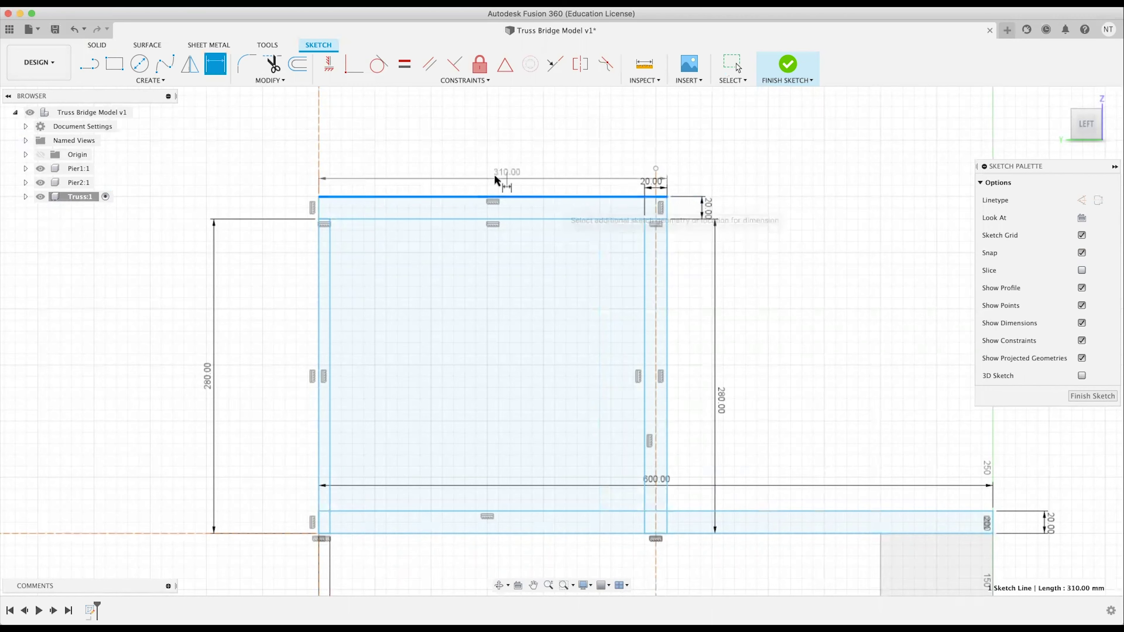
pyautogui.click(495, 179)
pyautogui.press('Return')
pyautogui.moveTo(477, 208); pyautogui.dragTo(505, 198, button='middle')
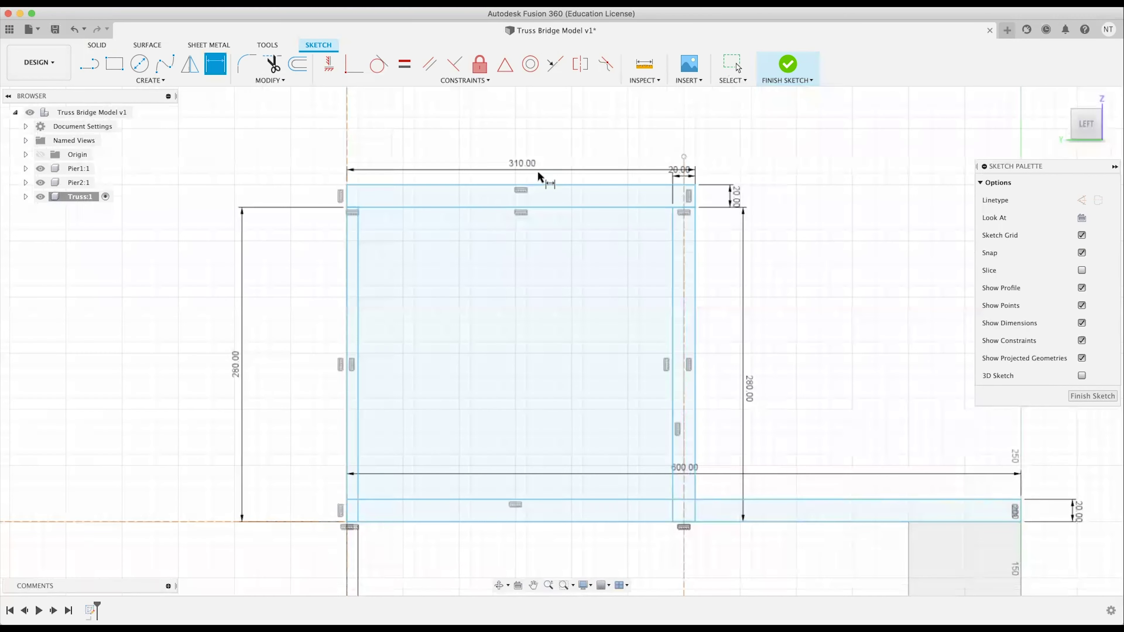
pyautogui.press('Escape')
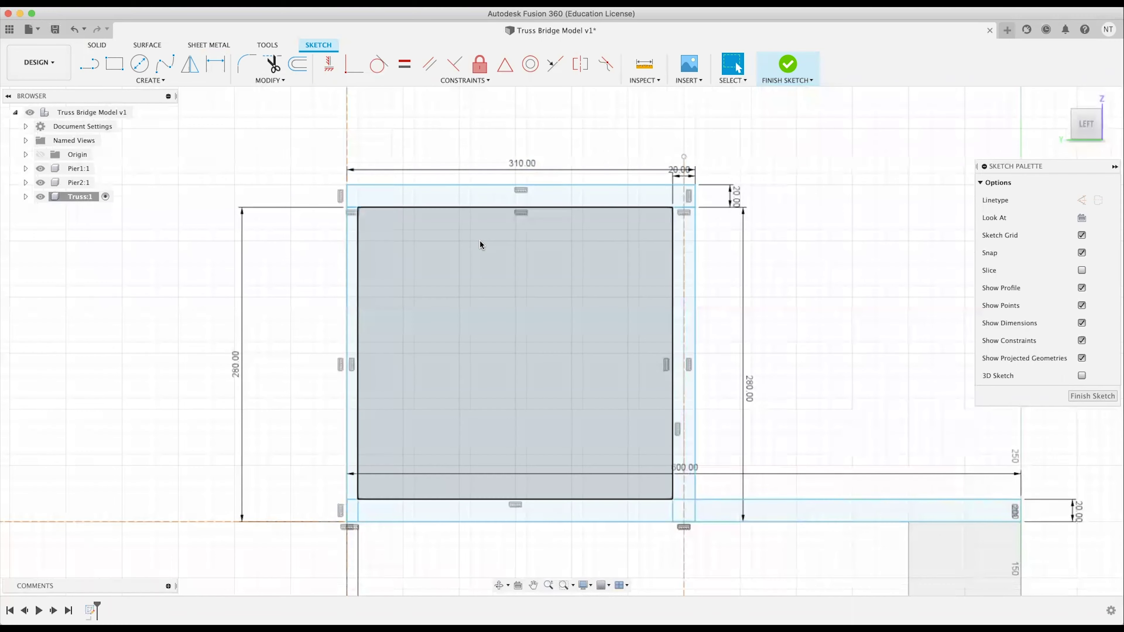
# Draw a 20 mm horizontal line along the top chord's lower edge, from the 10 mm wide centre member's edge toward Pier1.
pyautogui.click(479, 240)
pyautogui.moveTo(798, 325); pyautogui.dragTo(748, 316, button='middle')
pyautogui.press('Escape')
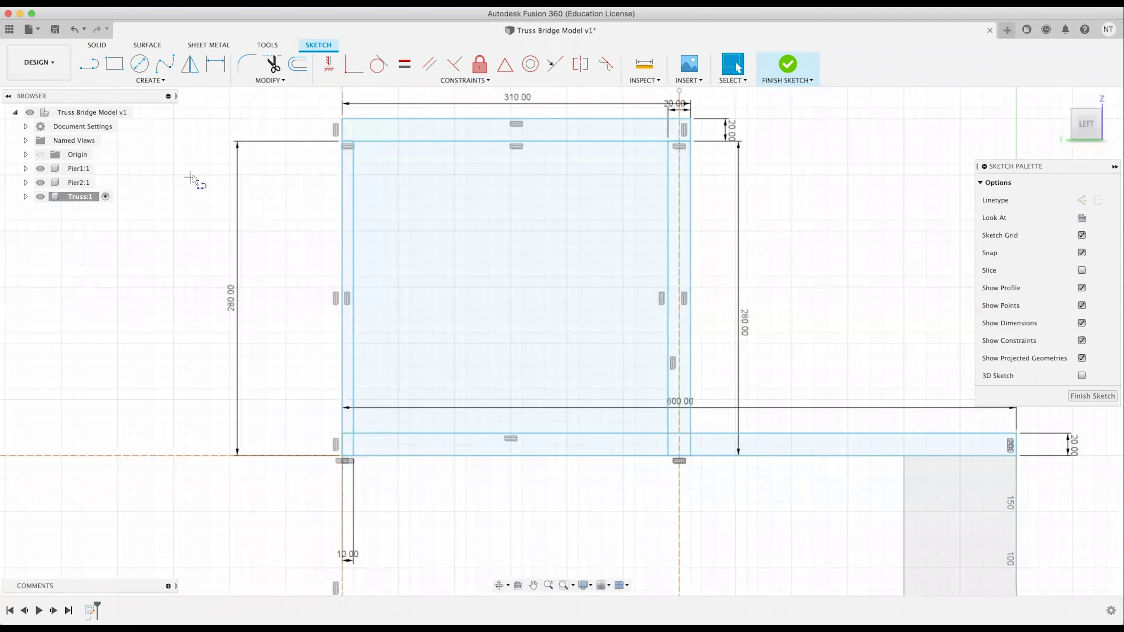
pyautogui.press('l')
pyautogui.click(353, 141)
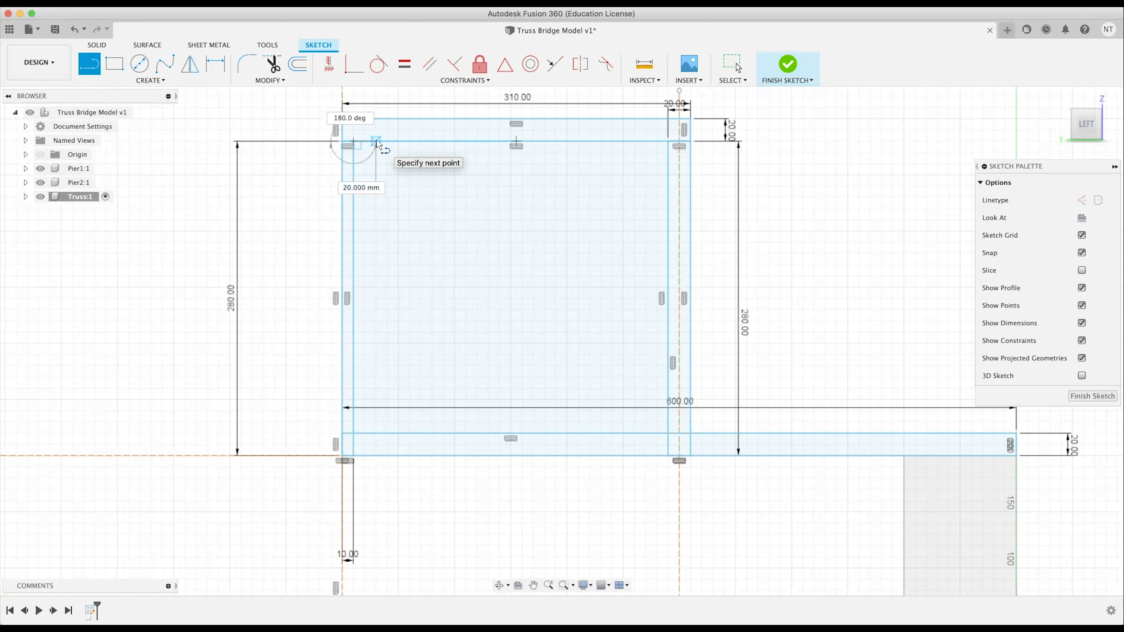
pyautogui.press('Escape')
pyautogui.press('Escape')
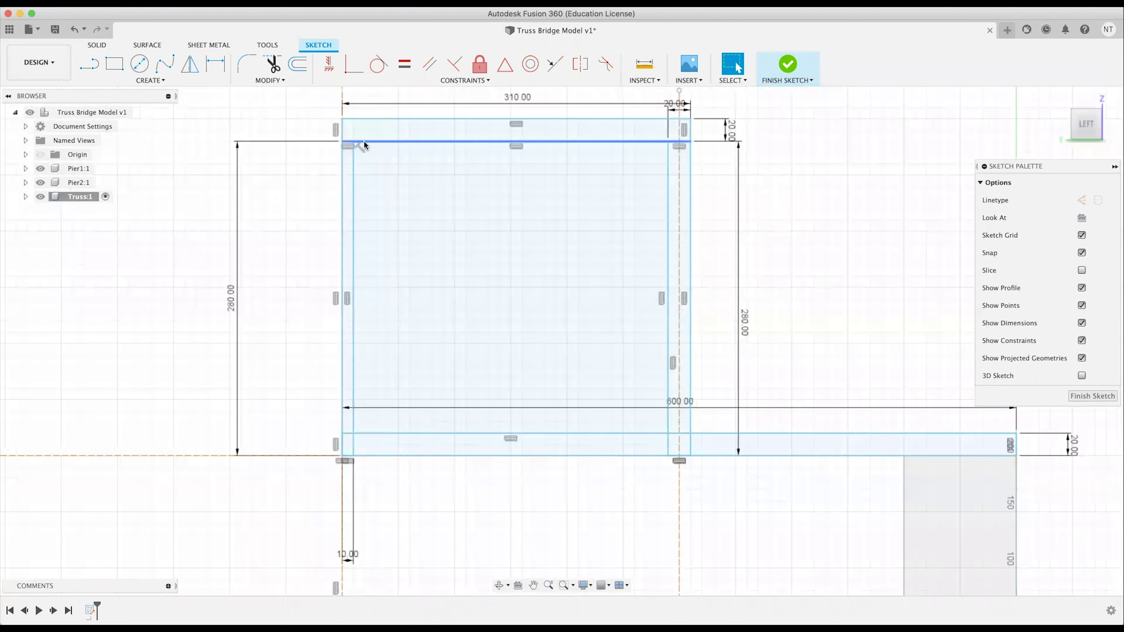
pyautogui.click(363, 140)
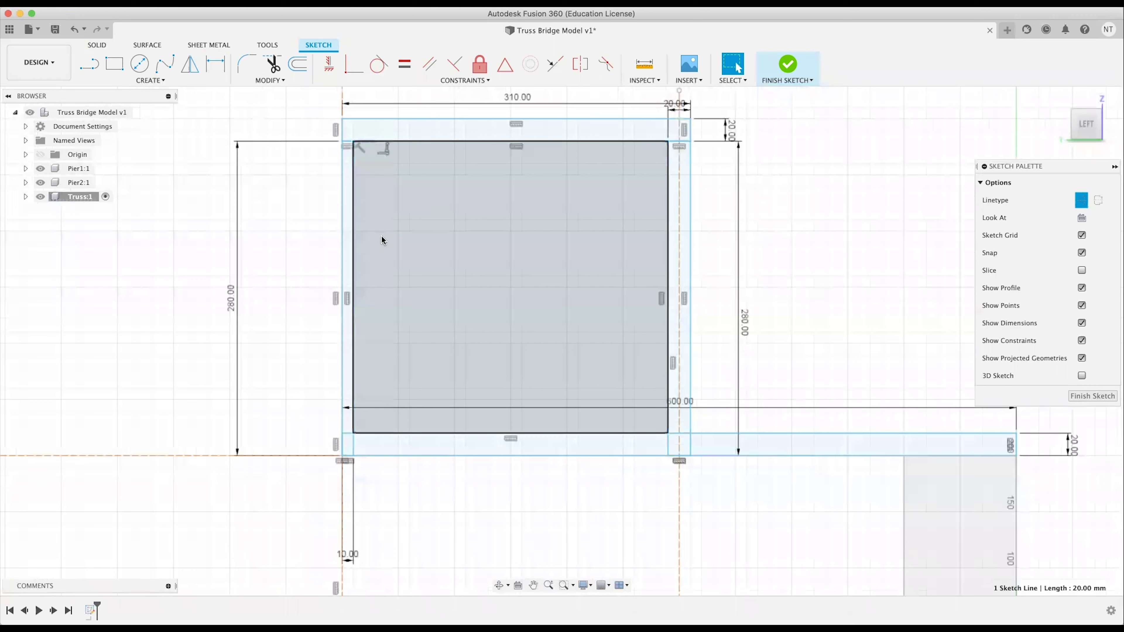
# Try to draw a 20 mm vertical line down the centre member's edge from the top chord, and delete the resulting line.
pyautogui.moveTo(161, 245); pyautogui.dragTo(199, 248, button='middle')
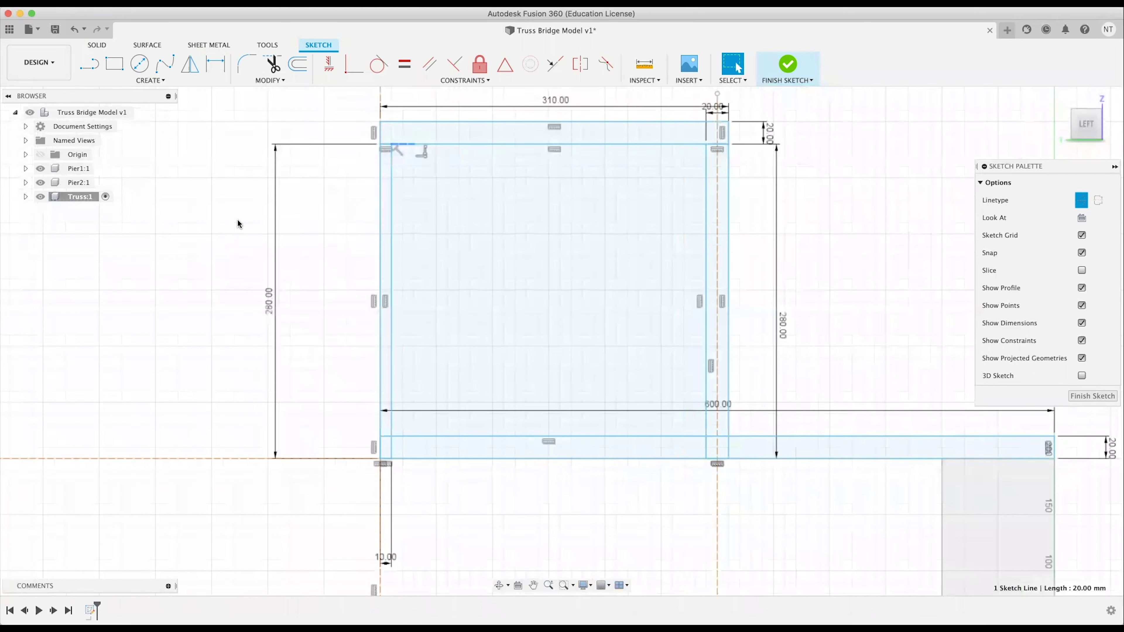
pyautogui.press('l')
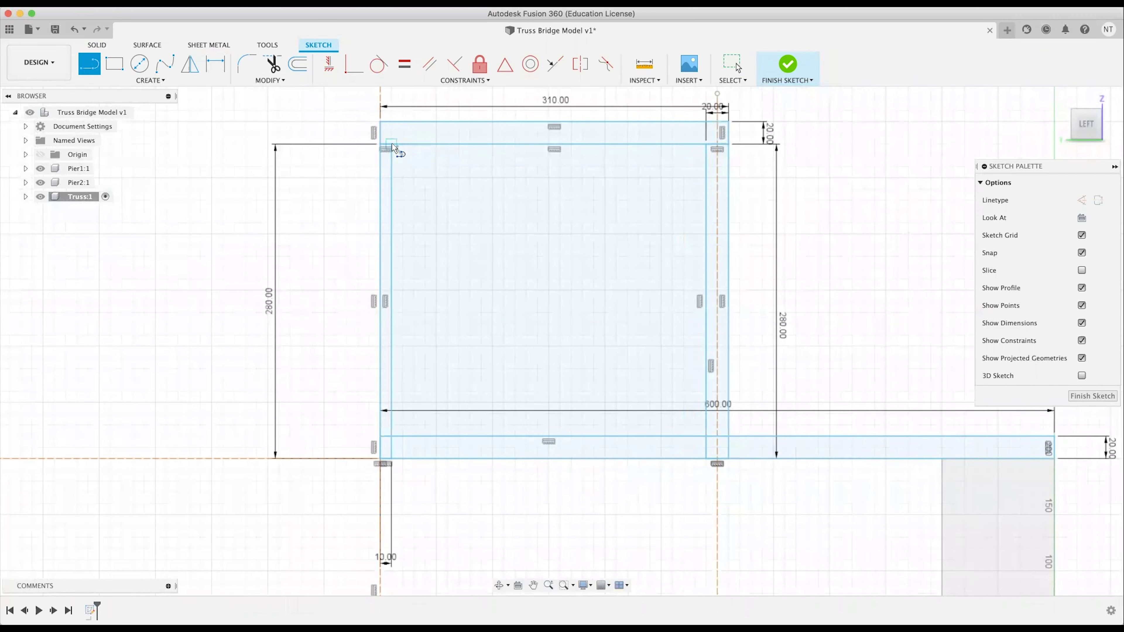
pyautogui.click(391, 144)
pyautogui.write('20')
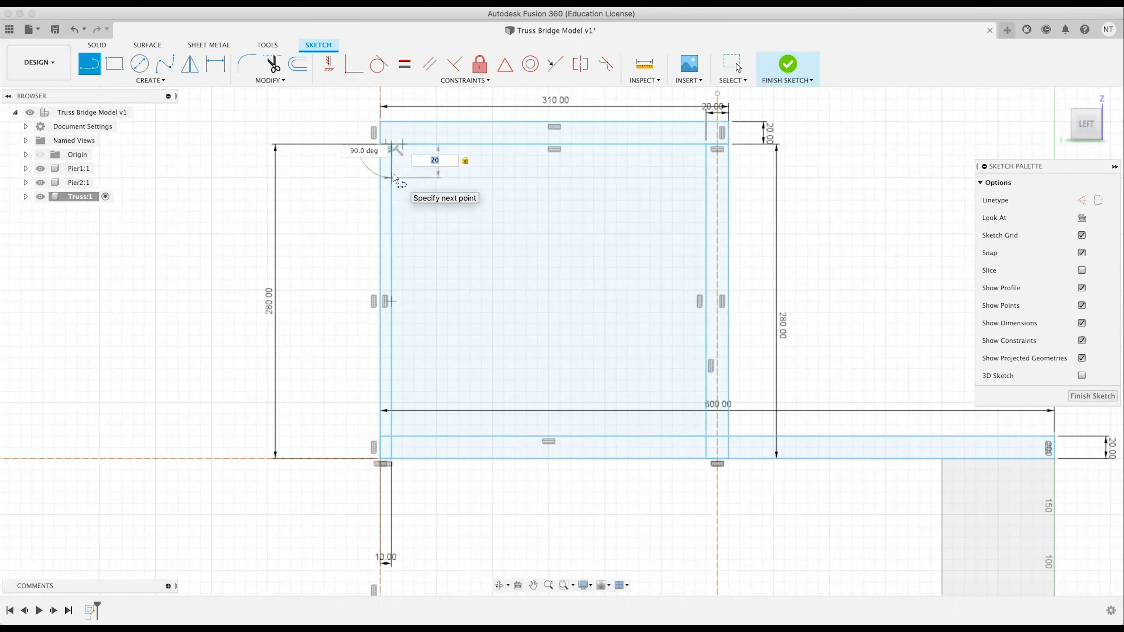
pyautogui.press('Return')
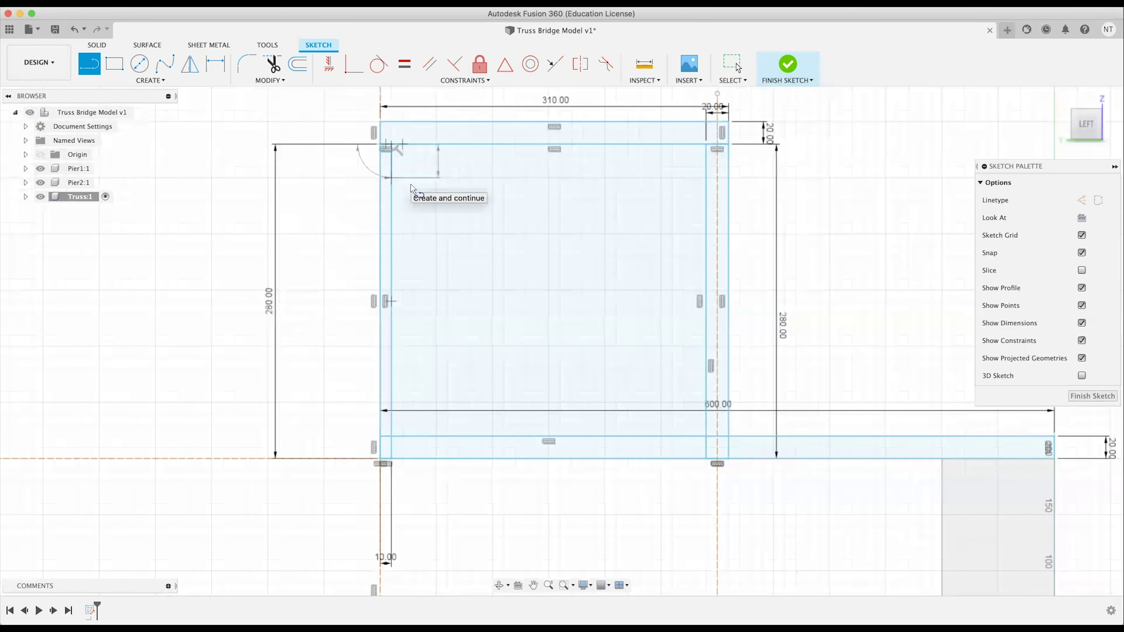
pyautogui.press('Escape')
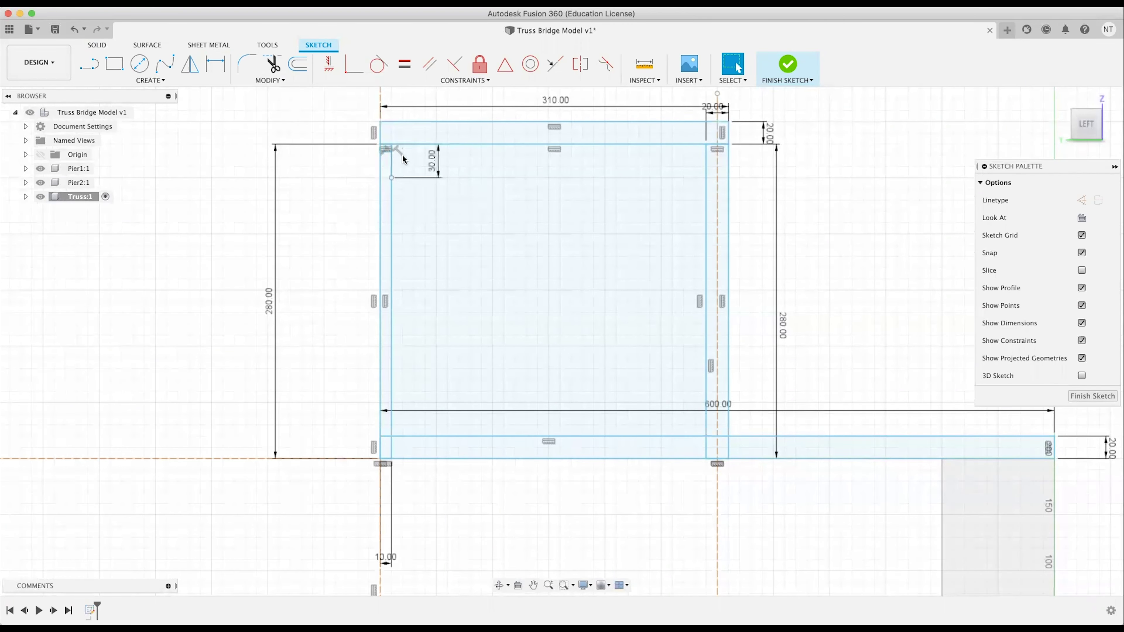
pyautogui.click(390, 167)
pyautogui.press('Delete')
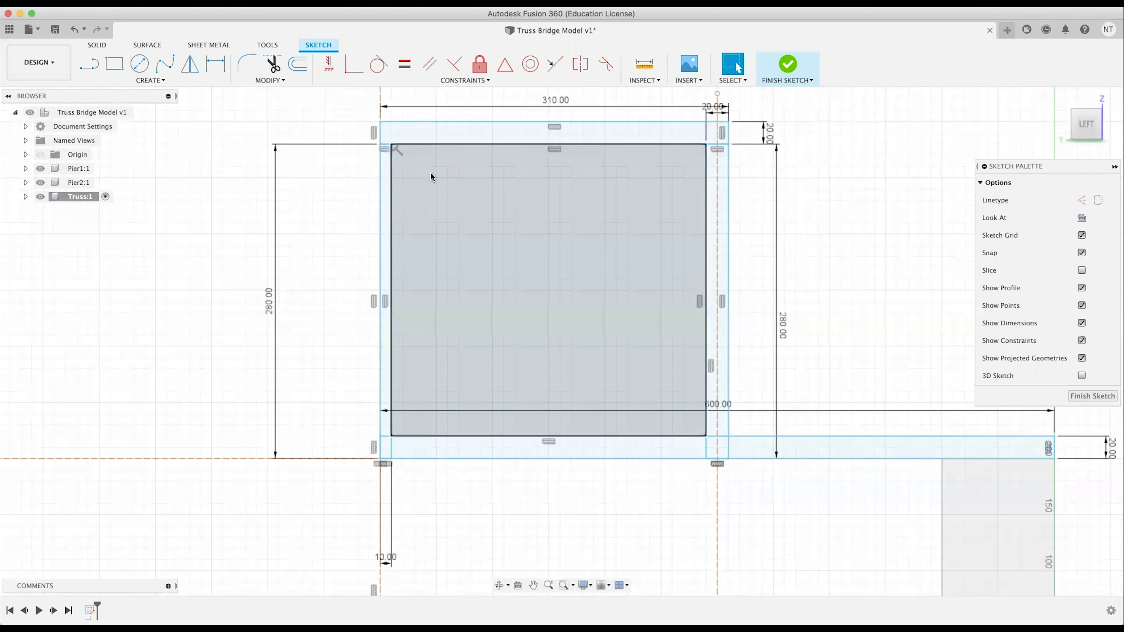
# Draw a 20 mm vertical line down the centre member's edge from the top chord and move its dimension outside the frame.
pyautogui.press('l')
pyautogui.click(391, 149)
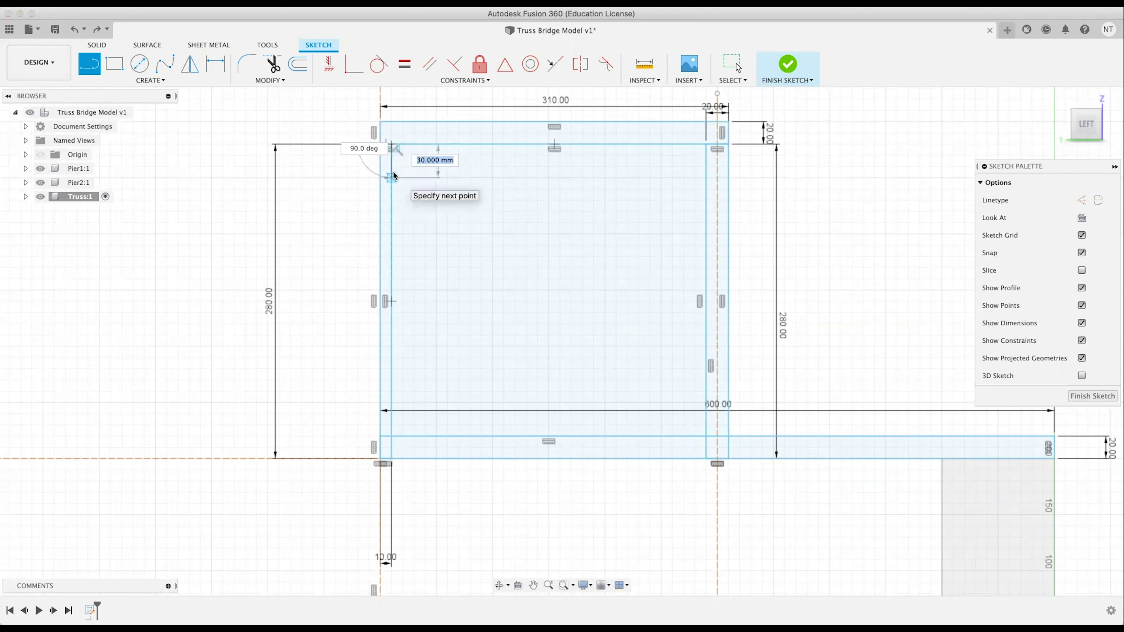
pyautogui.write('20')
pyautogui.press('Tab')
pyautogui.press('Return')
pyautogui.press('Escape')
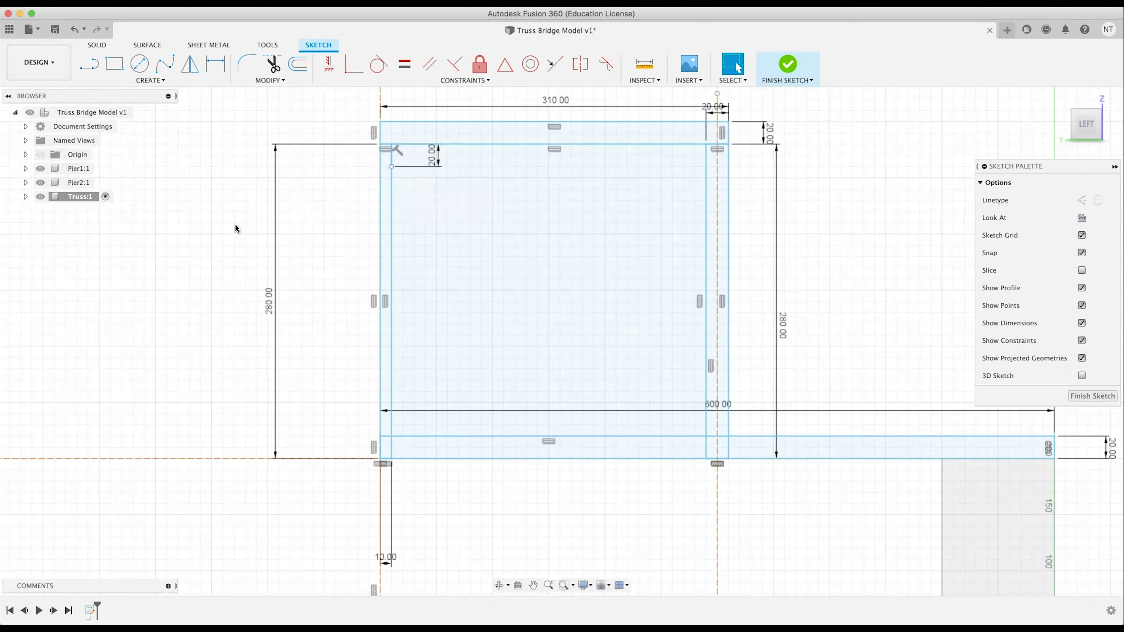
pyautogui.moveTo(238, 228); pyautogui.dragTo(213, 245, button='middle')
pyautogui.click(366, 177)
pyautogui.press('x')
pyautogui.moveTo(408, 174); pyautogui.dragTo(298, 179)
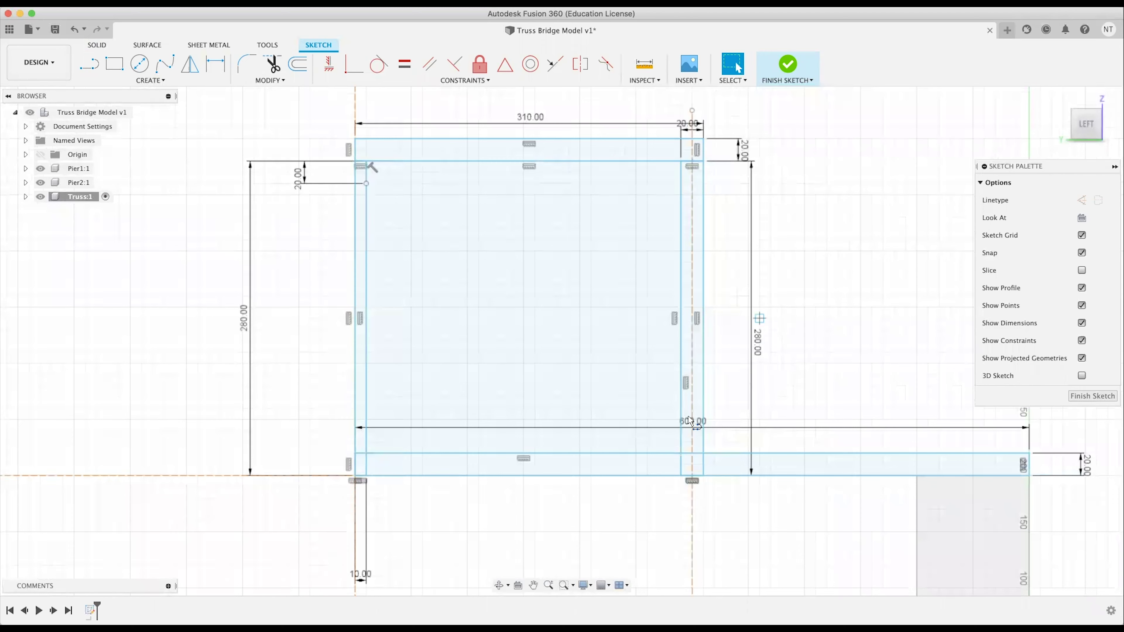
pyautogui.press('l')
pyautogui.click(681, 451)
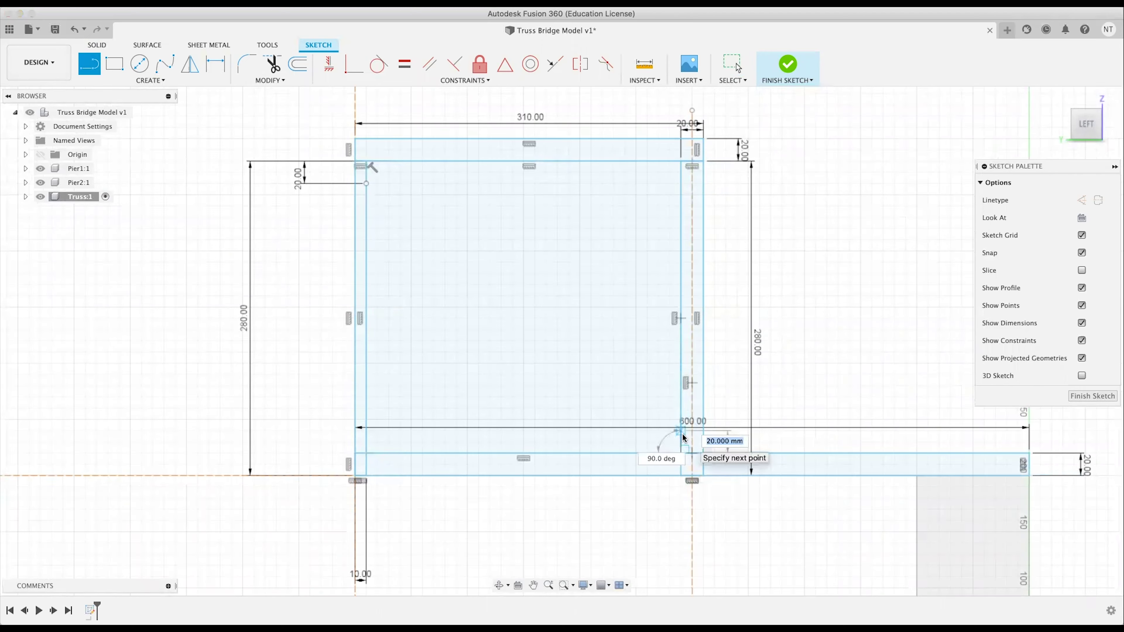
pyautogui.press('Tab')
pyautogui.press('Tab')
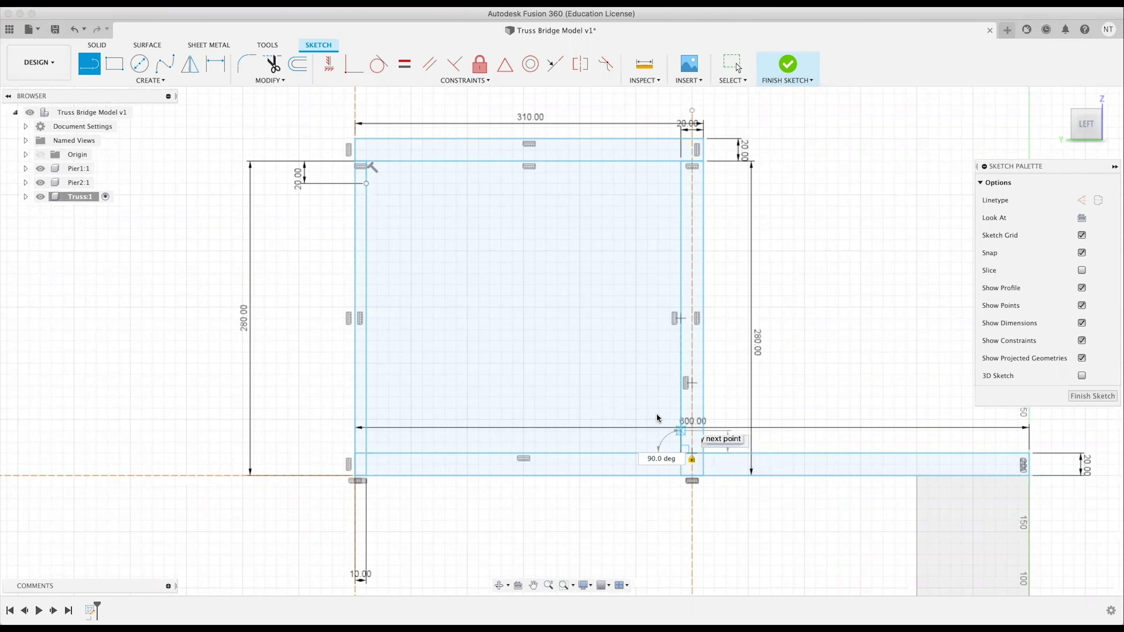
pyautogui.press('Return')
pyautogui.press('Escape')
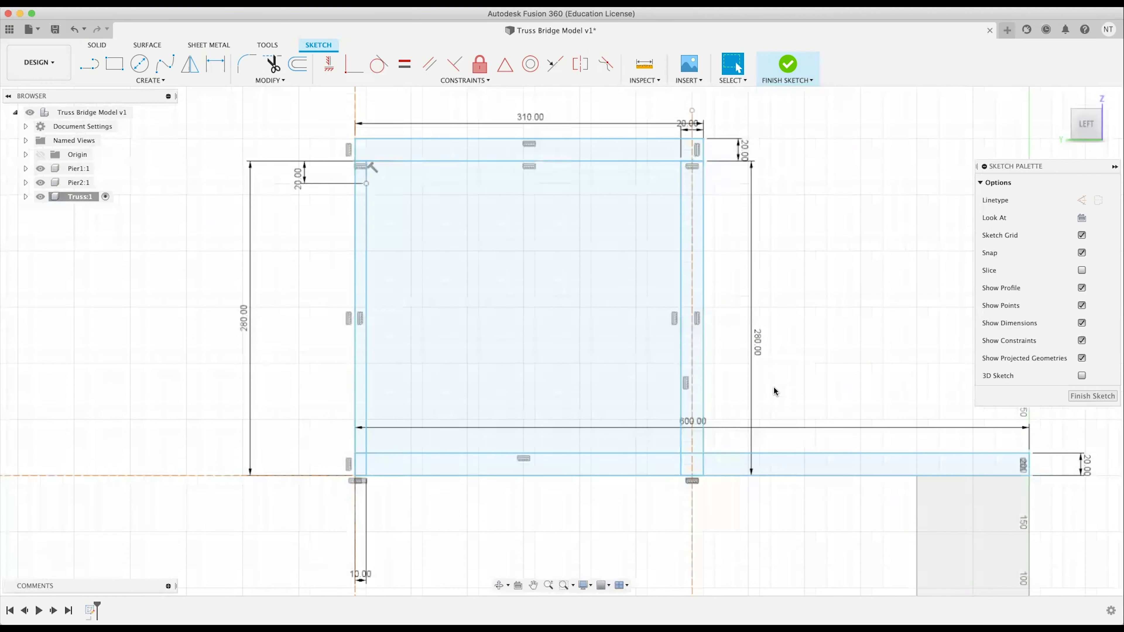
# Draw a 20 mm vertical line up the 20 mm wide member's inner edge from the bottom chord's upper edge.
pyautogui.press('l')
pyautogui.click(681, 453)
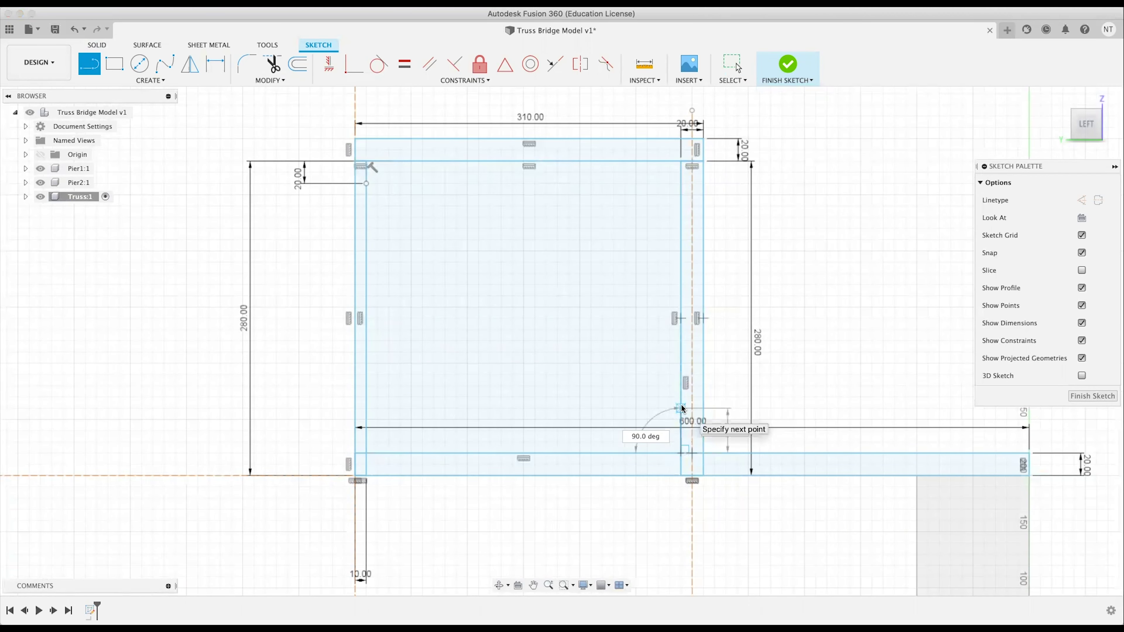
pyautogui.write('20')
pyautogui.press('Return')
pyautogui.press('Escape')
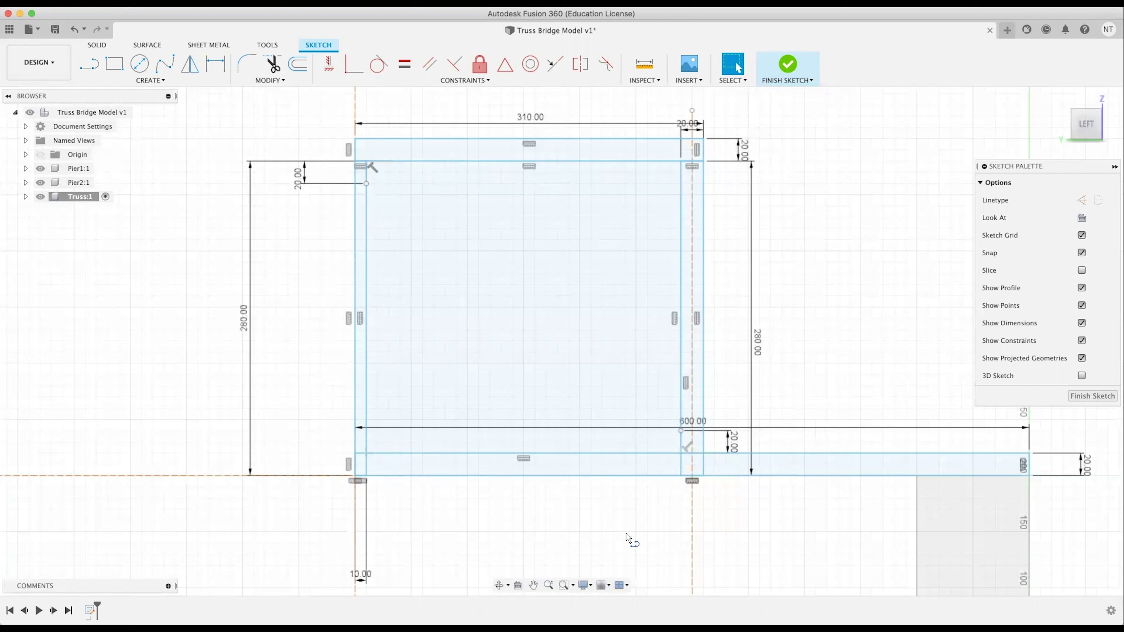
# Draw a 20 mm horizontal line along the bottom chord's upper edge, from the 20 mm wide member's inner edge toward the centre line.
pyautogui.press('l')
pyautogui.click(681, 453)
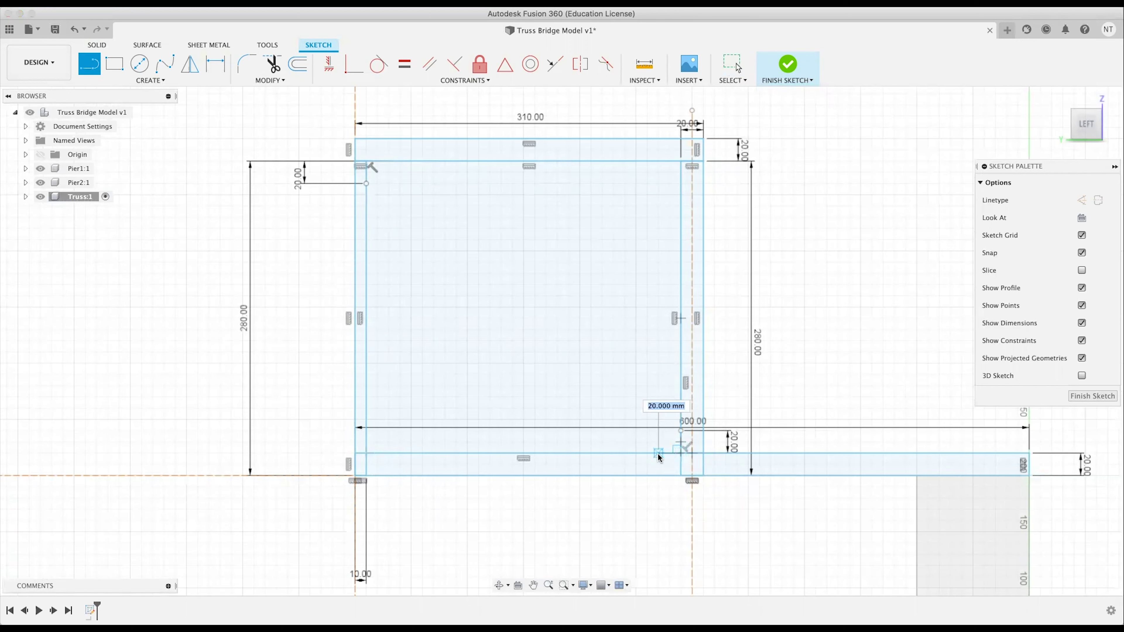
pyautogui.click(659, 453)
pyautogui.press('Escape')
pyautogui.click(668, 454)
pyautogui.press('Escape')
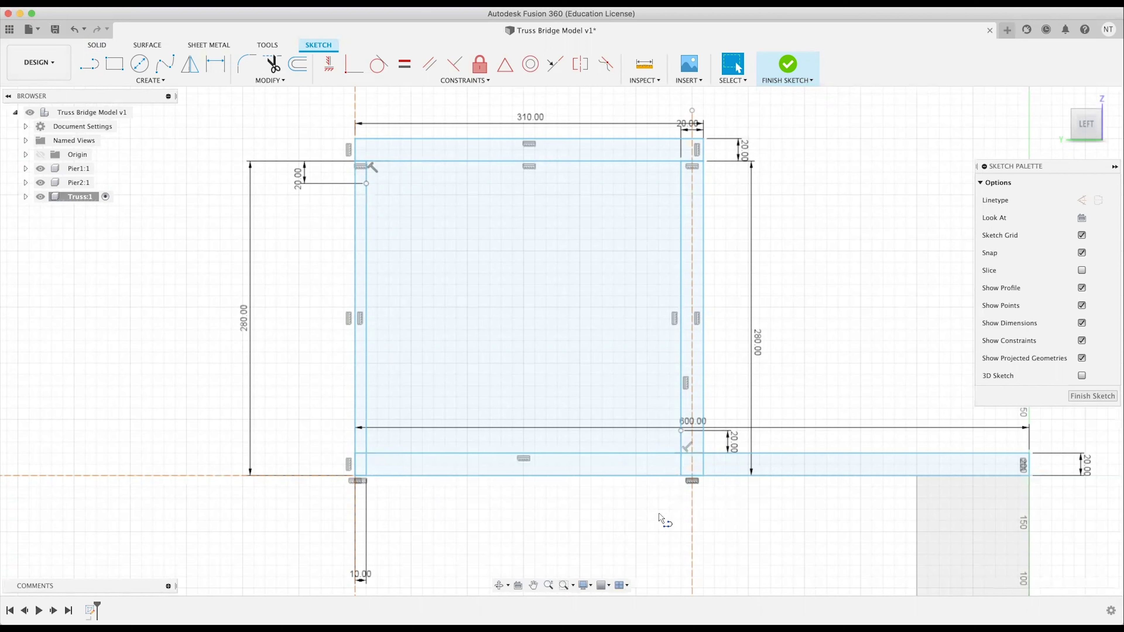
# Draw two parallel diagonal lines joining the ends of the 20 mm corner lines to form a brace across the frame.
pyautogui.press('l')
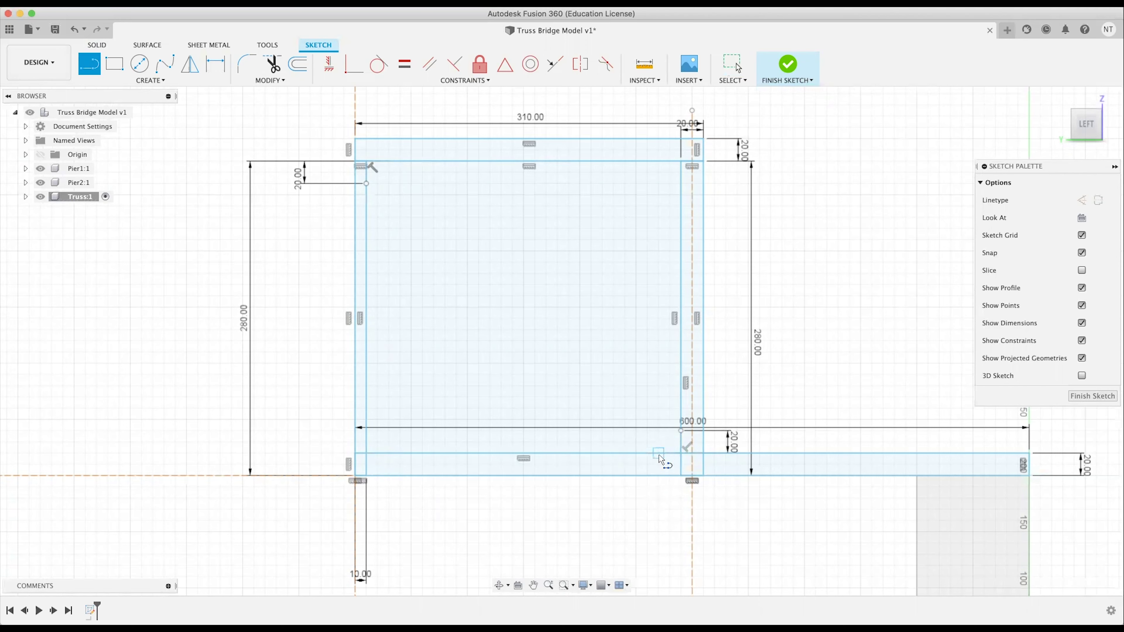
pyautogui.click(659, 453)
pyautogui.click(366, 184)
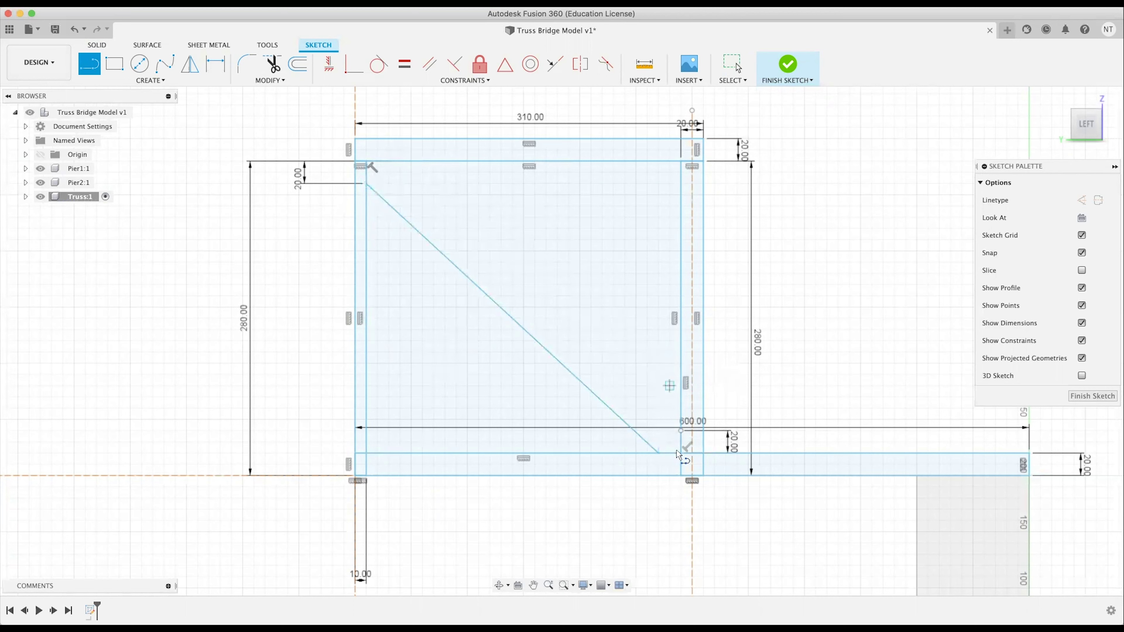
pyautogui.click(681, 430)
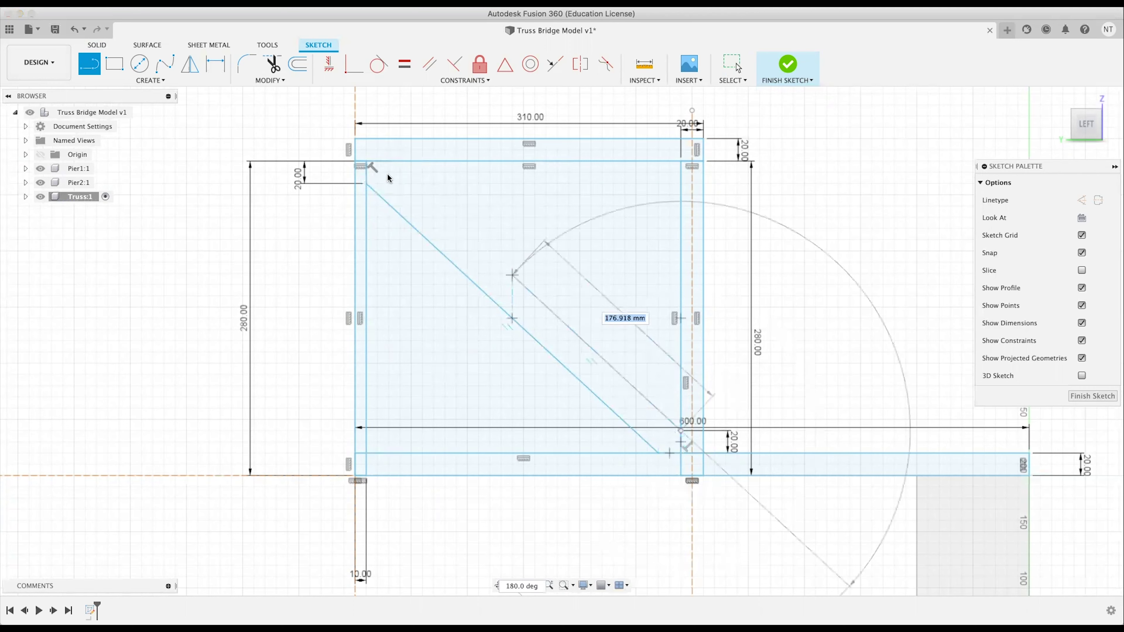
pyautogui.click(589, 237)
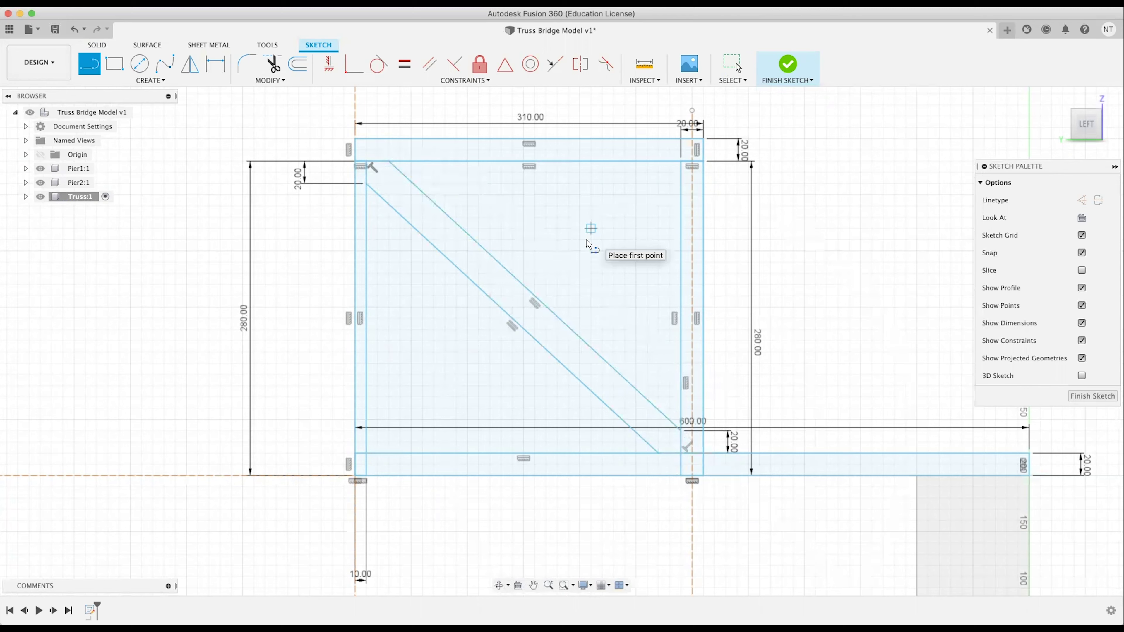
pyautogui.press('Escape')
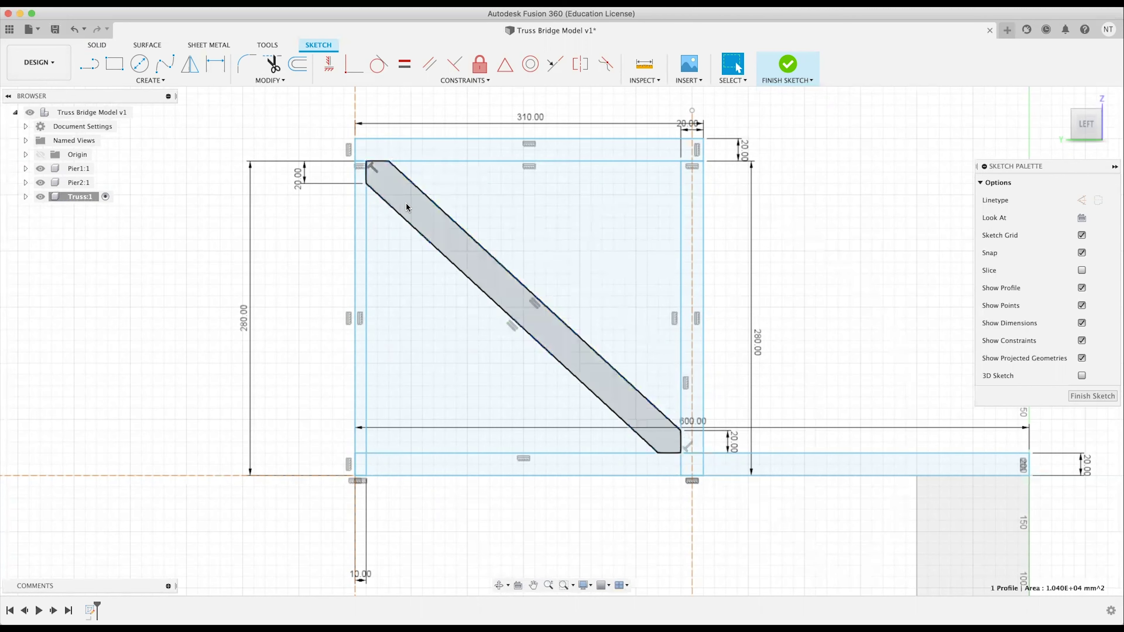
pyautogui.click(406, 209)
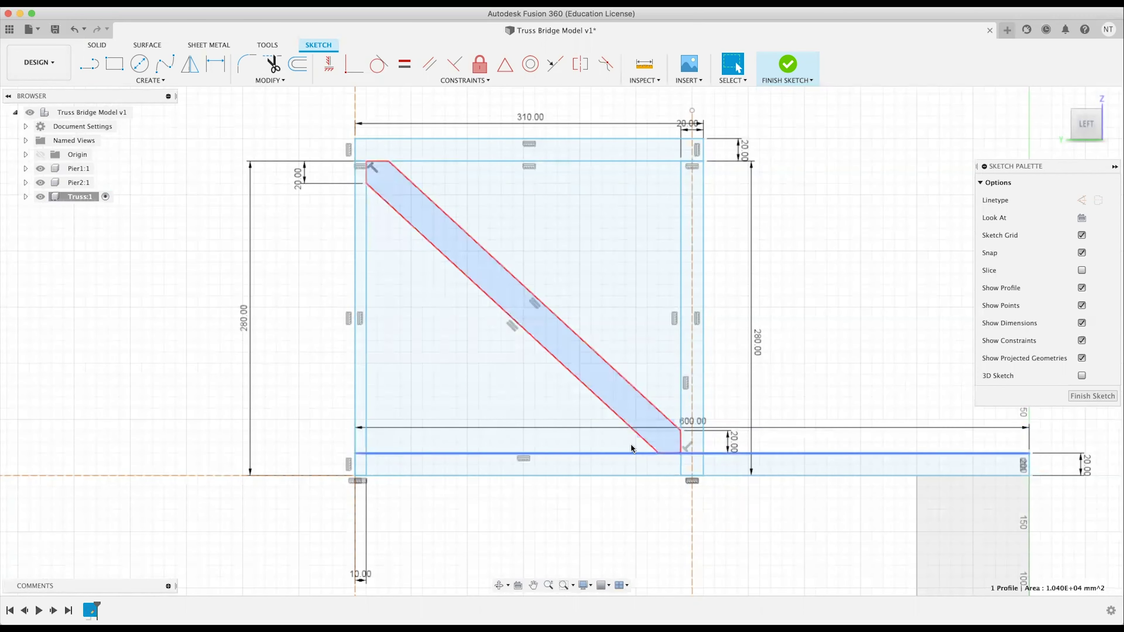
pyautogui.press('Escape')
# Draw a 20 mm horizontal line along the bottom chord's upper edge, inward from its outer end above the pier.
pyautogui.scroll(-3, 588, 304)
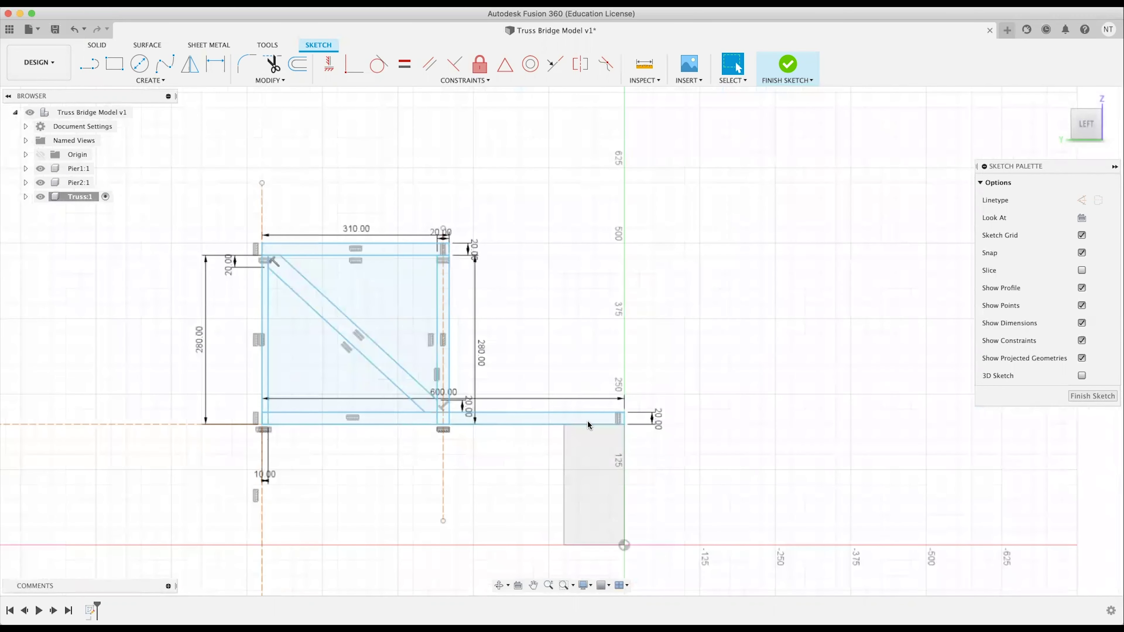
pyautogui.scroll(3, 615, 418)
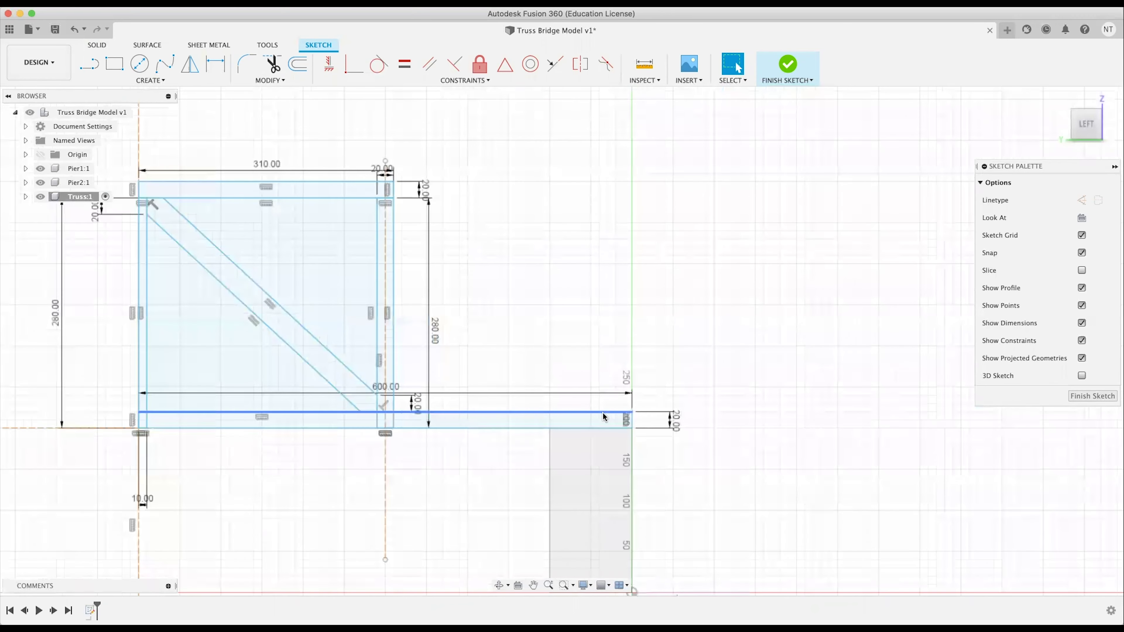
pyautogui.moveTo(708, 428); pyautogui.dragTo(735, 412, button='middle')
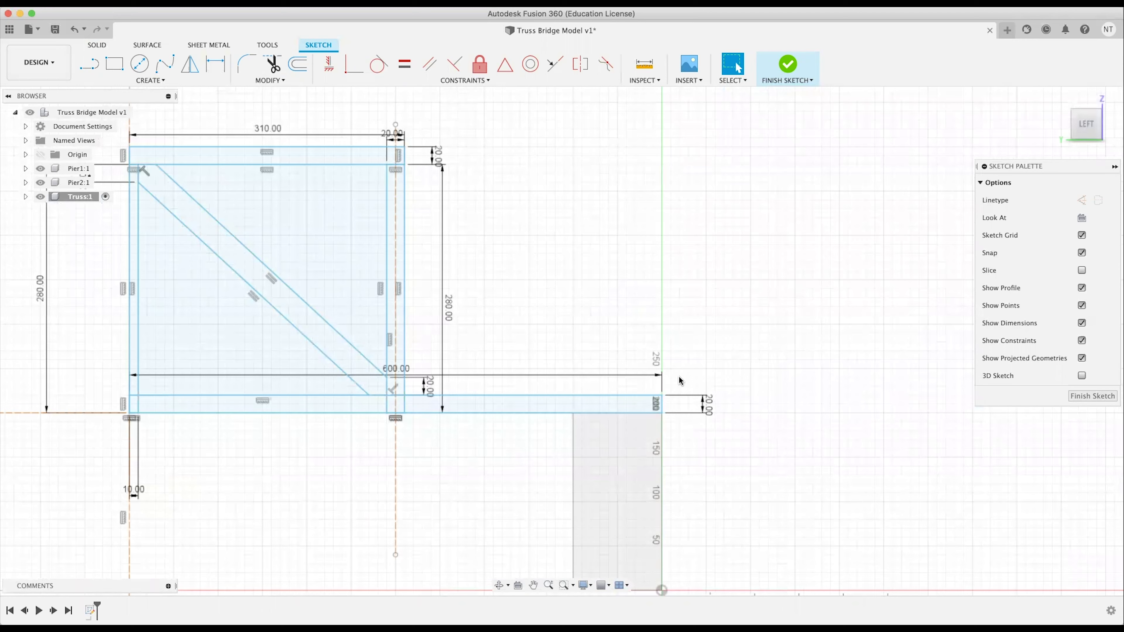
pyautogui.press('l')
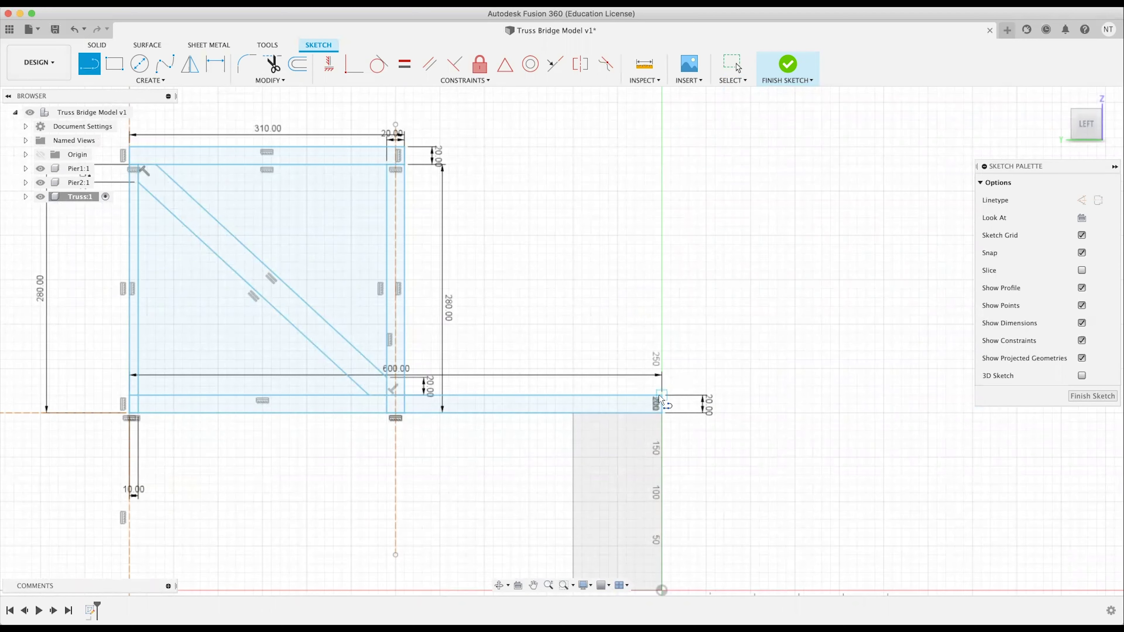
pyautogui.click(662, 396)
pyautogui.write('20')
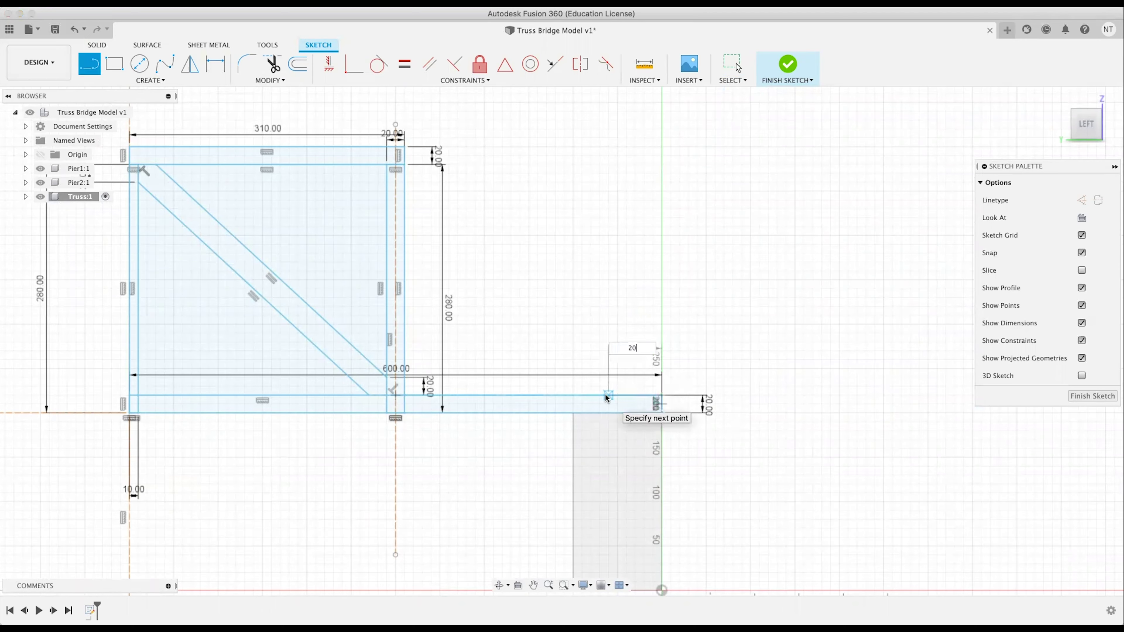
pyautogui.press('Return')
pyautogui.press('Escape')
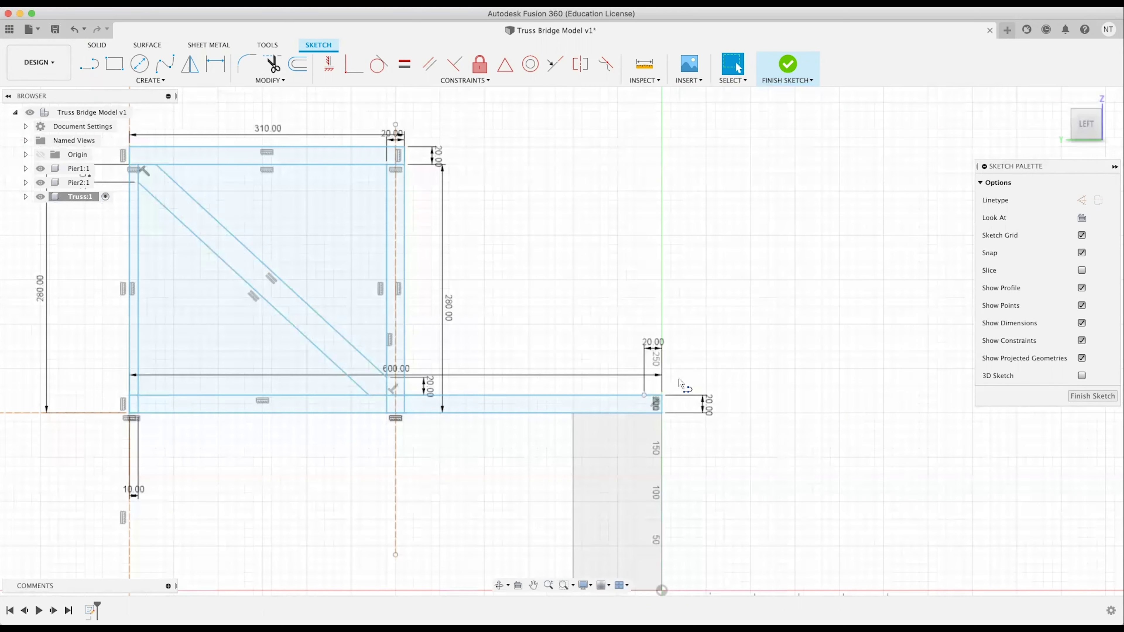
# Draw a 20 mm vertical line up from the bottom chord's outer upper corner.
pyautogui.press('l')
pyautogui.click(663, 395)
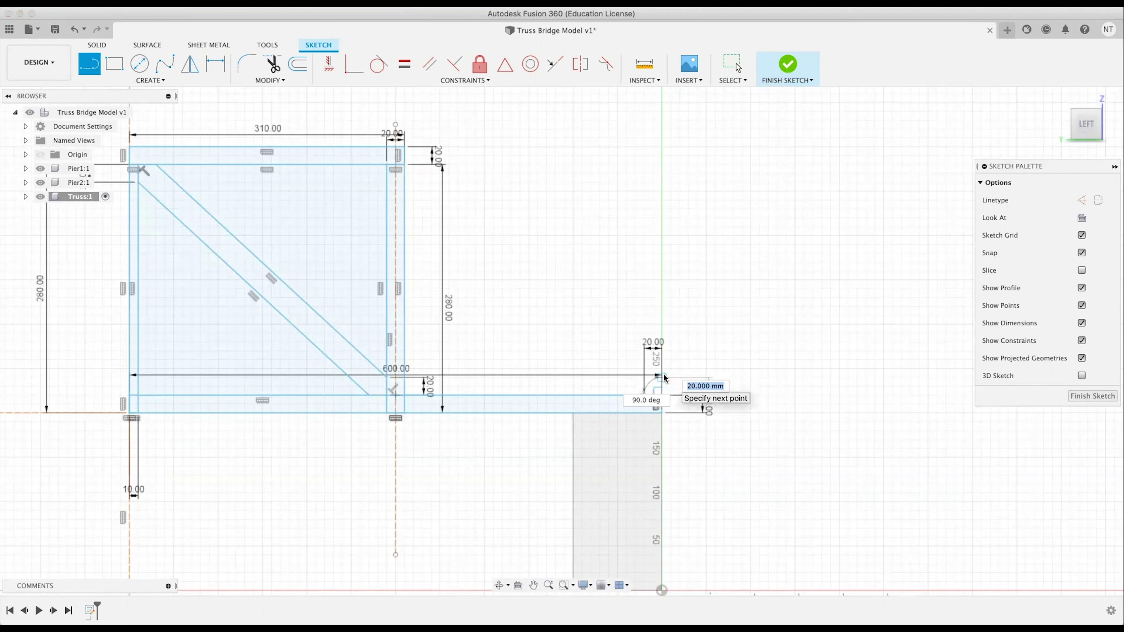
pyautogui.write('20')
pyautogui.press('Return')
pyautogui.press('Escape')
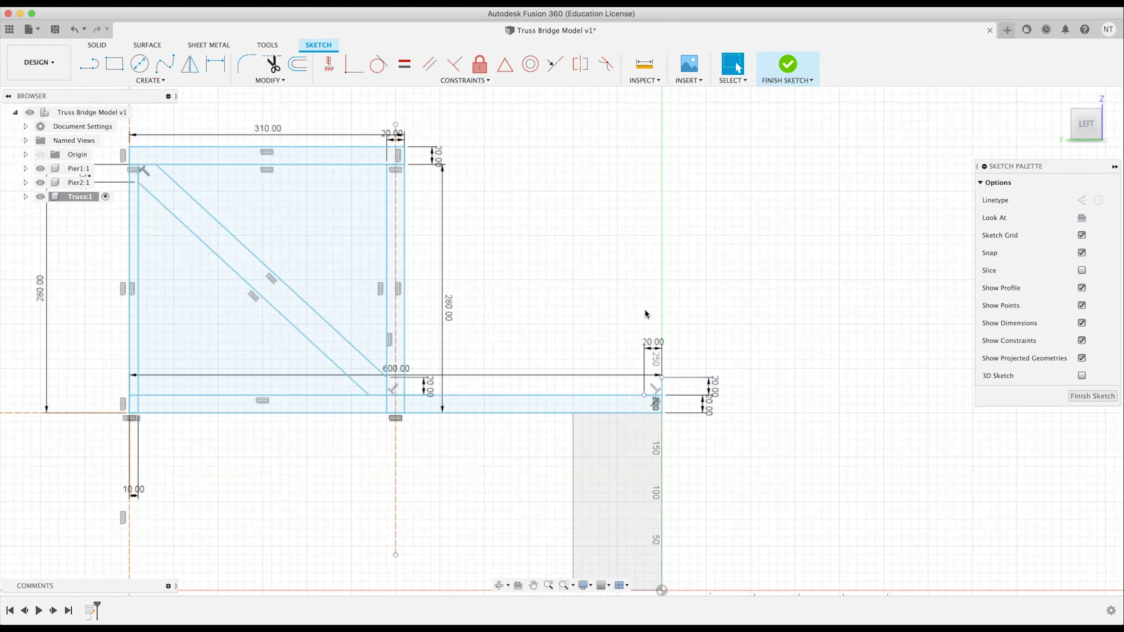
# Draw two diagonal lines from the top chord's outer corners to the ends of the 20 mm lines, forming the sloping end member.
pyautogui.press('l')
pyautogui.click(405, 147)
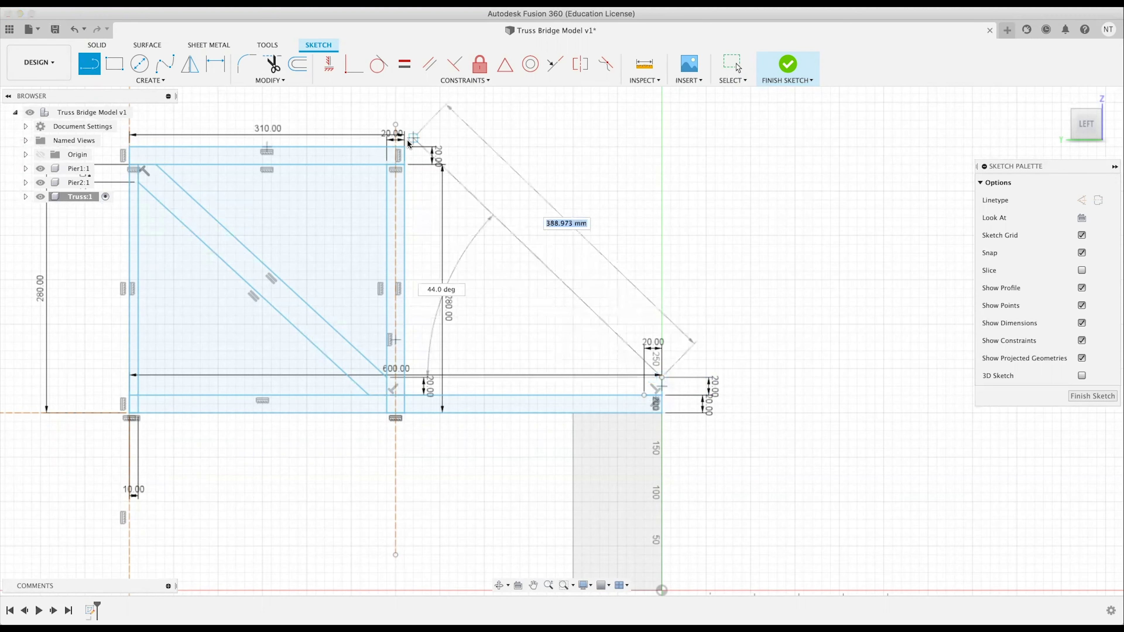
pyautogui.click(661, 377)
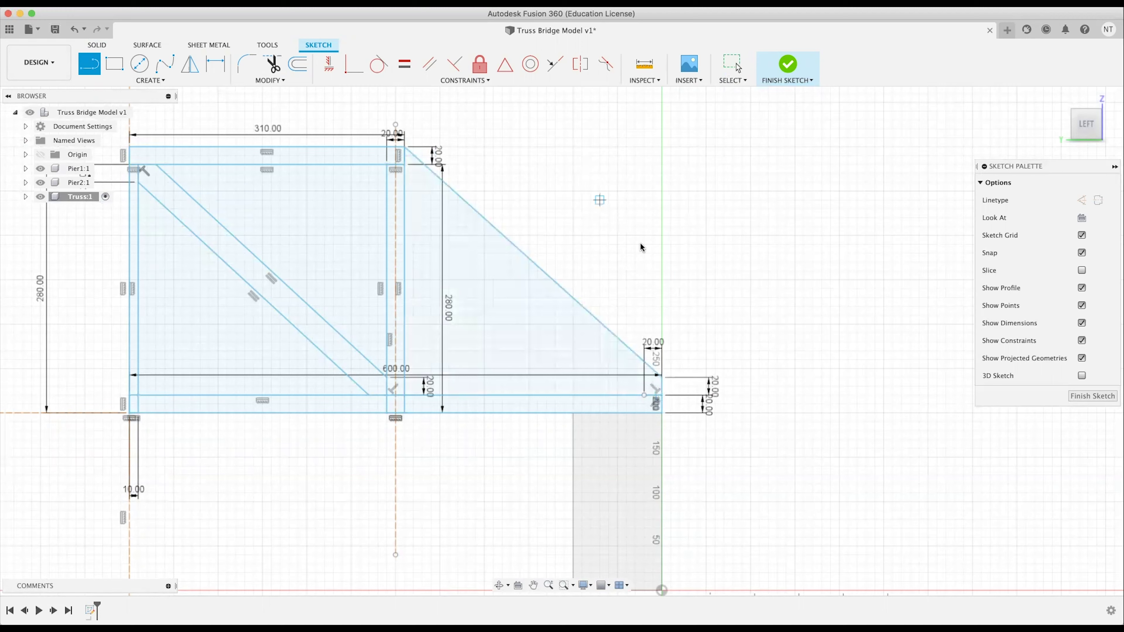
pyautogui.press('Escape')
pyautogui.press('l')
pyautogui.click(644, 393)
pyautogui.click(405, 164)
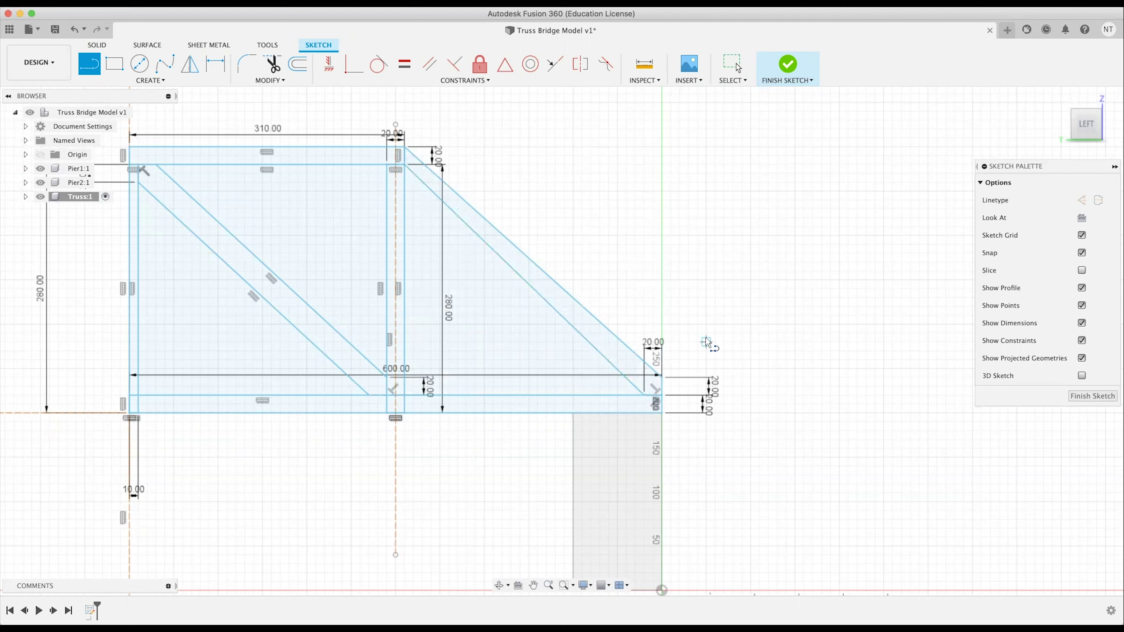
pyautogui.press('Escape')
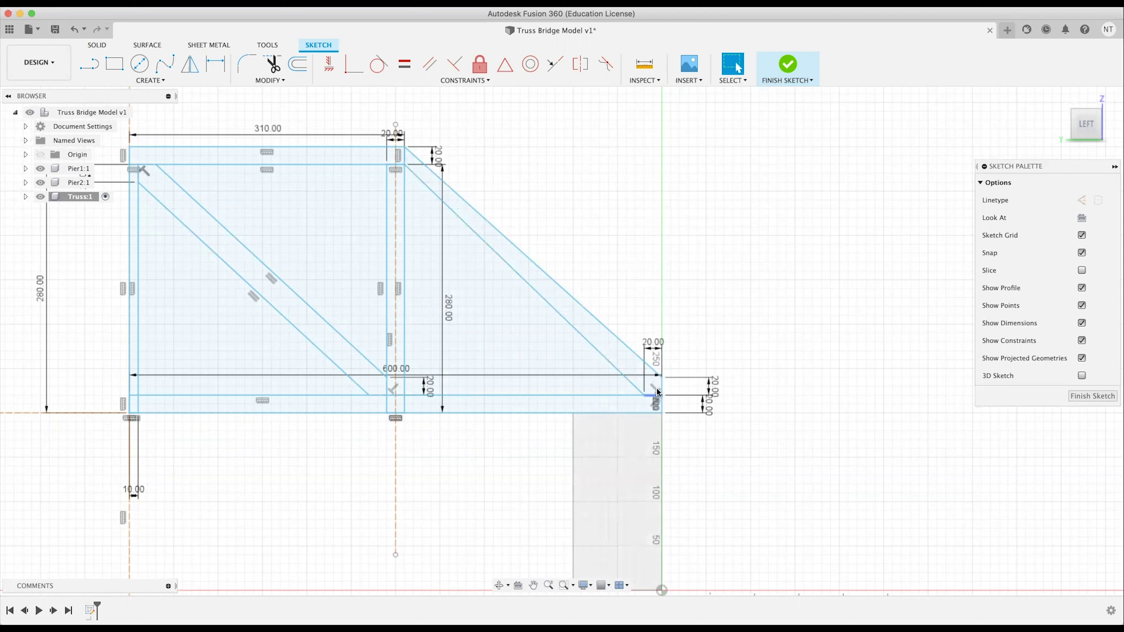
pyautogui.click(663, 392)
pyautogui.click(609, 190)
pyautogui.click(574, 328)
pyautogui.click(618, 448)
# Mirror all lines of the half-truss profile, including the short outer end line of the bottom chord, about the vertical centre line.
pyautogui.moveTo(603, 400); pyautogui.dragTo(716, 389, button='middle')
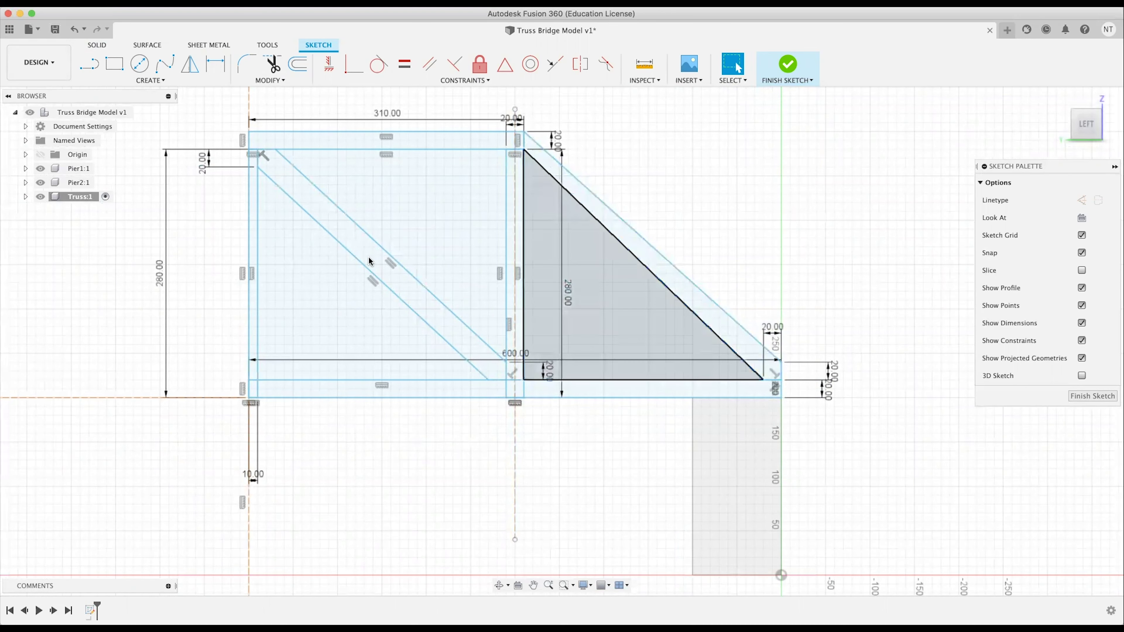
pyautogui.moveTo(372, 259); pyautogui.dragTo(473, 269, button='middle')
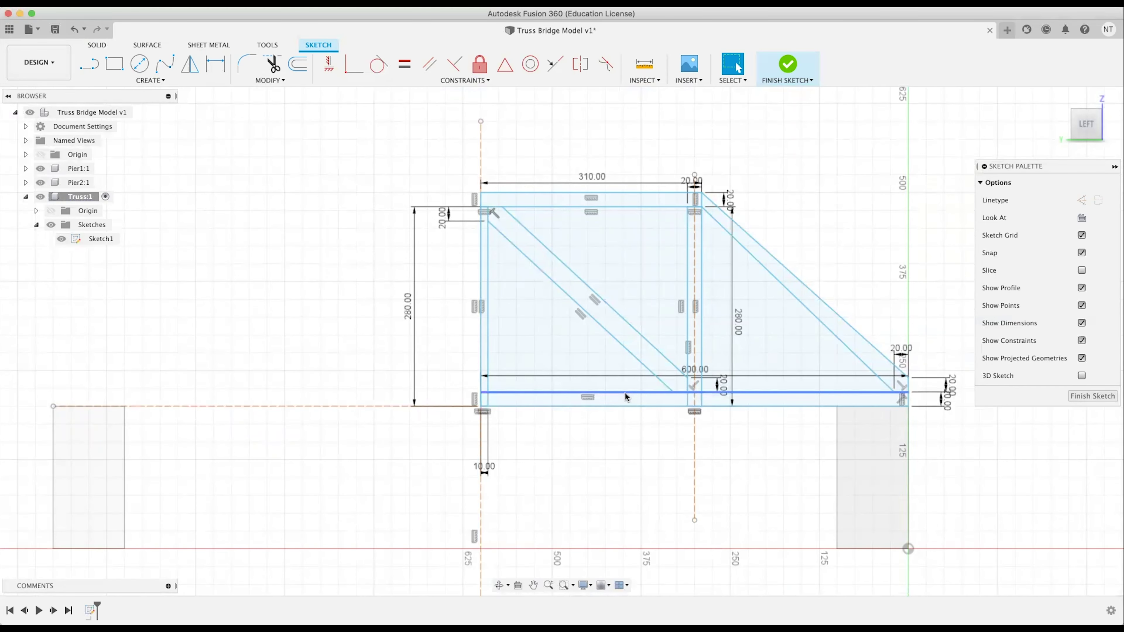
pyautogui.click(624, 392)
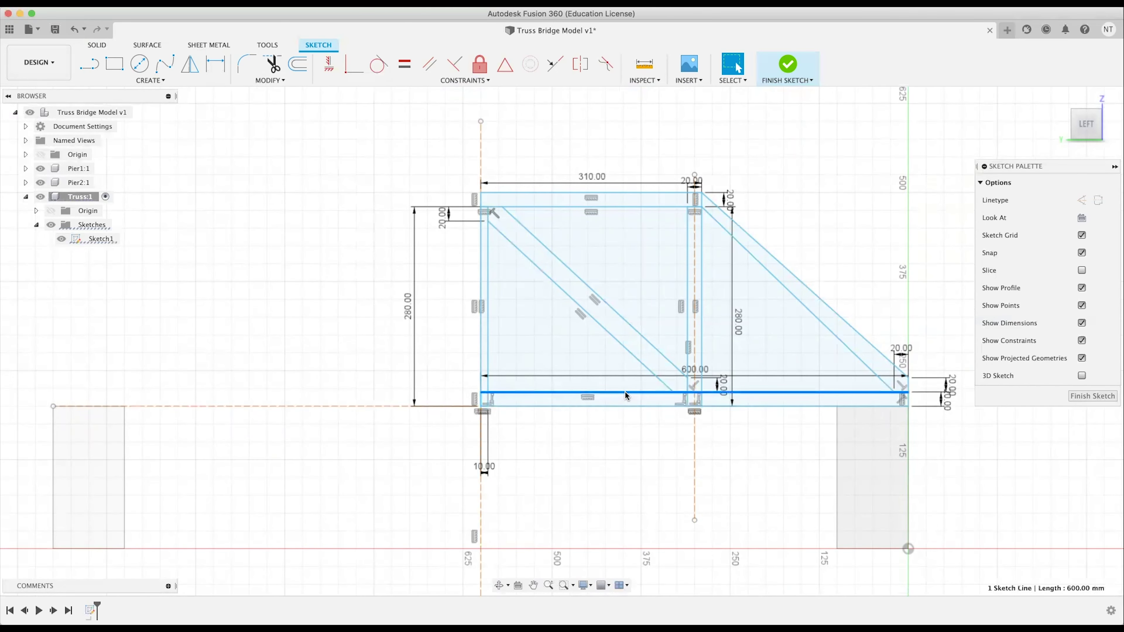
pyautogui.keyDown('shift'); pyautogui.click(632, 333); pyautogui.keyUp('shift')
pyautogui.keyDown('shift'); pyautogui.click(619, 343); pyautogui.keyUp('shift')
pyautogui.keyDown('shift'); pyautogui.click(487, 328); pyautogui.keyUp('shift')
pyautogui.keyDown('shift'); pyautogui.click(482, 327); pyautogui.keyUp('shift')
pyautogui.keyDown('shift'); pyautogui.click(584, 193); pyautogui.keyUp('shift')
pyautogui.keyDown('shift'); pyautogui.click(586, 207); pyautogui.keyUp('shift')
pyautogui.keyDown('shift'); pyautogui.click(763, 247); pyautogui.keyUp('shift')
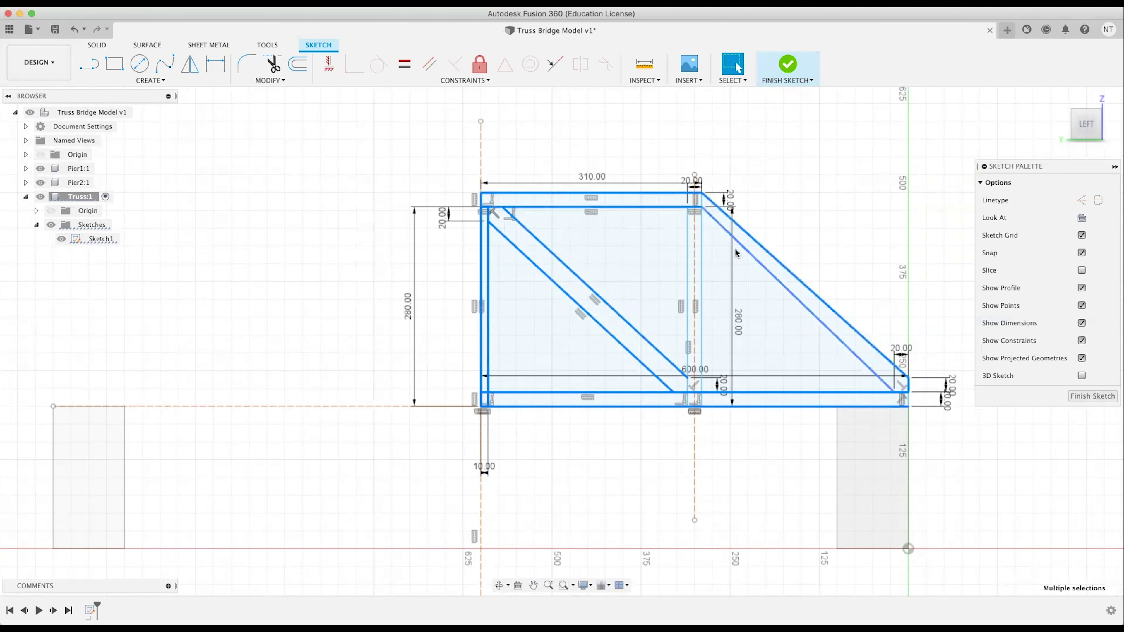
pyautogui.keyDown('shift'); pyautogui.click(782, 289); pyautogui.keyUp('shift')
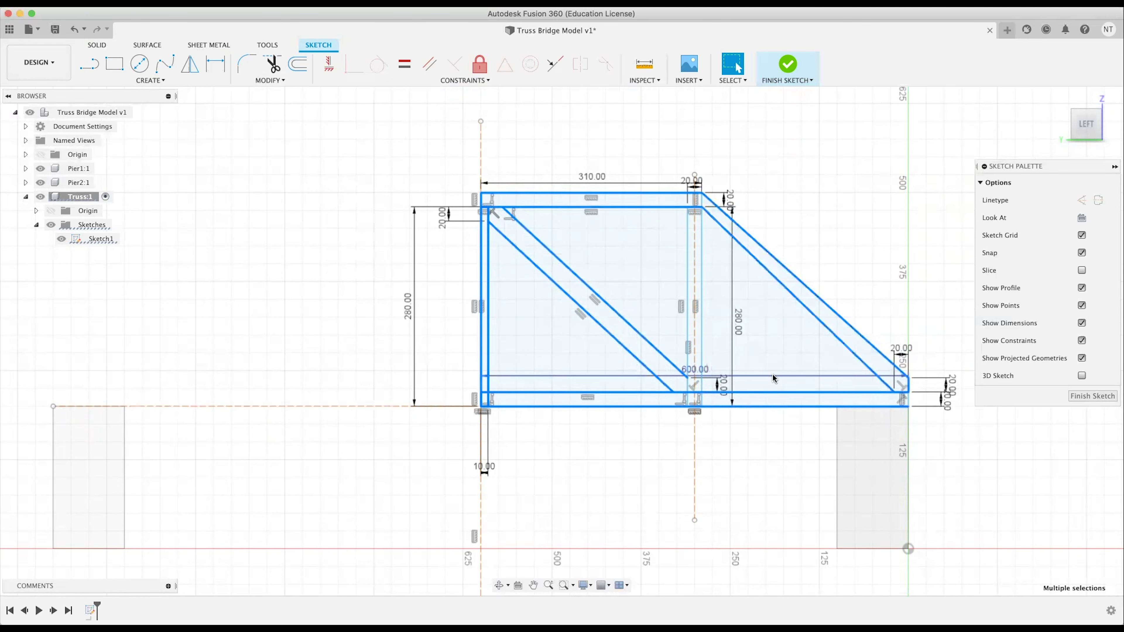
pyautogui.keyDown('shift'); pyautogui.click(702, 333); pyautogui.keyUp('shift')
pyautogui.keyDown('shift'); pyautogui.click(689, 333); pyautogui.keyUp('shift')
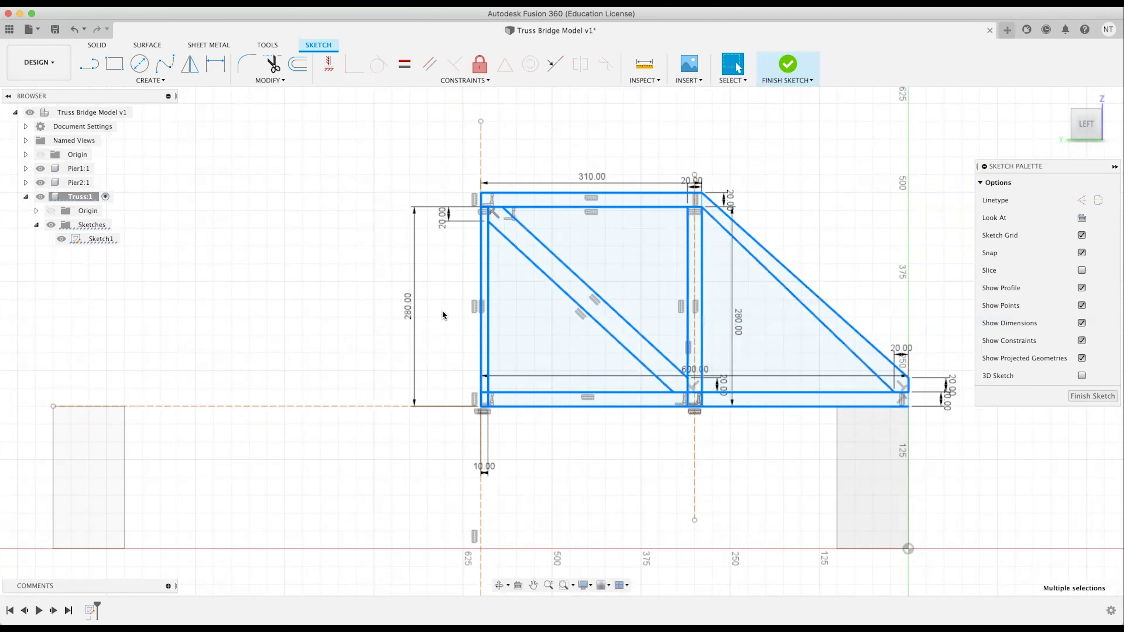
pyautogui.moveTo(415, 273); pyautogui.dragTo(344, 291, button='middle')
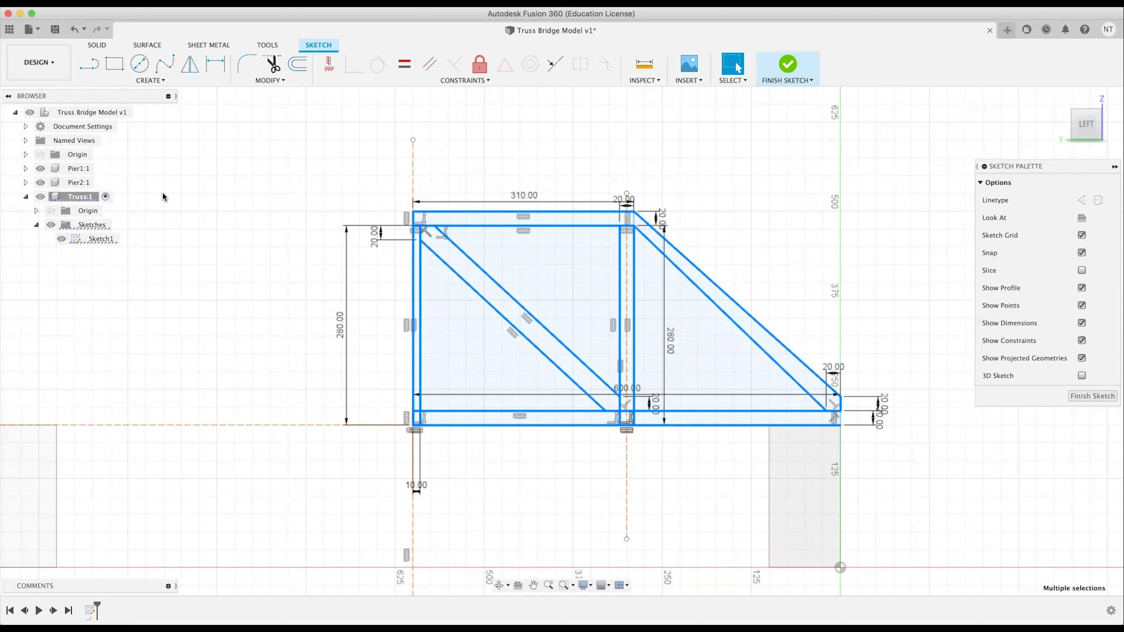
pyautogui.click(151, 82)
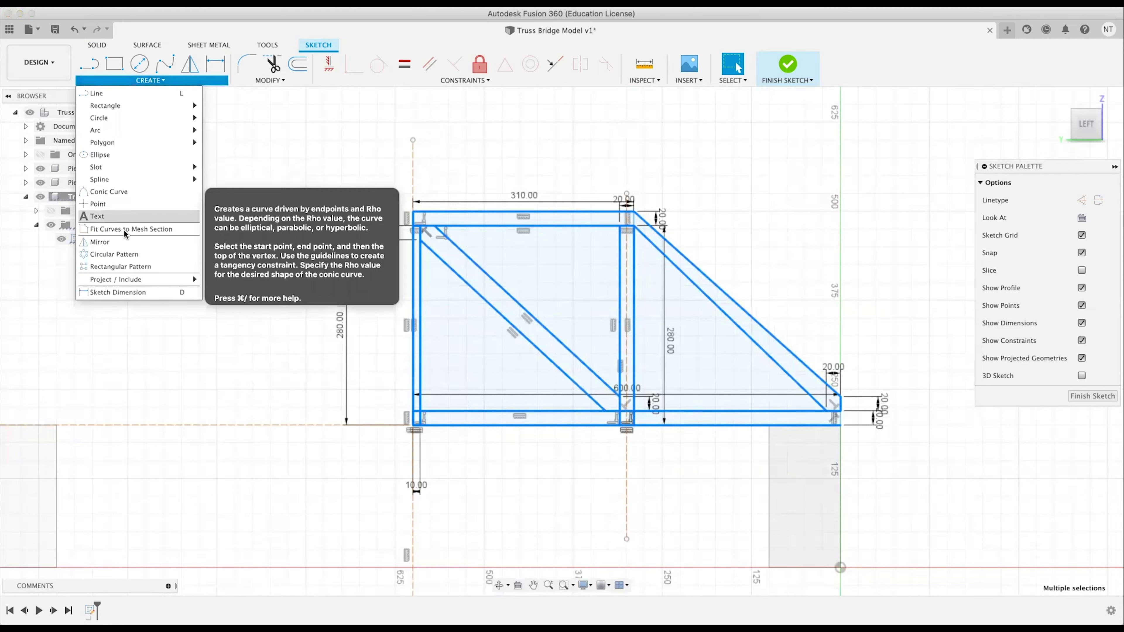
pyautogui.click(127, 242)
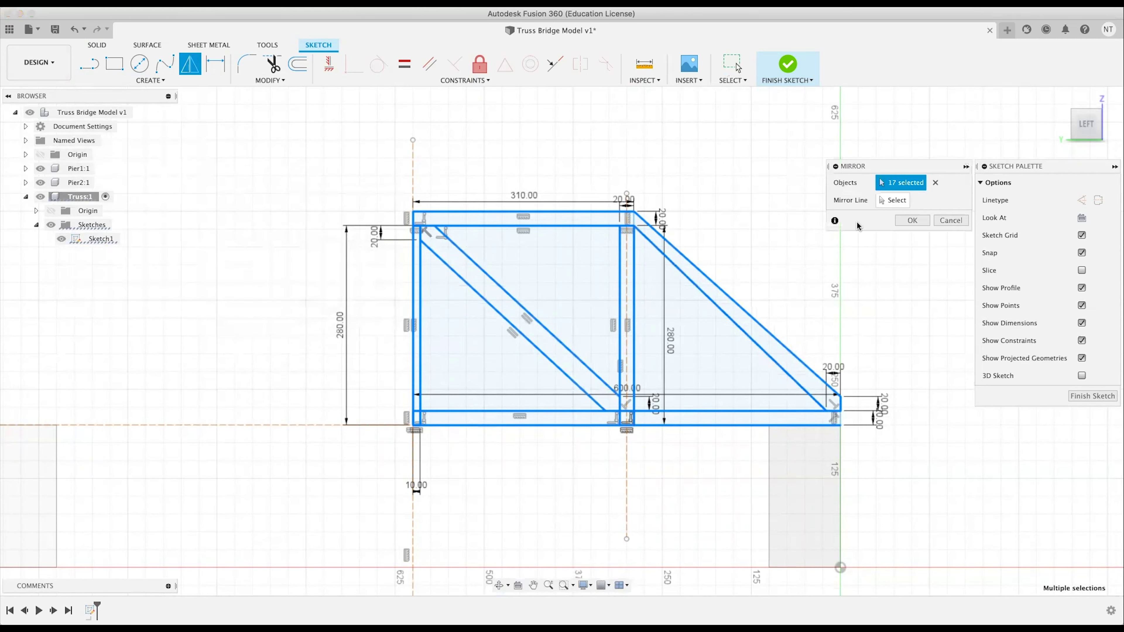
pyautogui.click(842, 418)
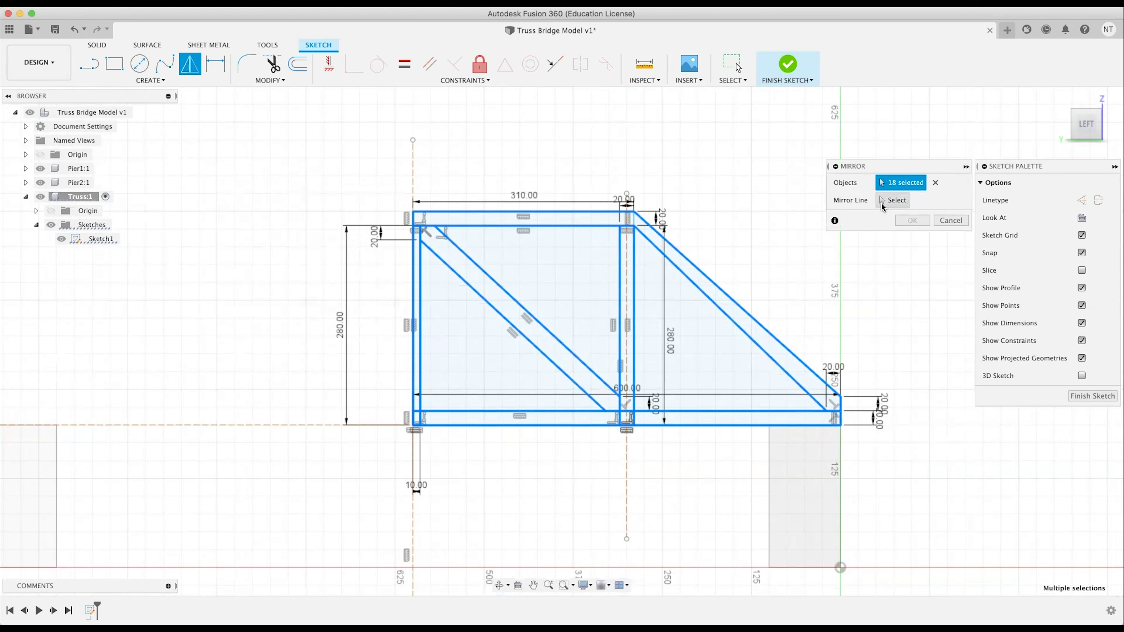
pyautogui.click(901, 203)
pyautogui.click(413, 165)
pyautogui.click(905, 220)
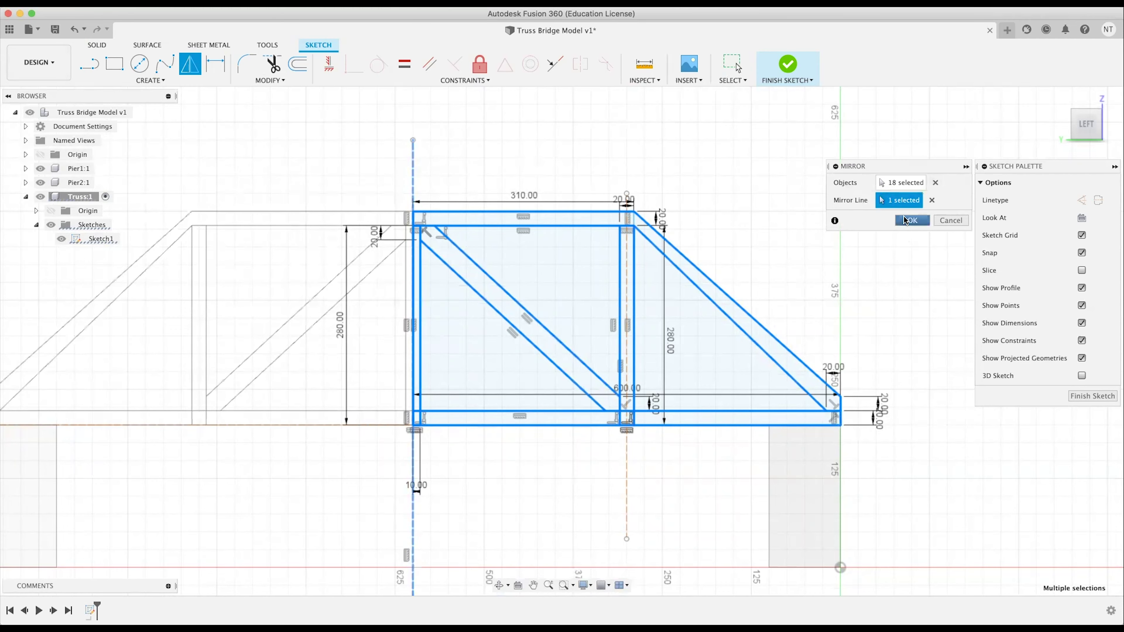
# Extrude all chord, vertical, diagonal and sloping end member profiles of the full truss 20 mm over the piers as a new body.
pyautogui.moveTo(347, 230); pyautogui.dragTo(505, 232, button='middle')
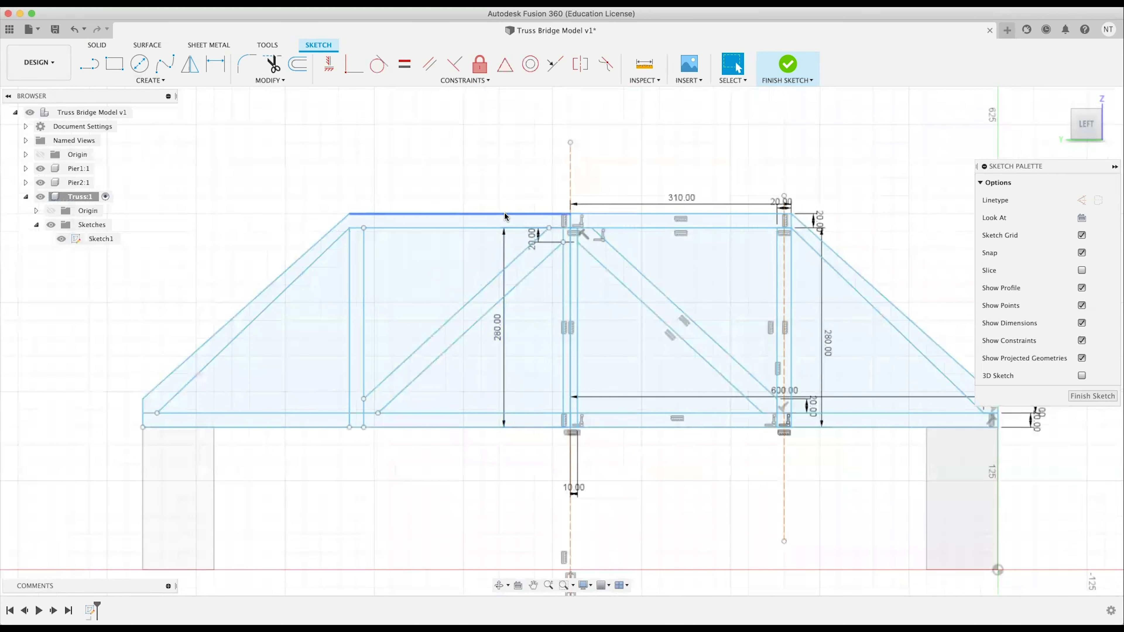
pyautogui.click(383, 221)
pyautogui.click(668, 221)
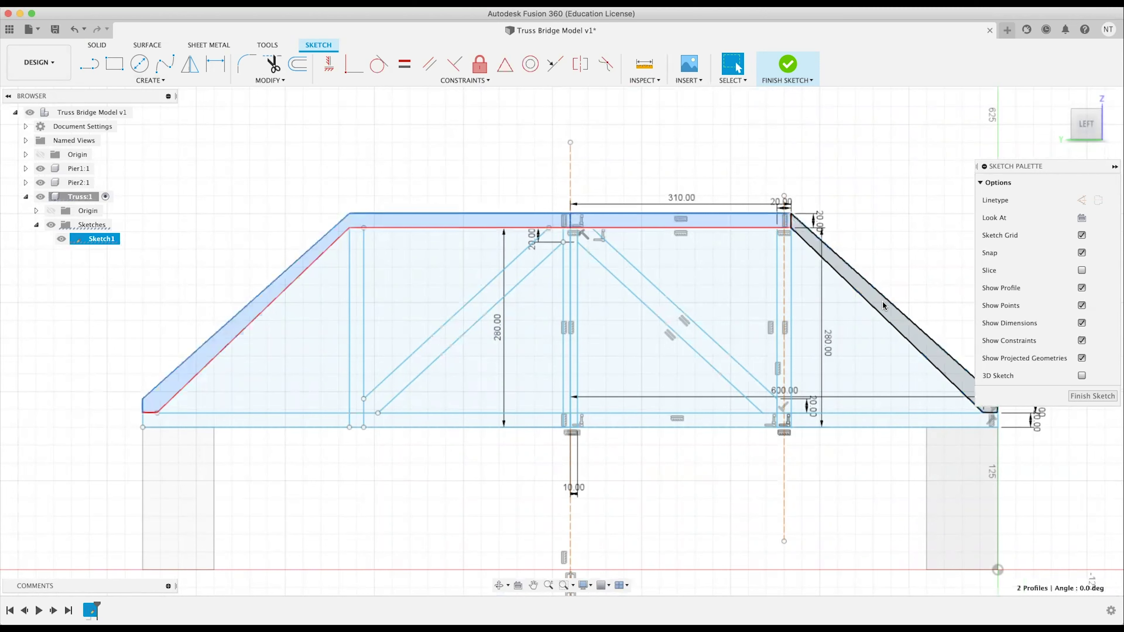
pyautogui.press('e')
pyautogui.click(860, 287)
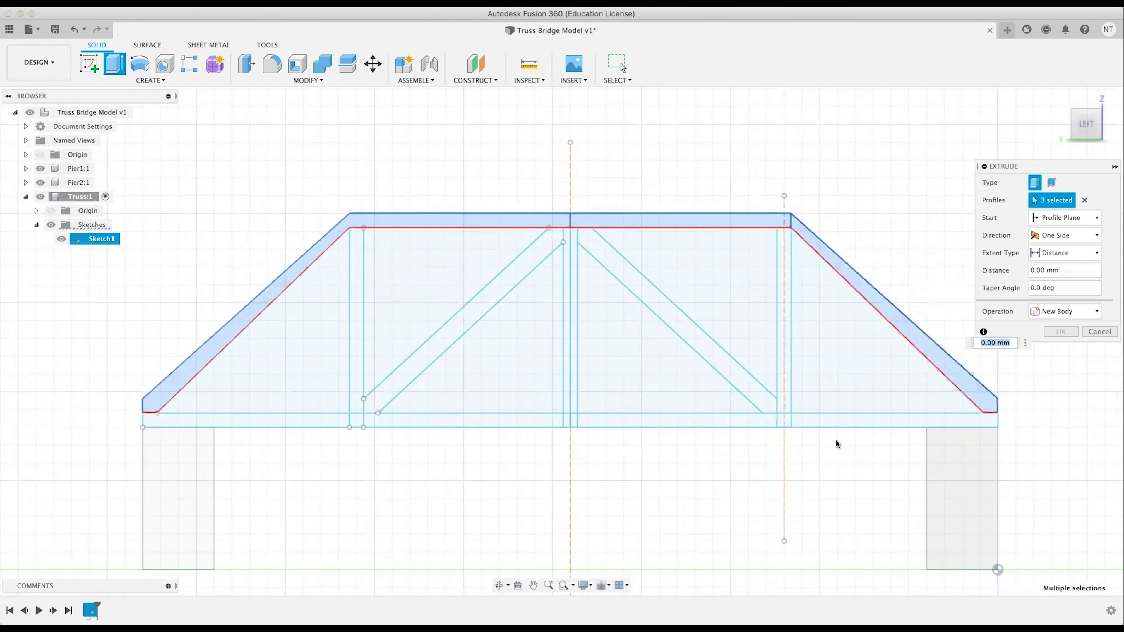
pyautogui.click(787, 421)
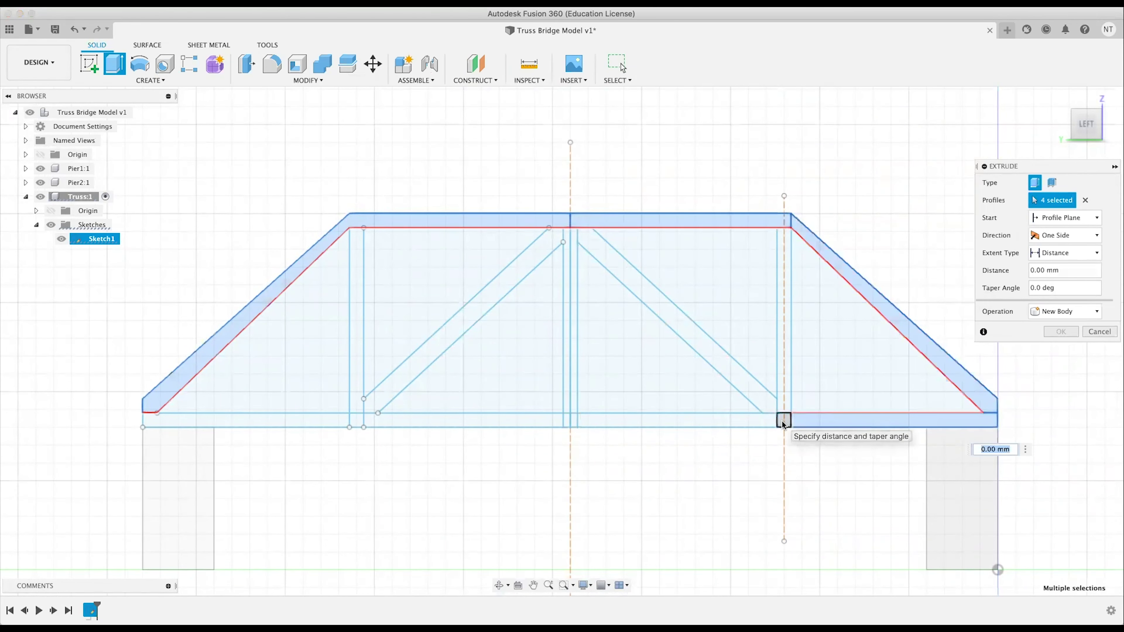
pyautogui.click(728, 421)
pyautogui.click(747, 380)
pyautogui.click(790, 364)
pyautogui.click(574, 381)
pyautogui.click(569, 423)
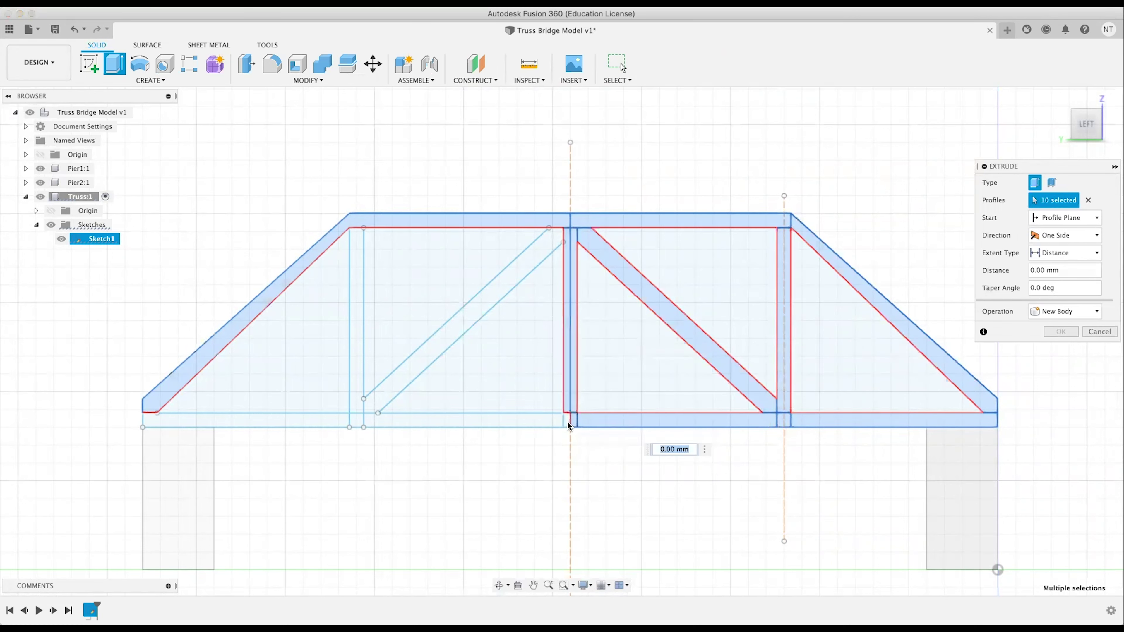
pyautogui.click(509, 422)
pyautogui.click(399, 376)
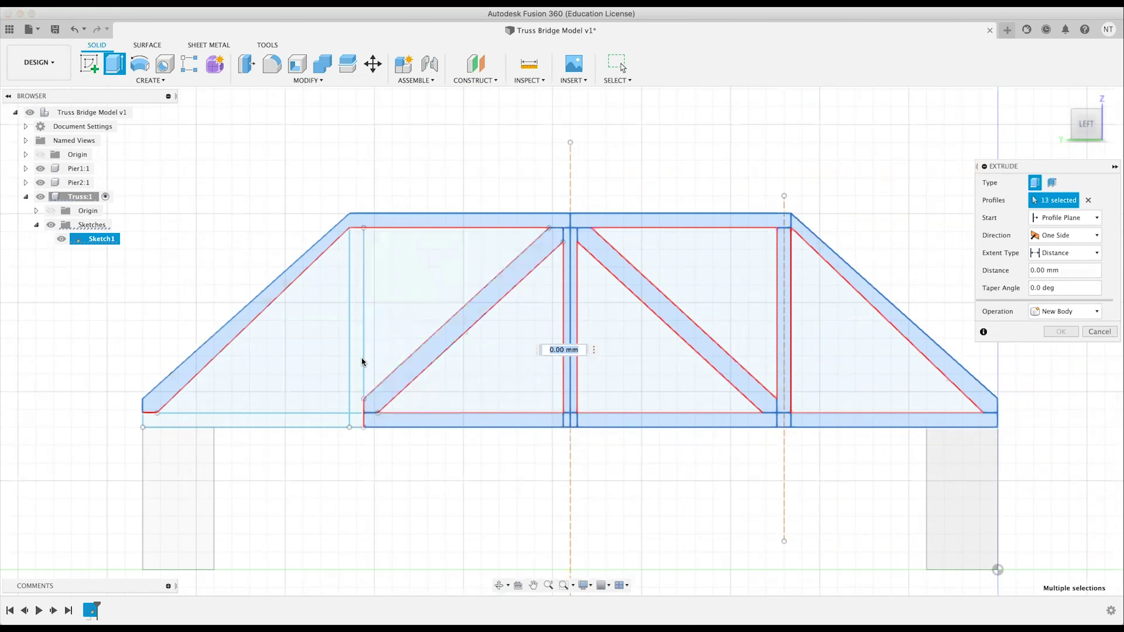
pyautogui.click(357, 390)
pyautogui.click(285, 419)
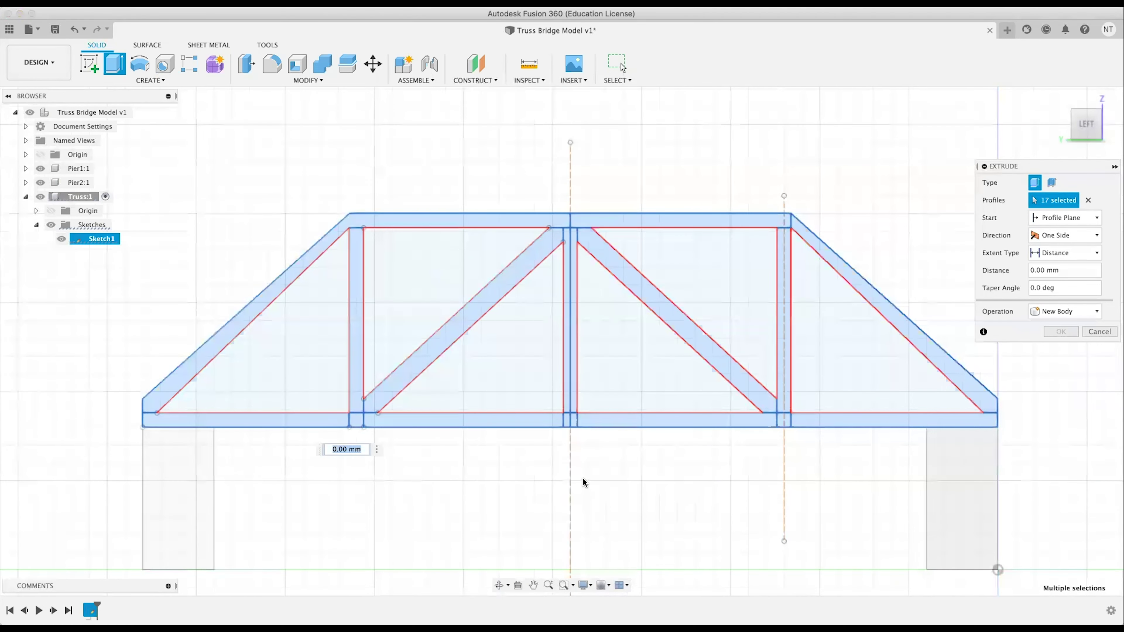
pyautogui.moveTo(665, 457)
pyautogui.keyDown('shift'); pyautogui.mouseDown(button='middle')
pyautogui.moveTo(579, 459)
pyautogui.moveTo(550, 472)
pyautogui.moveTo(577, 469)
pyautogui.moveTo(564, 472)
pyautogui.mouseUp(button='middle'); pyautogui.keyUp('shift')
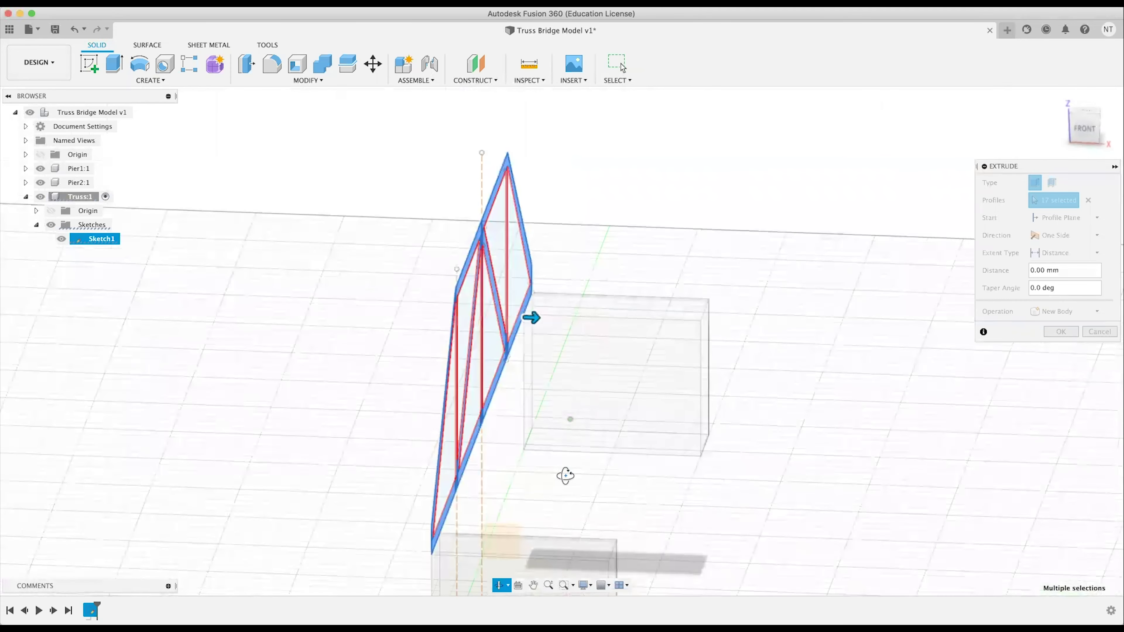
pyautogui.moveTo(525, 327); pyautogui.dragTo(561, 323)
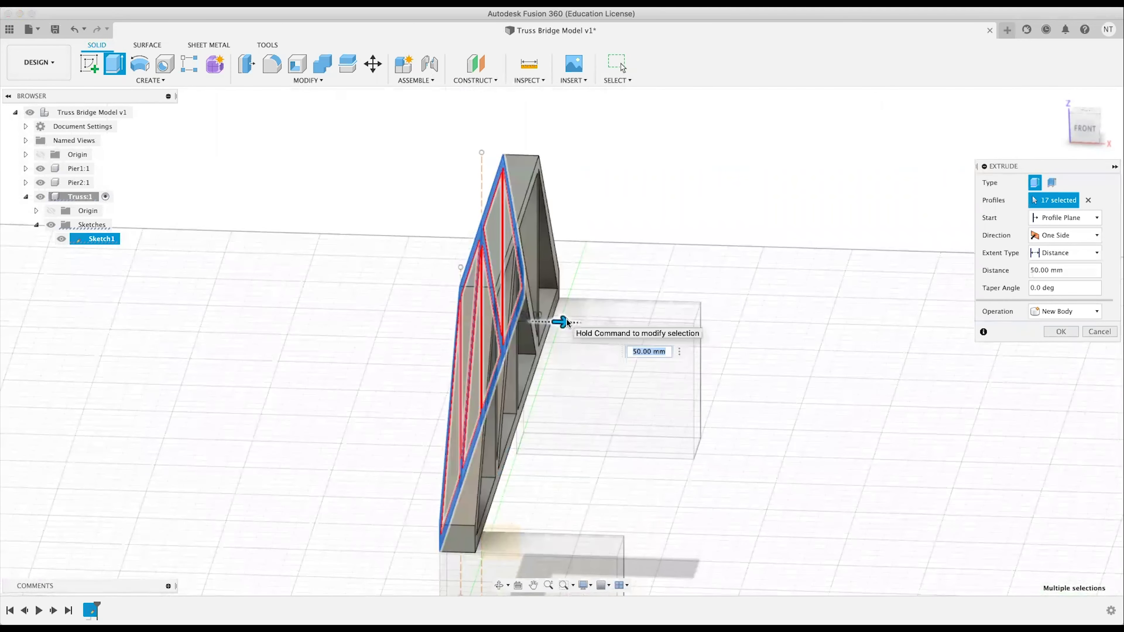
pyautogui.write('20')
pyautogui.press('Return')
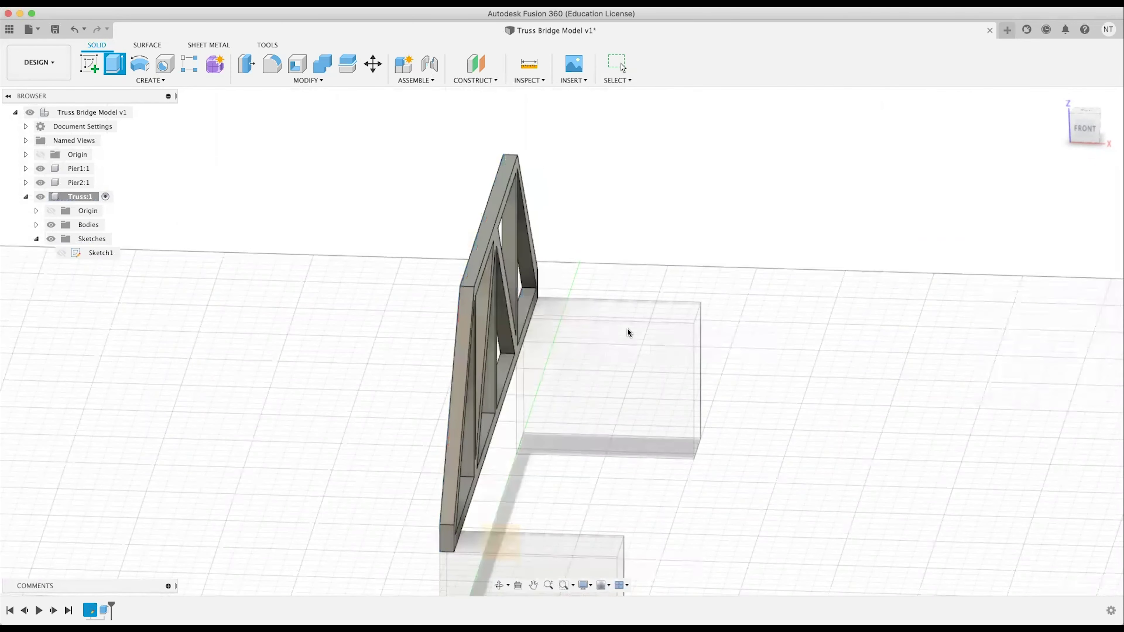
pyautogui.keyDown('shift'); pyautogui.moveTo(725, 483); pyautogui.dragTo(794, 477, button='middle'); pyautogui.keyUp('shift')
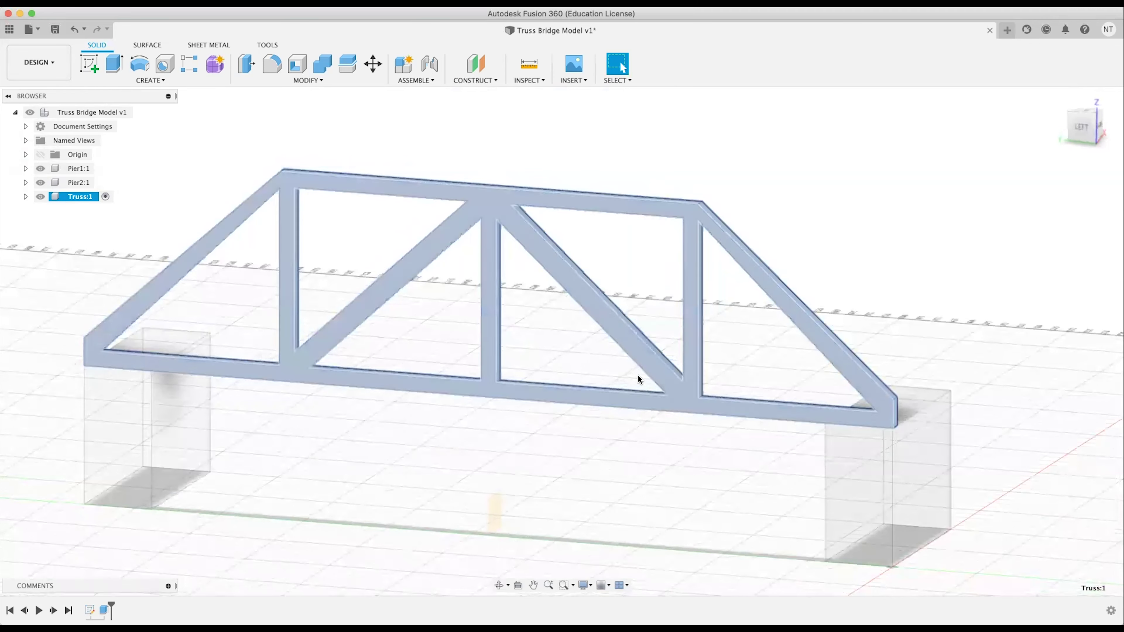
pyautogui.moveTo(594, 456)
pyautogui.keyDown('shift'); pyautogui.mouseDown(button='middle')
pyautogui.moveTo(529, 457)
pyautogui.moveTo(577, 464)
pyautogui.mouseUp(button='middle'); pyautogui.keyUp('shift')
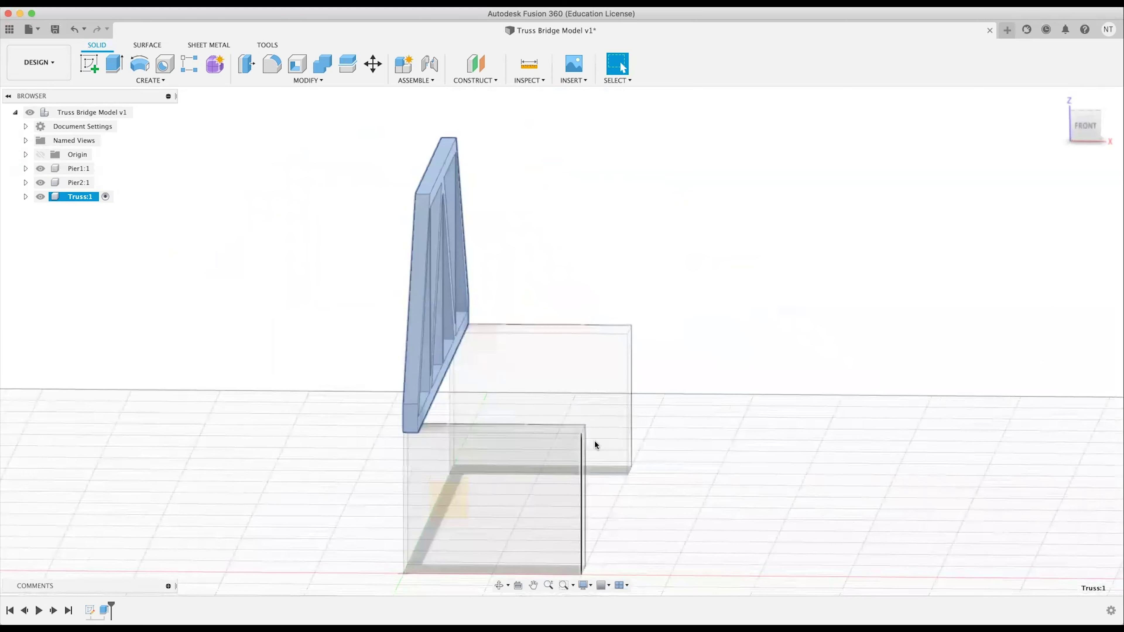
# Create a construction plane offset 125 mm from the YZ plane, running through the middle of the piers.
pyautogui.keyDown('shift'); pyautogui.moveTo(628, 388); pyautogui.dragTo(643, 435, button='middle'); pyautogui.keyUp('shift')
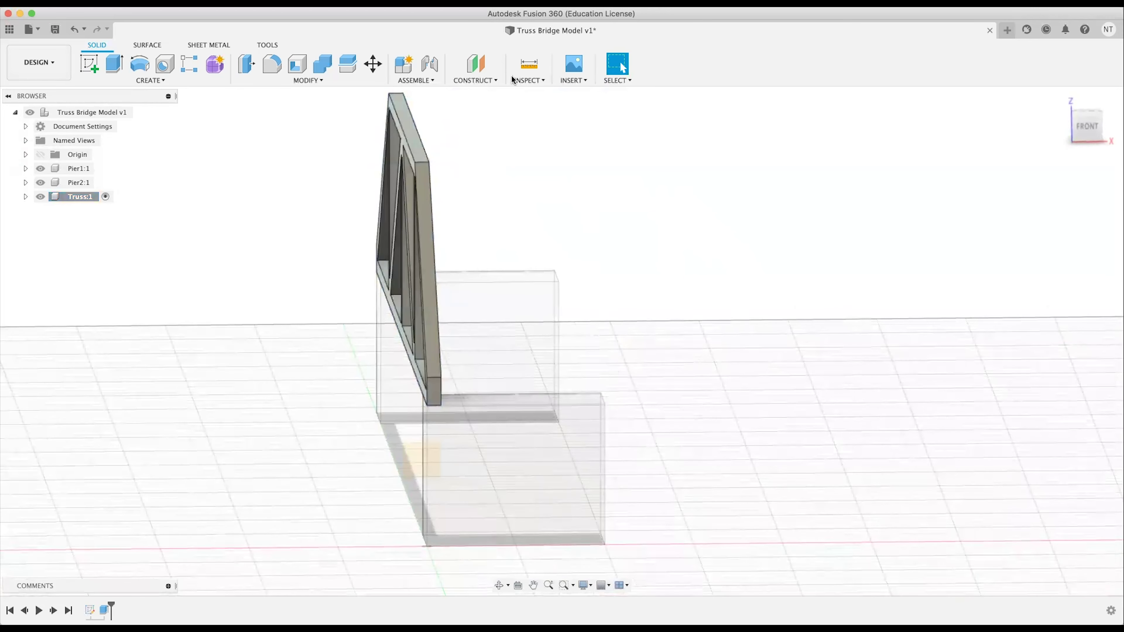
pyautogui.click(471, 70)
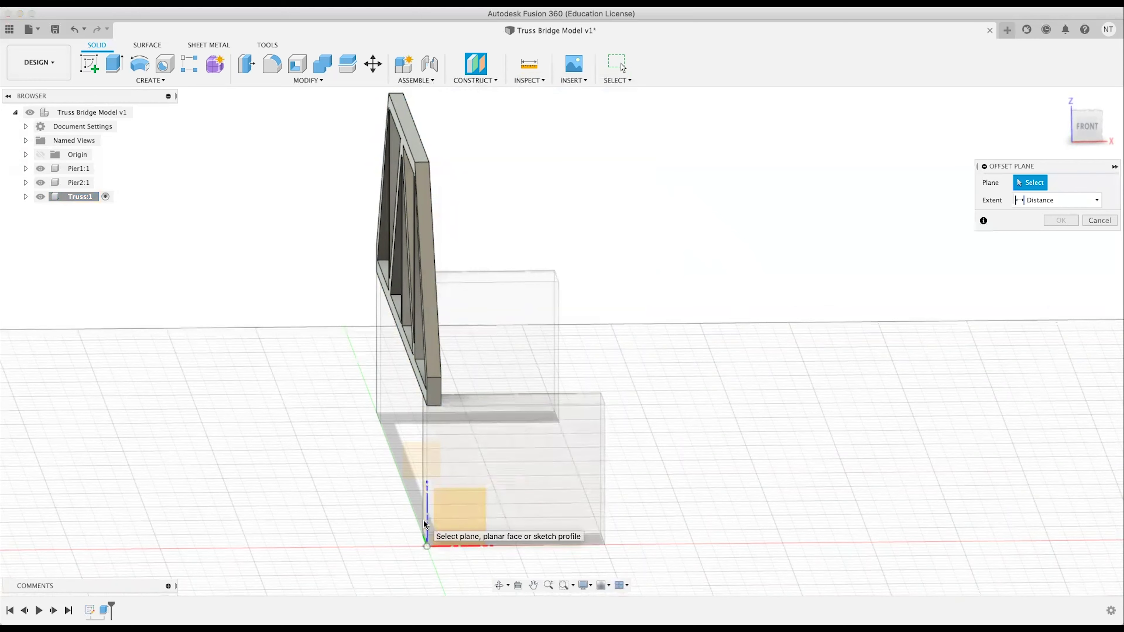
pyautogui.keyDown('shift'); pyautogui.moveTo(424, 521); pyautogui.dragTo(567, 497, button='middle'); pyautogui.keyUp('shift')
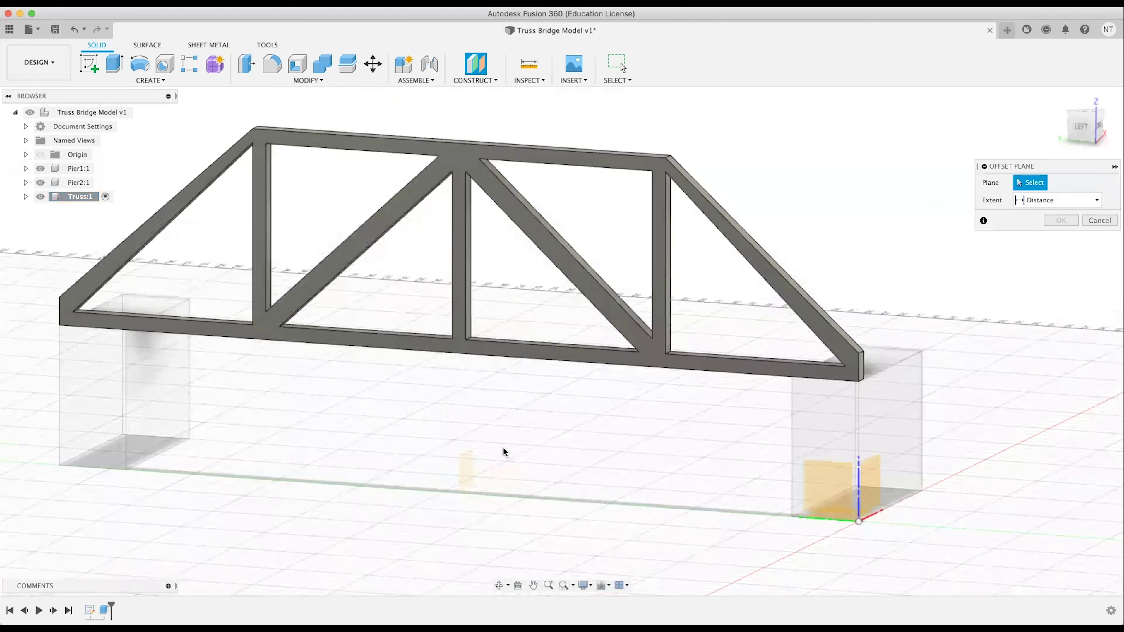
pyautogui.moveTo(504, 448); pyautogui.dragTo(401, 405, button='middle')
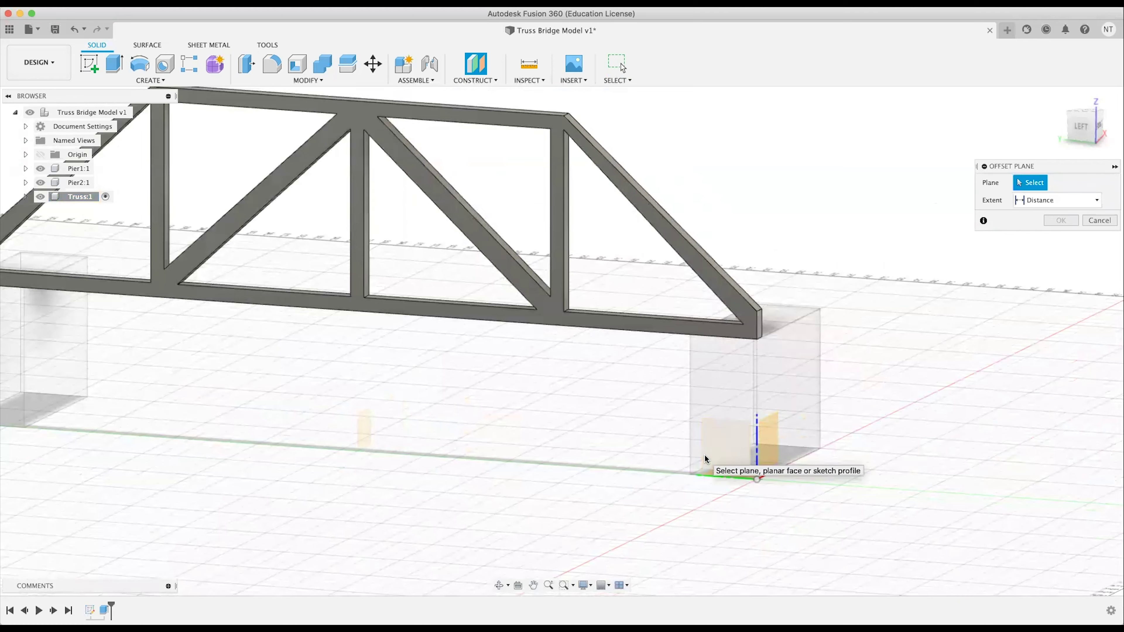
pyautogui.moveTo(704, 455); pyautogui.dragTo(572, 392, button='middle')
pyautogui.click(667, 457)
pyautogui.moveTo(316, 499); pyautogui.dragTo(385, 495)
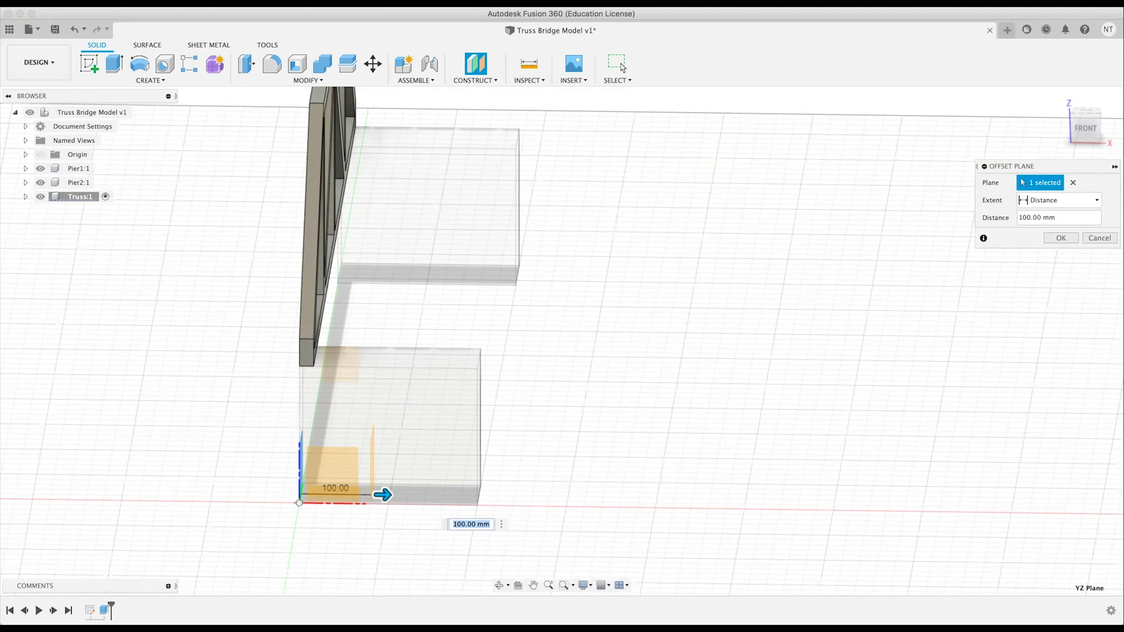
pyautogui.write('125')
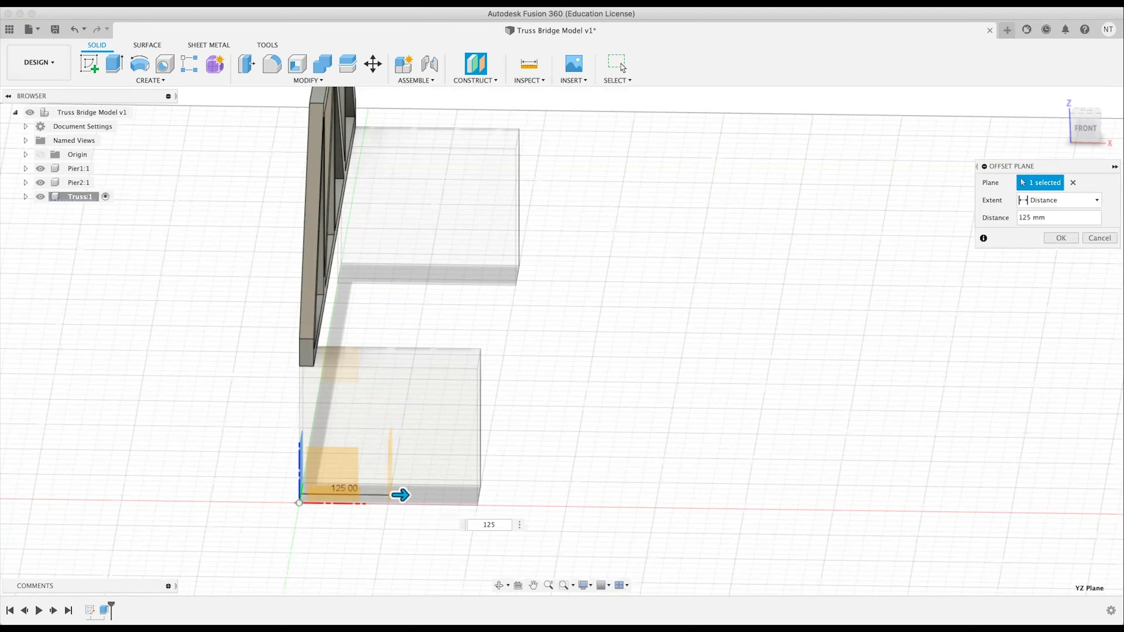
pyautogui.press('Return')
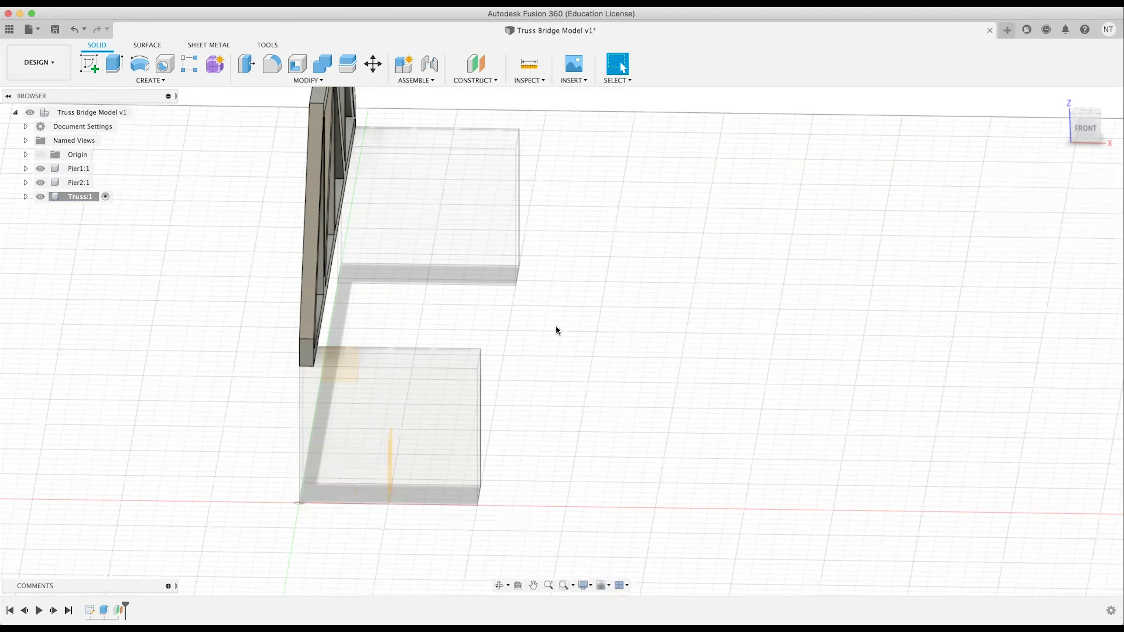
# Select the Truss component and look up the Mirror command for copying it to the other side of the piers.
pyautogui.keyDown('shift'); pyautogui.moveTo(567, 323); pyautogui.dragTo(574, 319, button='middle'); pyautogui.keyUp('shift')
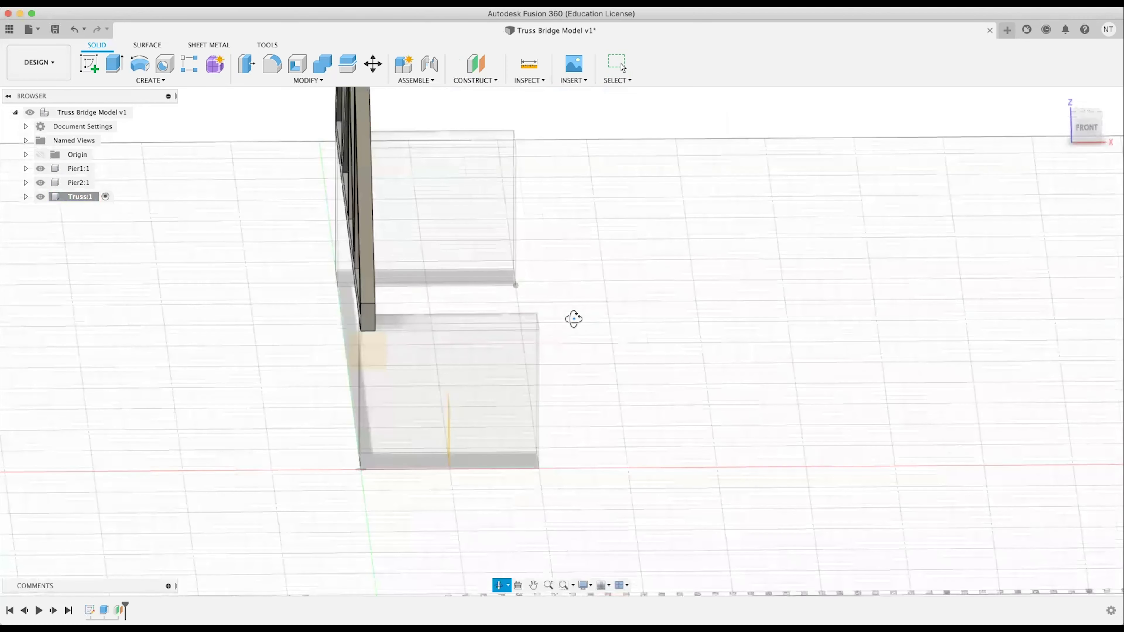
pyautogui.click(369, 290)
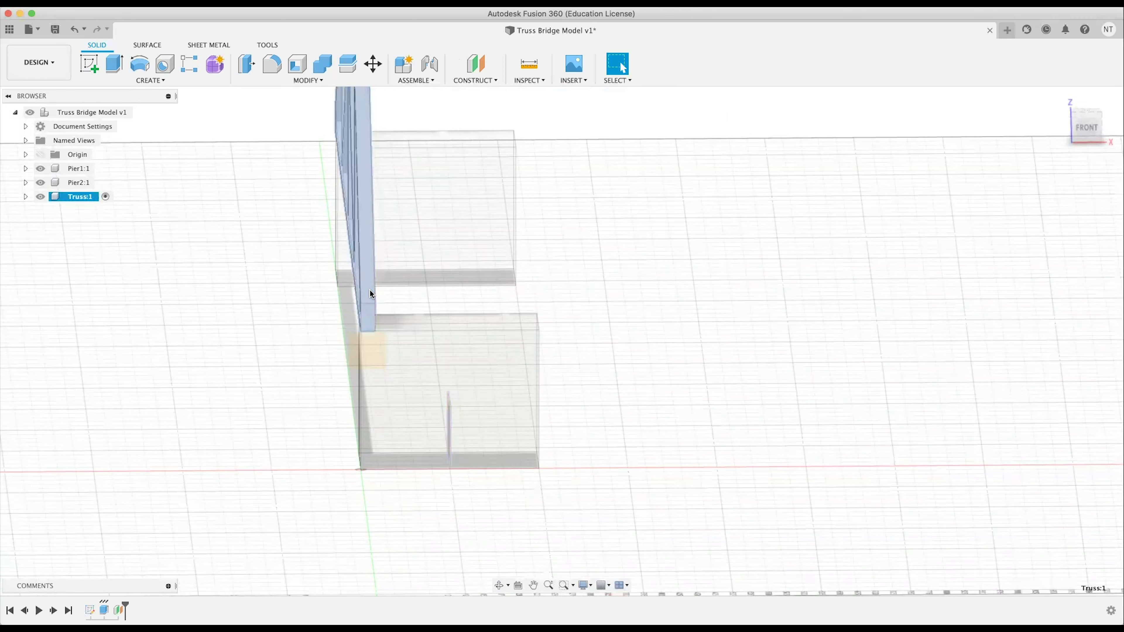
pyautogui.moveTo(605, 293); pyautogui.dragTo(626, 356, button='middle')
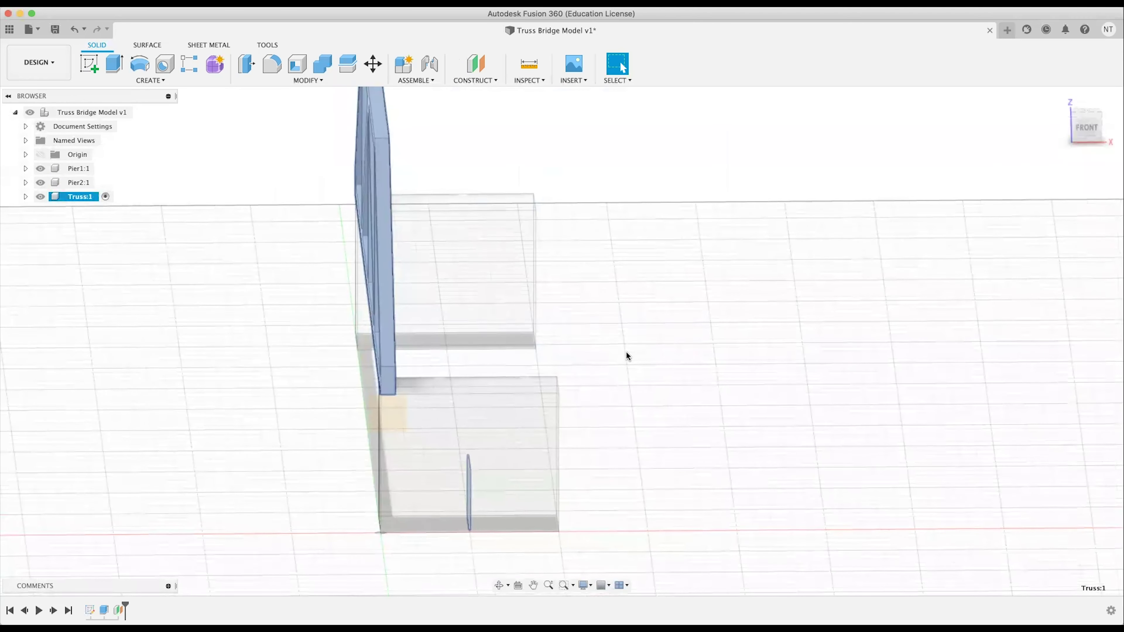
pyautogui.press('s')
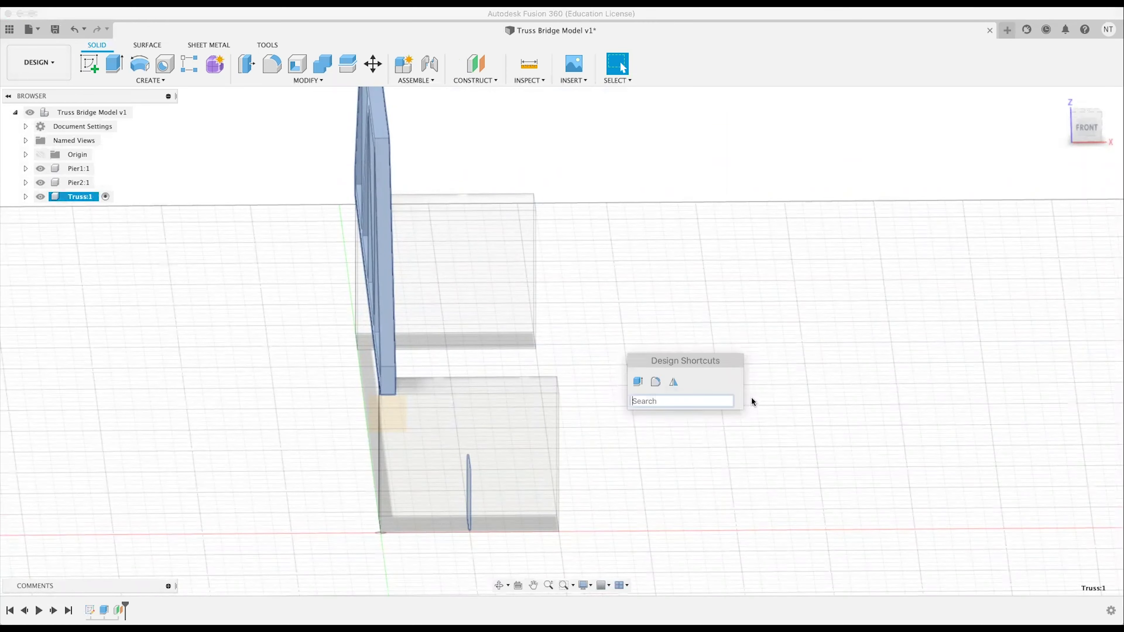
pyautogui.write('mirror')
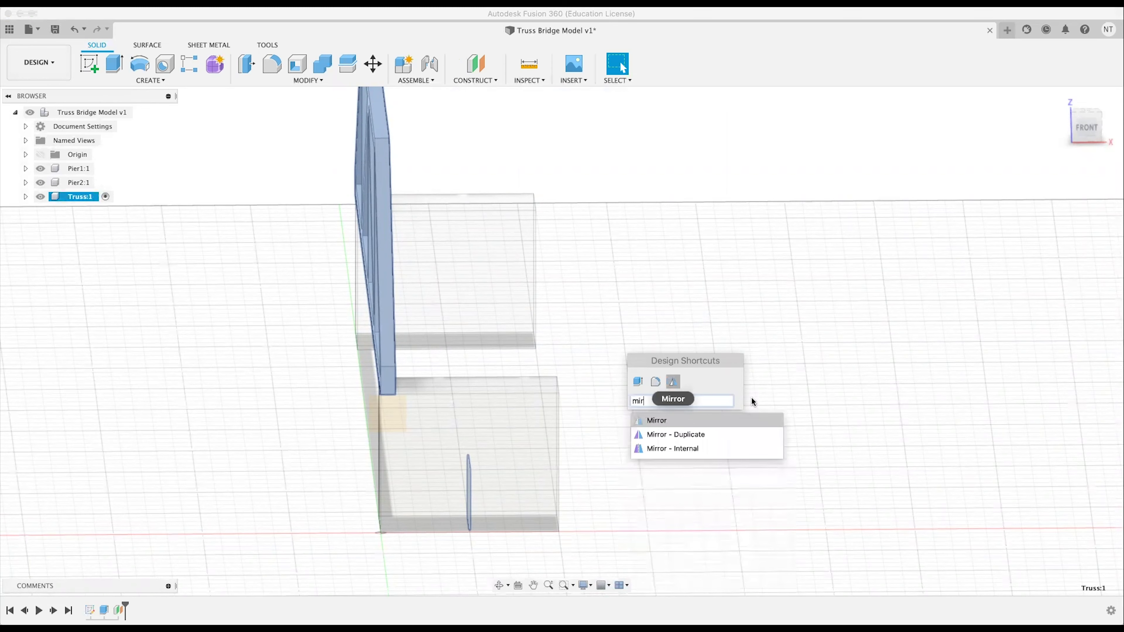
# Mirror the Truss component across the midplane inside Pier1, hiding Pier1 to pick the plane and showing it again.
pyautogui.click(675, 383)
pyautogui.click(675, 383)
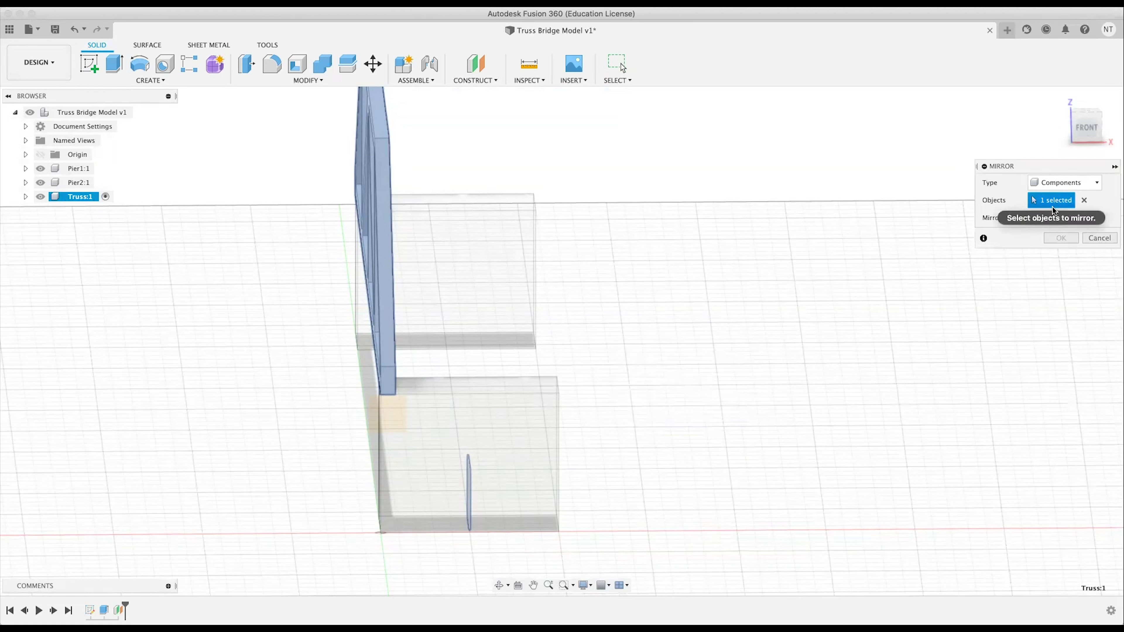
pyautogui.click(1042, 218)
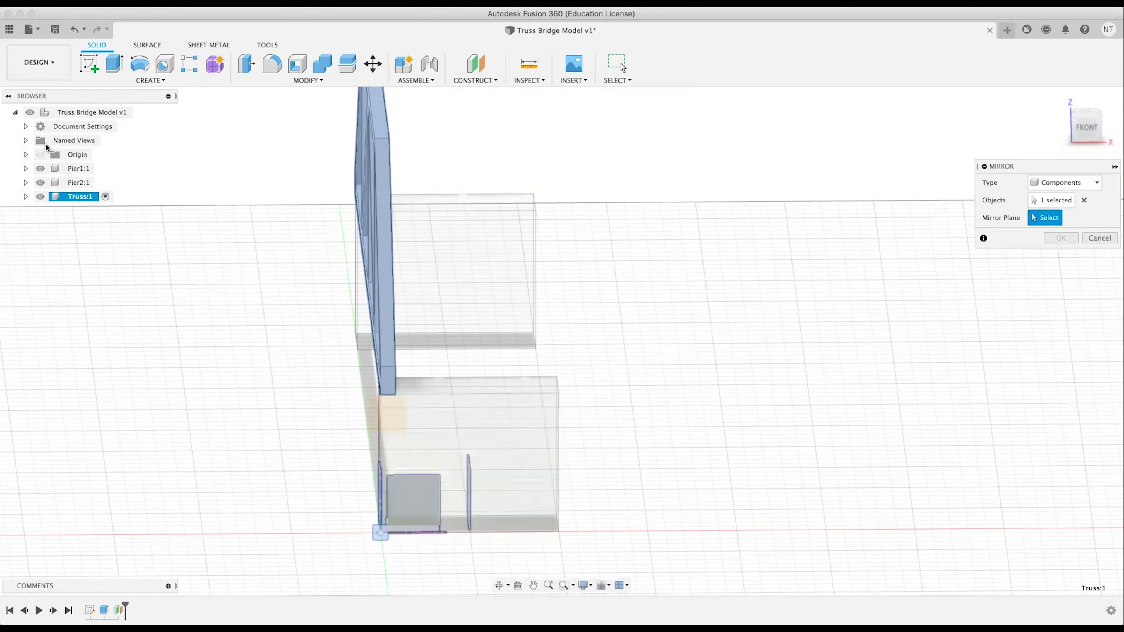
pyautogui.click(41, 168)
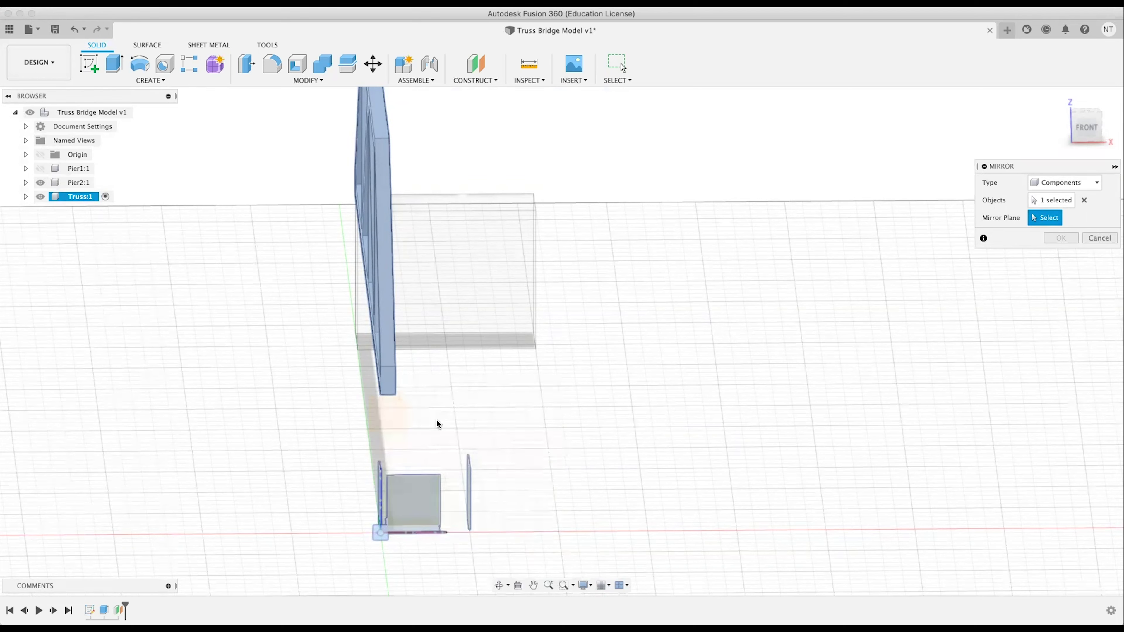
pyautogui.click(468, 510)
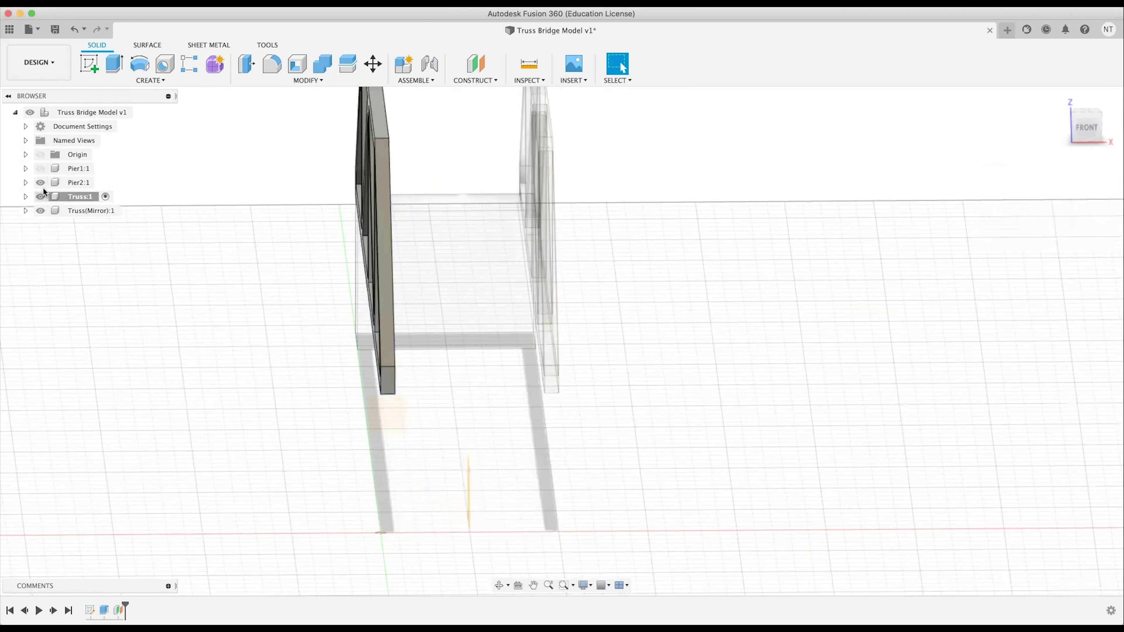
pyautogui.click(40, 168)
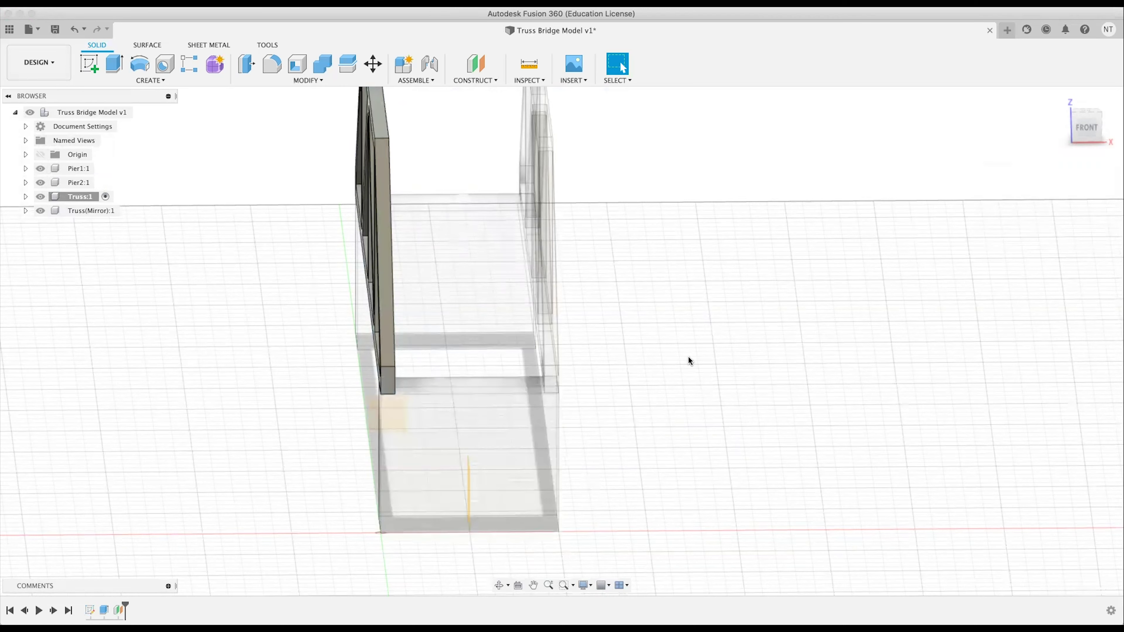
# Activate the top-level Truss Bridge Model v1 component.
pyautogui.keyDown('shift'); pyautogui.moveTo(690, 351); pyautogui.dragTo(702, 499, button='middle'); pyautogui.keyUp('shift')
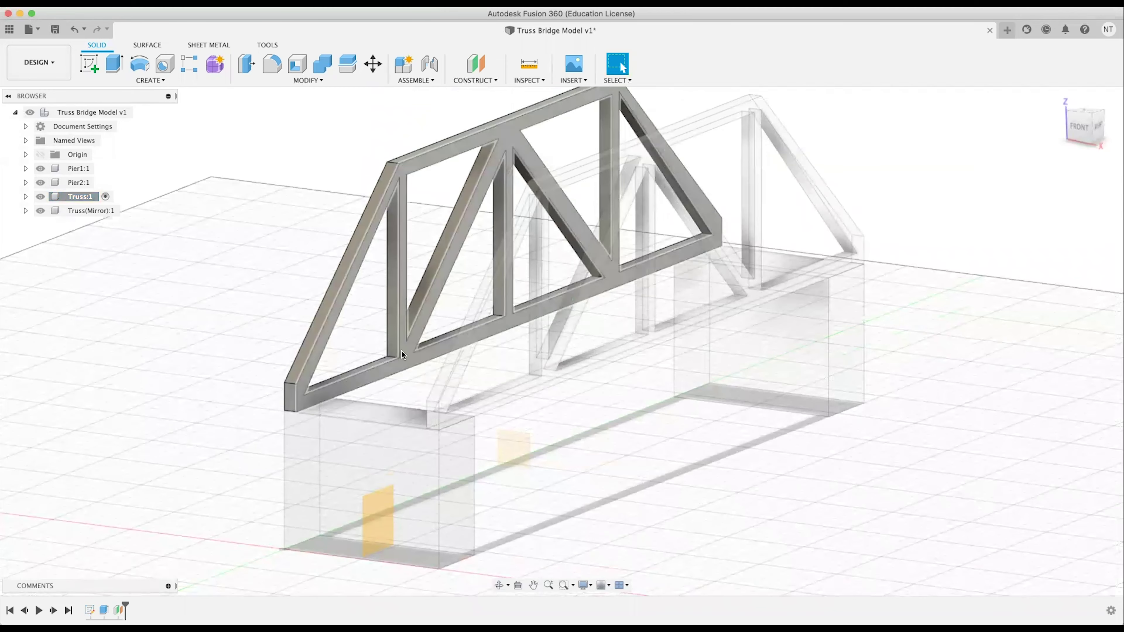
pyautogui.keyDown('shift'); pyautogui.moveTo(722, 435); pyautogui.dragTo(733, 439, button='middle'); pyautogui.keyUp('shift')
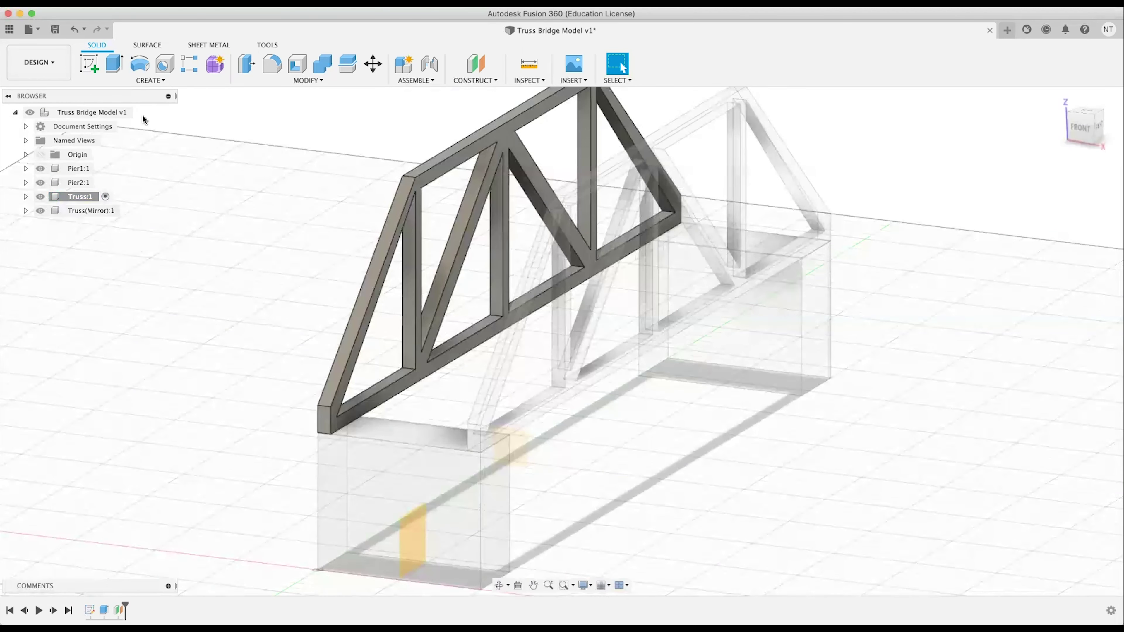
pyautogui.click(129, 113)
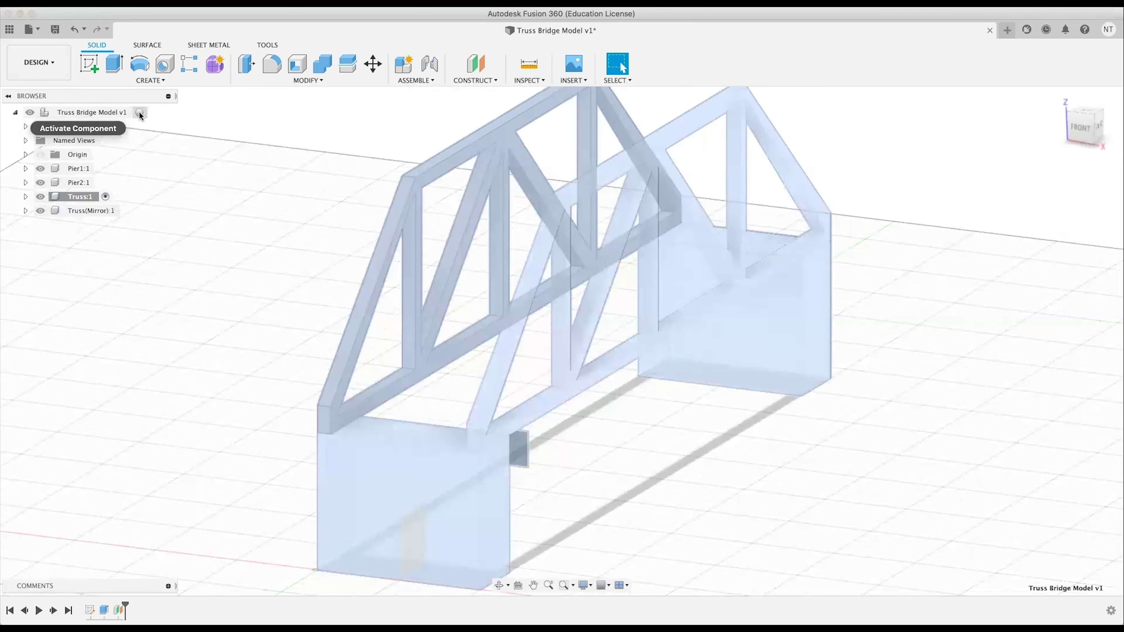
pyautogui.click(139, 112)
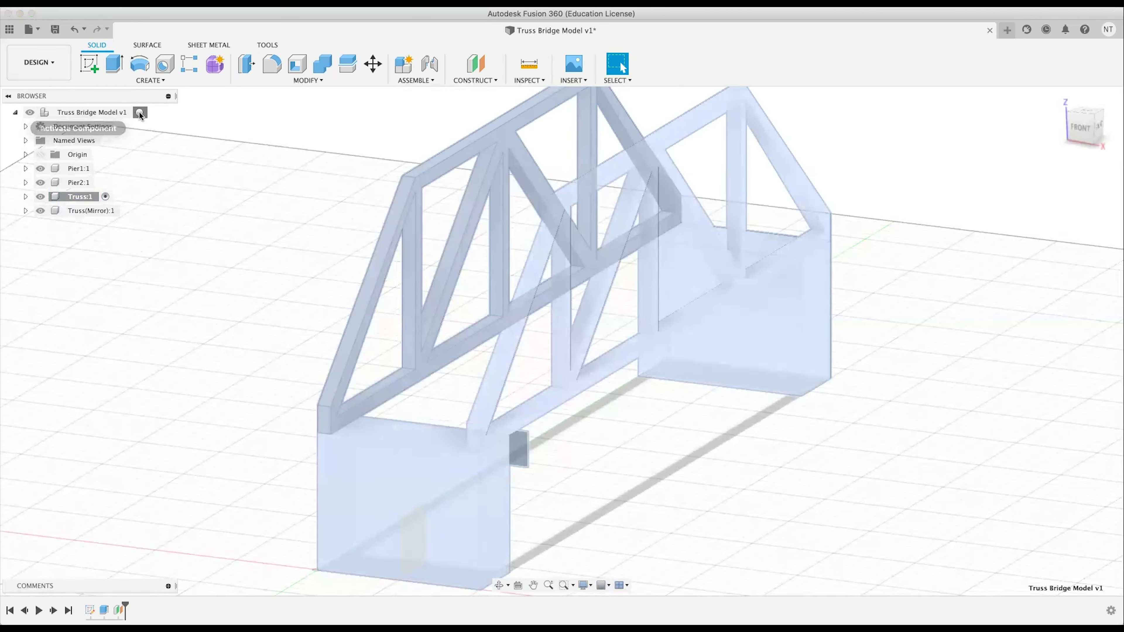
pyautogui.moveTo(808, 427)
pyautogui.keyDown('shift'); pyautogui.mouseDown(button='middle')
pyautogui.moveTo(711, 427)
pyautogui.moveTo(810, 417)
pyautogui.moveTo(871, 426)
pyautogui.moveTo(798, 425)
pyautogui.mouseUp(button='middle'); pyautogui.keyUp('shift')
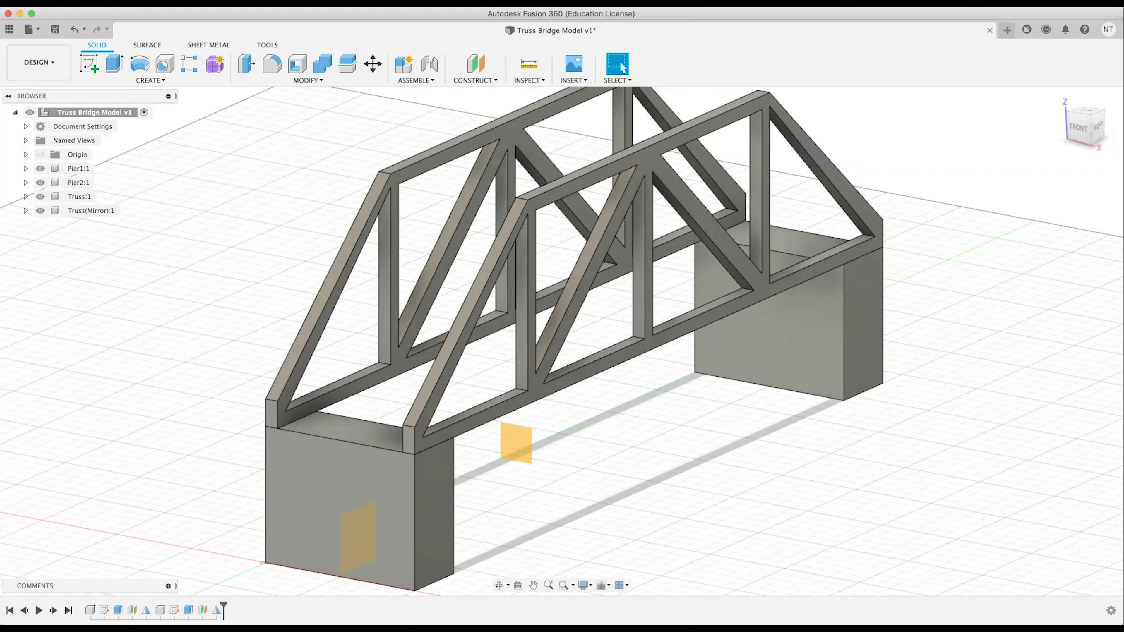
# Rename the mirrored truss component as Truss2.
pyautogui.rightClick(101, 211)
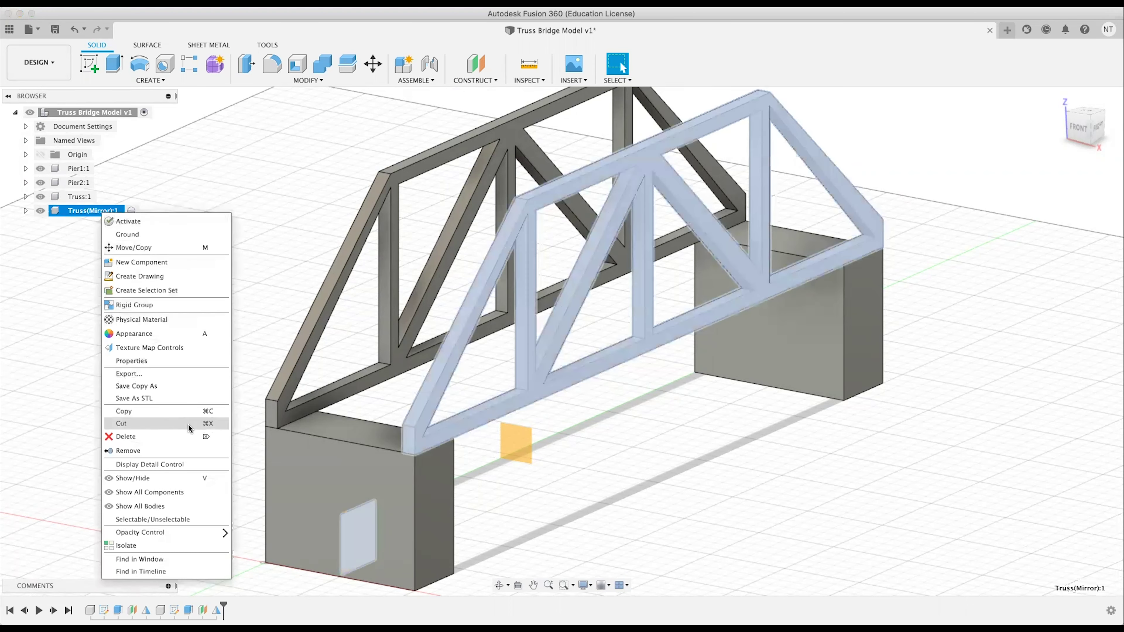
pyautogui.click(88, 211)
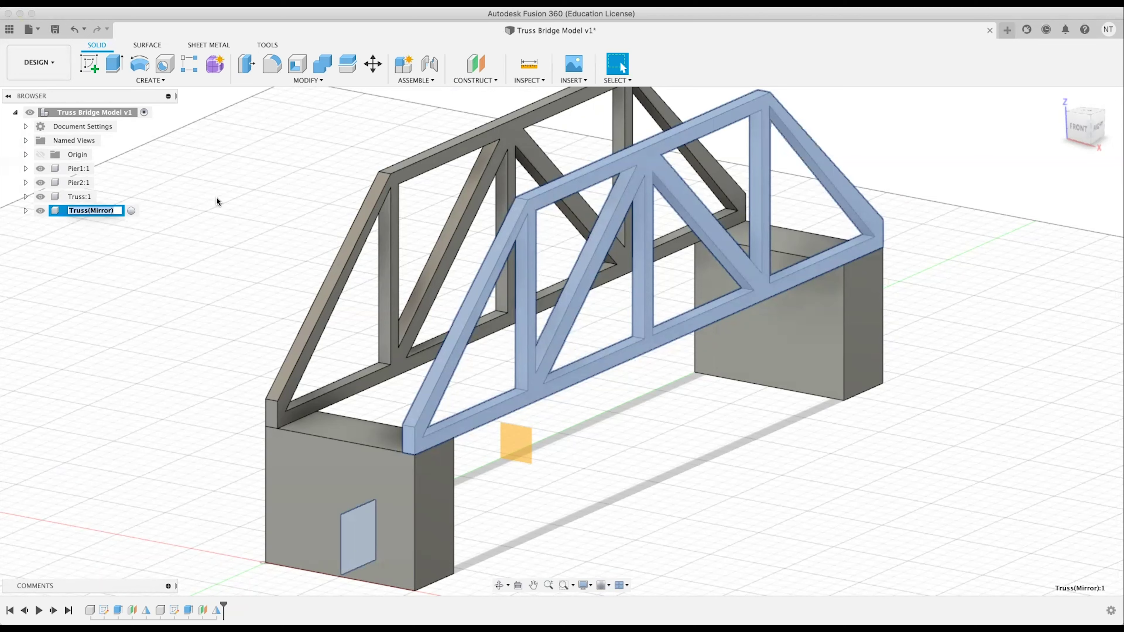
pyautogui.write('Truss2')
pyautogui.press('Return')
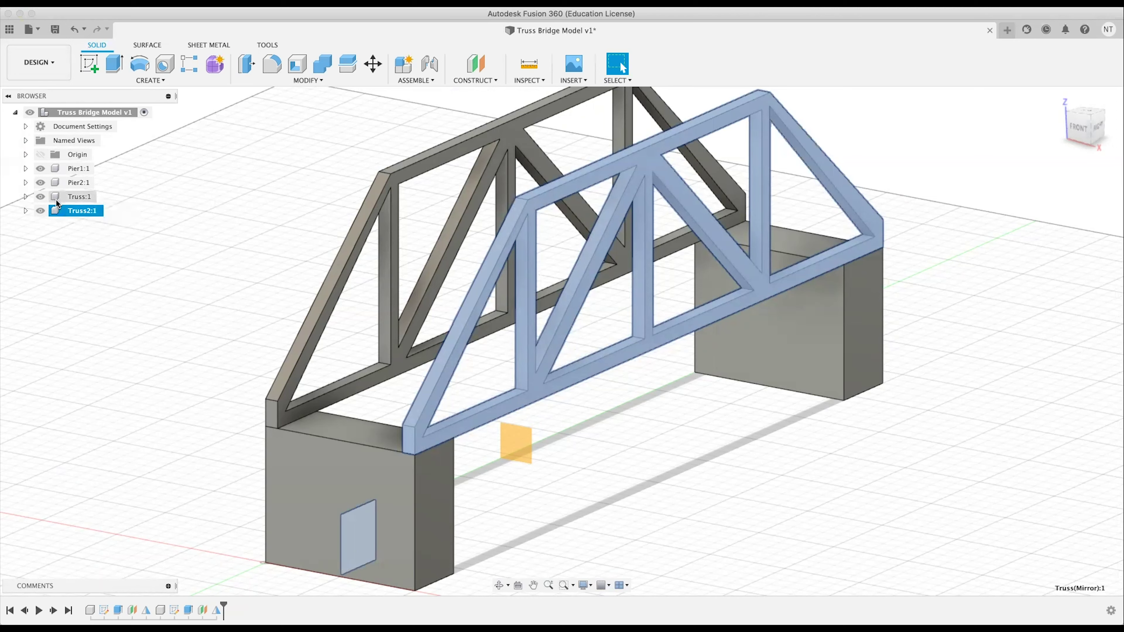
# Rename the original truss component as Truss1.
pyautogui.click(76, 198)
pyautogui.click(86, 197)
pyautogui.click(87, 198)
pyautogui.write('1')
pyautogui.click(201, 285)
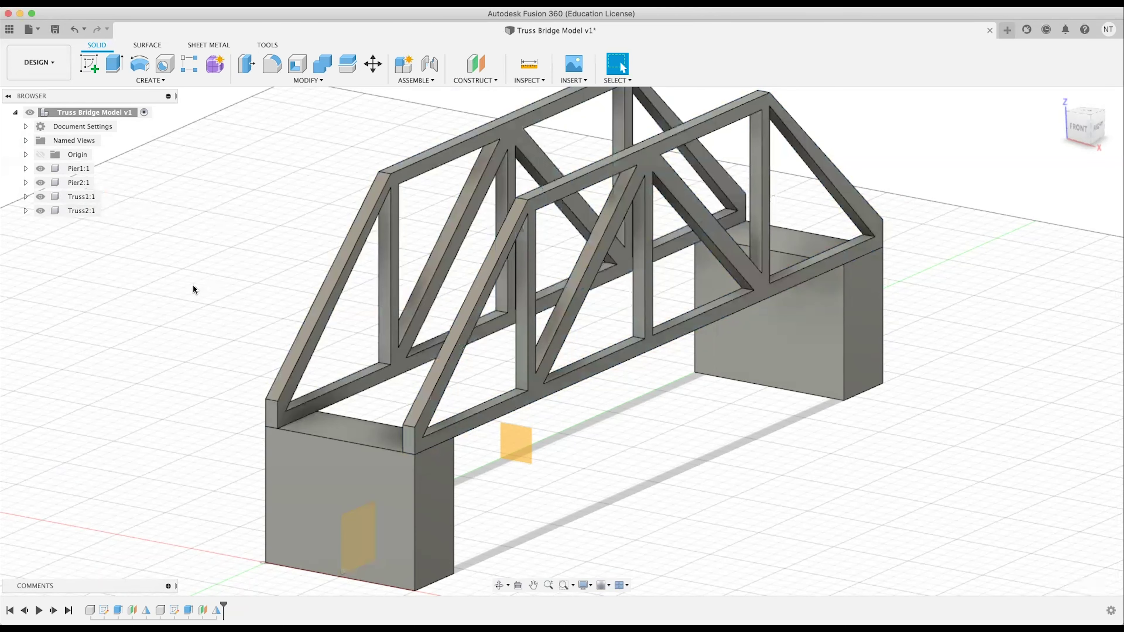
# Examine the bridge from several angles, checking the faces and components of both piers and the Truss2 side.
pyautogui.keyDown('shift'); pyautogui.moveTo(205, 304); pyautogui.dragTo(317, 495, button='middle'); pyautogui.keyUp('shift')
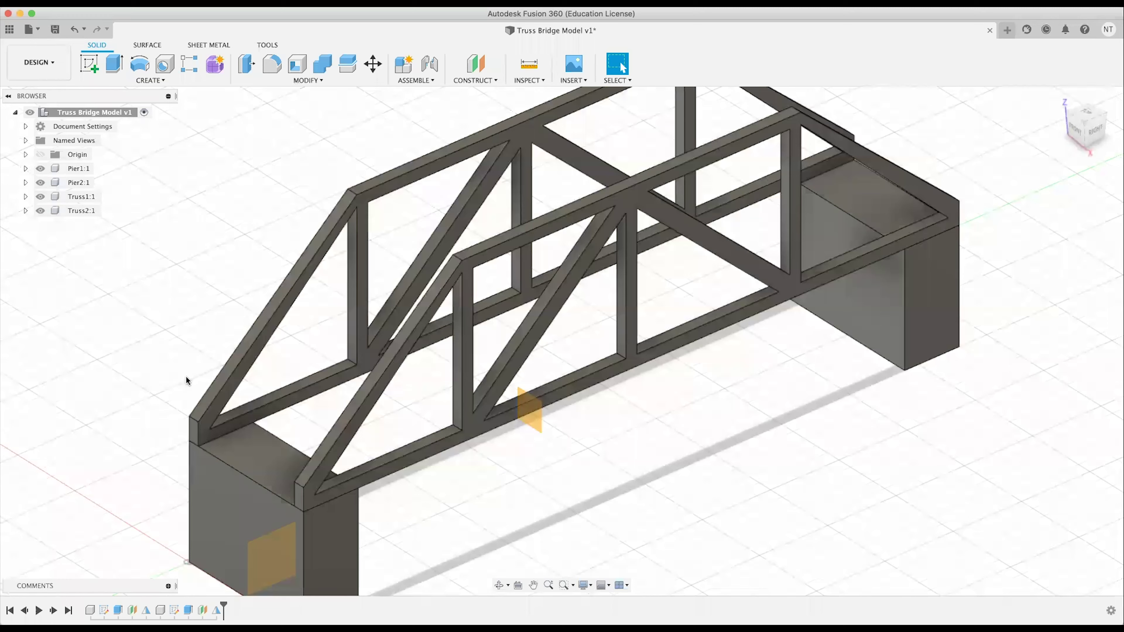
pyautogui.keyDown('shift'); pyautogui.moveTo(187, 358); pyautogui.dragTo(188, 353, button='middle'); pyautogui.keyUp('shift')
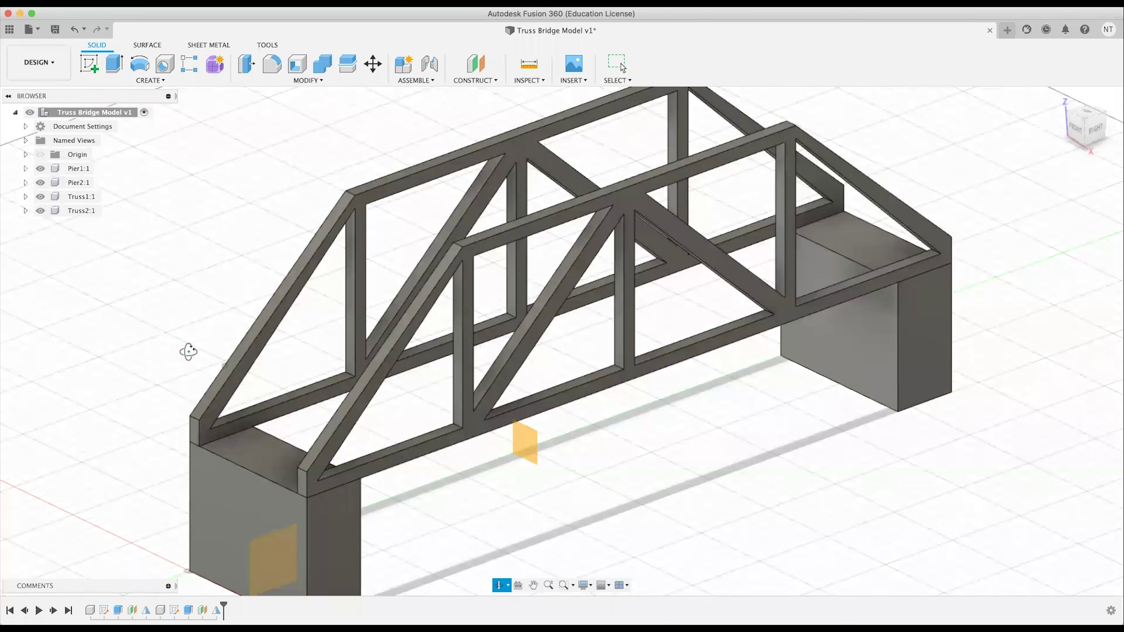
pyautogui.click(617, 64)
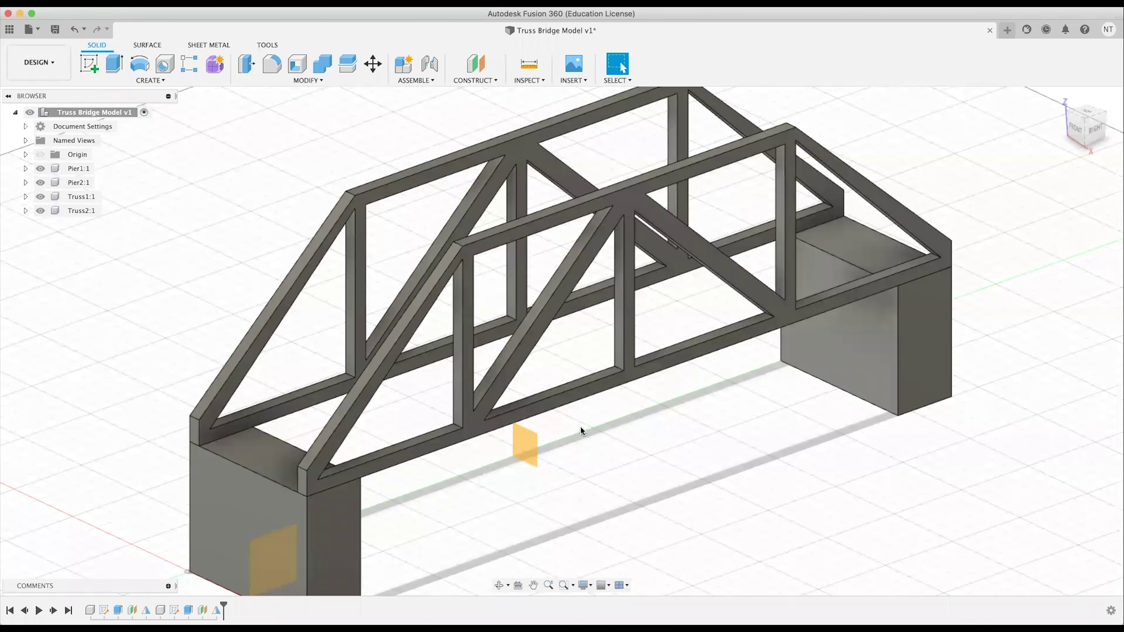
pyautogui.keyDown('shift'); pyautogui.moveTo(793, 407); pyautogui.dragTo(796, 357, button='middle'); pyautogui.keyUp('shift')
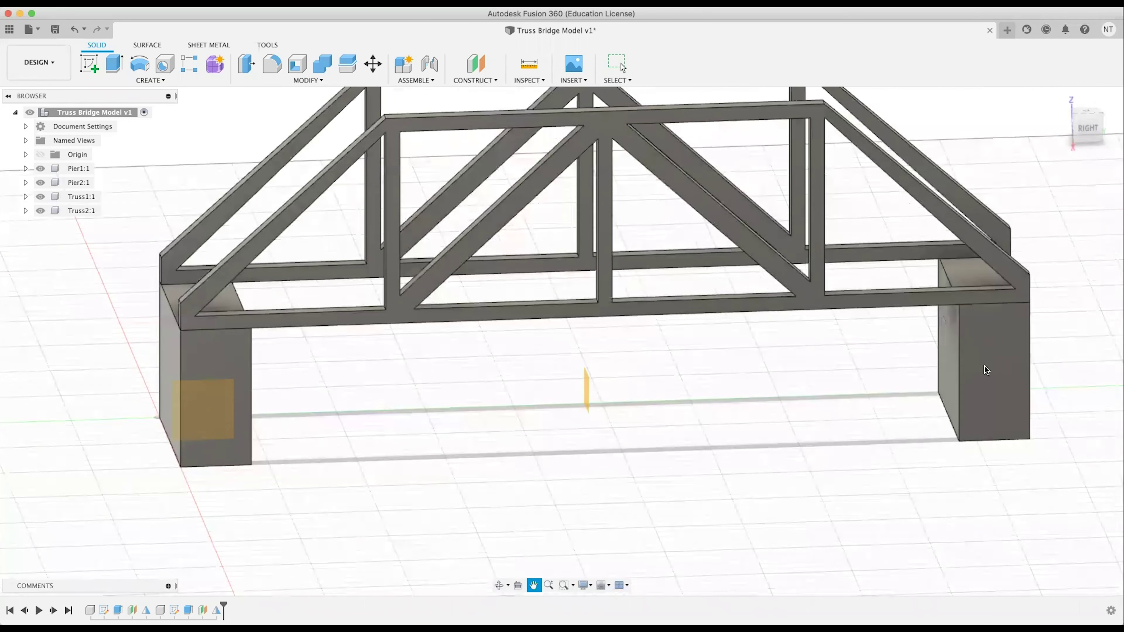
pyautogui.keyDown('shift'); pyautogui.moveTo(783, 381); pyautogui.dragTo(756, 435, button='middle'); pyautogui.keyUp('shift')
pyautogui.press('Escape')
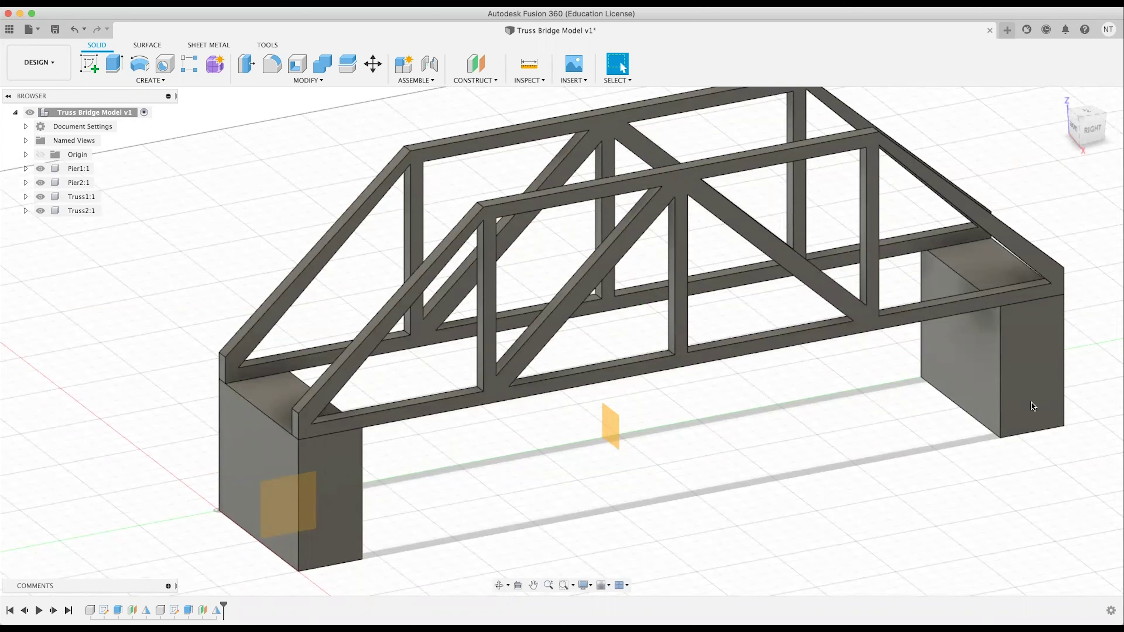
pyautogui.click(1023, 389)
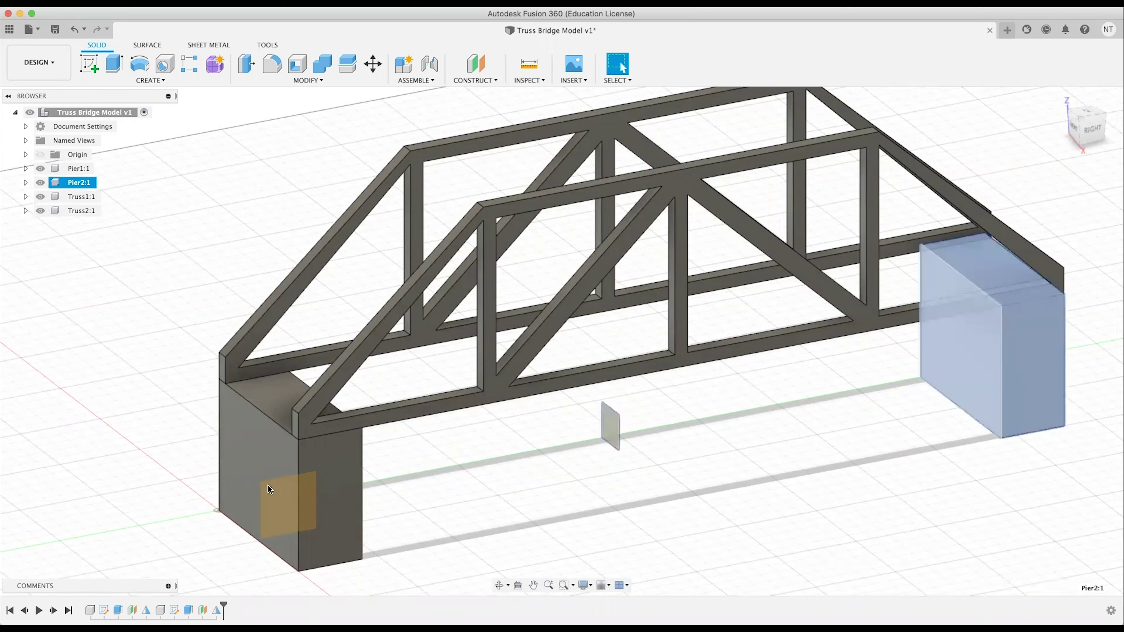
pyautogui.click(513, 478)
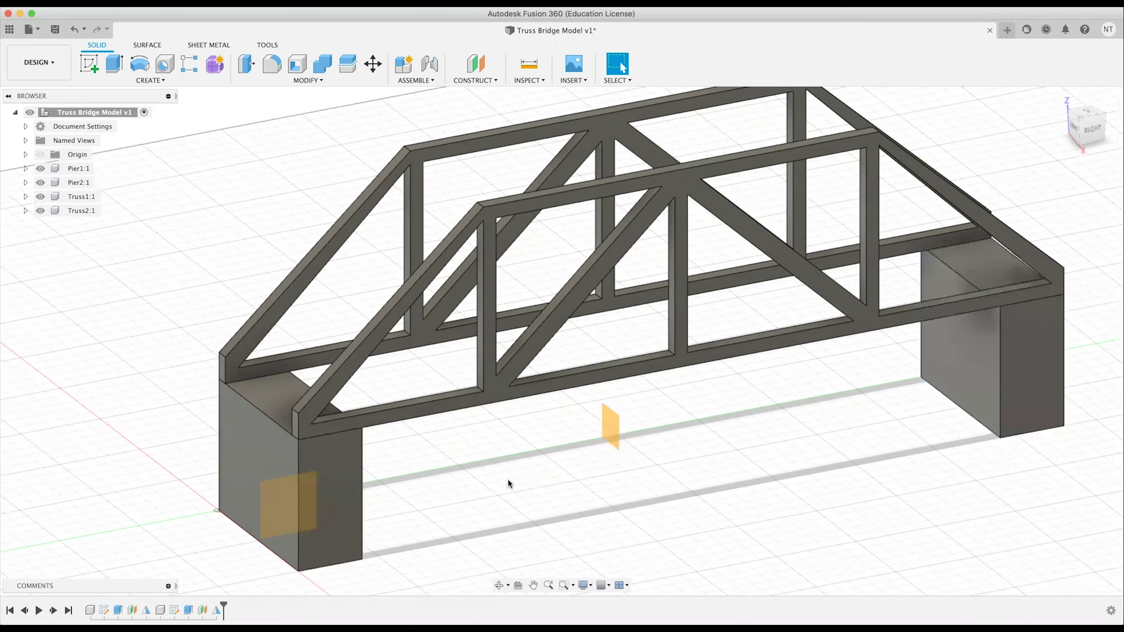
pyautogui.click(323, 492)
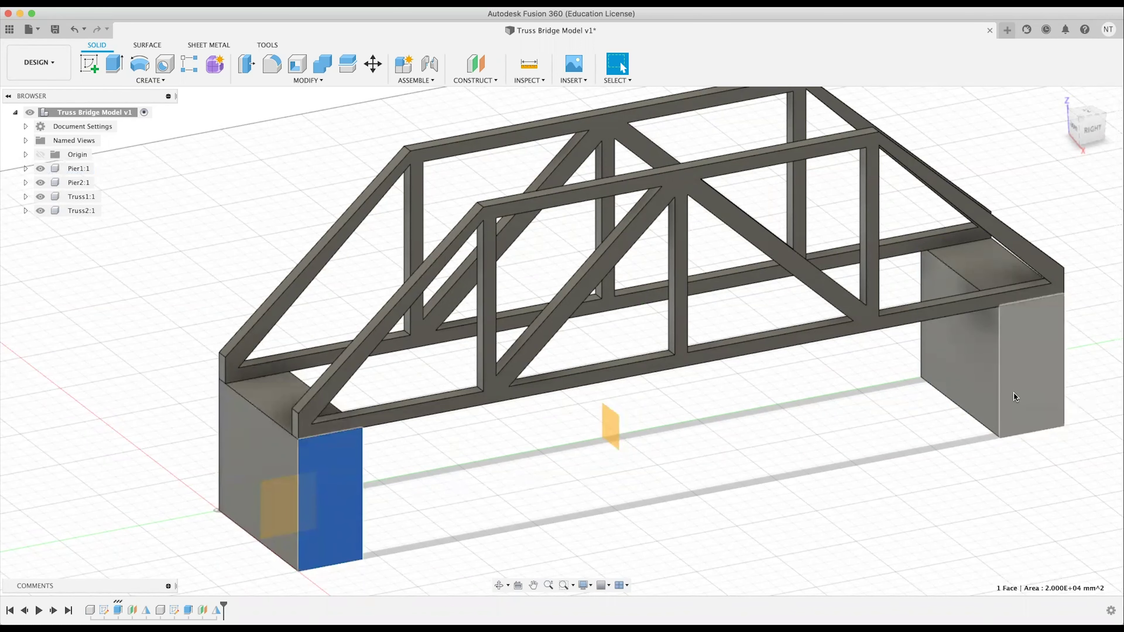
pyautogui.click(744, 473)
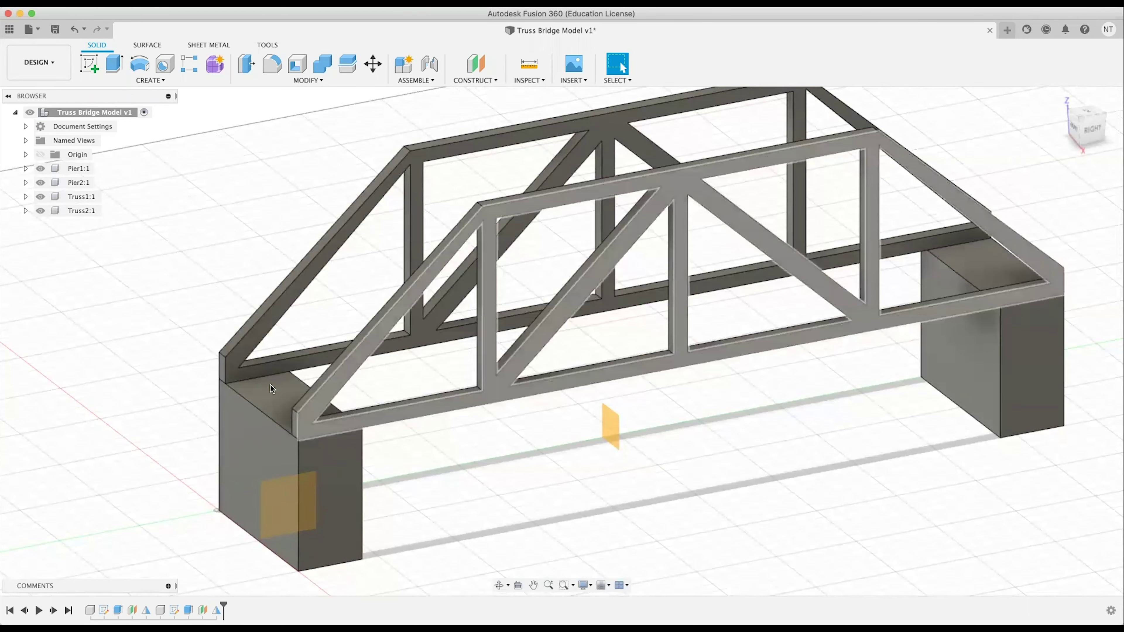
pyautogui.click(255, 398)
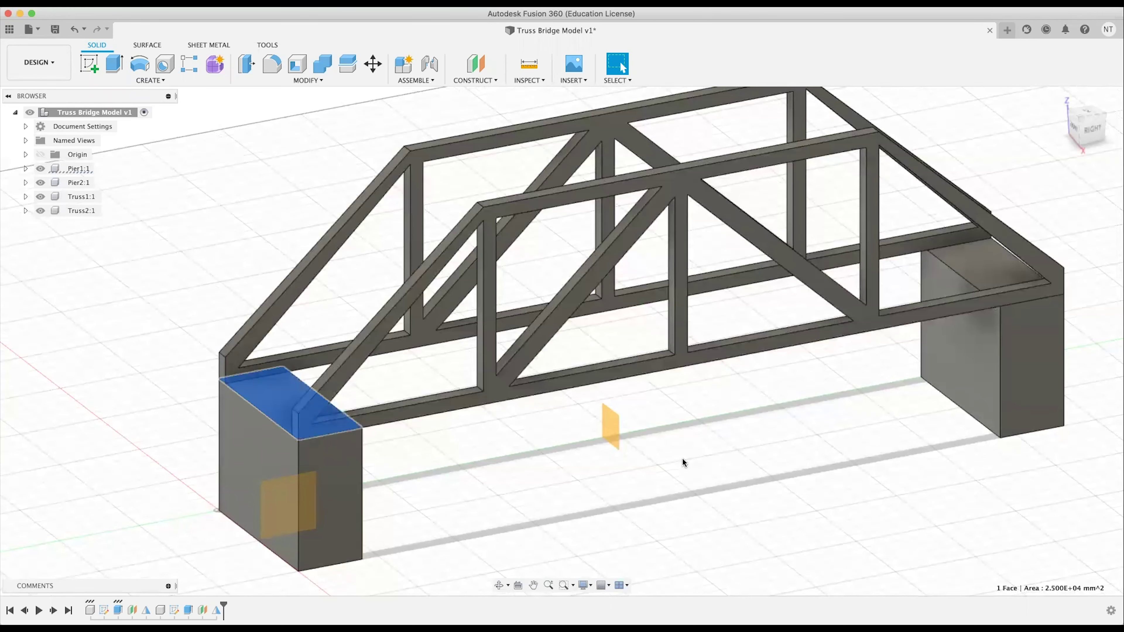
pyautogui.click(317, 485)
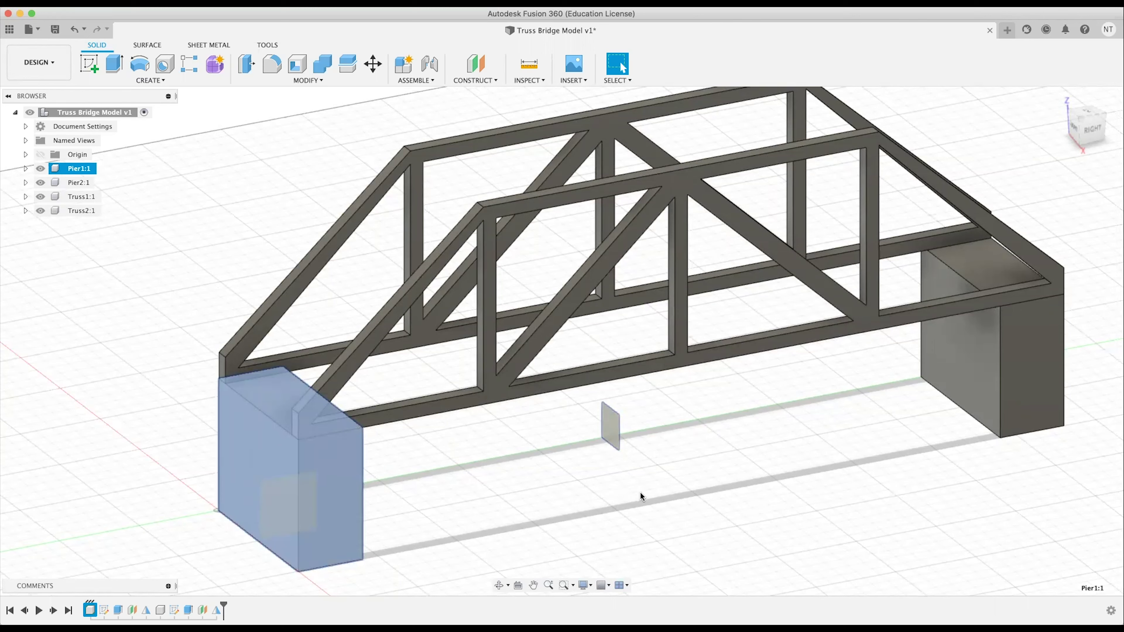
pyautogui.click(576, 506)
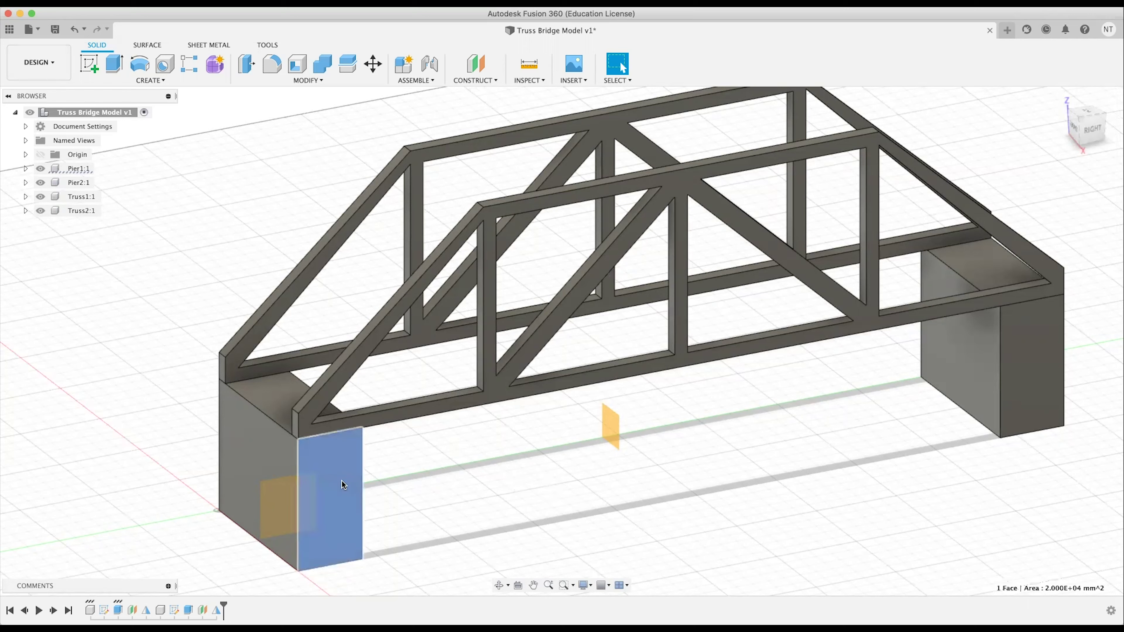
pyautogui.click(258, 457)
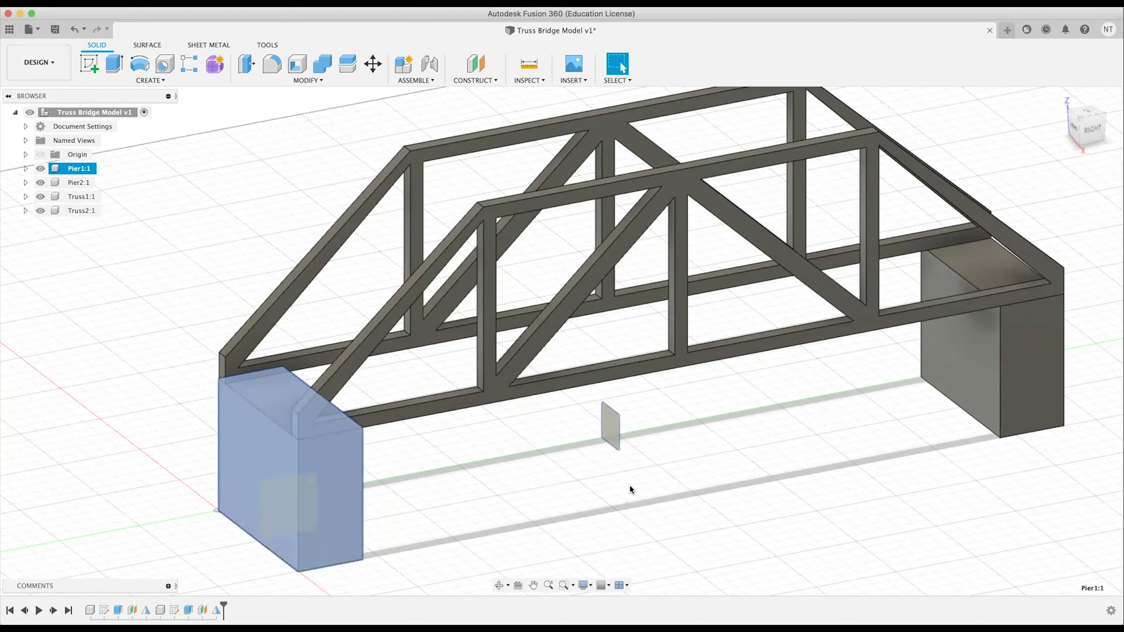
pyautogui.click(700, 442)
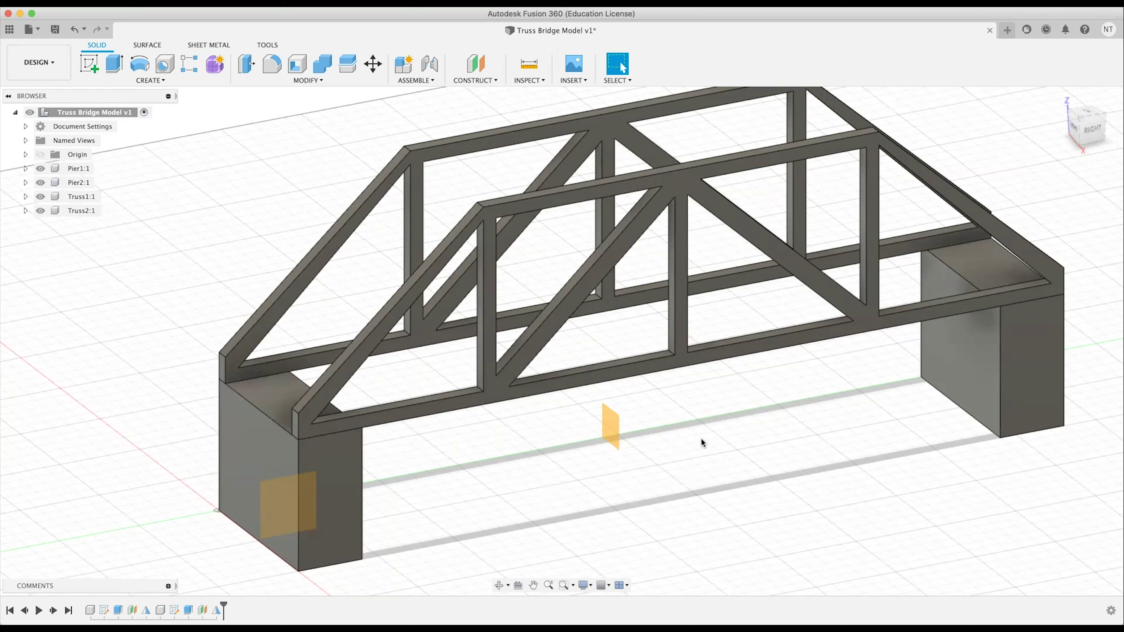
pyautogui.click(761, 342)
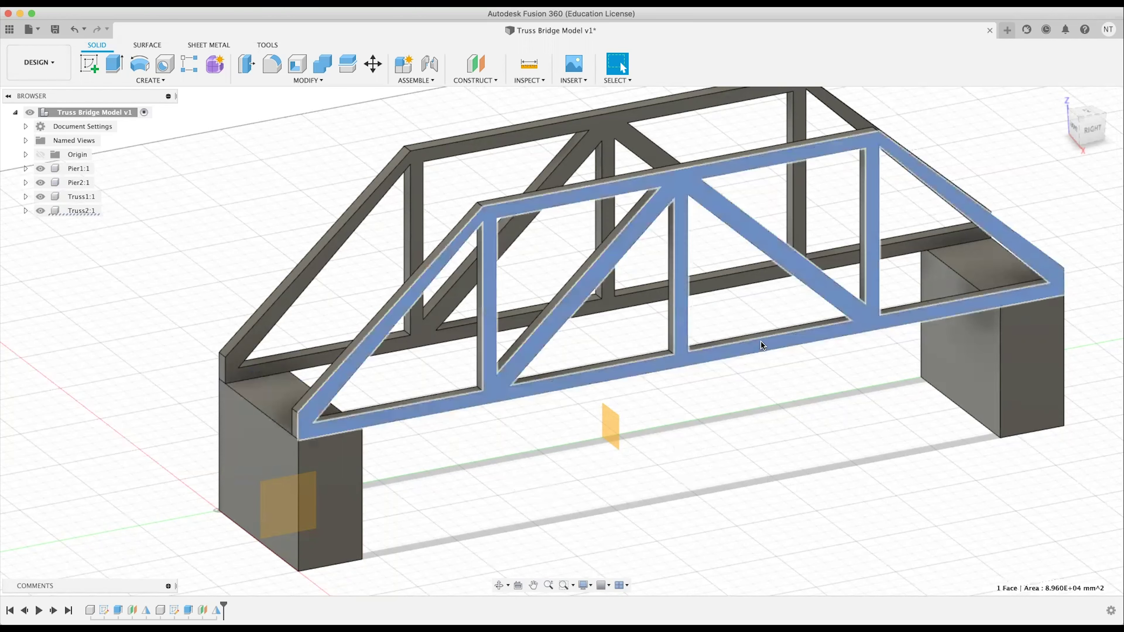
pyautogui.click(761, 342)
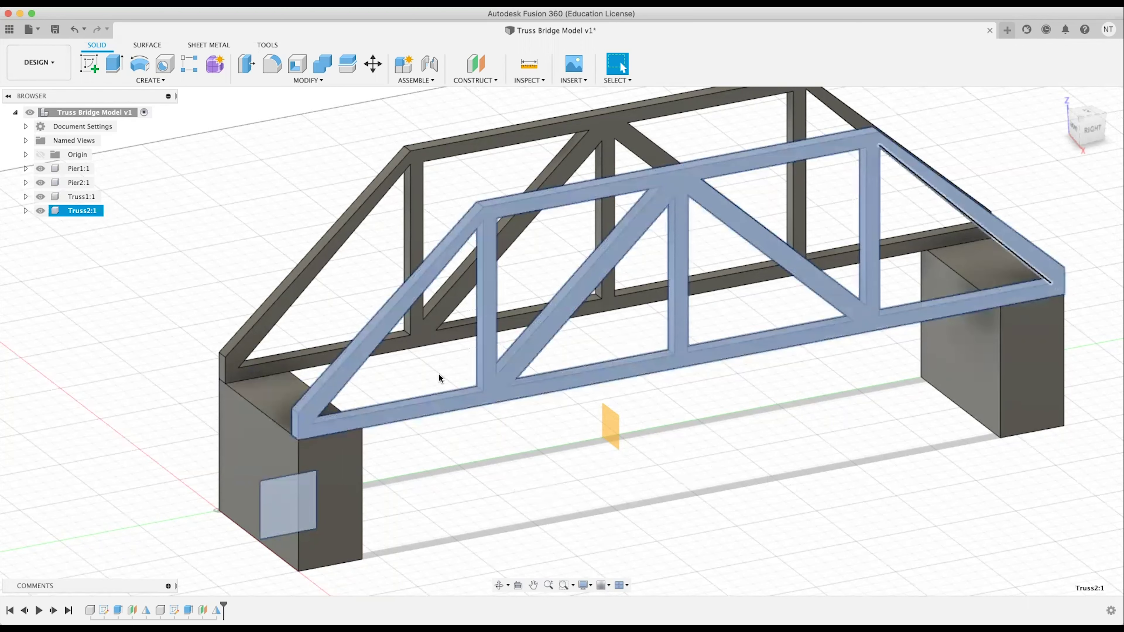
pyautogui.click(764, 427)
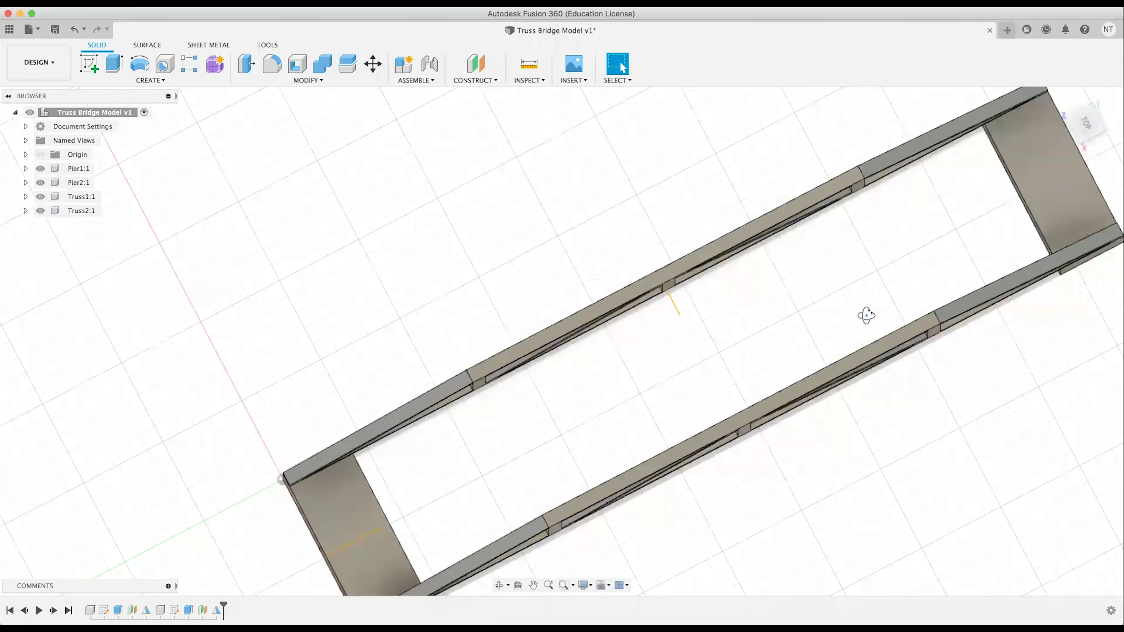
# Orient the model to a straight top view with the whole bridge running horizontally.
pyautogui.keyDown('shift'); pyautogui.moveTo(866, 315); pyautogui.dragTo(1112, 138, button='middle'); pyautogui.keyUp('shift')
pyautogui.click(1086, 130)
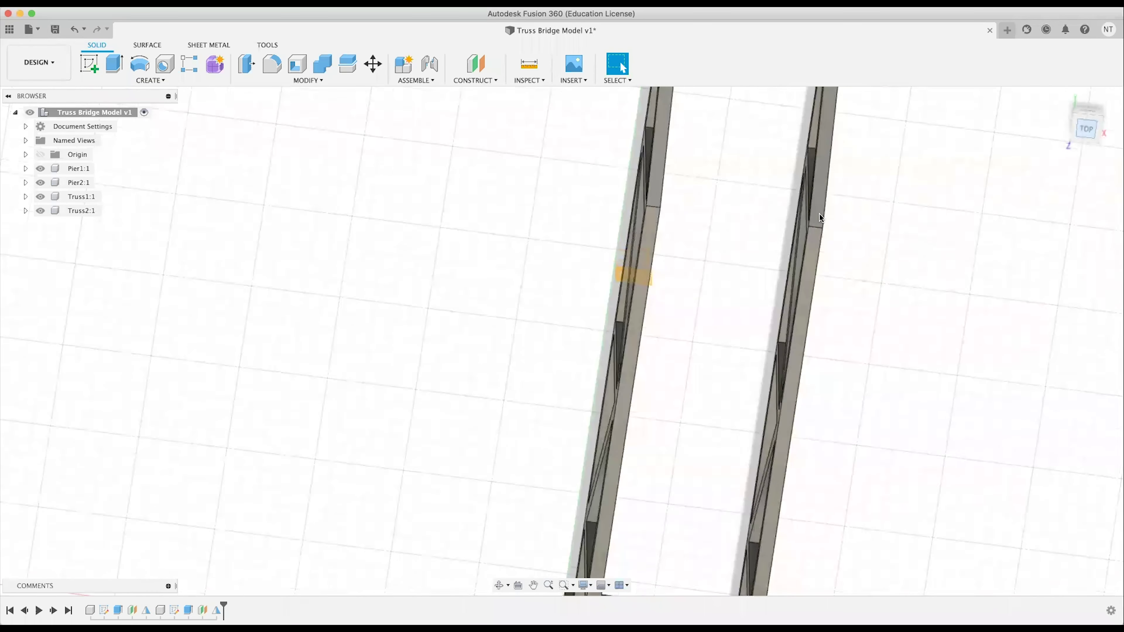
pyautogui.click(1102, 96)
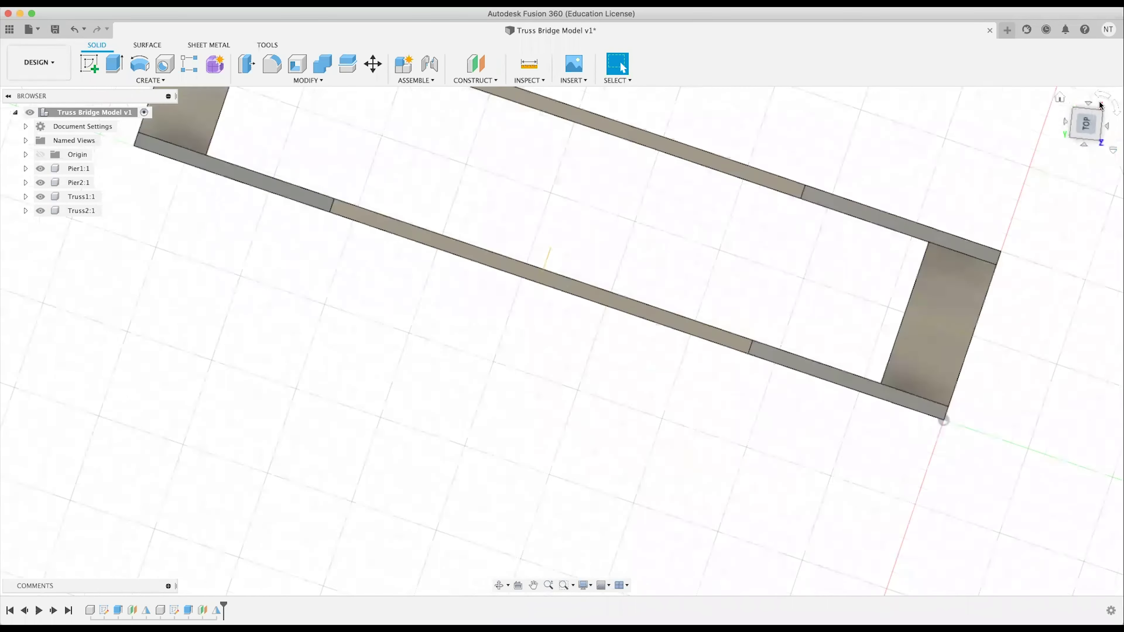
pyautogui.click(1098, 97)
pyautogui.click(1098, 97)
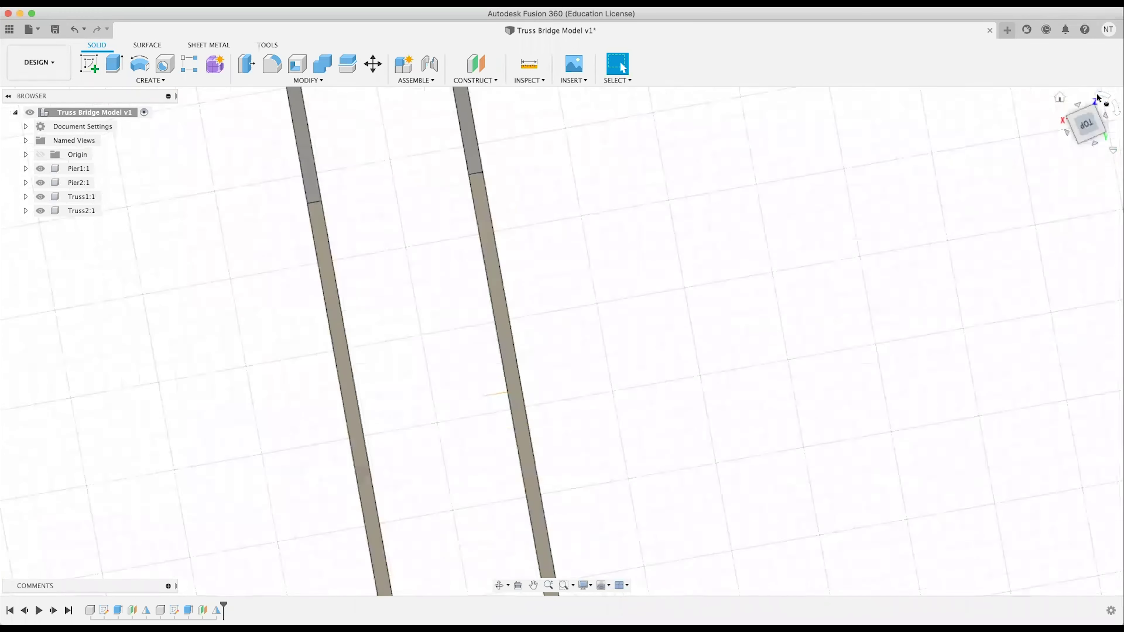
pyautogui.moveTo(615, 242); pyautogui.dragTo(615, 63, button='middle')
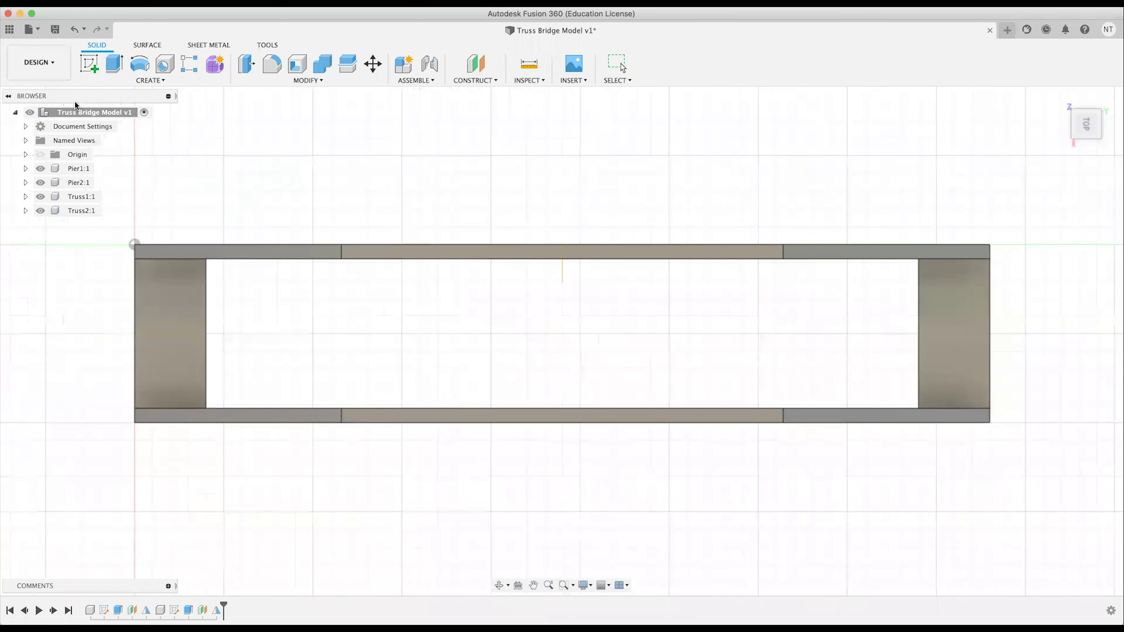
# Create an internal standard component named Beams under the top-level assembly and make it active.
pyautogui.rightClick(77, 110)
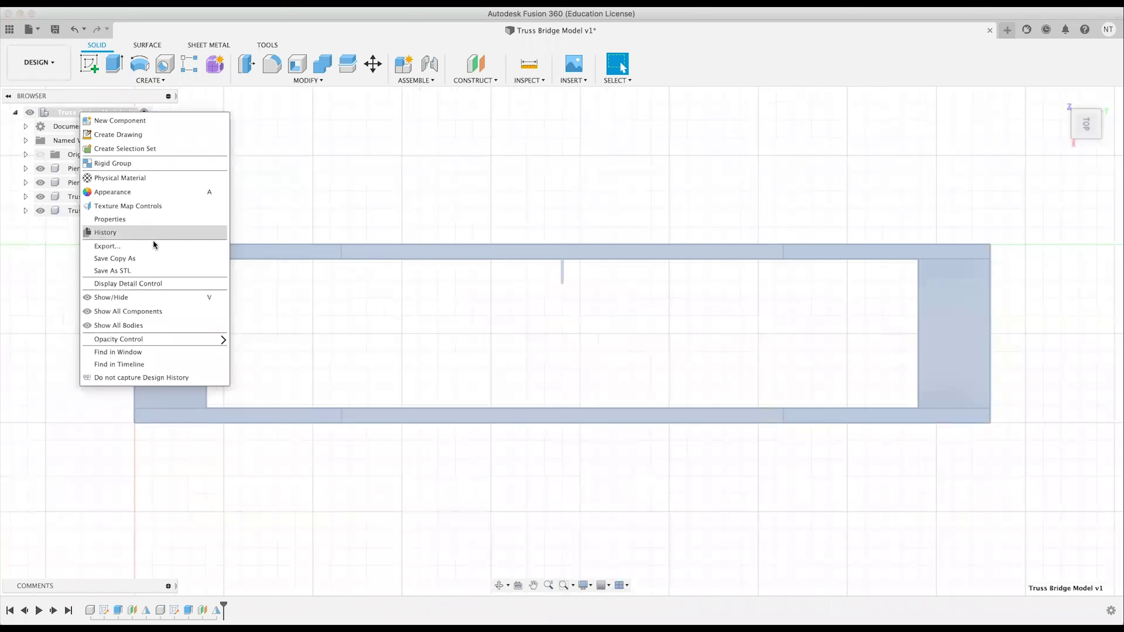
pyautogui.click(151, 126)
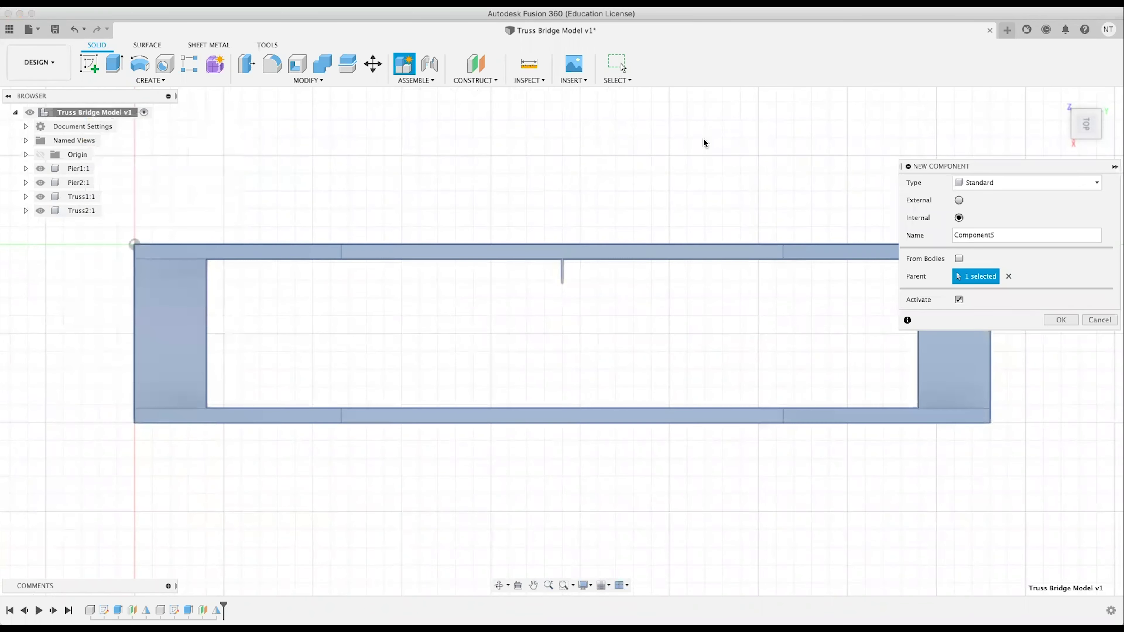
pyautogui.doubleClick(1005, 235)
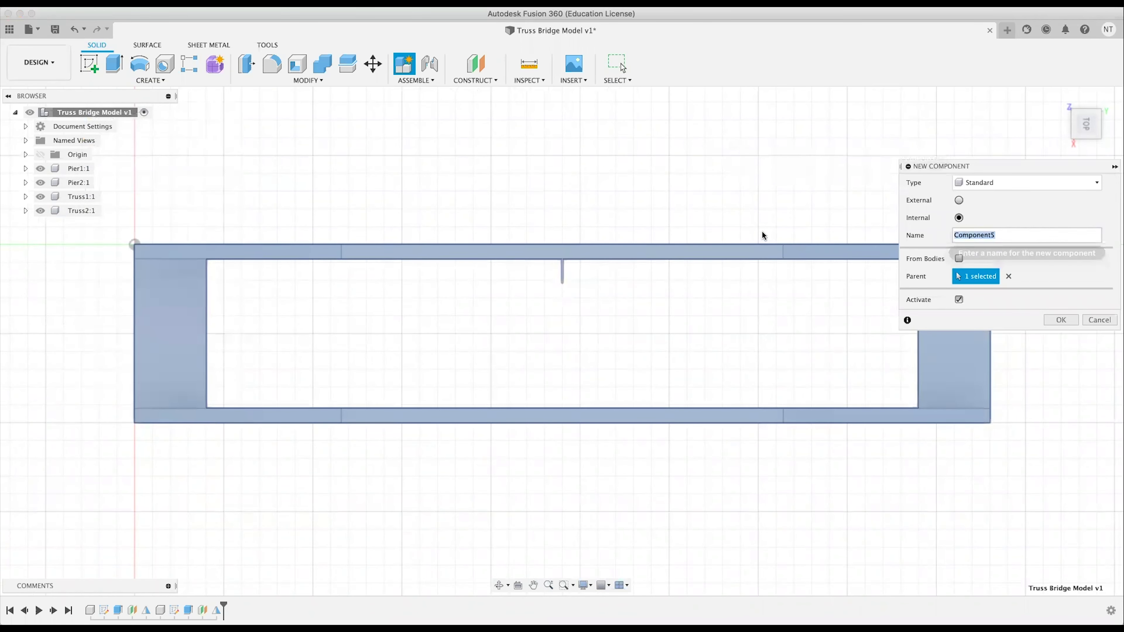
pyautogui.write('Beams')
pyautogui.press('Return')
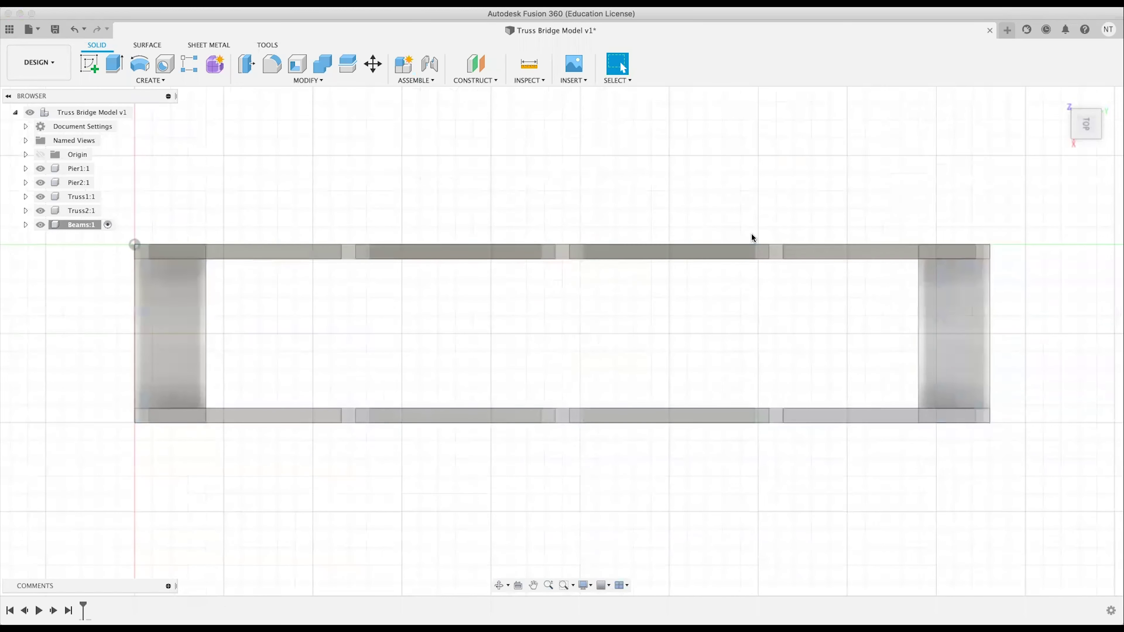
# Hide Pier1 and start a line sketch in the Beams component on the XY origin plane.
pyautogui.moveTo(470, 302); pyautogui.dragTo(518, 293, button='middle')
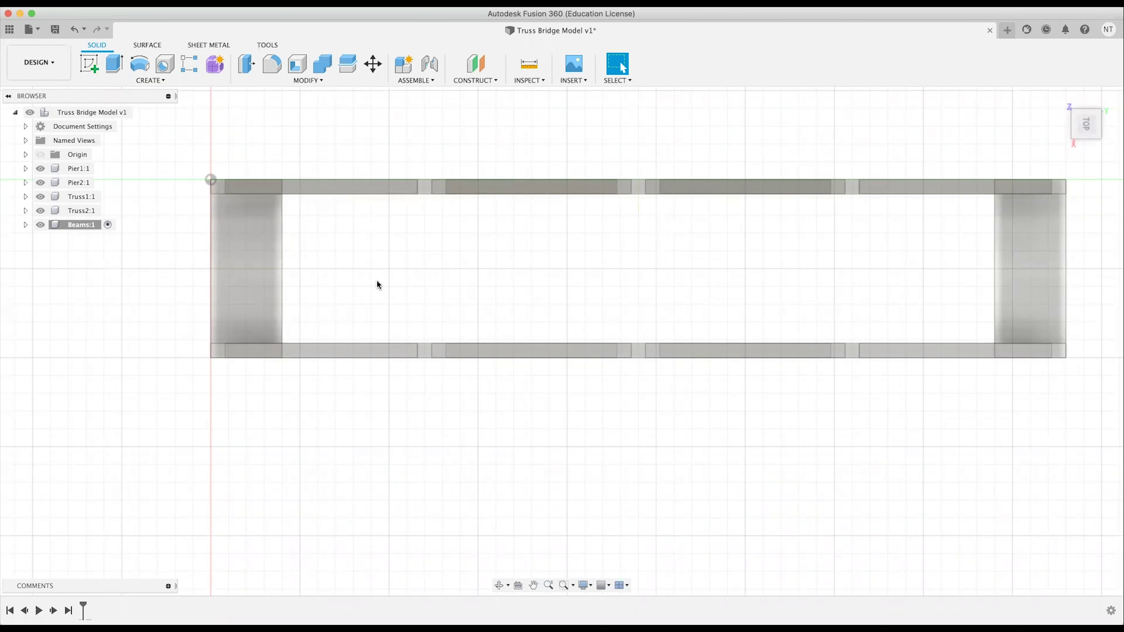
pyautogui.press('l')
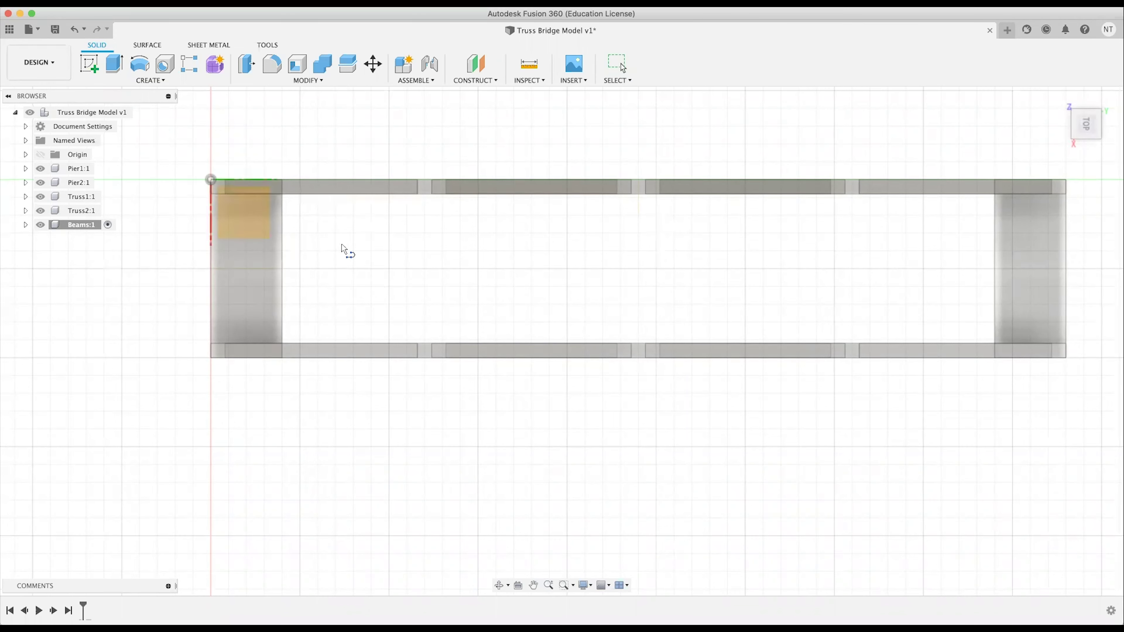
pyautogui.click(237, 221)
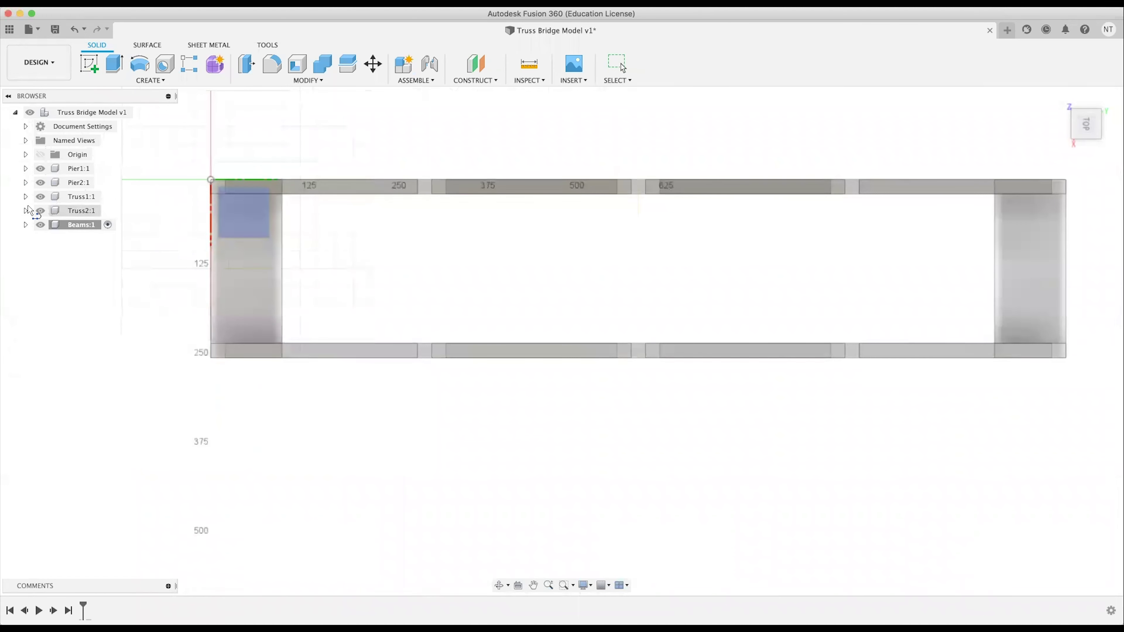
pyautogui.click(41, 168)
pyautogui.click(245, 226)
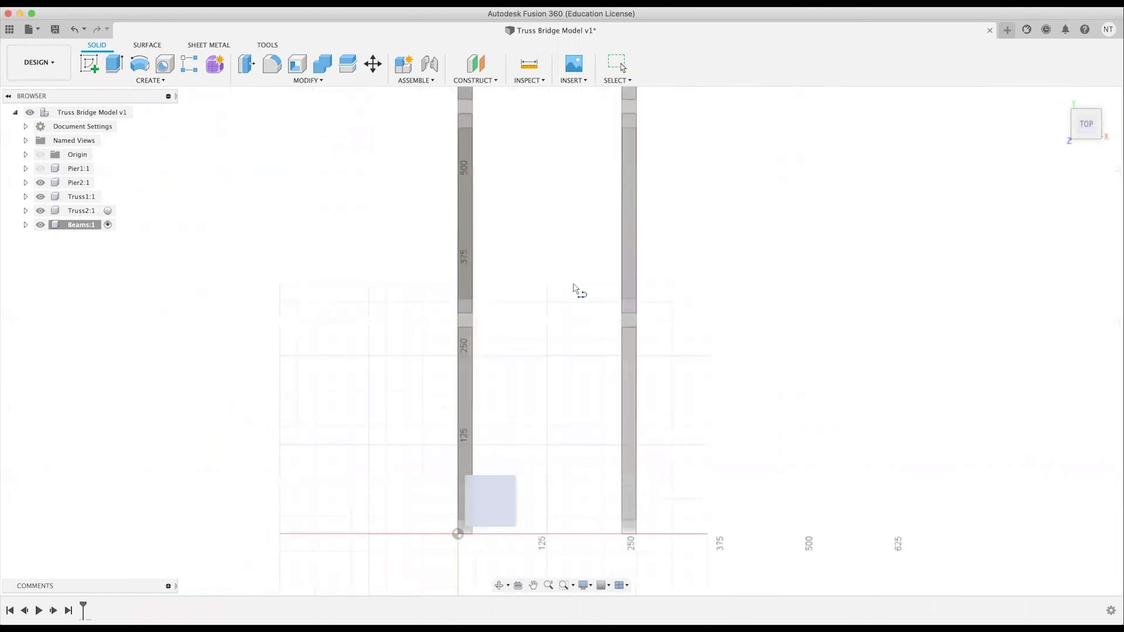
pyautogui.moveTo(604, 225); pyautogui.dragTo(592, 298, button='middle')
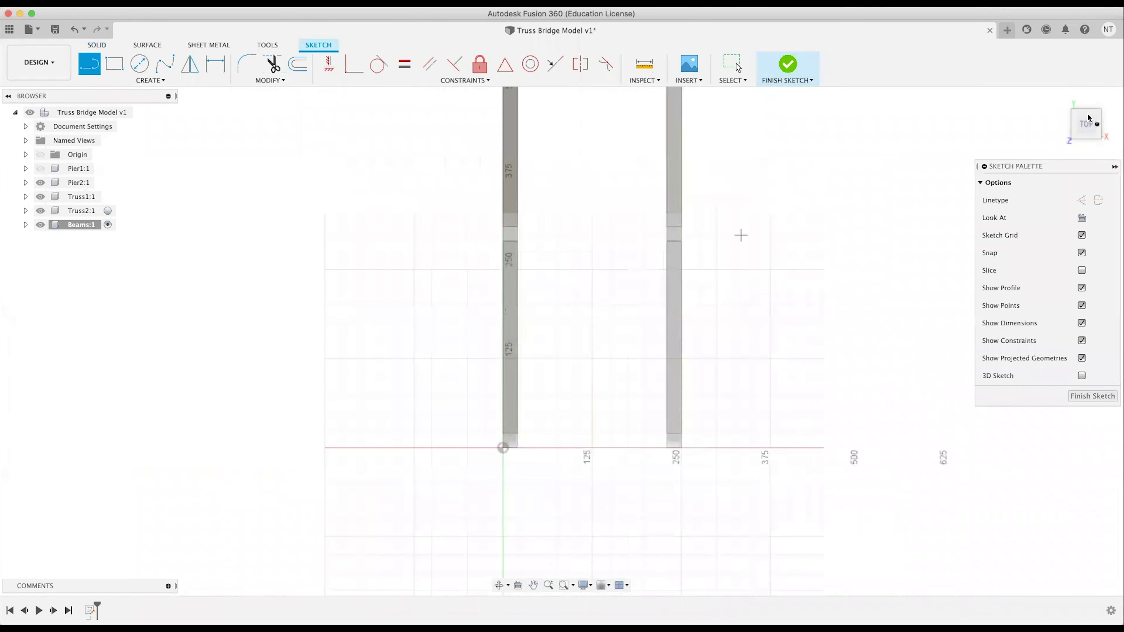
pyautogui.click(1102, 103)
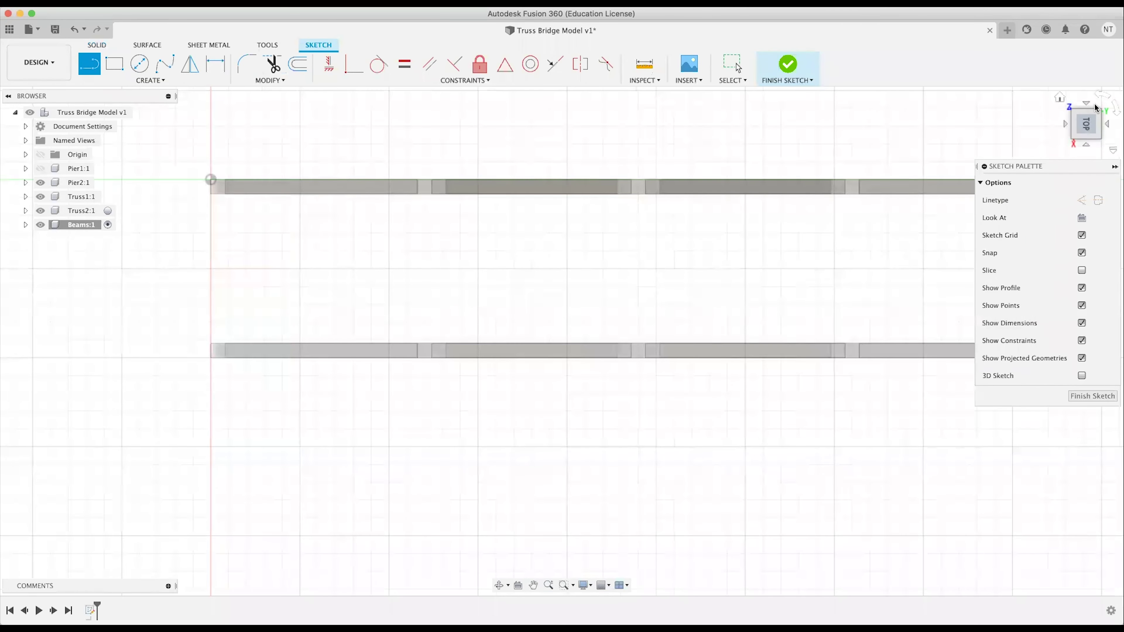
pyautogui.press('a')
pyautogui.click(1088, 125)
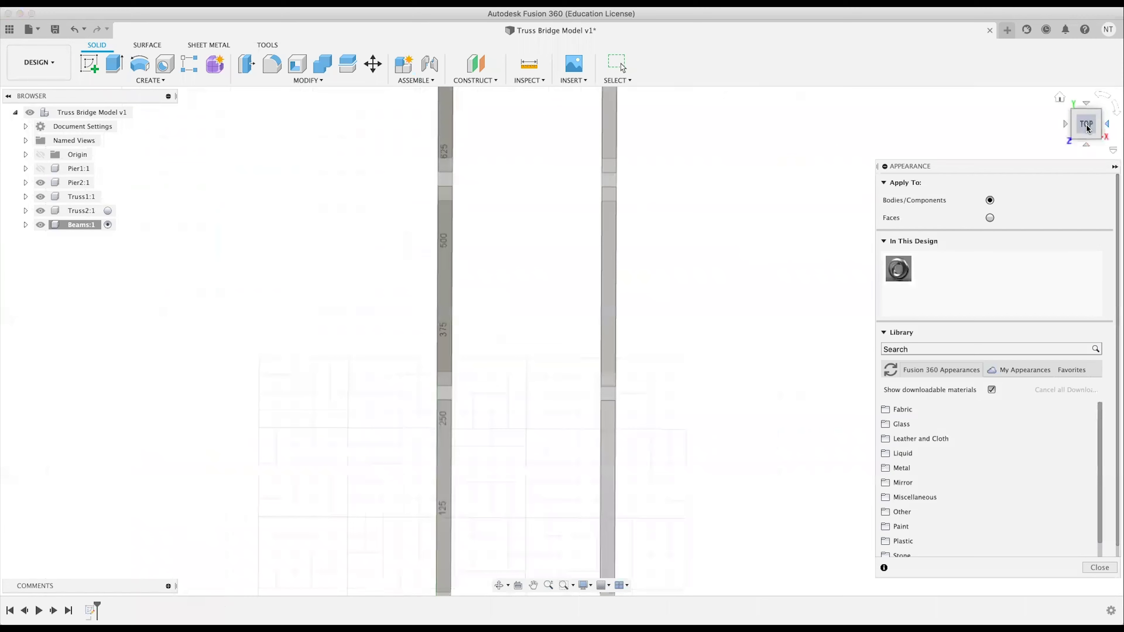
pyautogui.scroll(-10, 588, 341)
pyautogui.press('Escape')
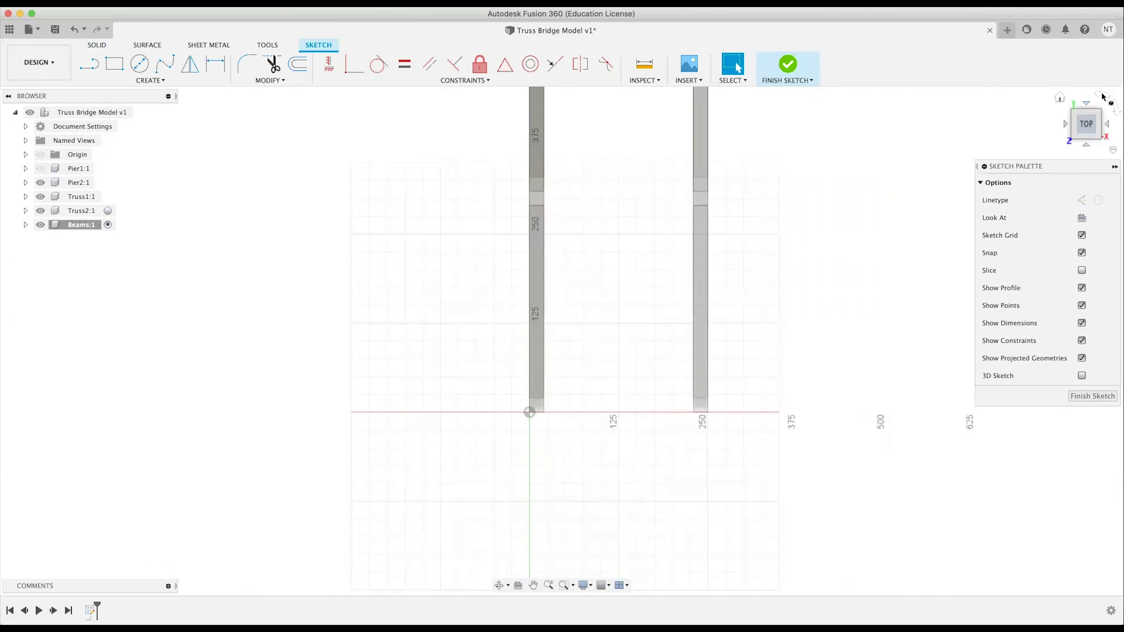
pyautogui.click(1101, 97)
pyautogui.click(1102, 96)
pyautogui.click(1102, 97)
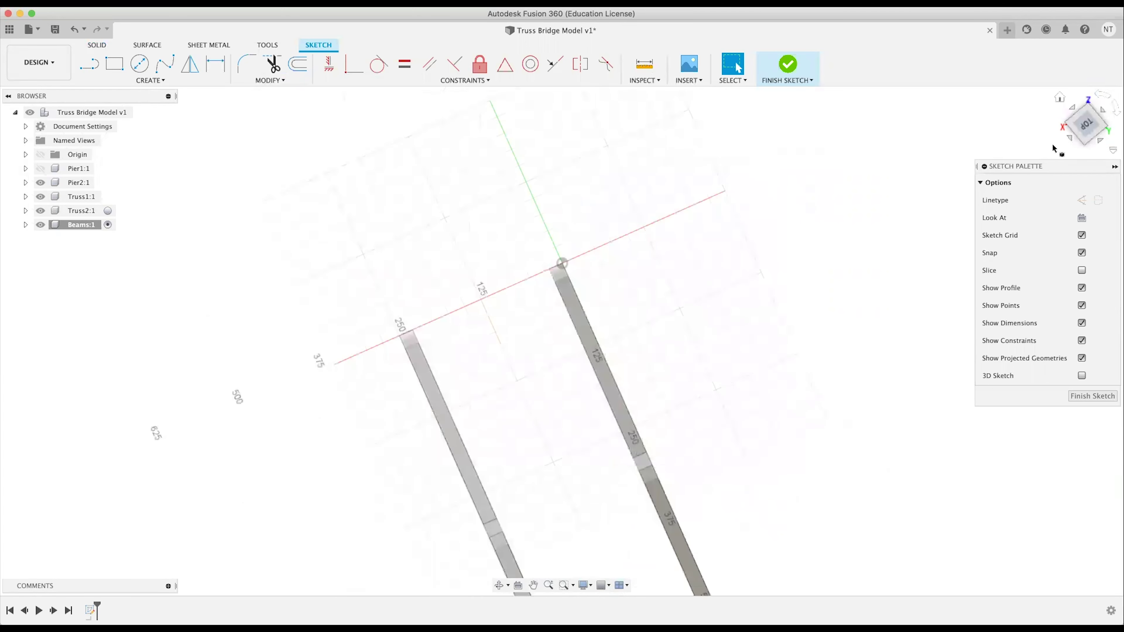
# Sketch a 1200 mm line from the origin along the truss's outer edge to its far corner and make it a construction line.
pyautogui.moveTo(778, 246); pyautogui.dragTo(449, 159, button='middle')
pyautogui.scroll(-2, 519, 271)
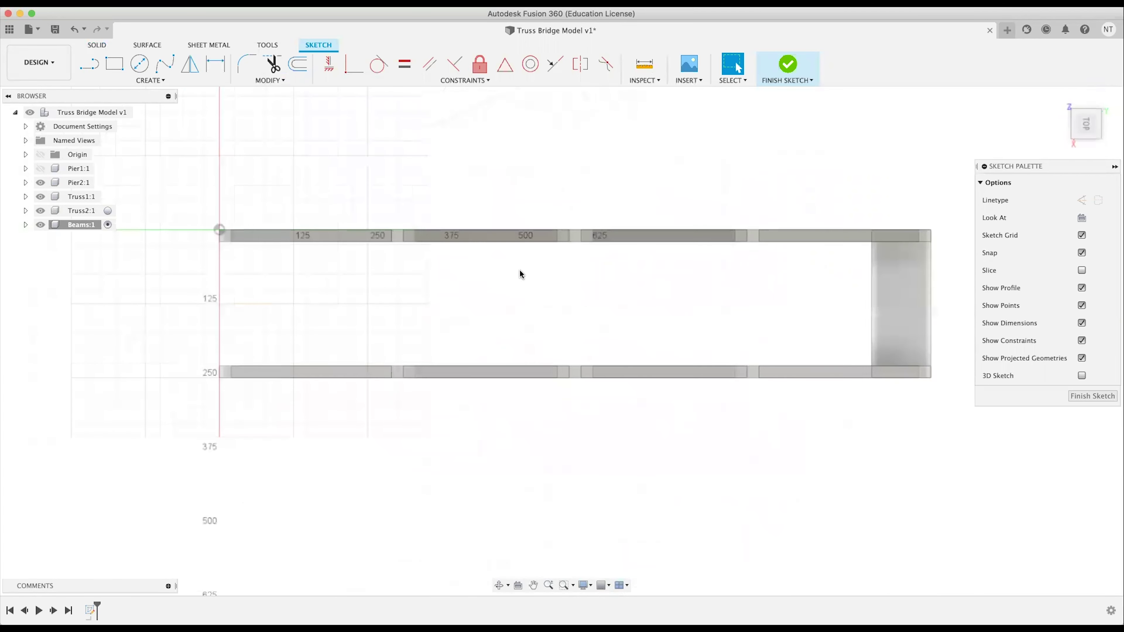
pyautogui.moveTo(474, 323); pyautogui.dragTo(525, 256, button='middle')
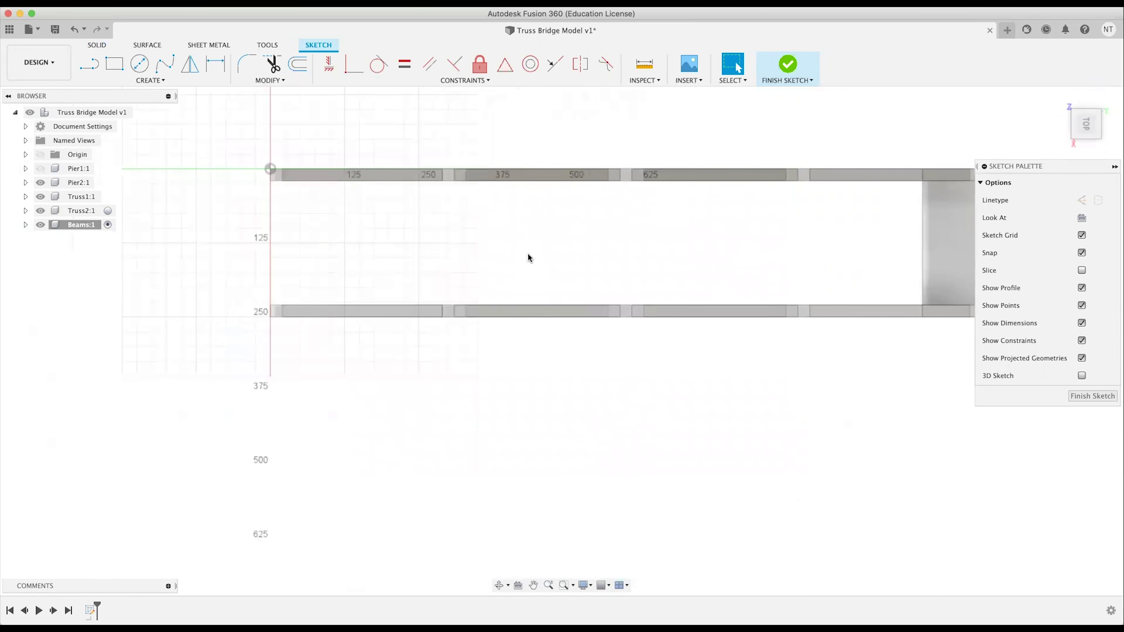
pyautogui.press('l')
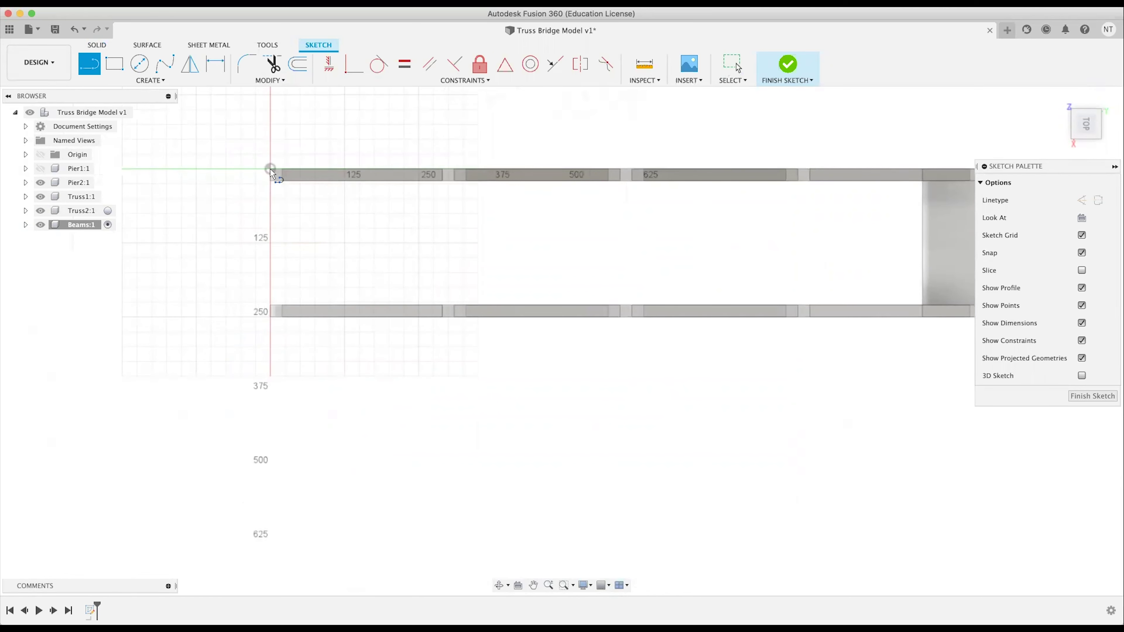
pyautogui.click(269, 168)
pyautogui.moveTo(864, 155); pyautogui.dragTo(593, 164, button='middle')
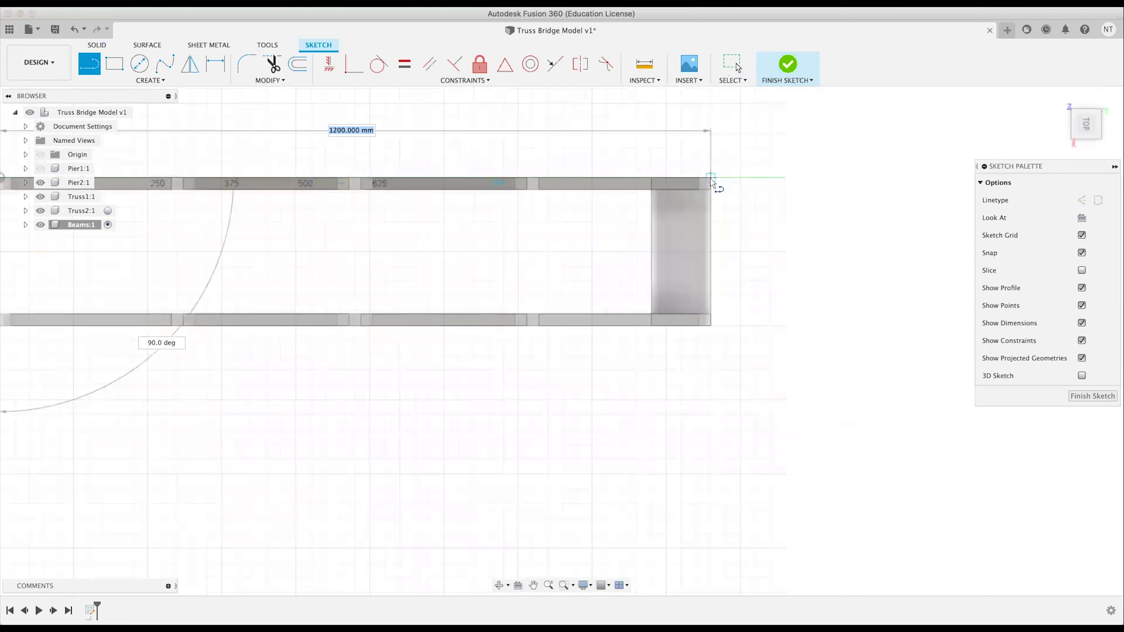
pyautogui.click(711, 178)
pyautogui.moveTo(517, 179); pyautogui.dragTo(718, 183, button='middle')
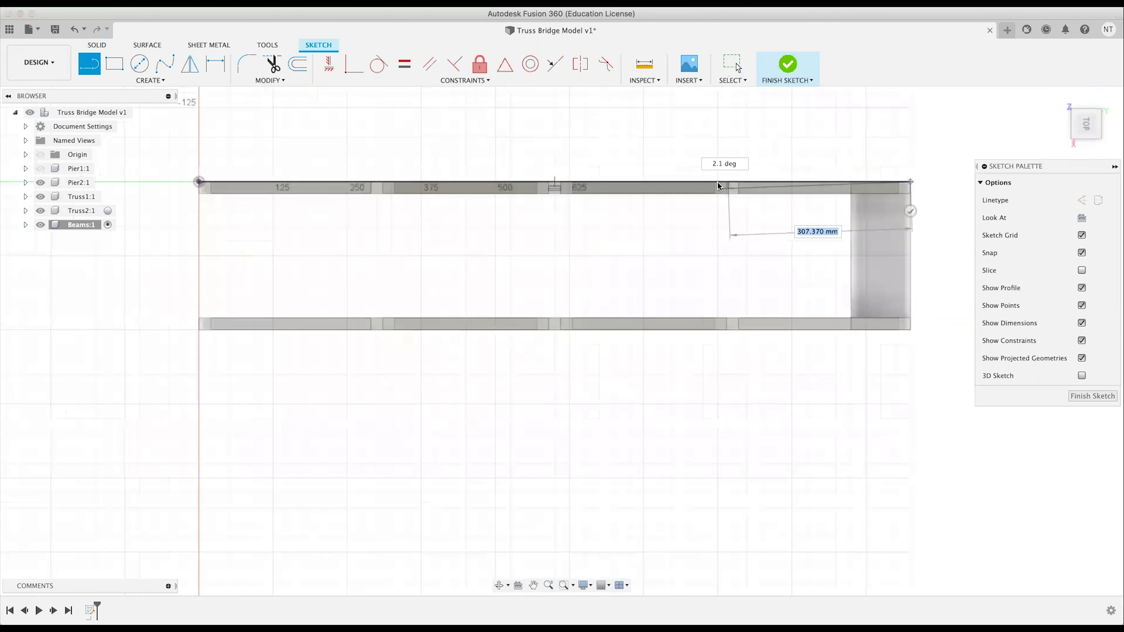
pyautogui.press('Escape')
pyautogui.click(716, 181)
pyautogui.press('x')
pyautogui.click(585, 274)
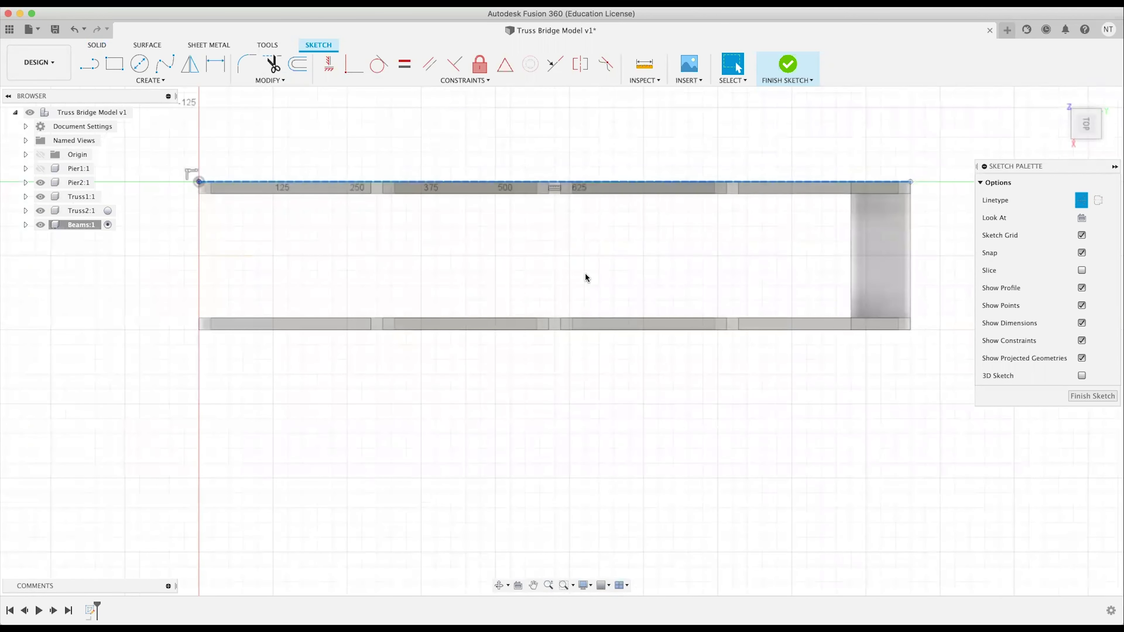
# Sketch a perpendicular construction line about 409 mm long from the midpoint of the 1200 mm line, crossing both trusses.
pyautogui.press('l')
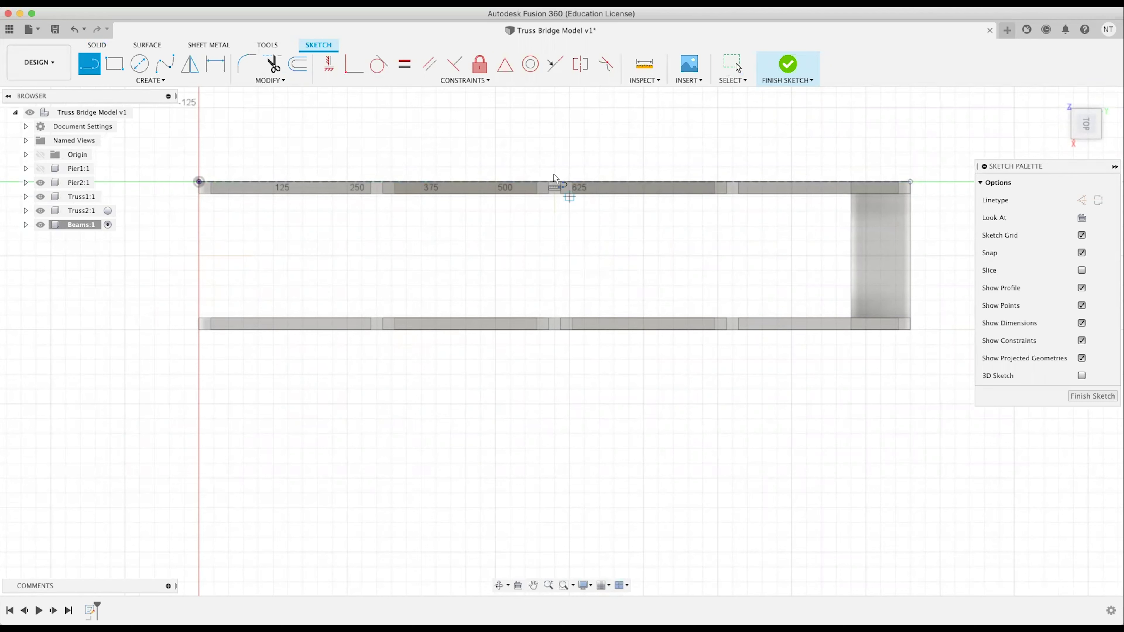
pyautogui.click(554, 182)
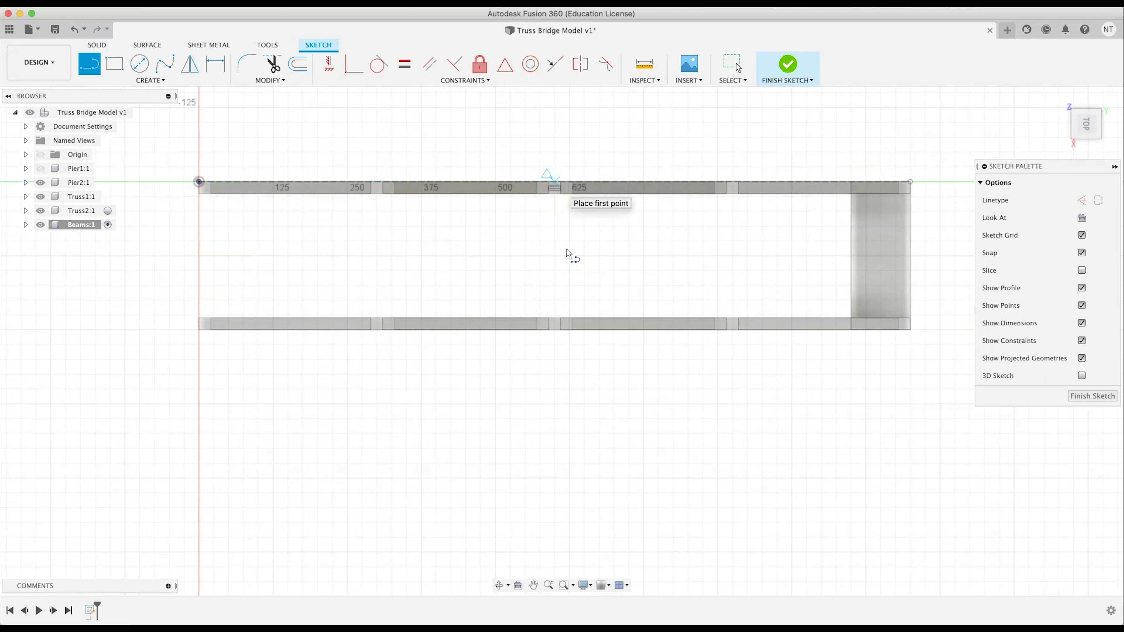
pyautogui.click(555, 424)
pyautogui.press('Escape')
pyautogui.click(555, 390)
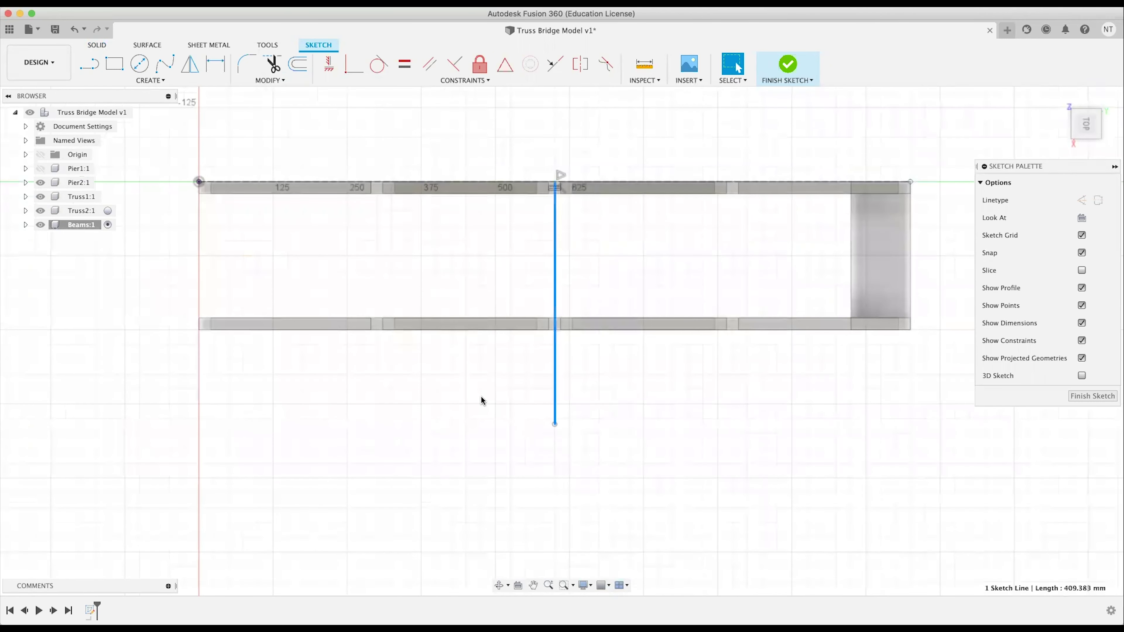
pyautogui.press('x')
pyautogui.press('Escape')
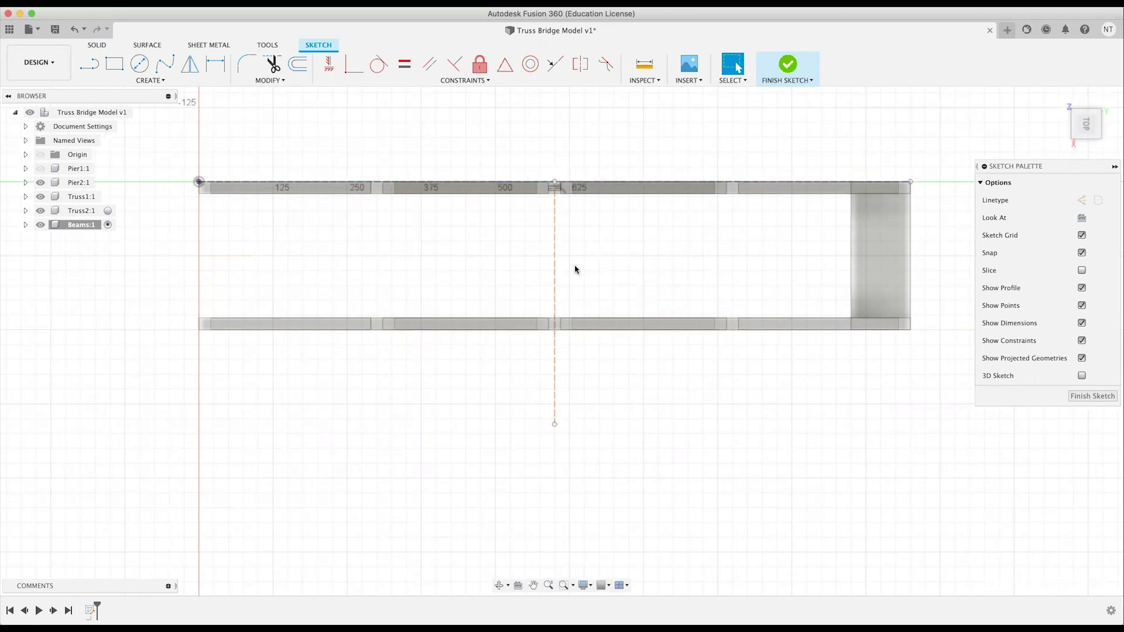
# Move the perpendicular centre line by -50 mm along its length so it extends beyond both trusses.
pyautogui.click(554, 260)
pyautogui.press('m')
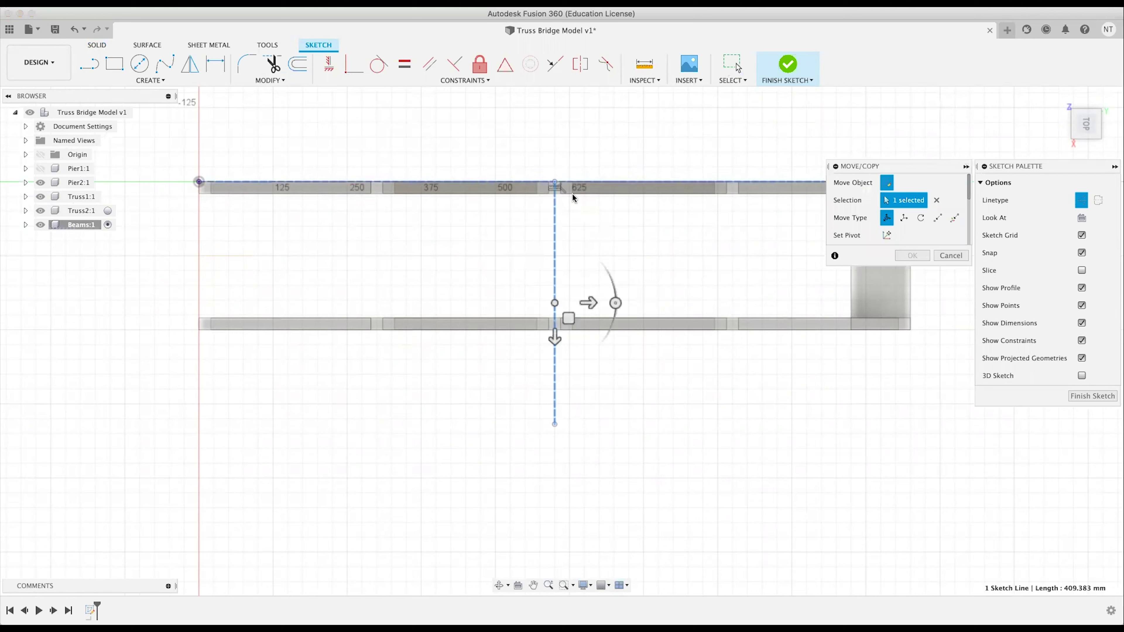
pyautogui.moveTo(553, 338); pyautogui.dragTo(555, 306)
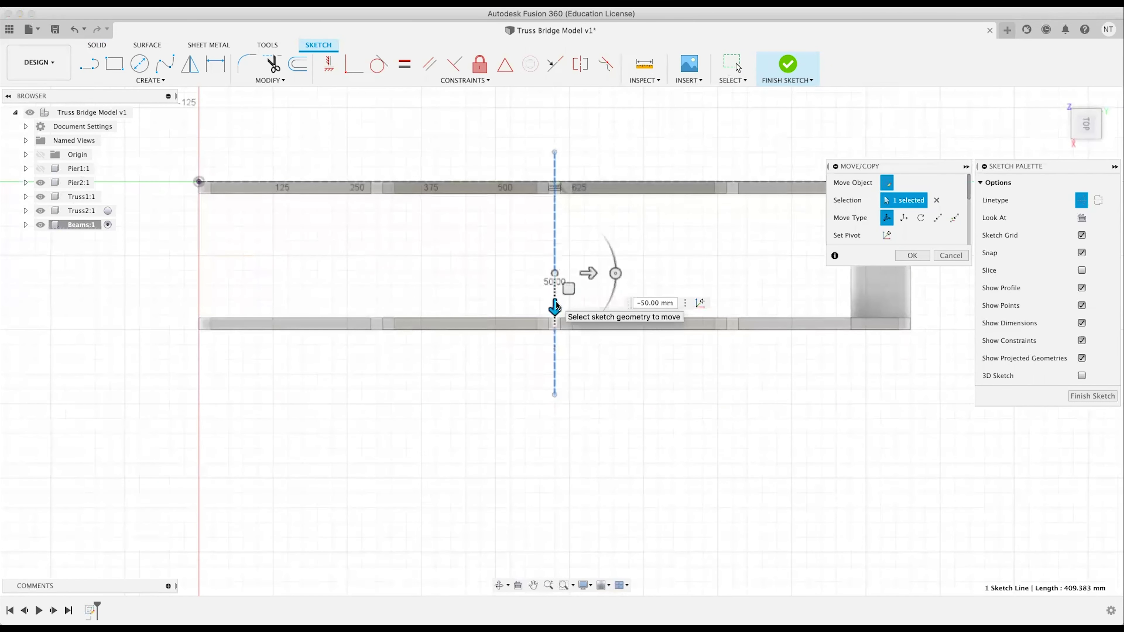
pyautogui.press('Return')
# Sketch a 100 mm line on the opposite truss's outer edge, from the bridge's corner at Pier2 to the pier's inner edge.
pyautogui.moveTo(482, 281); pyautogui.dragTo(491, 318, button='middle')
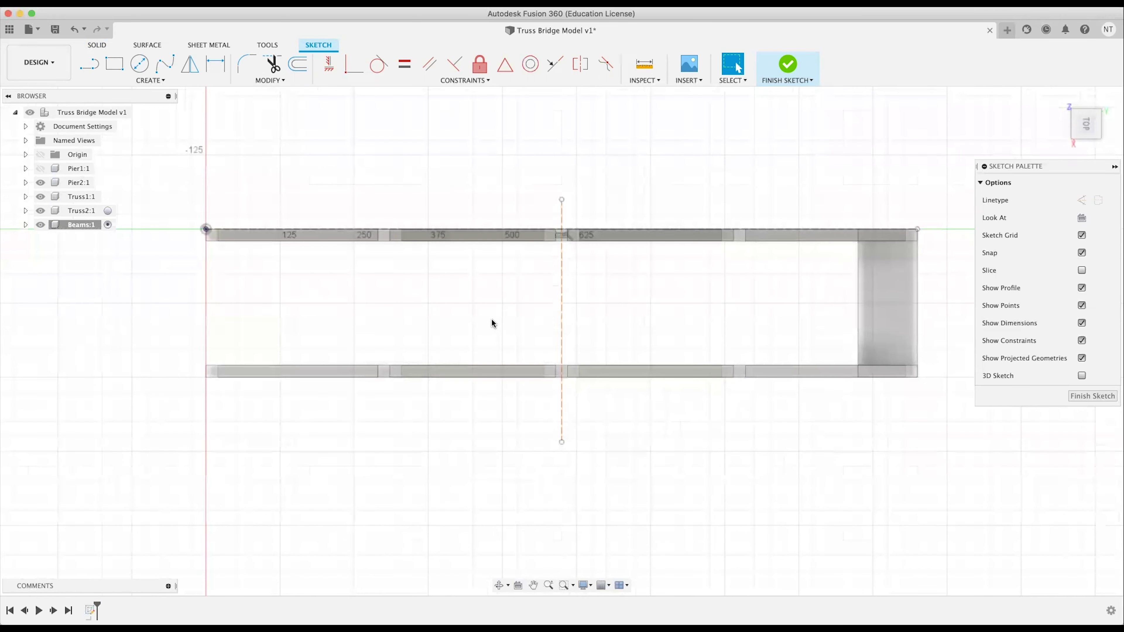
pyautogui.moveTo(880, 285); pyautogui.dragTo(816, 282, button='middle')
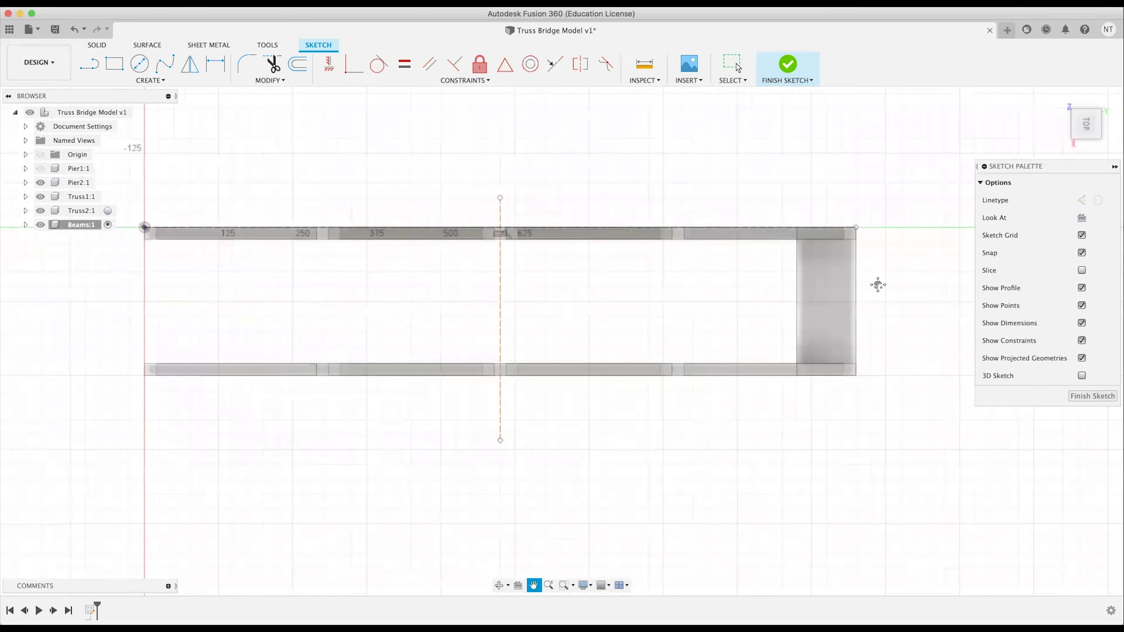
pyautogui.moveTo(644, 306)
pyautogui.mouseDown(button='middle')
pyautogui.moveTo(619, 299)
pyautogui.moveTo(668, 303)
pyautogui.mouseUp(button='middle')
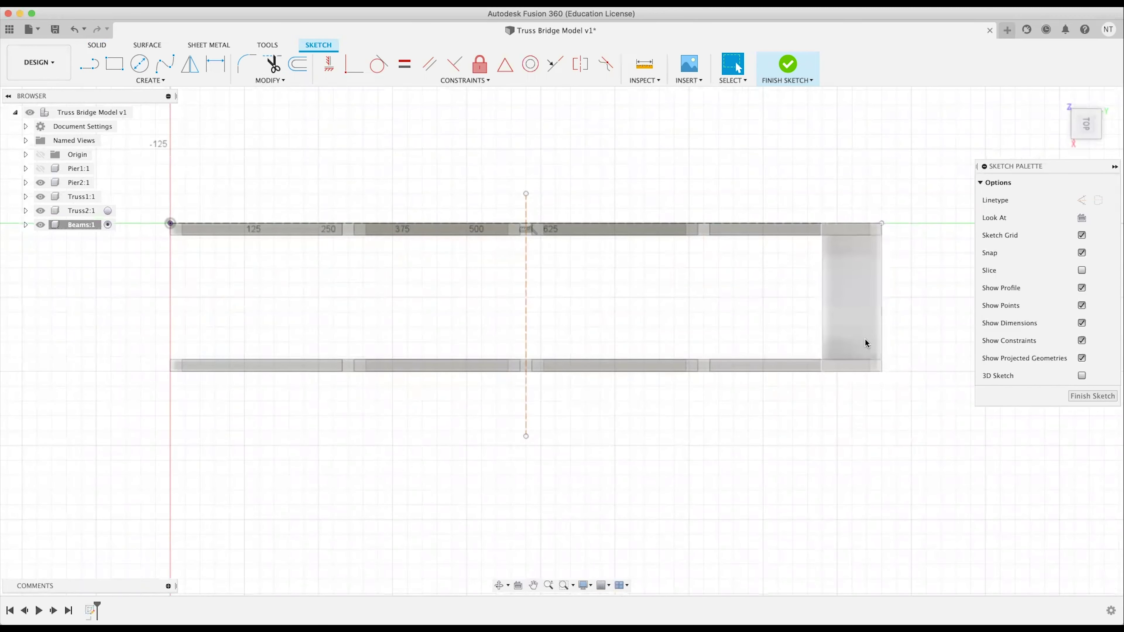
pyautogui.hscroll(5, 641, 350)
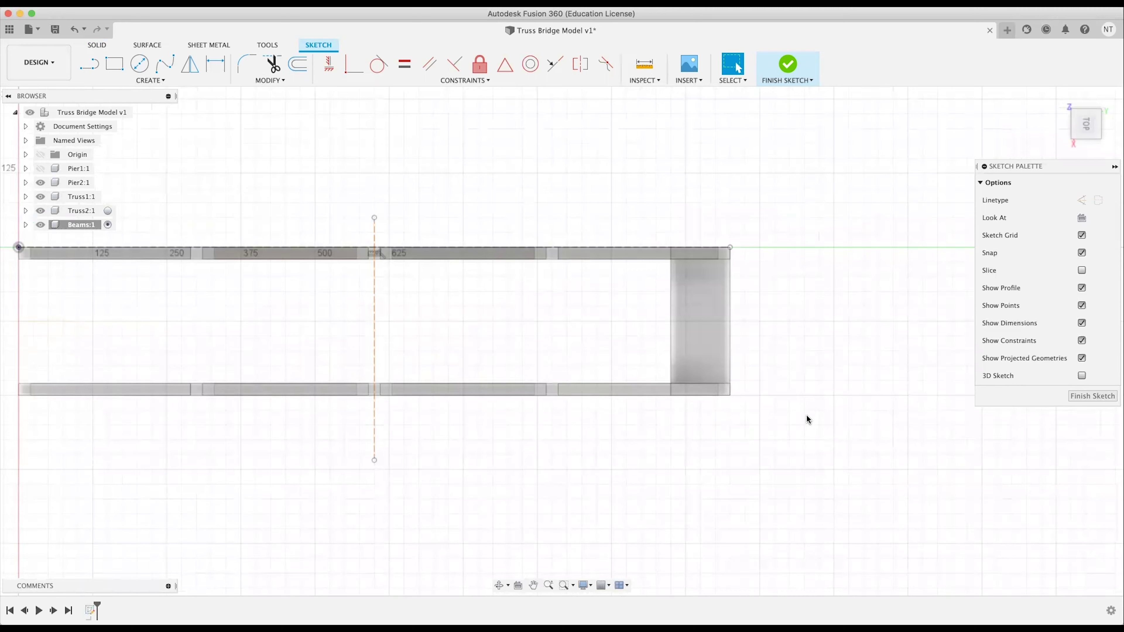
pyautogui.press('l')
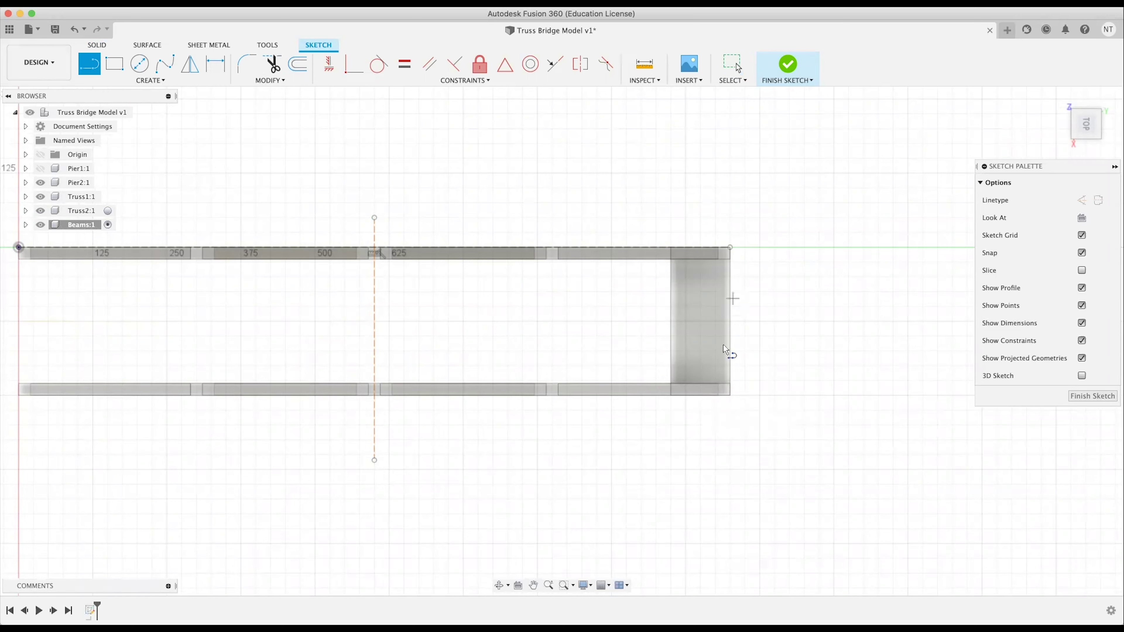
pyautogui.click(730, 395)
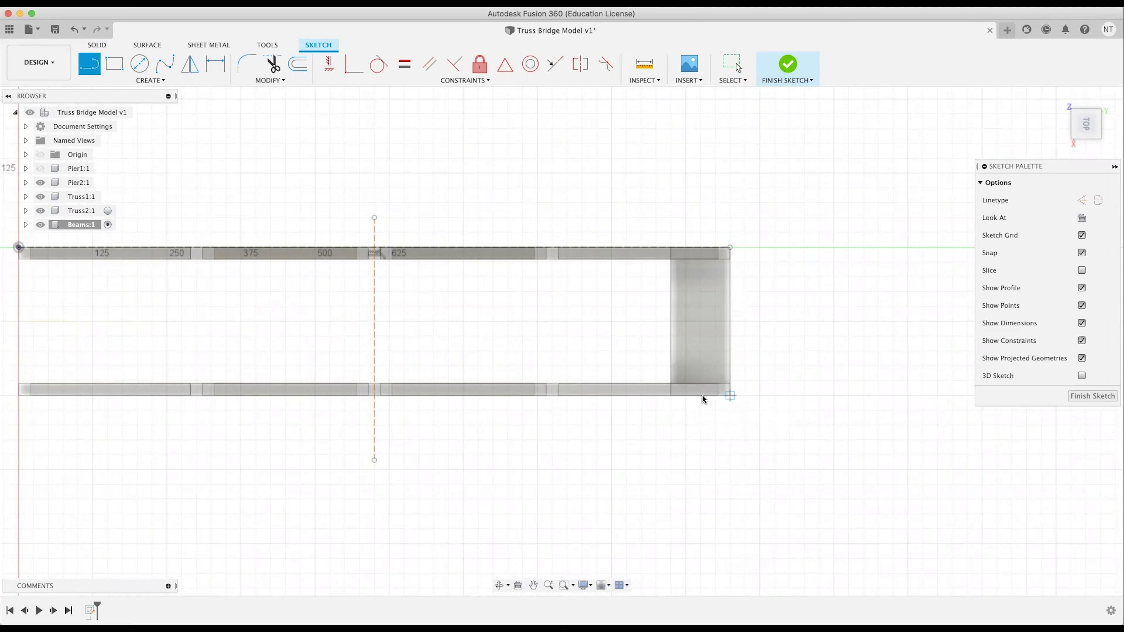
pyautogui.click(671, 395)
pyautogui.press('Escape')
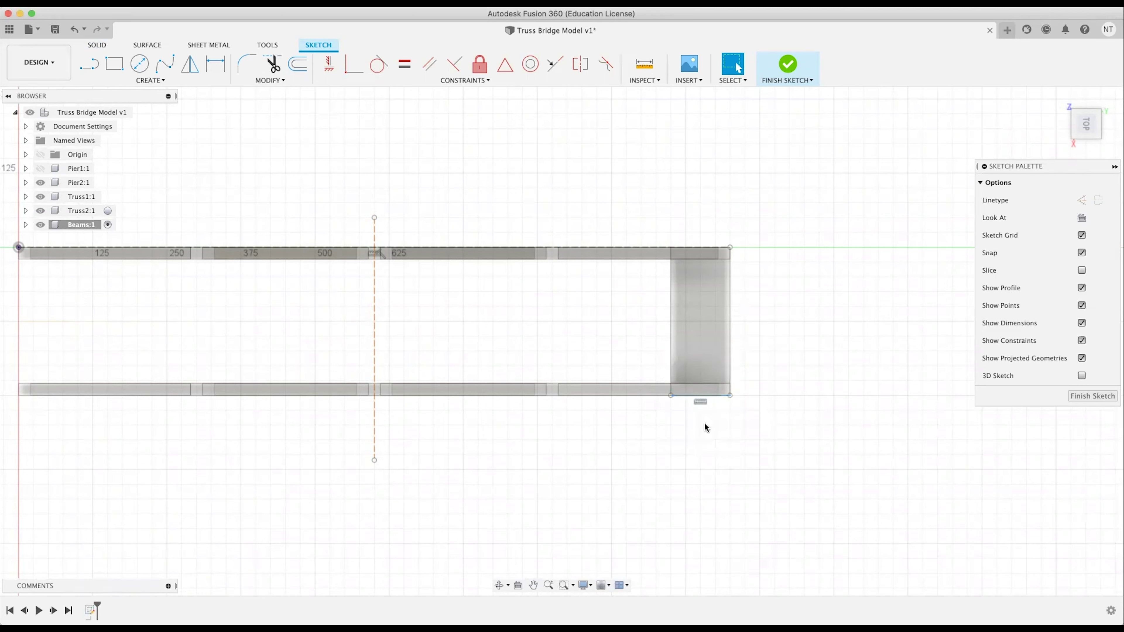
# Convert the short line at the Pier2 end into a construction line.
pyautogui.press('l')
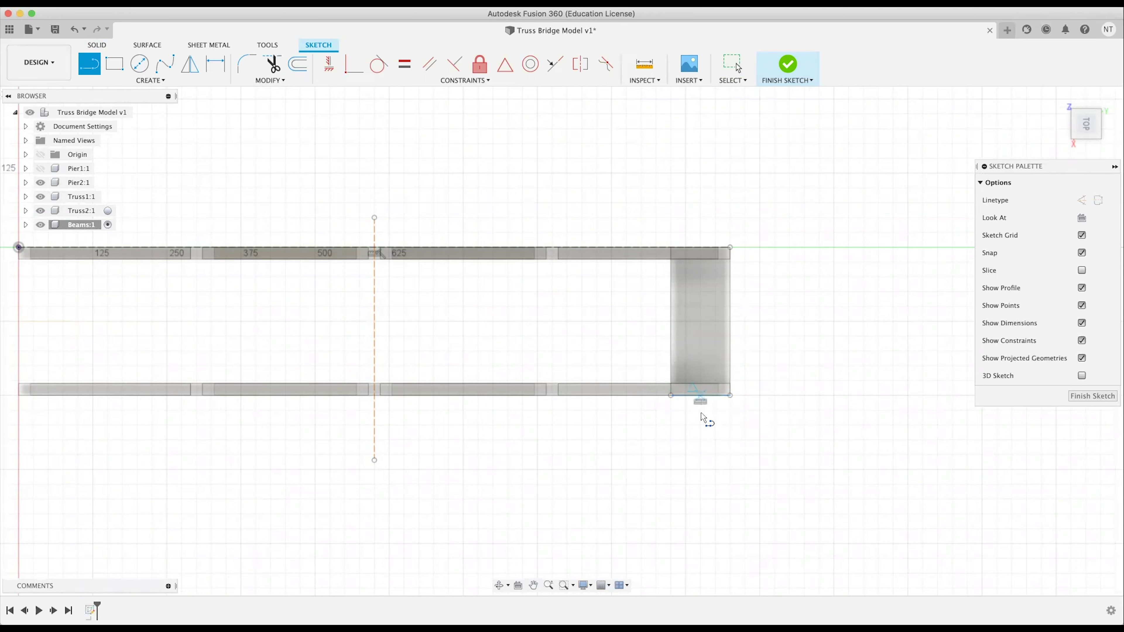
pyautogui.press('Escape')
pyautogui.click(720, 395)
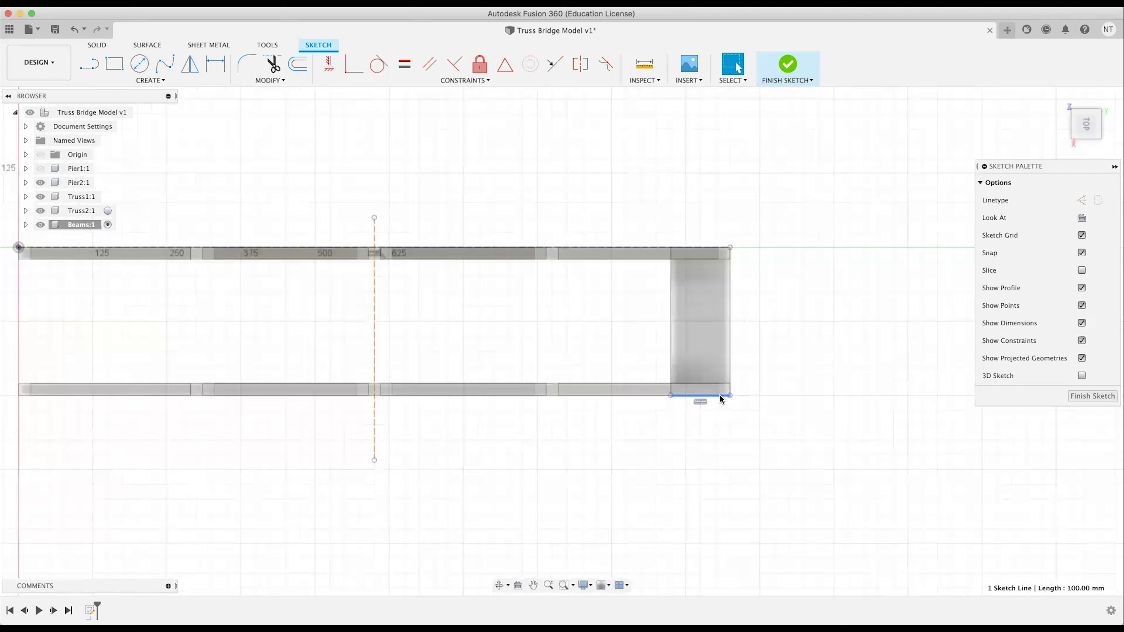
pyautogui.moveTo(695, 448); pyautogui.dragTo(620, 436, button='middle')
pyautogui.click(757, 309)
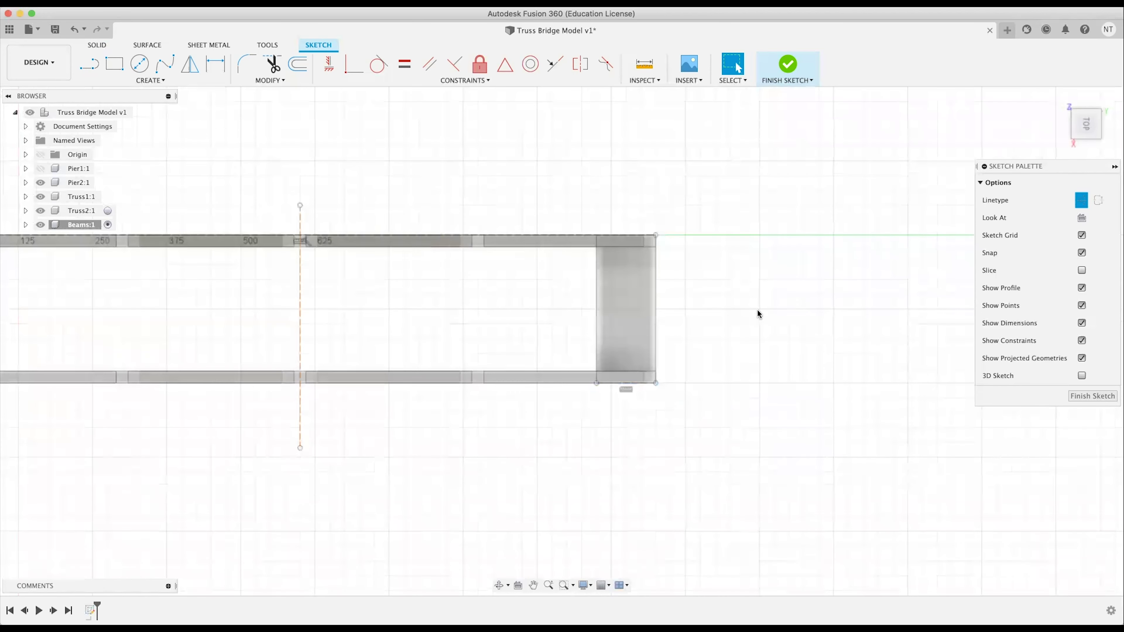
# Sketch a 100 by 250 mm rectangle beyond the Pier2 end of the bridge, with its long side across the span.
pyautogui.press('r')
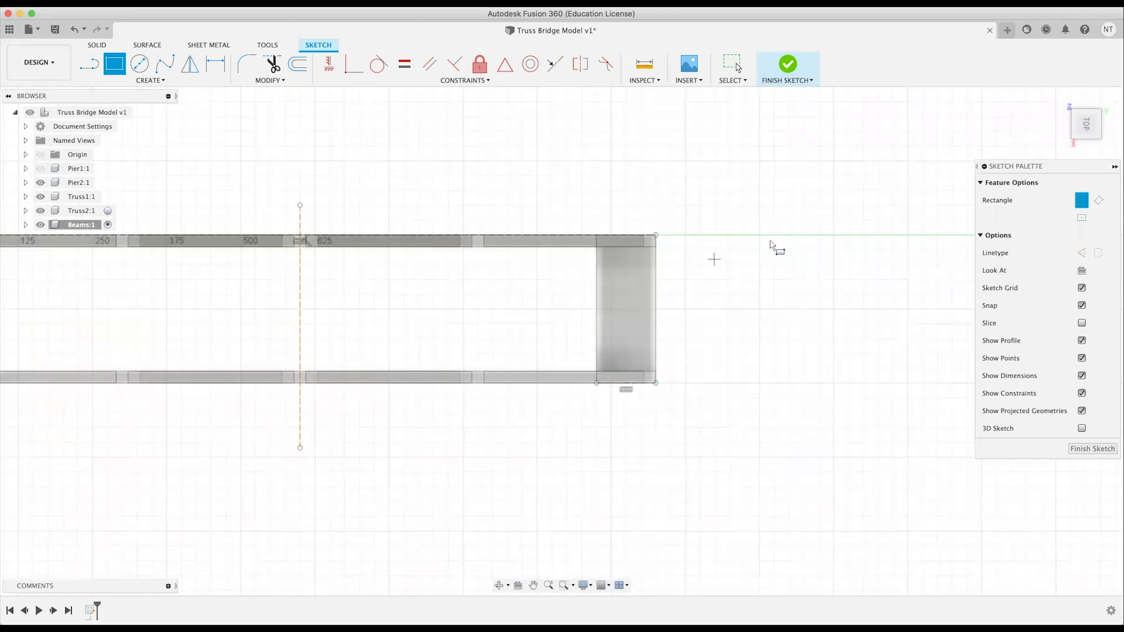
pyautogui.click(773, 237)
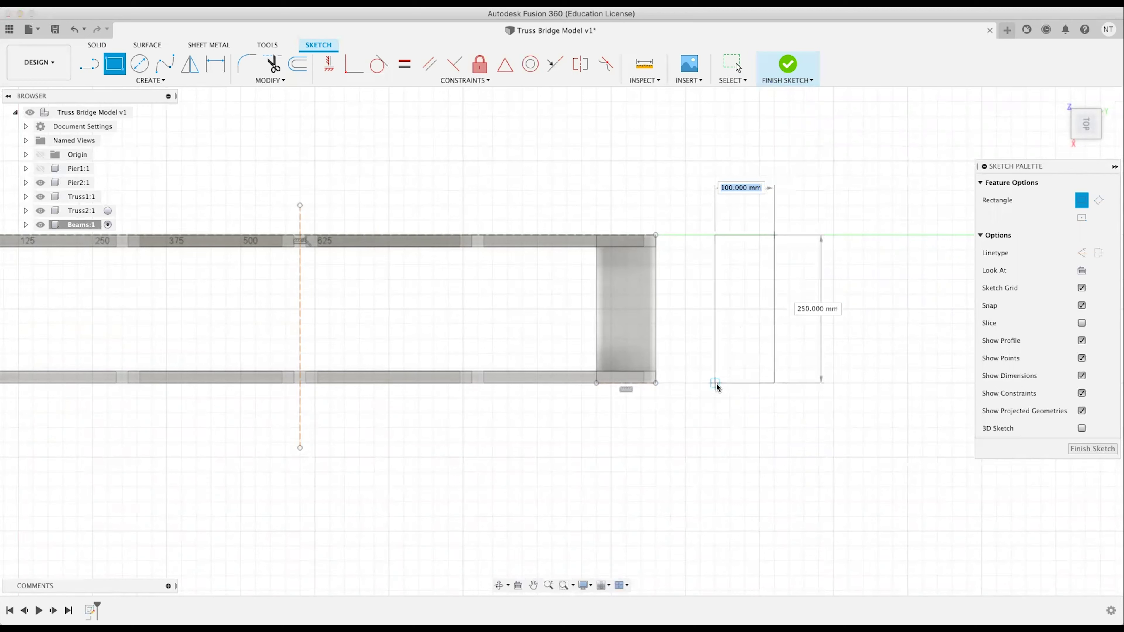
pyautogui.click(715, 383)
pyautogui.press('Escape')
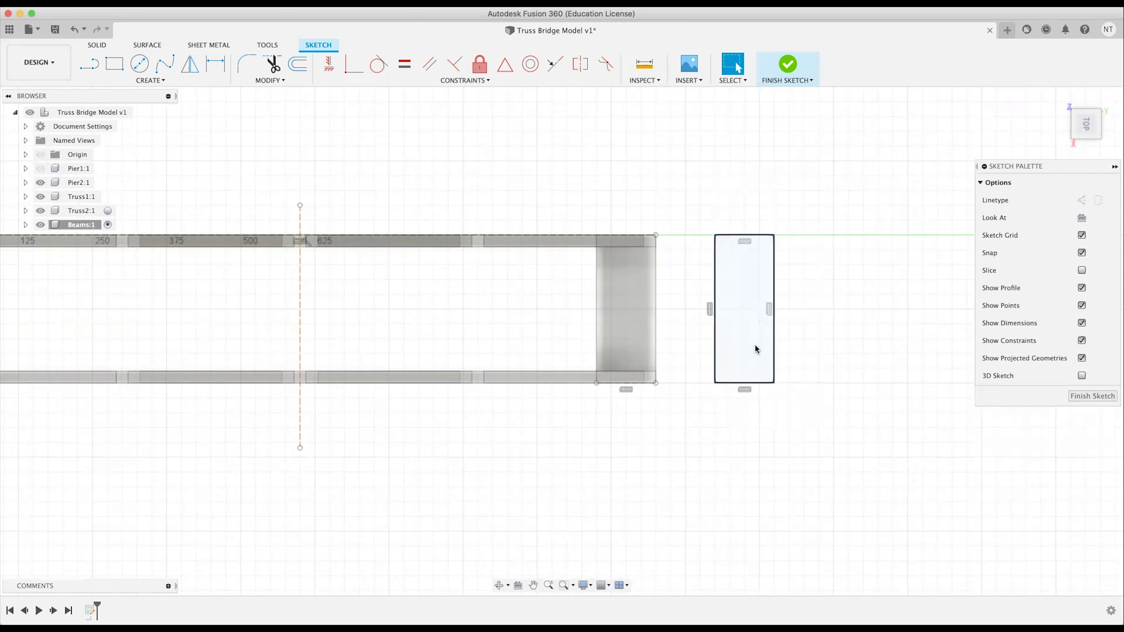
pyautogui.click(754, 348)
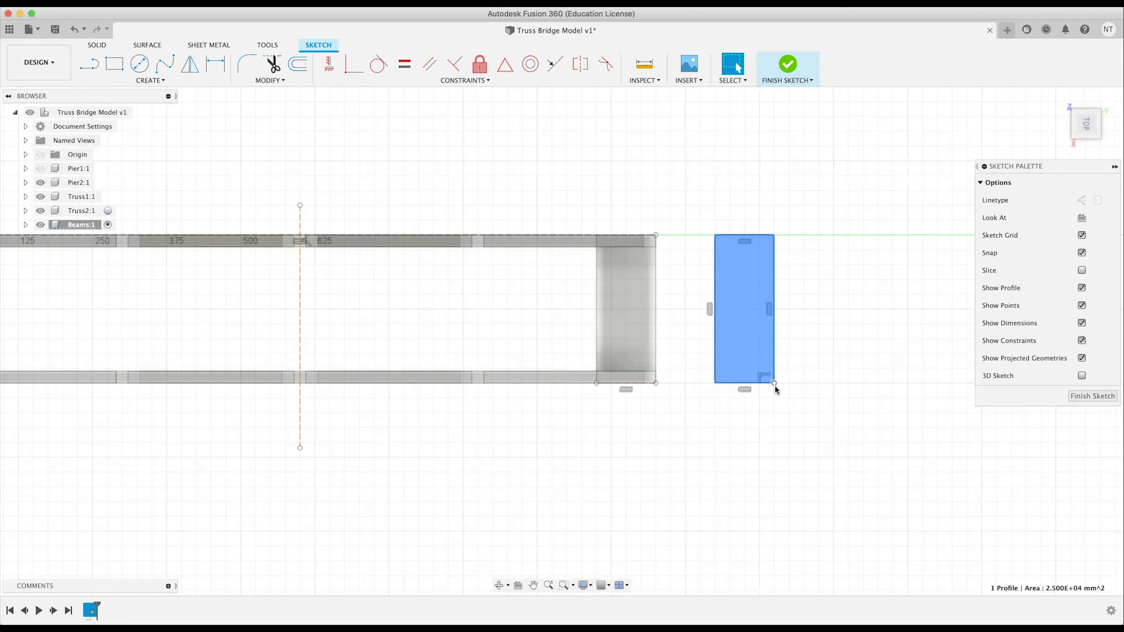
pyautogui.click(793, 529)
# Dimension the rectangle's short side to 40 mm.
pyautogui.press('d')
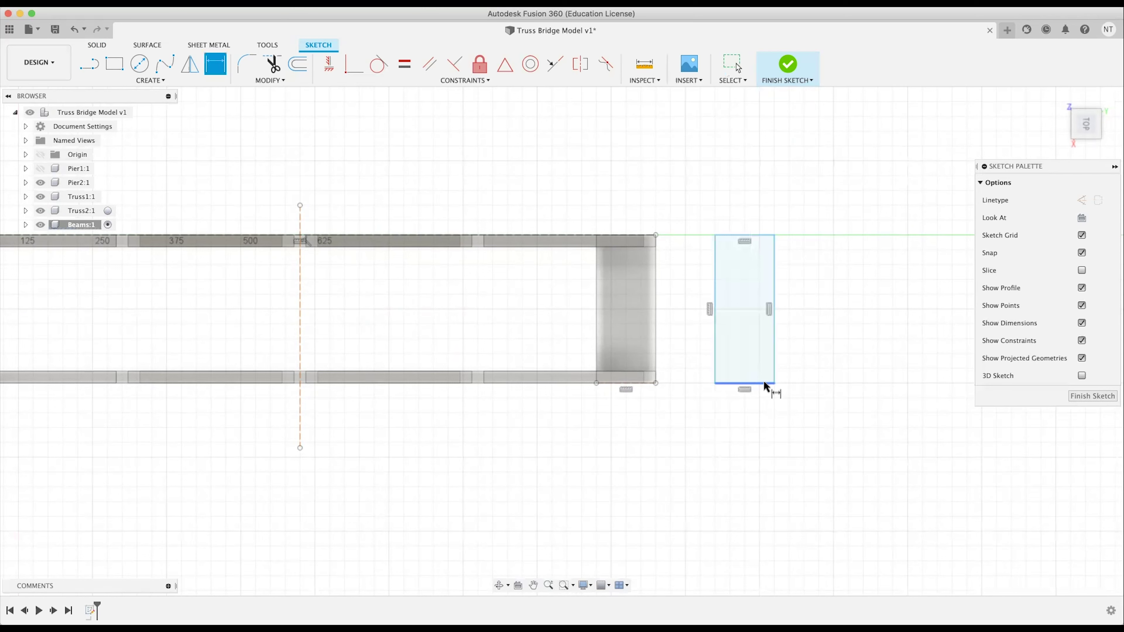
pyautogui.click(766, 384)
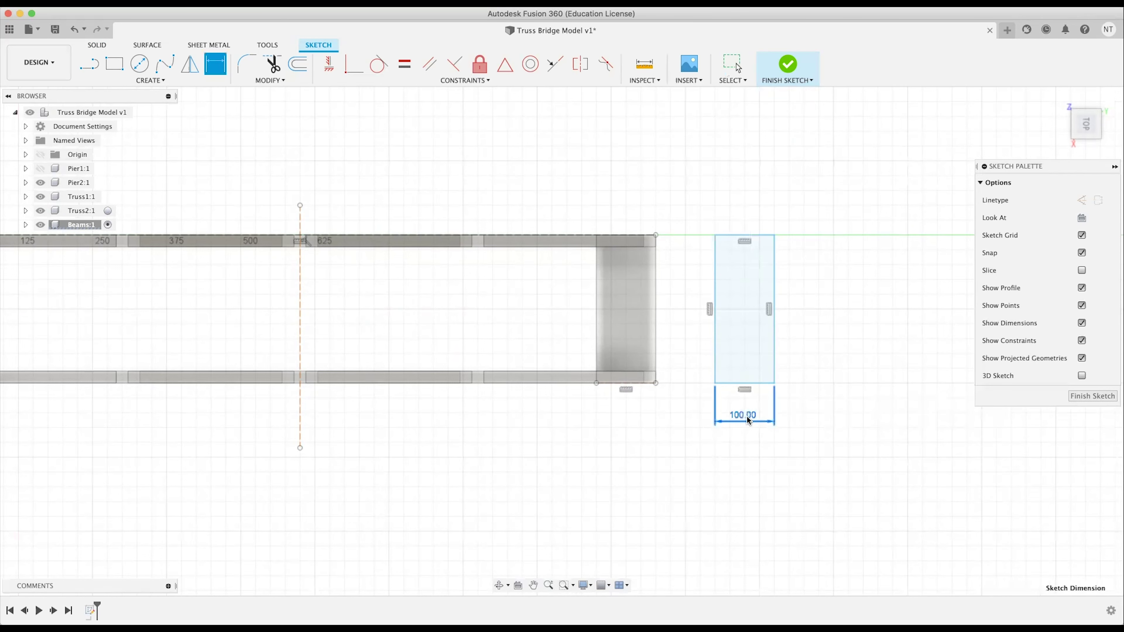
pyautogui.click(748, 421)
pyautogui.write('40')
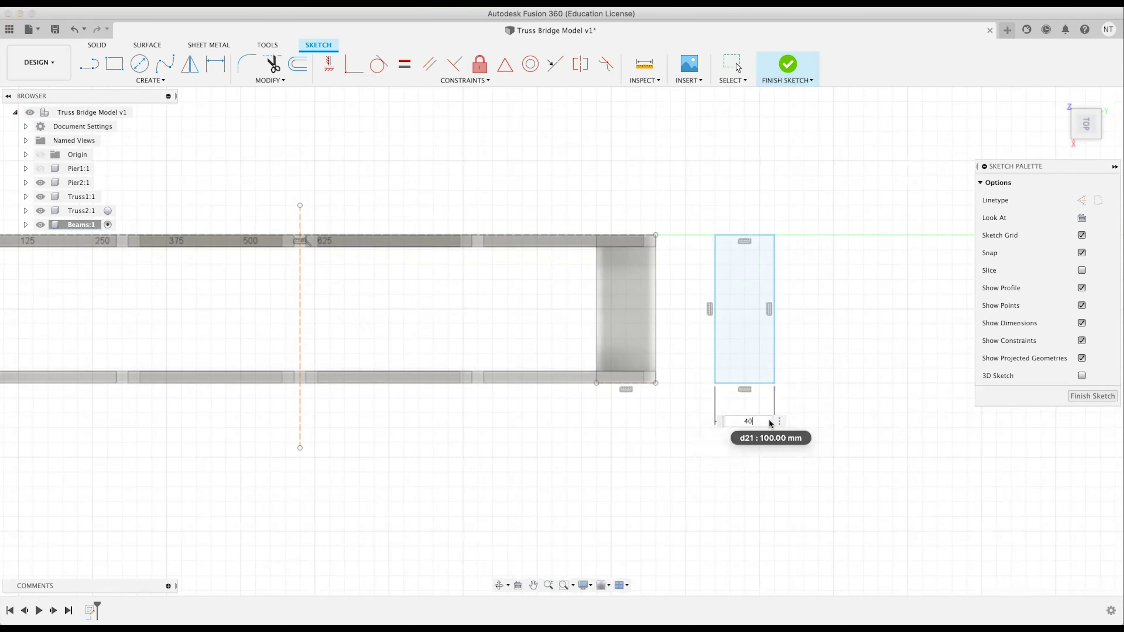
pyautogui.press('Return')
# Dimension the rectangle's long side to 210 mm.
pyautogui.click(774, 331)
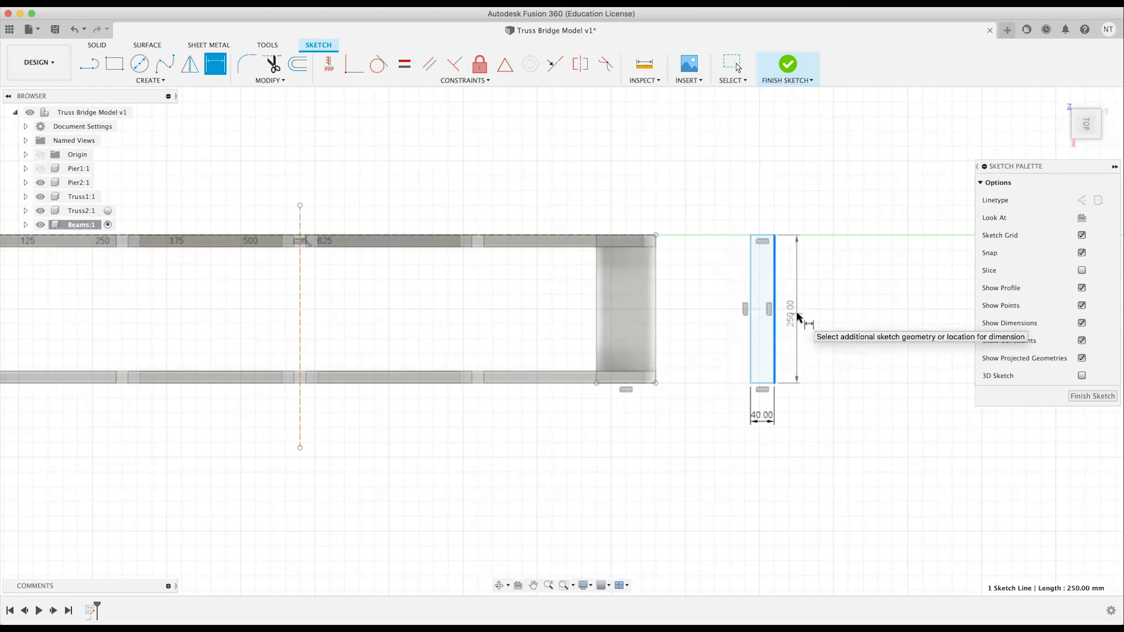
pyautogui.click(798, 317)
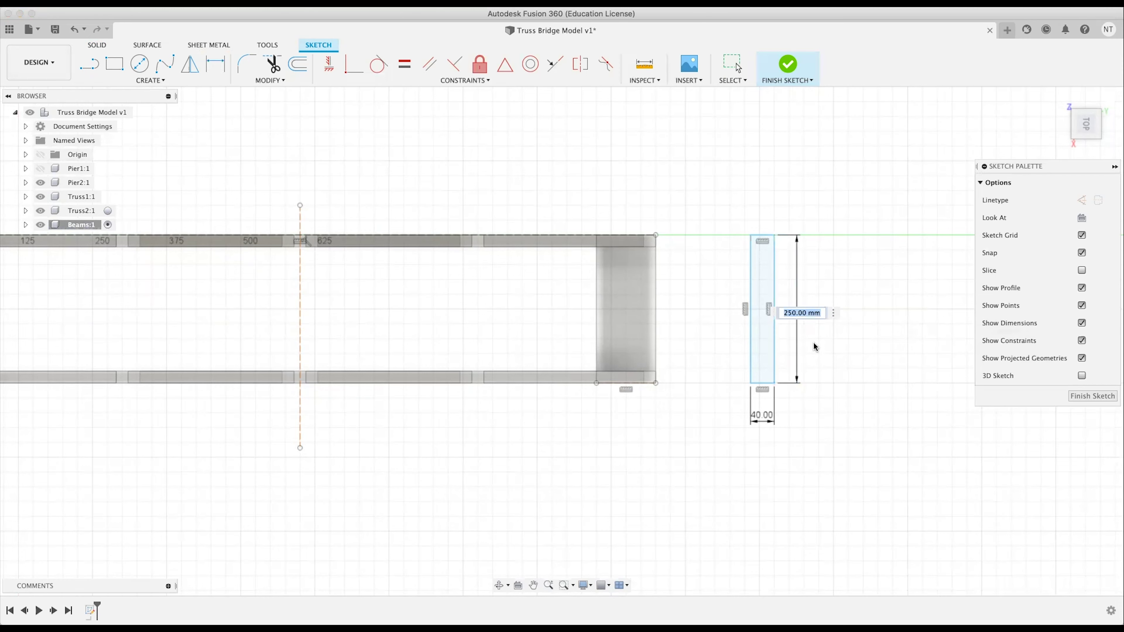
pyautogui.write('210')
pyautogui.press('Return')
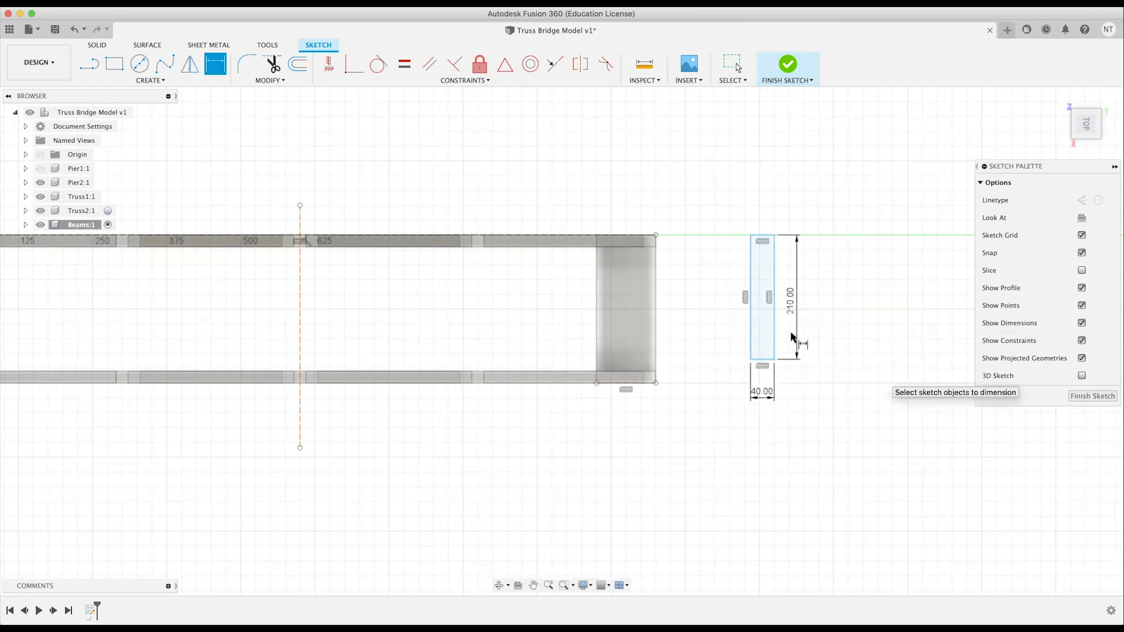
pyautogui.press('Escape')
# Move the whole rectangle point to point, from its outer corner on the Truss2 side to Pier2's matching outer corner.
pyautogui.scroll(2, 880, 333)
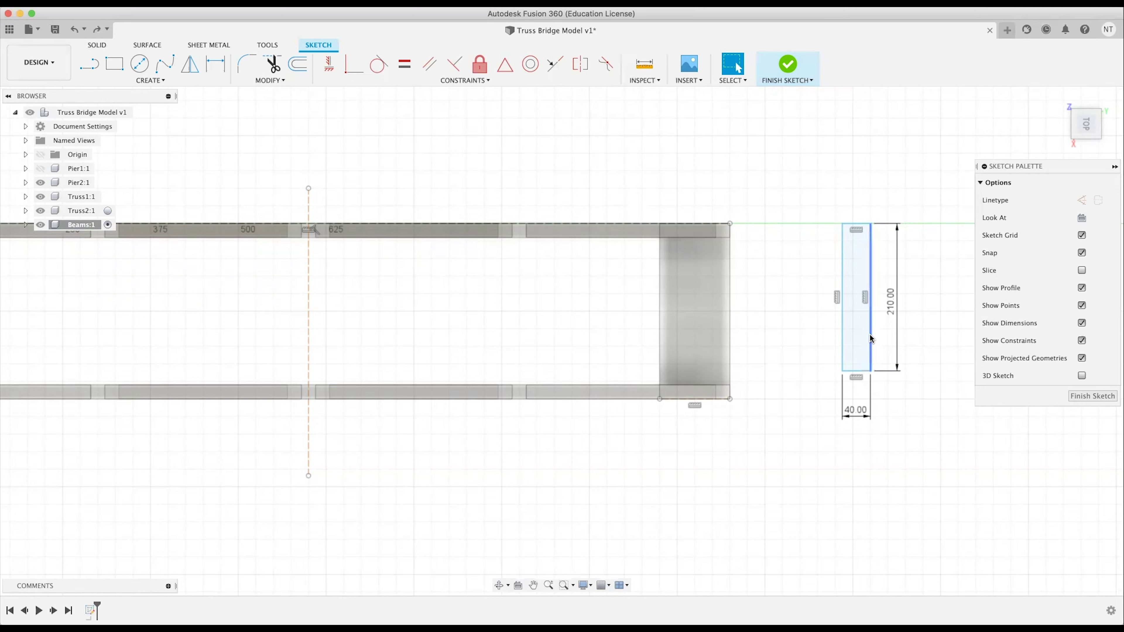
pyautogui.doubleClick(871, 338)
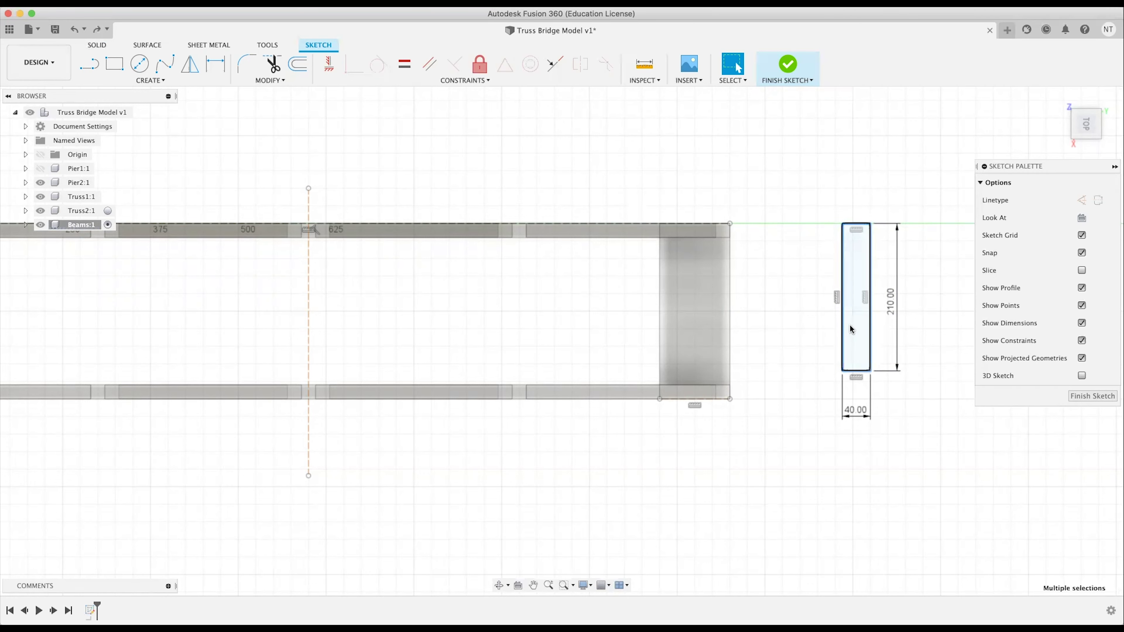
pyautogui.press('m')
pyautogui.moveTo(710, 217)
pyautogui.mouseDown(button='middle')
pyautogui.moveTo(510, 189)
pyautogui.moveTo(443, 191)
pyautogui.mouseUp(button='middle')
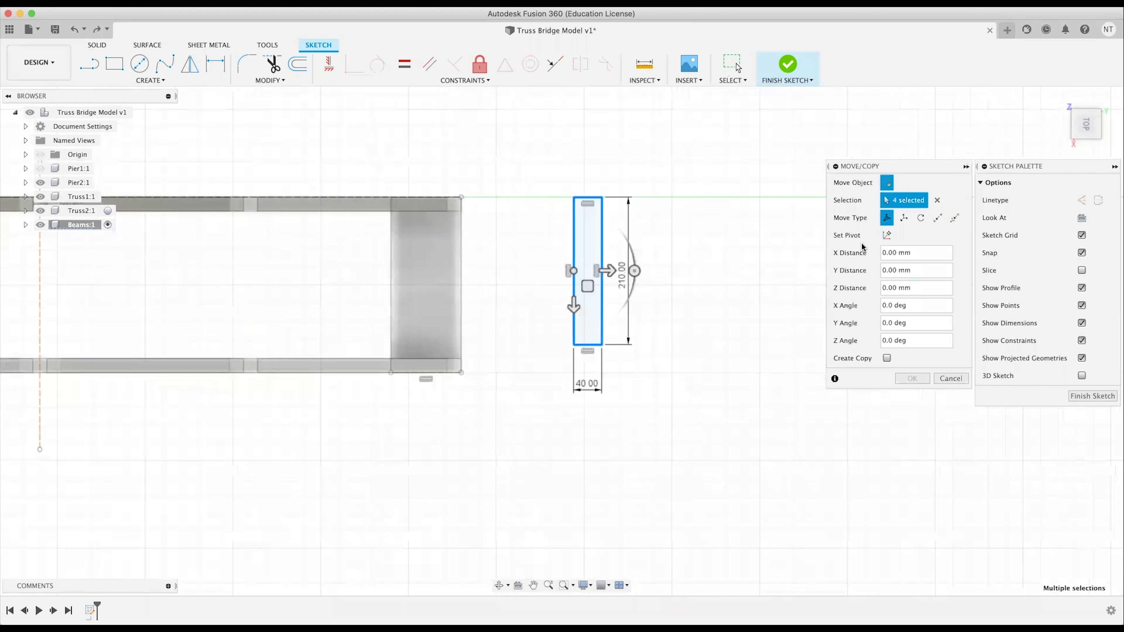
pyautogui.click(938, 219)
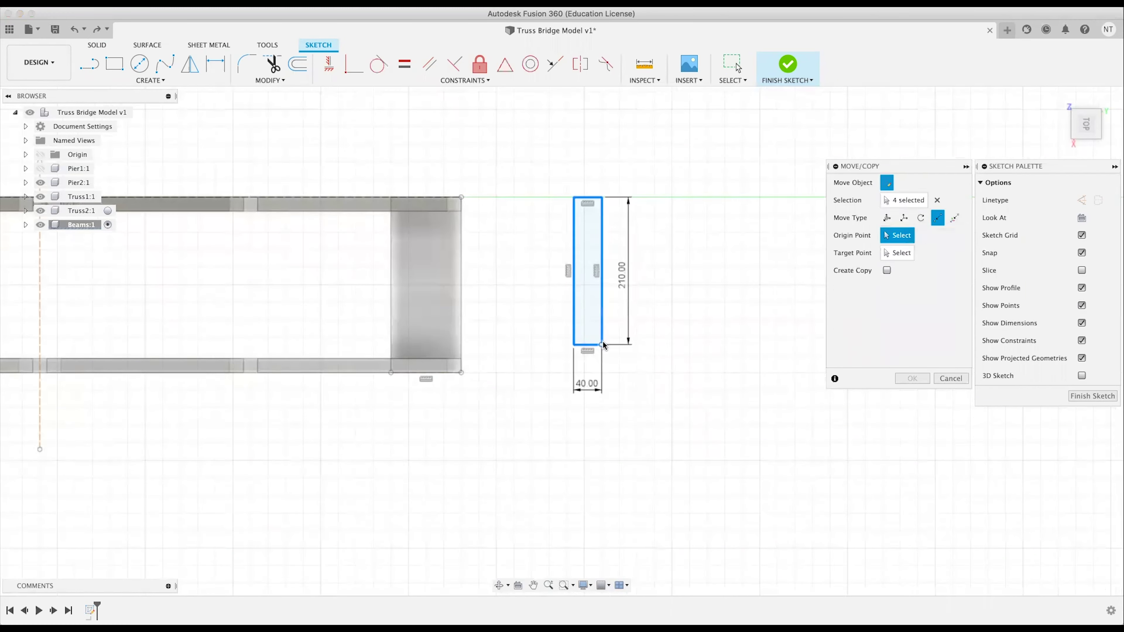
pyautogui.click(601, 345)
pyautogui.click(462, 374)
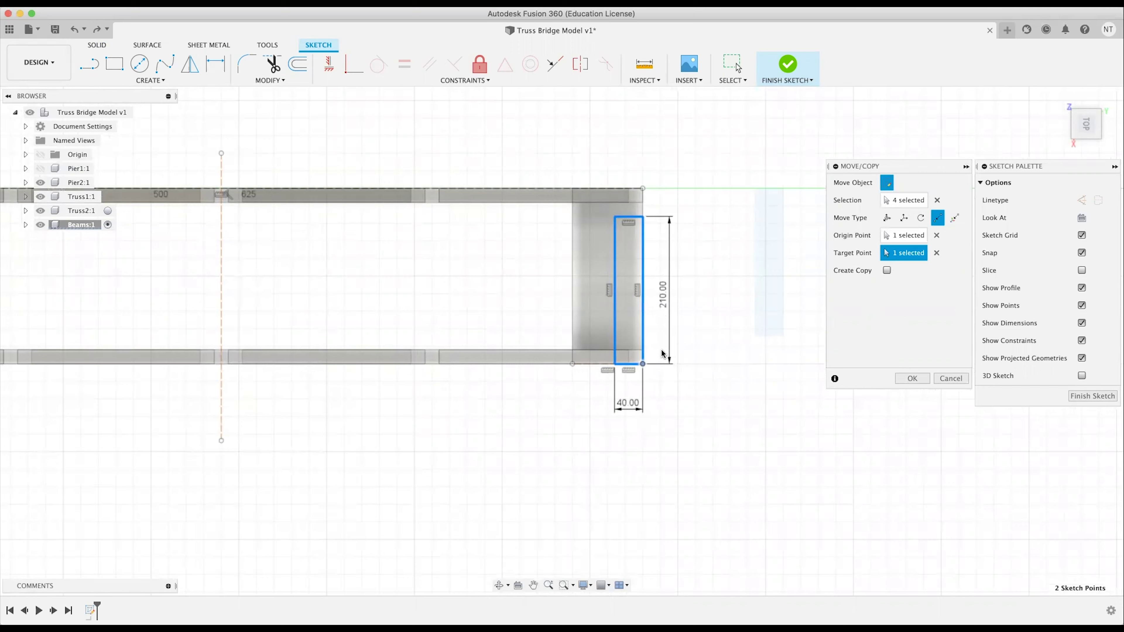
pyautogui.press('Return')
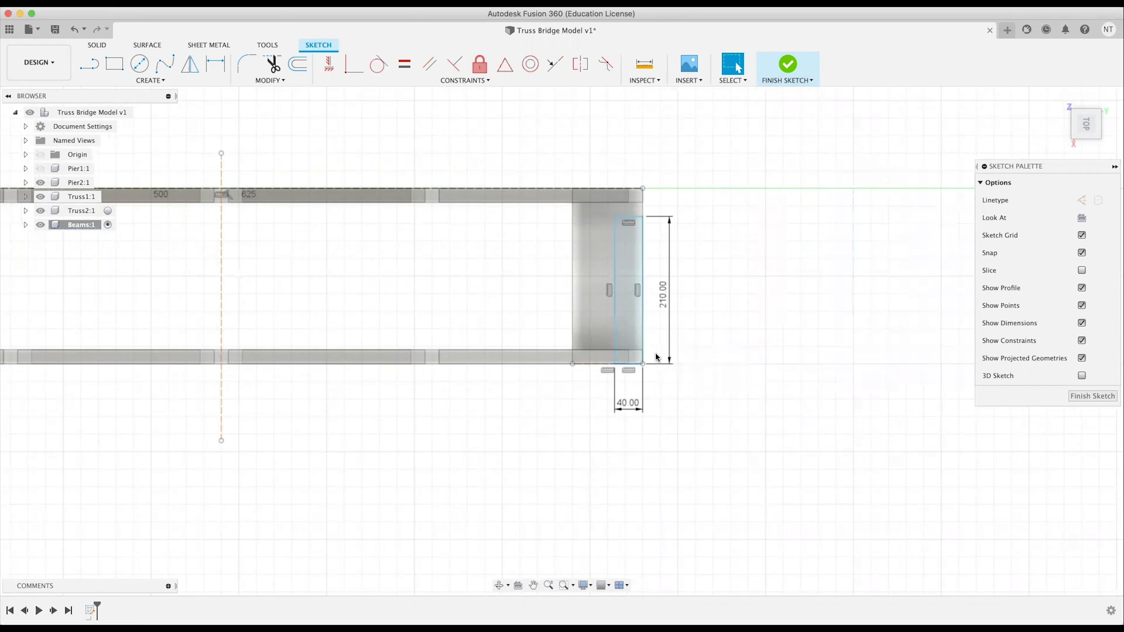
# Delete the short construction line along Pier2's edge on the Truss2 side.
pyautogui.scroll(4, 620, 361)
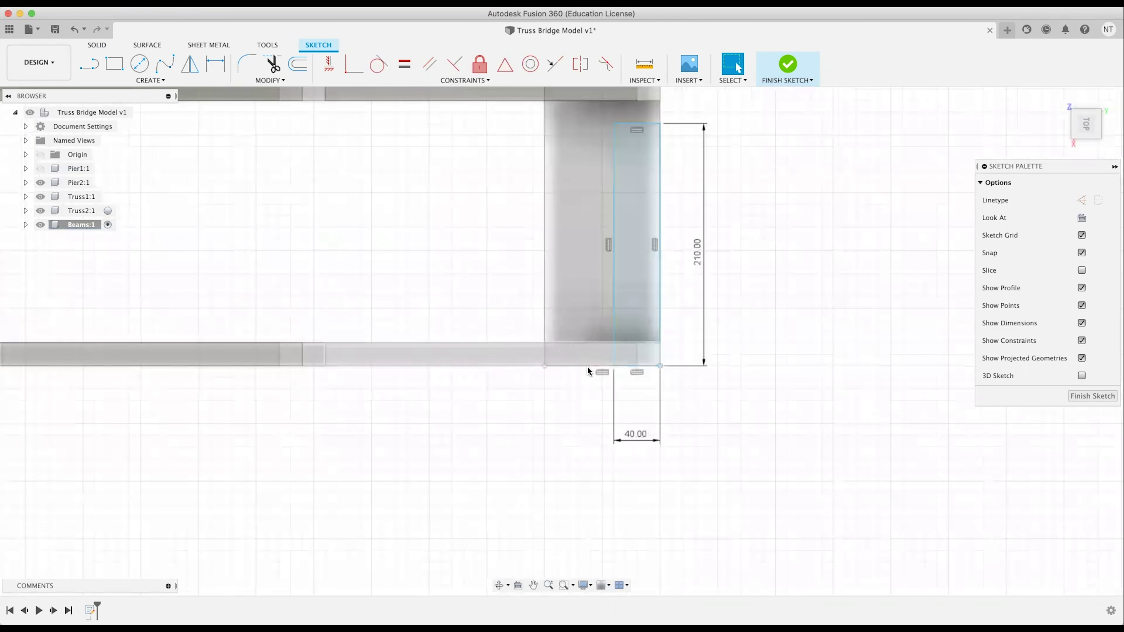
pyautogui.click(584, 365)
pyautogui.press('Delete')
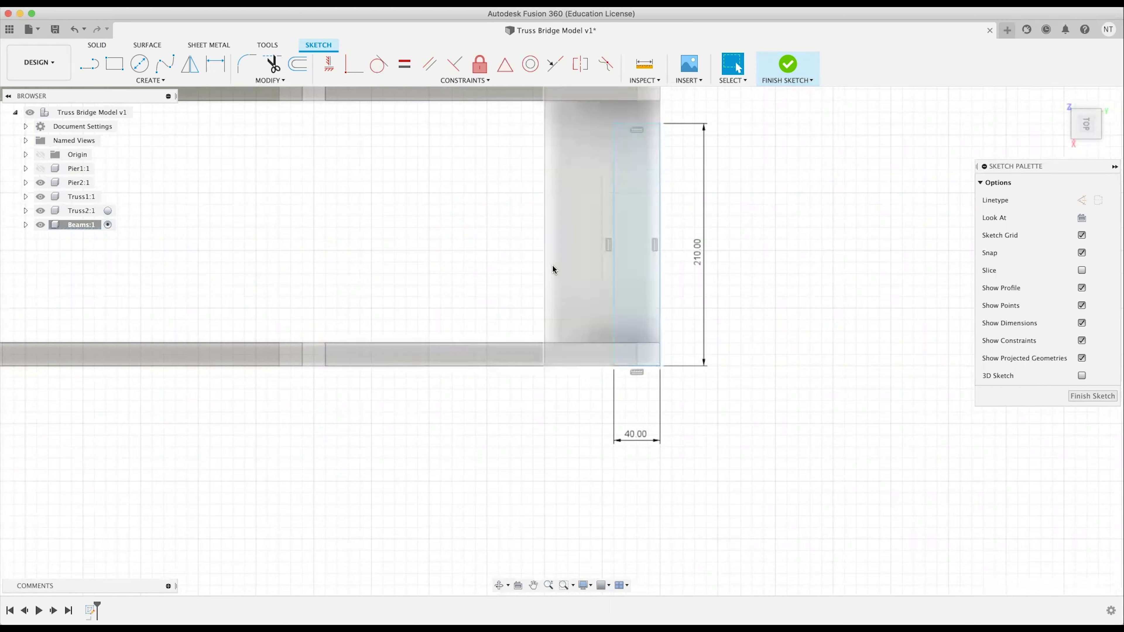
# Hide Truss2 and centre the rectangle's short side on Pier2's adjoining edge with a midpoint constraint.
pyautogui.click(41, 210)
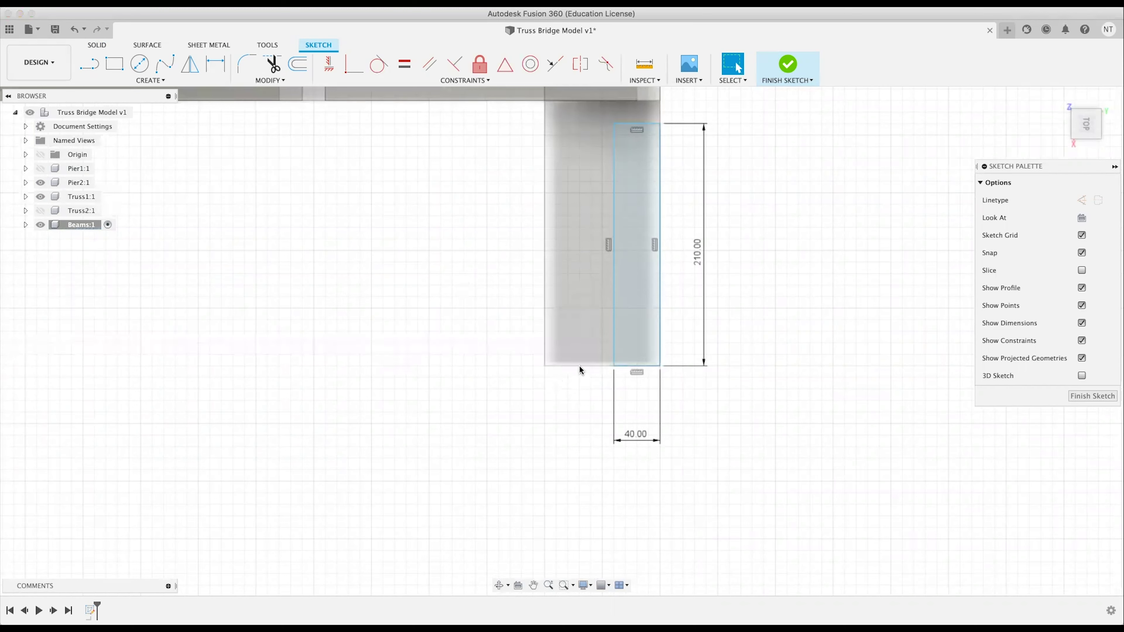
pyautogui.click(651, 371)
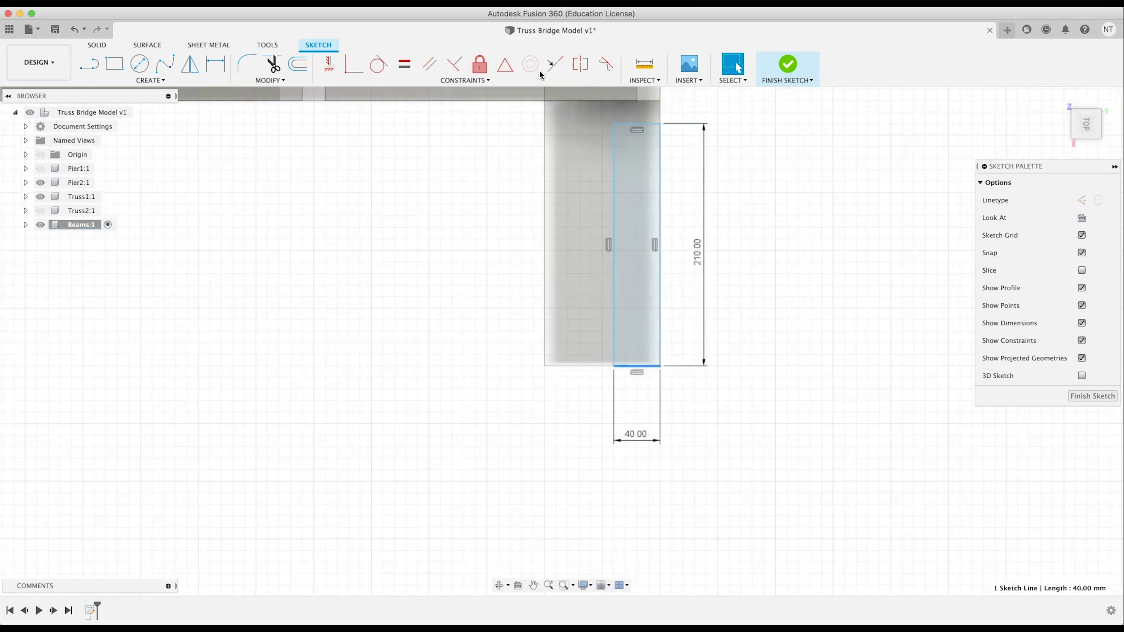
pyautogui.click(505, 64)
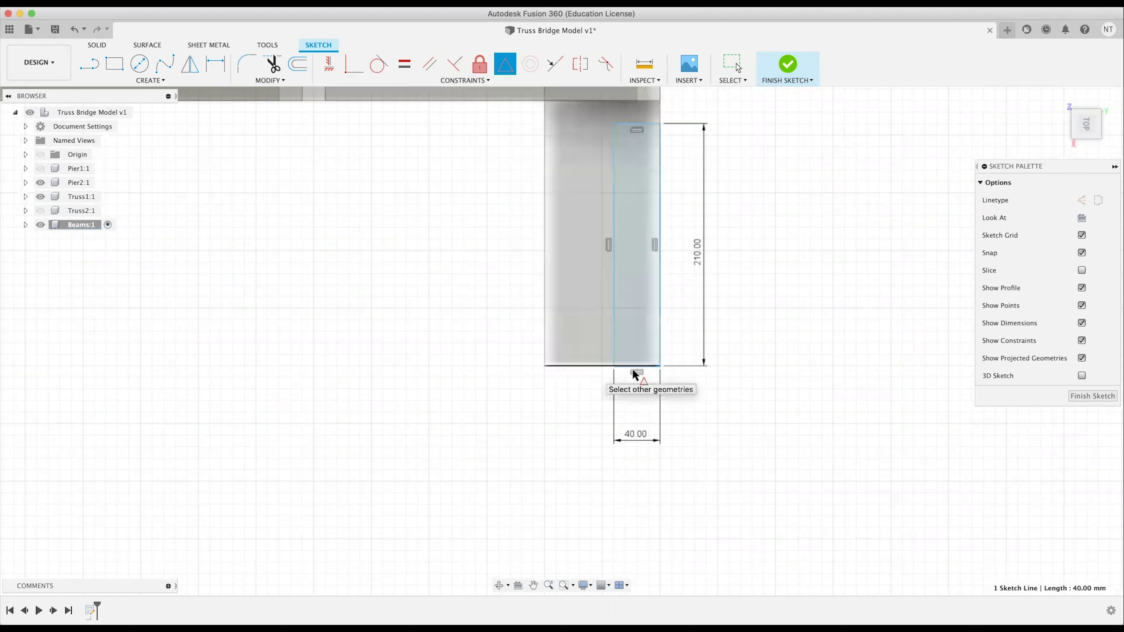
pyautogui.click(592, 366)
pyautogui.moveTo(569, 318); pyautogui.dragTo(566, 366, button='middle')
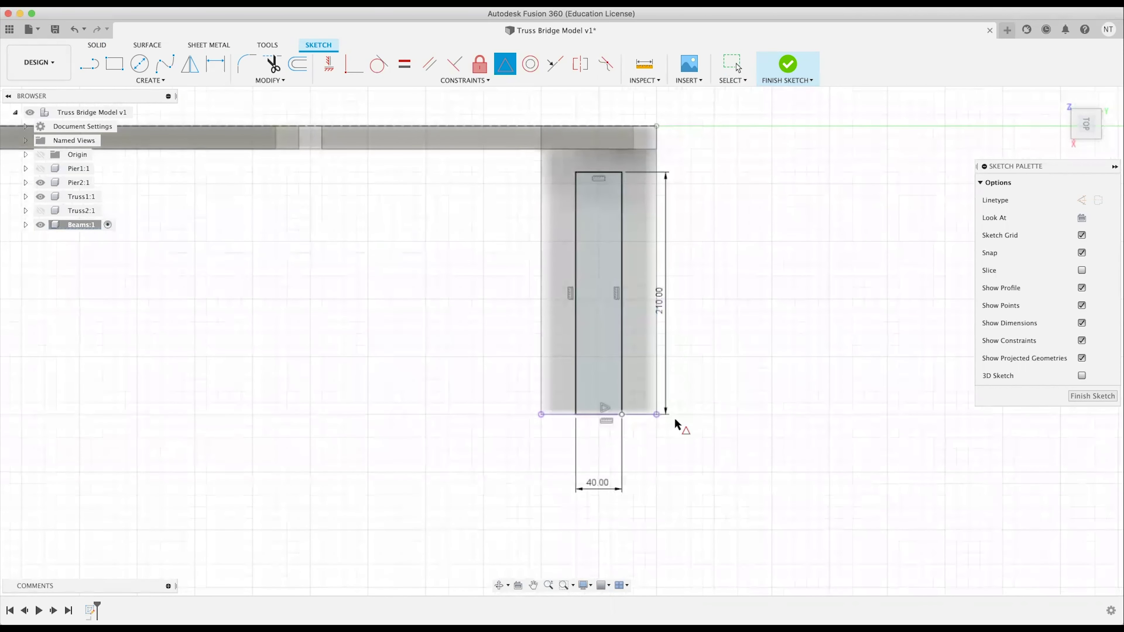
pyautogui.press('Escape')
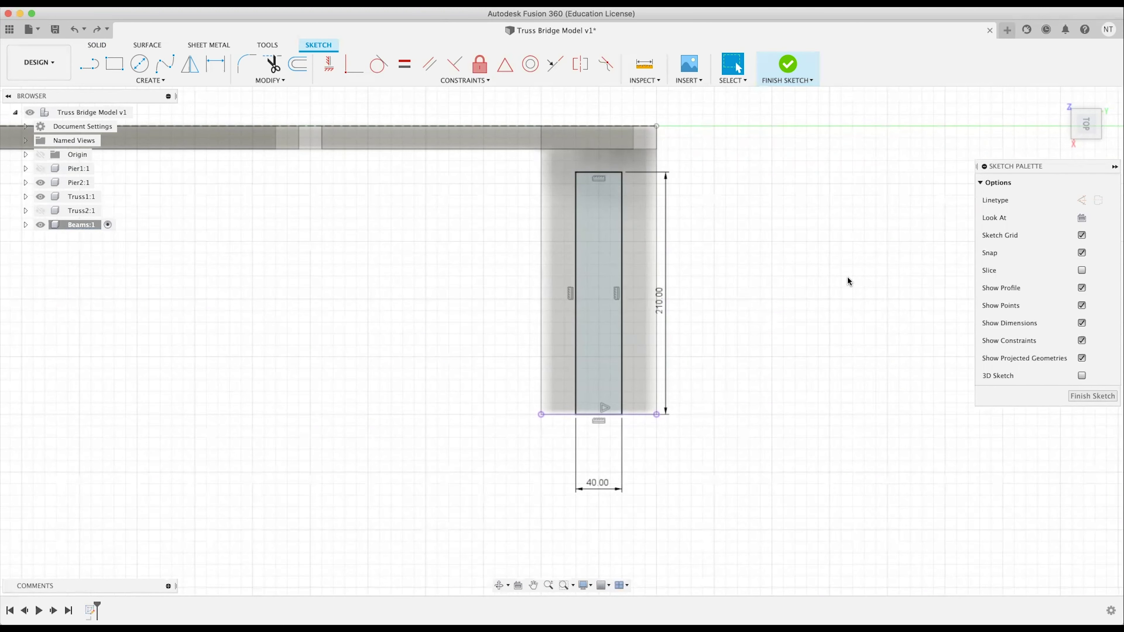
# Delete the midpoint constraint between the rectangle and Pier2's edge.
pyautogui.click(621, 335)
pyautogui.keyDown('shift'); pyautogui.click(575, 389); pyautogui.keyUp('shift')
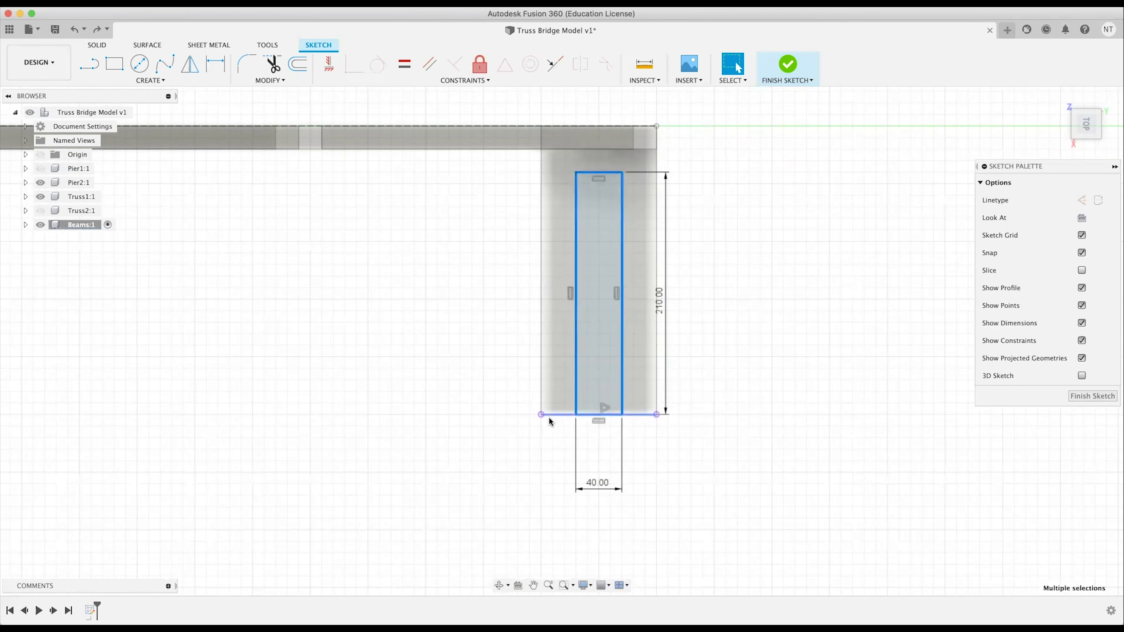
pyautogui.click(648, 417)
pyautogui.click(605, 407)
pyautogui.press('Delete')
# Delete the projected Pier2 edge line from the sketch.
pyautogui.click(632, 415)
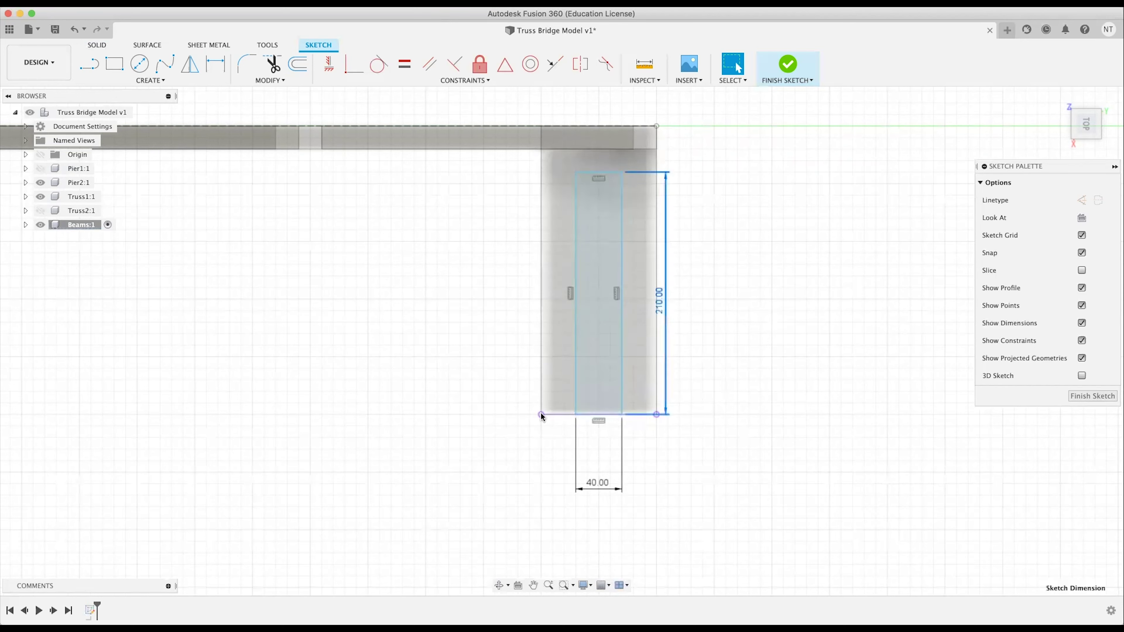
pyautogui.click(541, 416)
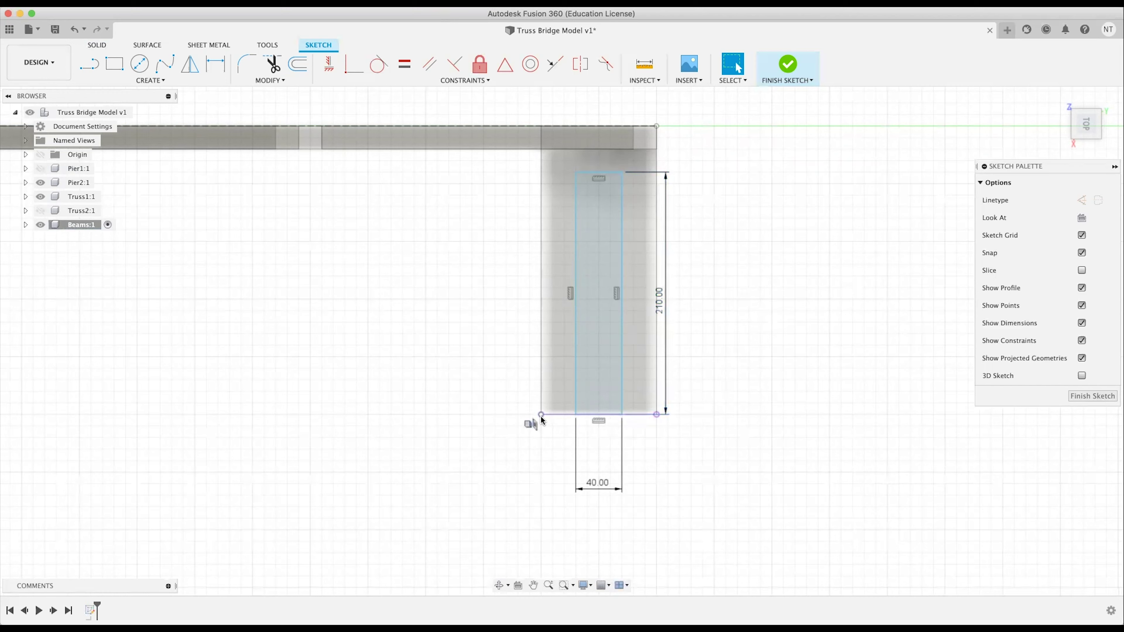
pyautogui.click(540, 416)
pyautogui.press('m')
pyautogui.press('Escape')
pyautogui.click(559, 415)
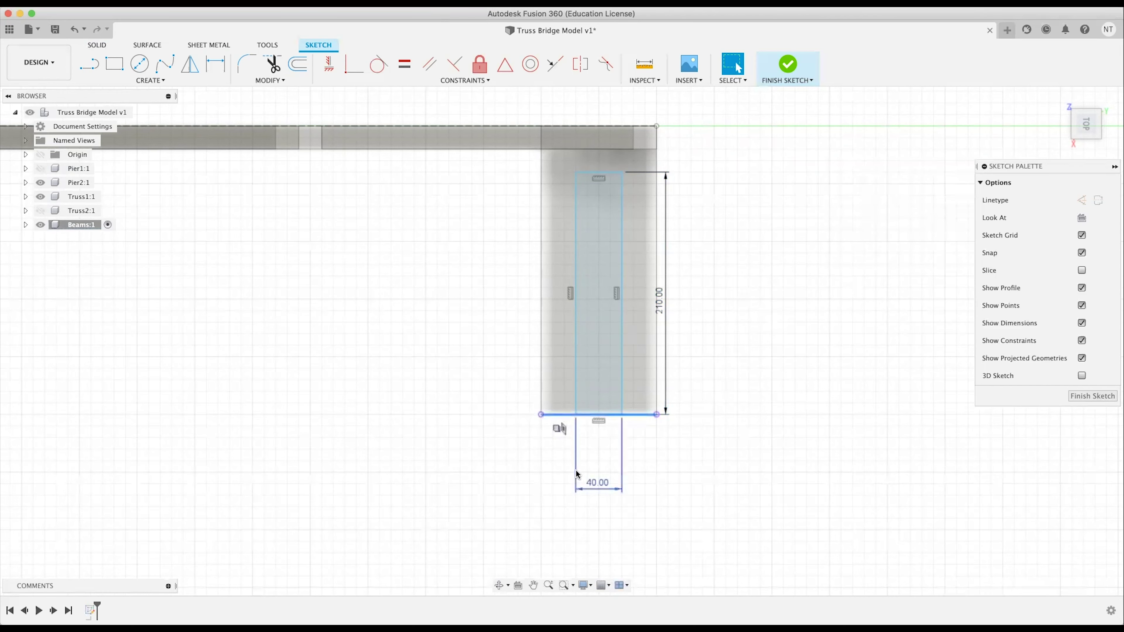
# Move the rectangle by -20 mm in X so it fits between the trusses, and show Truss2 again.
pyautogui.doubleClick(622, 384)
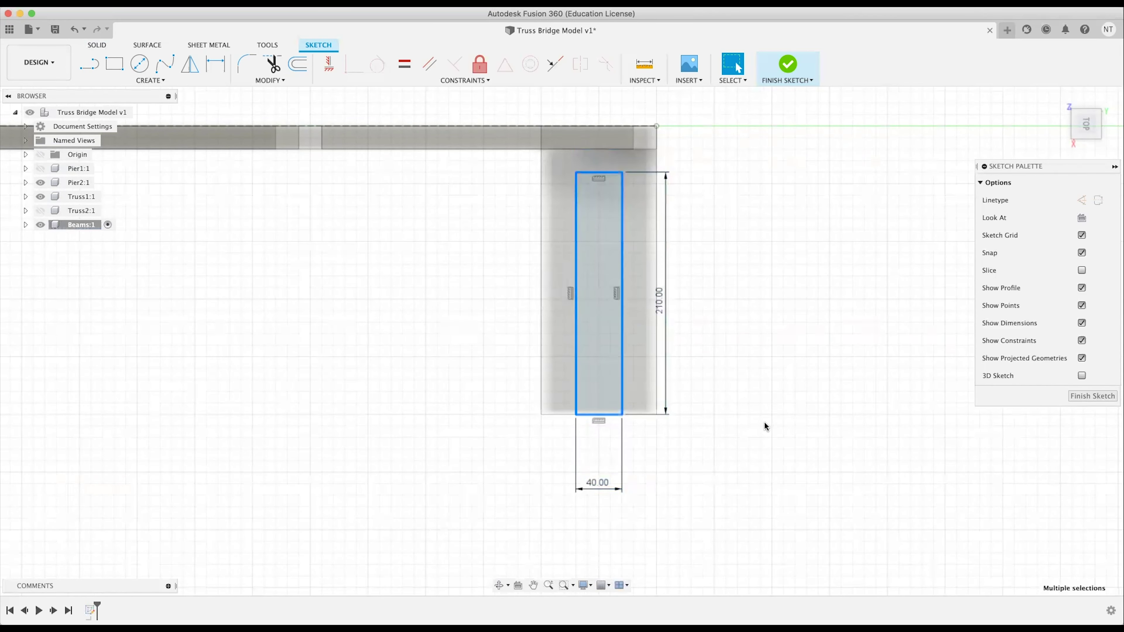
pyautogui.press('m')
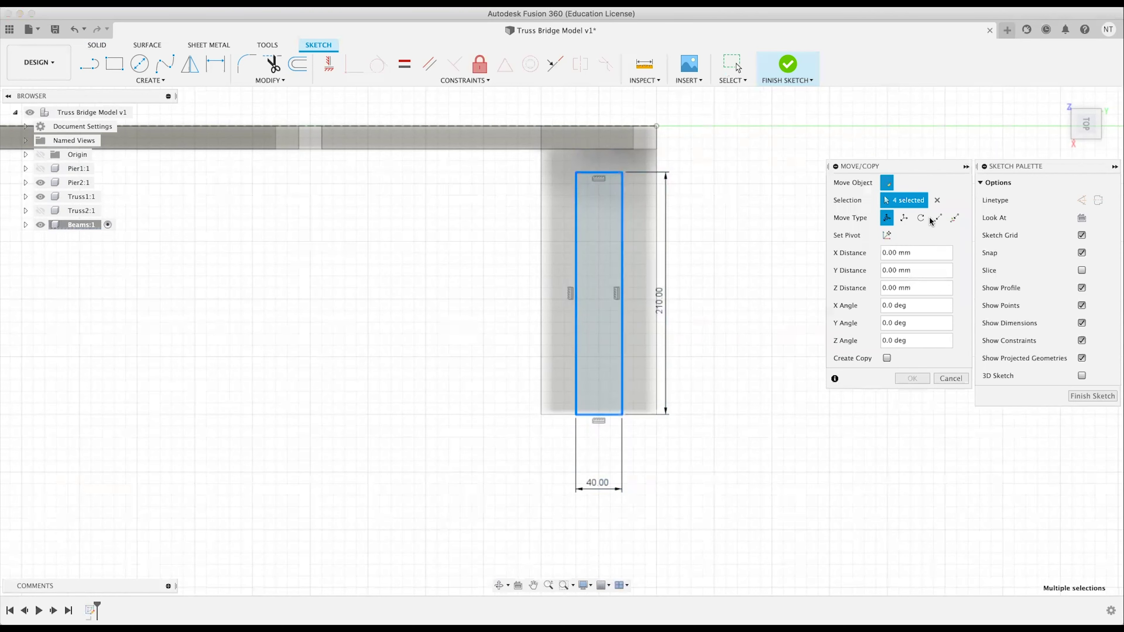
pyautogui.moveTo(576, 327); pyautogui.dragTo(576, 317)
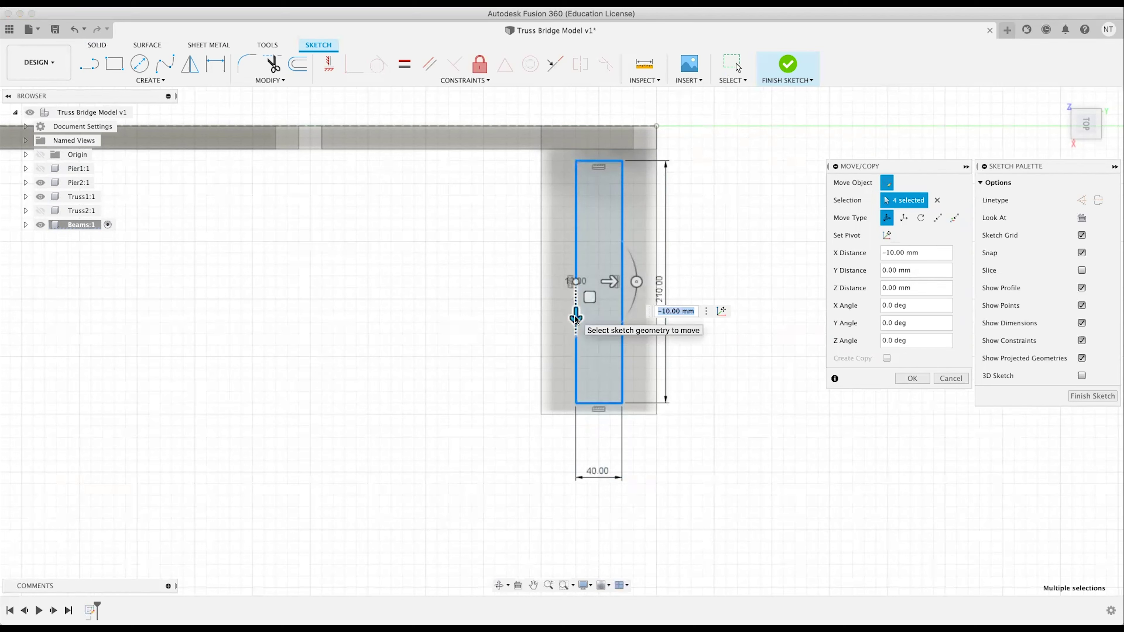
pyautogui.write('-20')
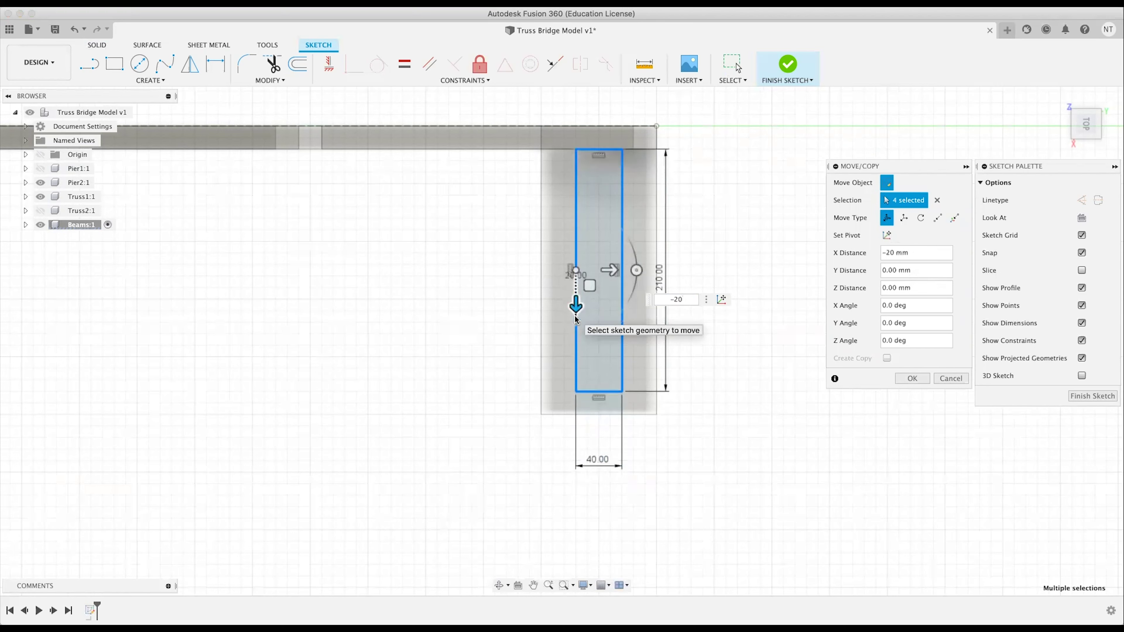
pyautogui.press('Return')
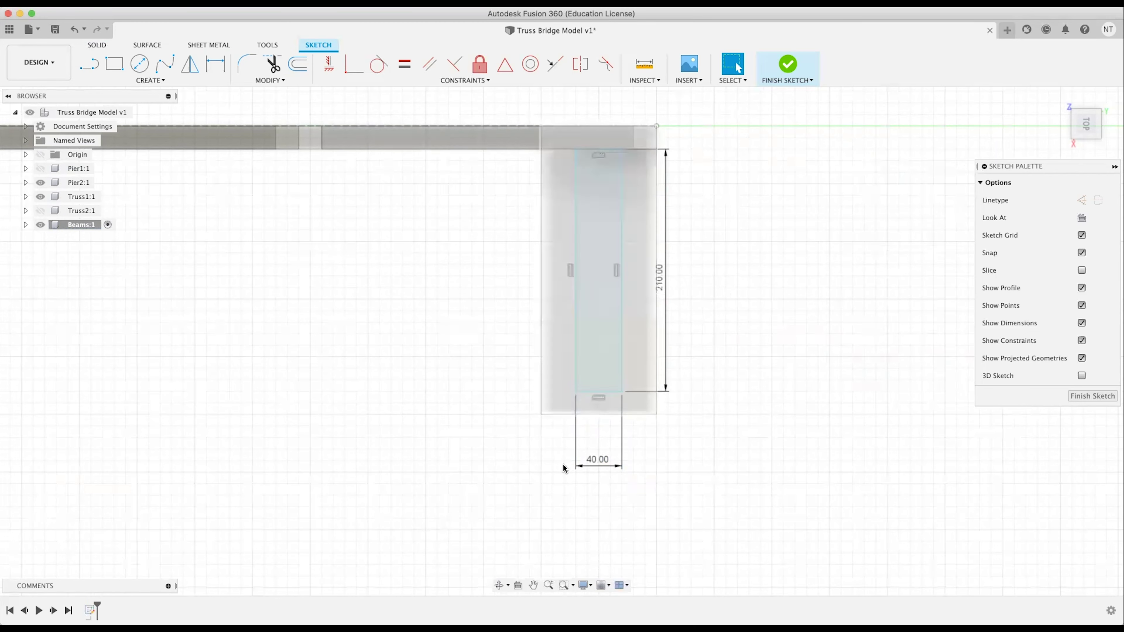
pyautogui.click(40, 210)
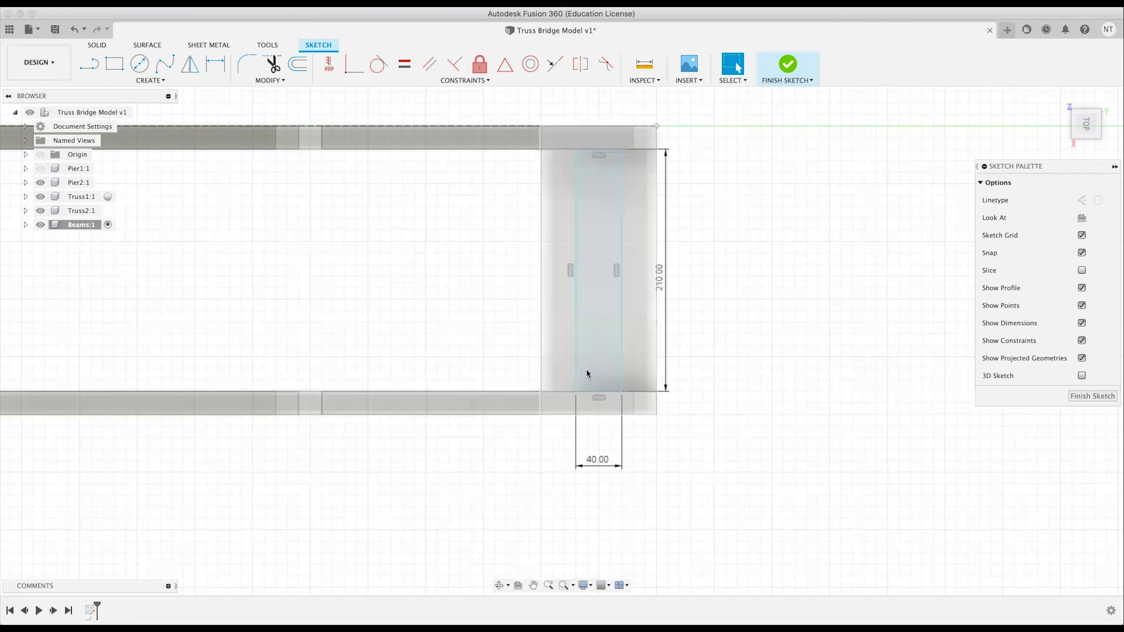
pyautogui.doubleClick(621, 370)
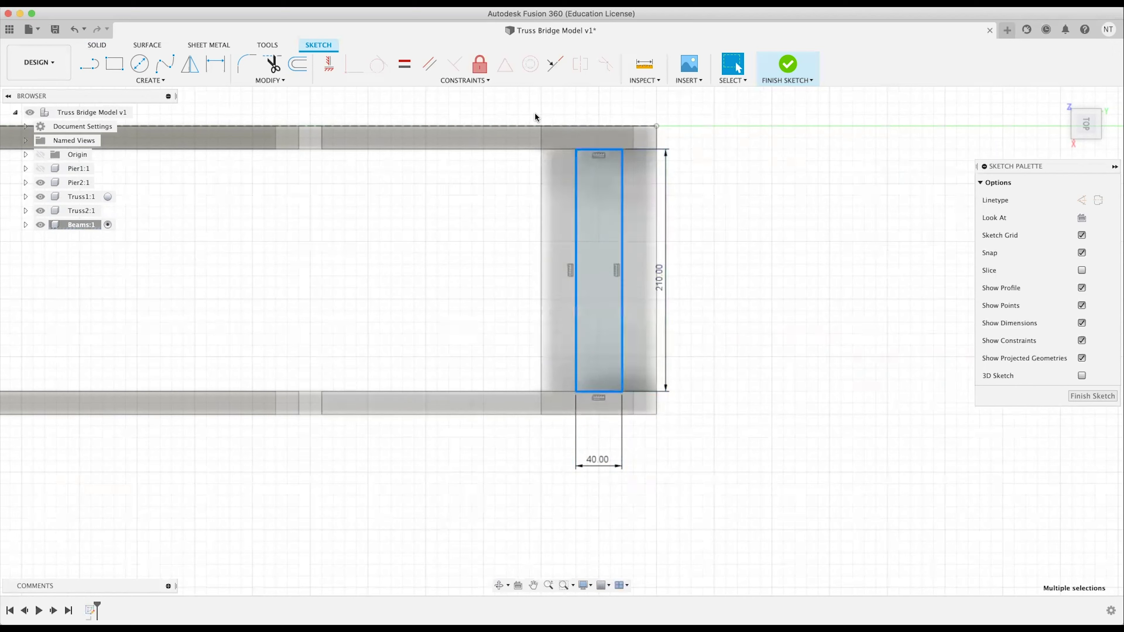
pyautogui.press('e')
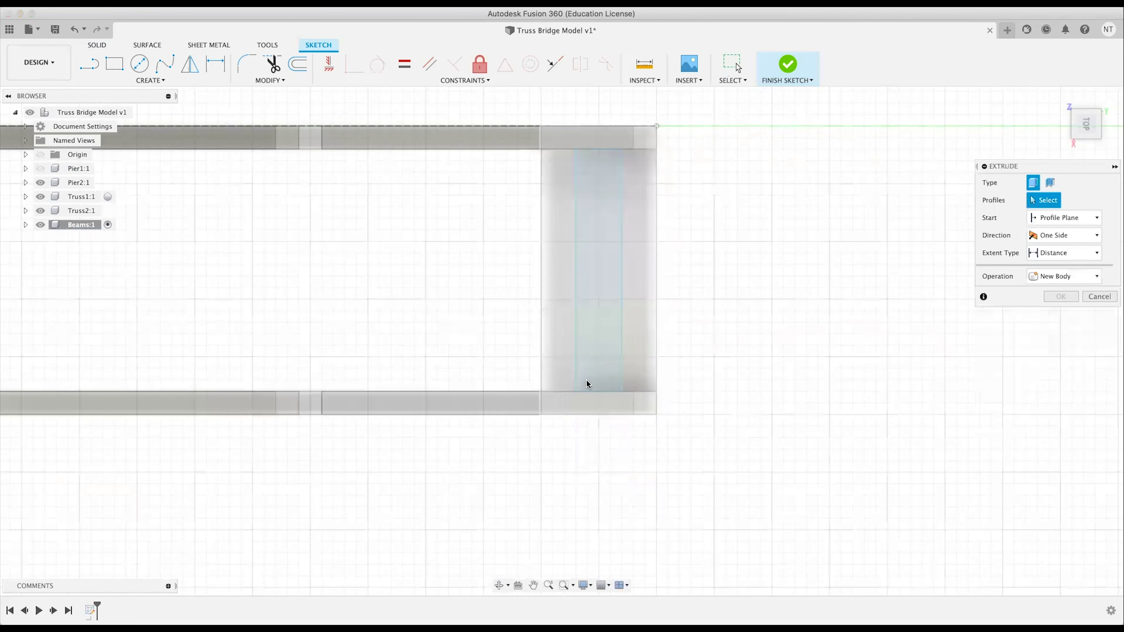
pyautogui.moveTo(757, 439)
pyautogui.keyDown('shift'); pyautogui.mouseDown(button='middle')
pyautogui.moveTo(740, 412)
pyautogui.moveTo(864, 486)
pyautogui.moveTo(803, 465)
pyautogui.mouseUp(button='middle'); pyautogui.keyUp('shift')
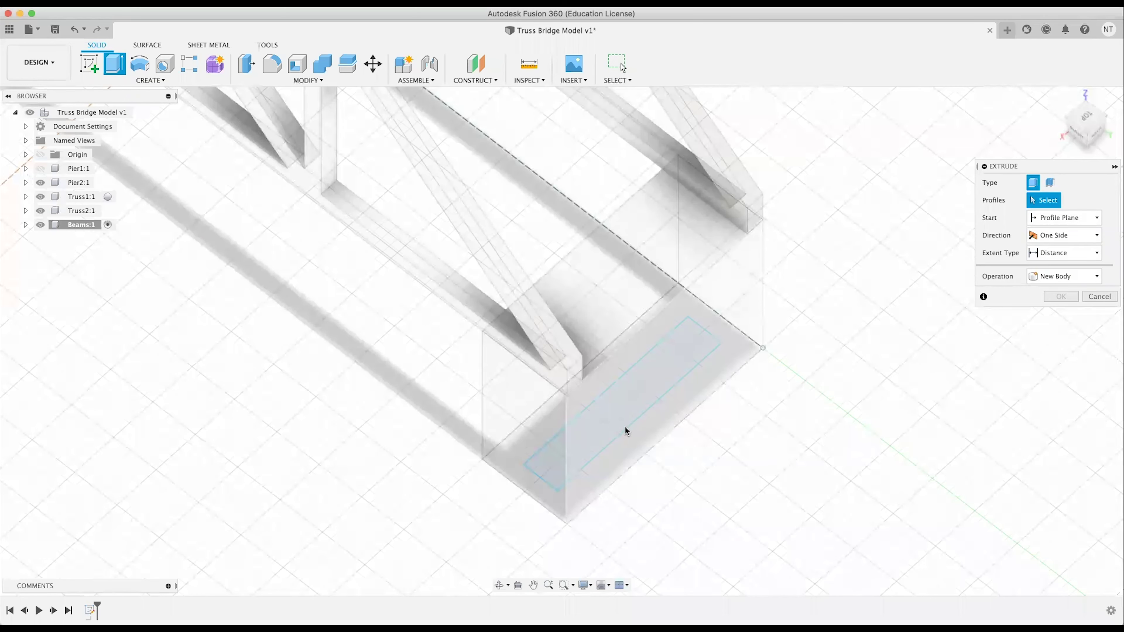
# Move the whole beam rectangle in the sketch vertically up by 200 mm to the top of Pier2.
pyautogui.doubleClick(522, 466)
pyautogui.doubleClick(540, 475)
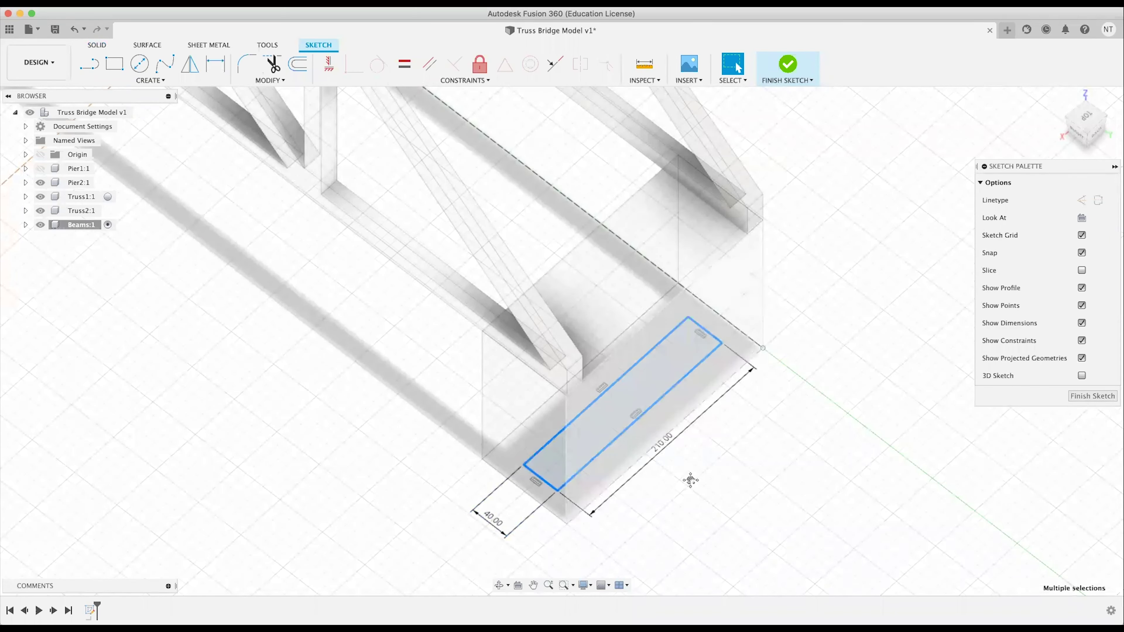
pyautogui.moveTo(690, 481); pyautogui.dragTo(684, 454, button='middle')
pyautogui.press('m')
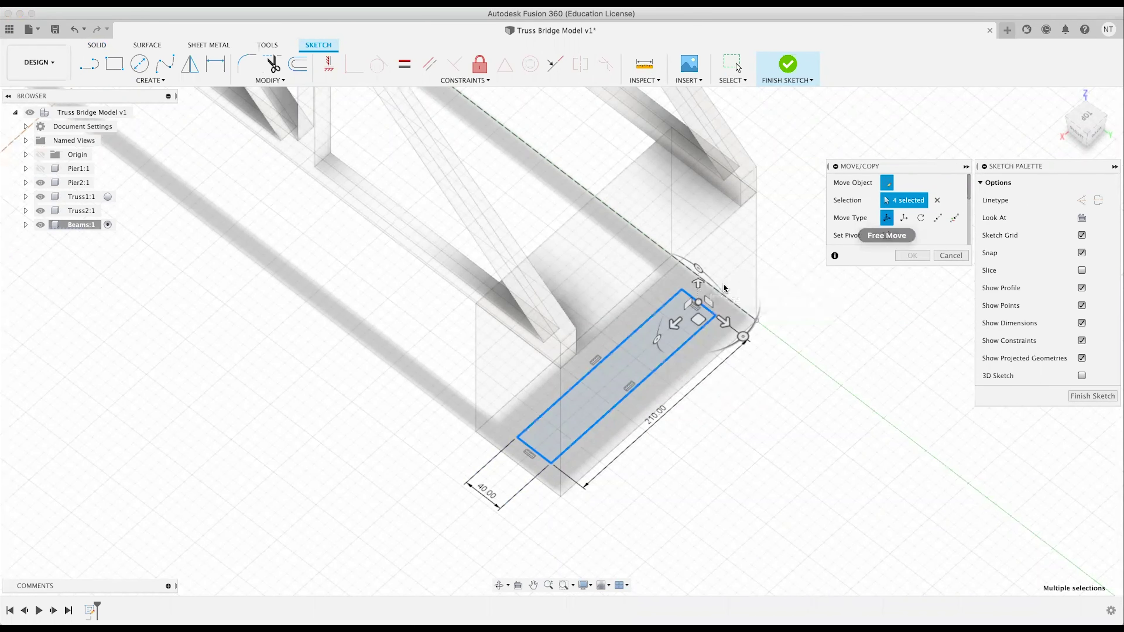
pyautogui.moveTo(697, 282); pyautogui.dragTo(698, 230)
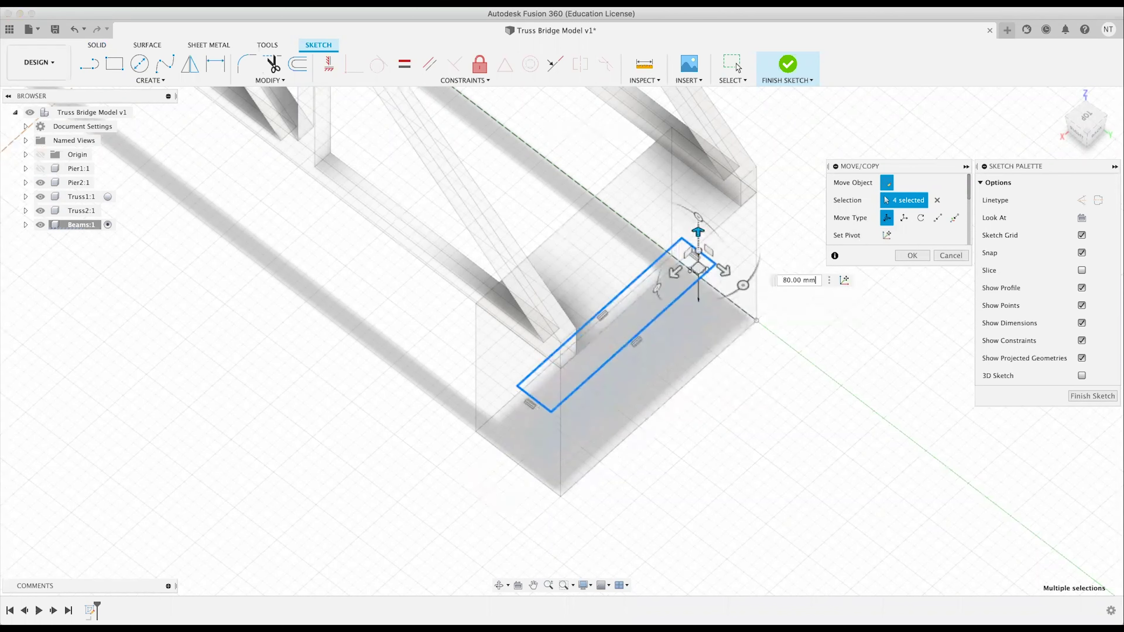
pyautogui.click(813, 277)
pyautogui.write('200')
pyautogui.press('Return')
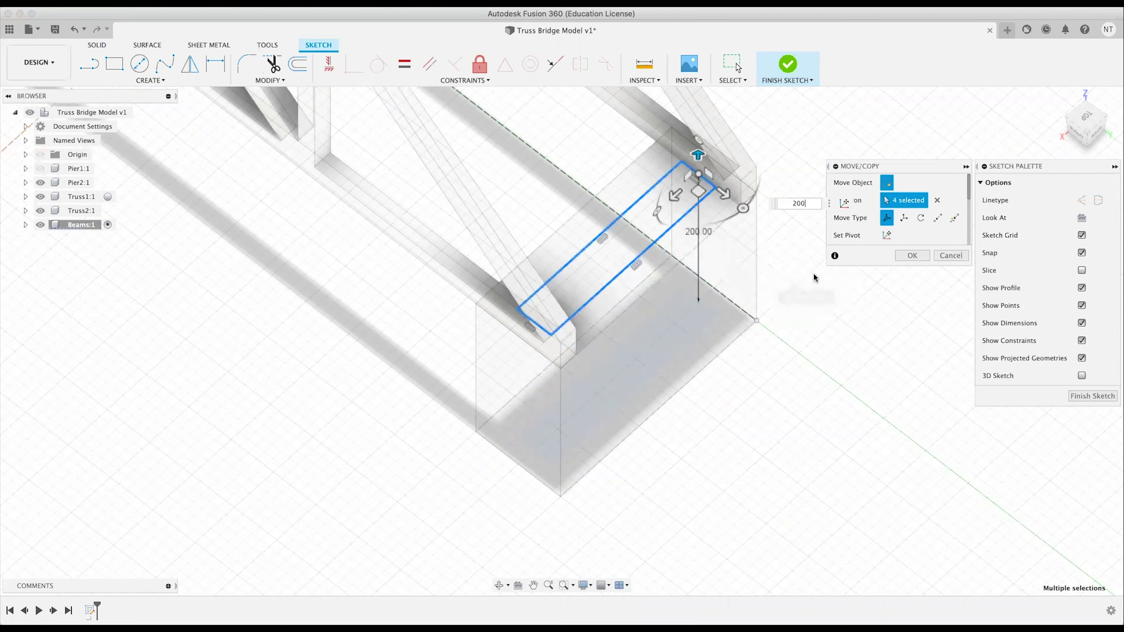
pyautogui.press('Return')
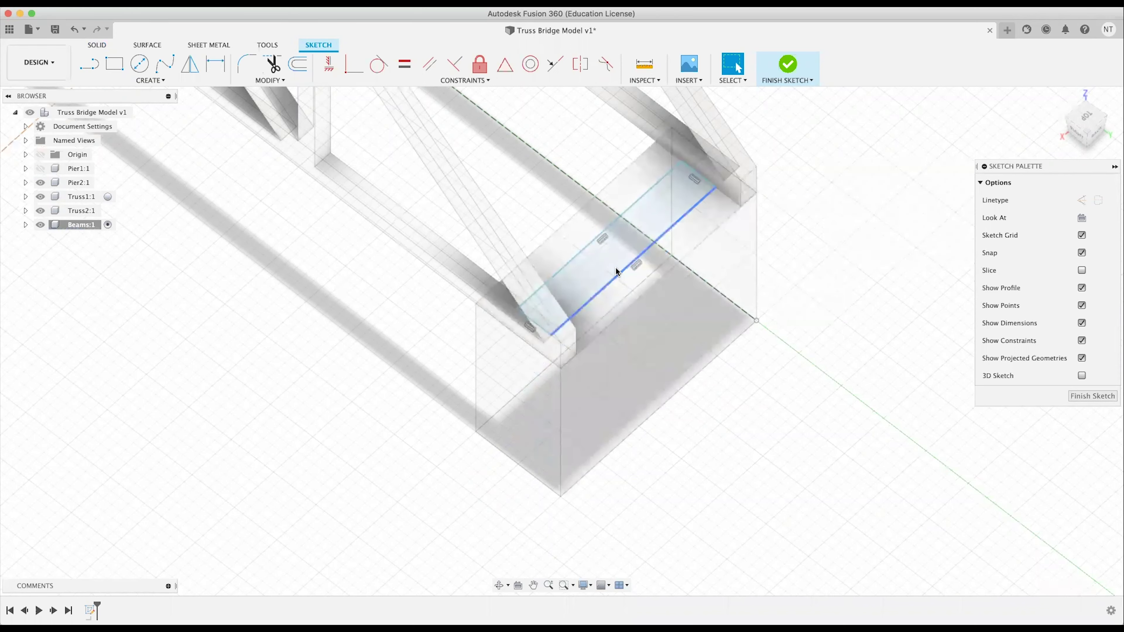
# Extrude the raised rectangle between the trusses 20 mm upward as a new body.
pyautogui.click(617, 273)
pyautogui.doubleClick(617, 273)
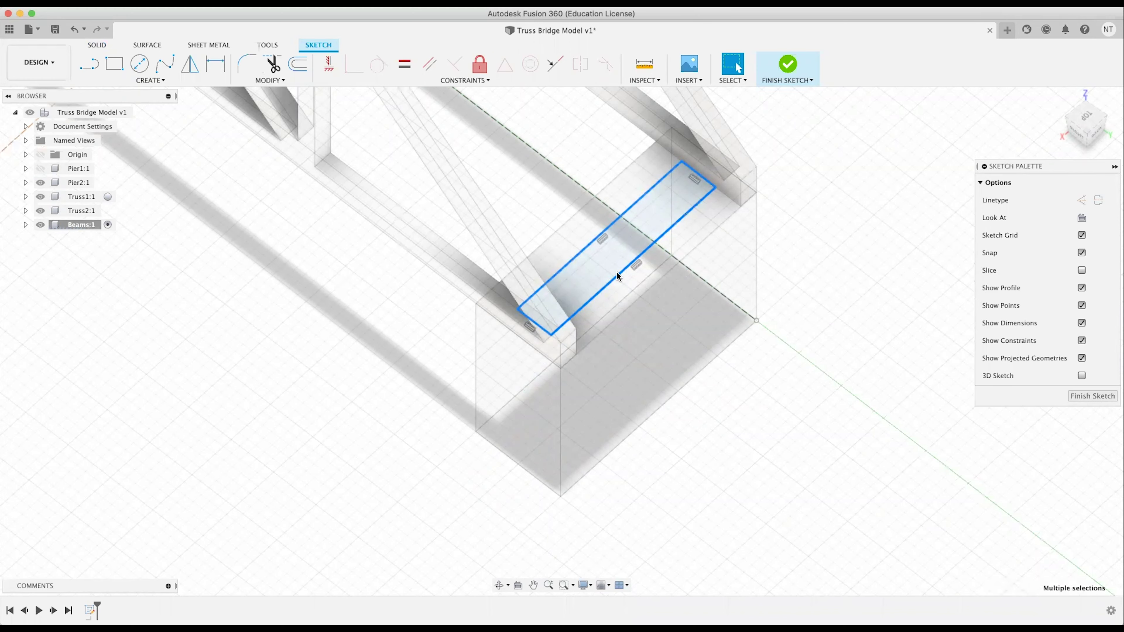
pyautogui.press('e')
pyautogui.click(620, 242)
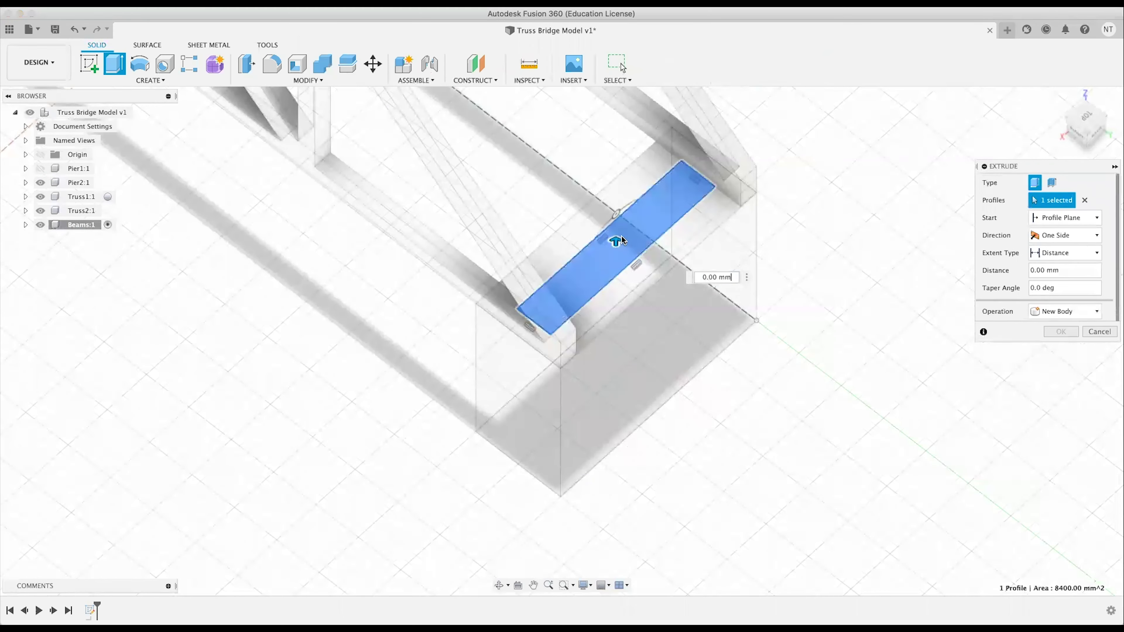
pyautogui.moveTo(615, 242); pyautogui.dragTo(616, 215)
pyautogui.write('20')
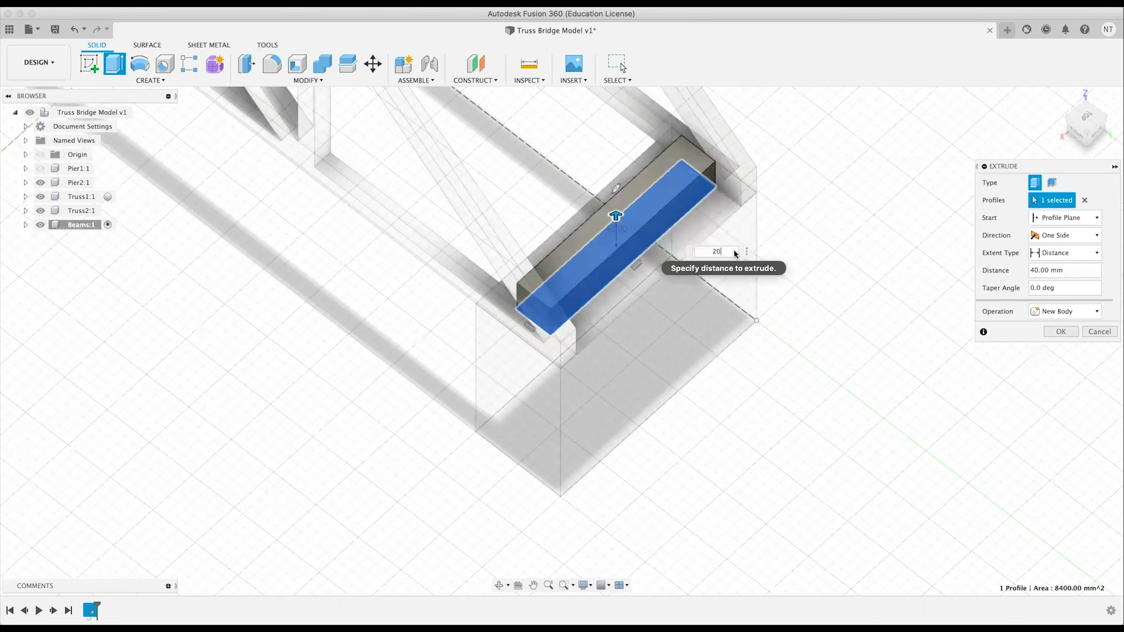
pyautogui.press('Return')
pyautogui.moveTo(738, 417); pyautogui.dragTo(695, 419)
pyautogui.press('Escape')
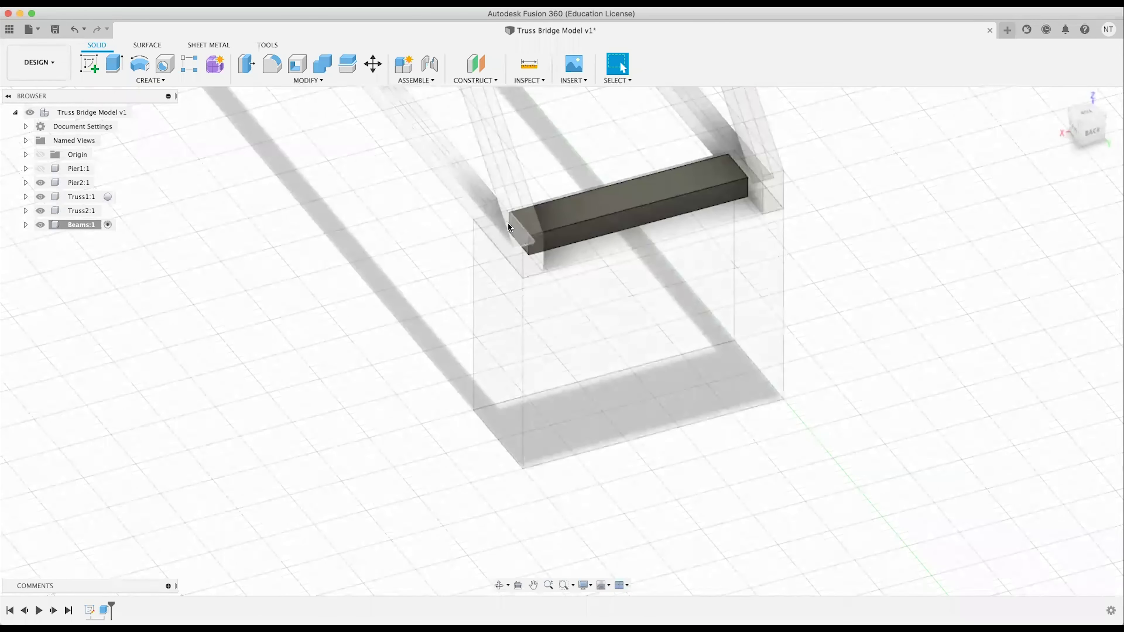
pyautogui.moveTo(456, 436); pyautogui.dragTo(443, 417, button='middle')
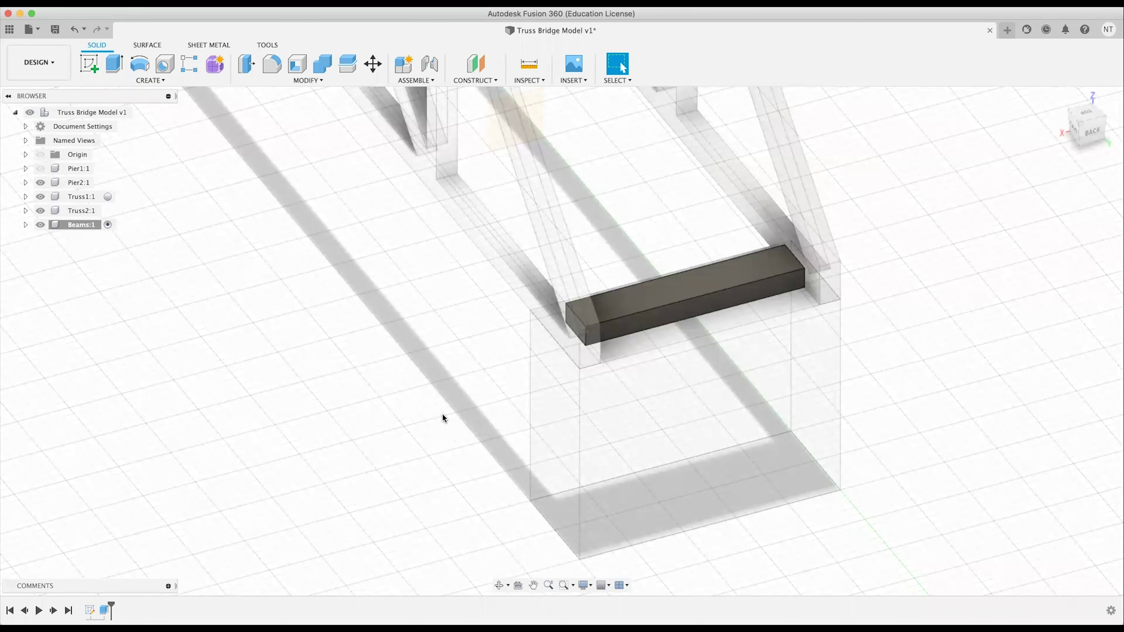
pyautogui.keyDown('shift'); pyautogui.moveTo(420, 357); pyautogui.dragTo(672, 237, button='middle'); pyautogui.keyUp('shift')
pyautogui.click(672, 236)
pyautogui.keyDown('shift'); pyautogui.moveTo(504, 284); pyautogui.dragTo(618, 415, button='middle'); pyautogui.keyUp('shift')
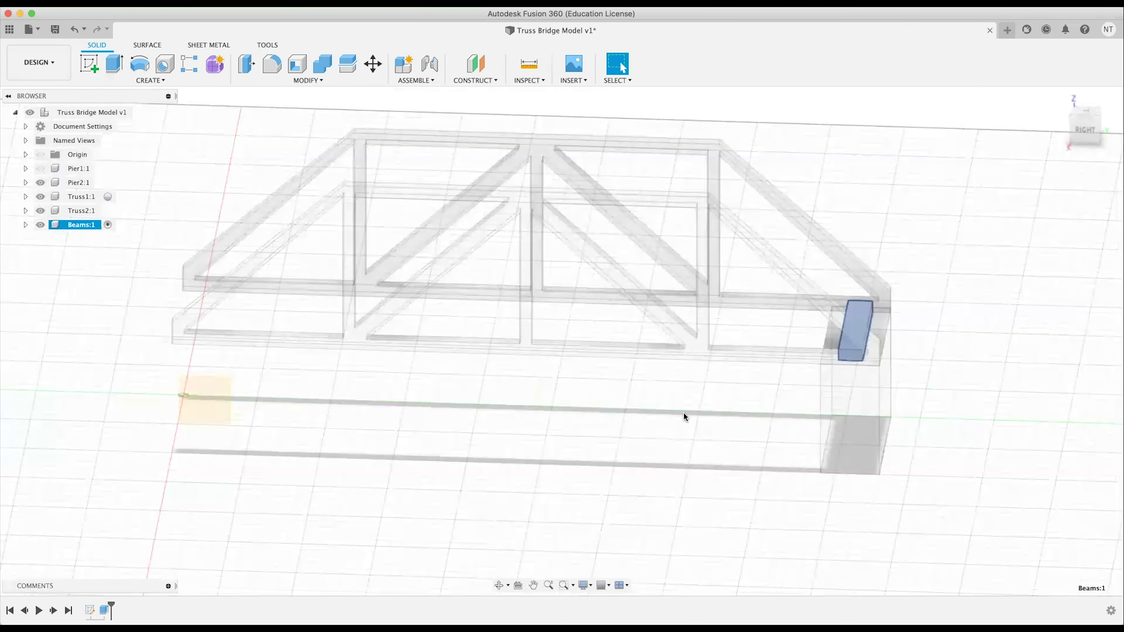
pyautogui.press('s')
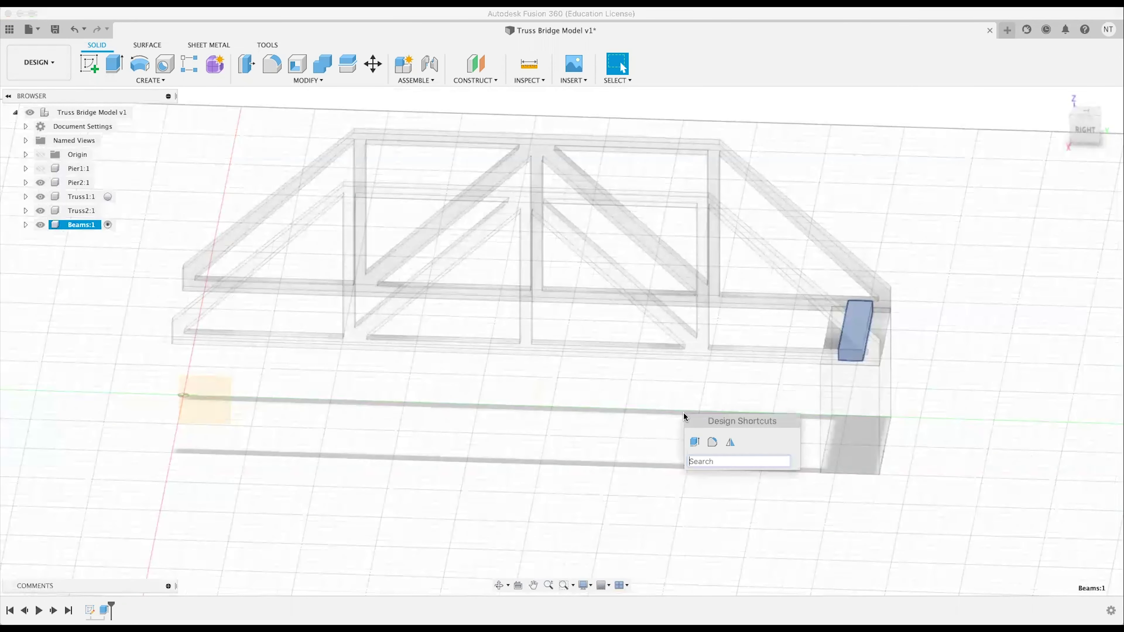
pyautogui.click(731, 442)
pyautogui.click(1047, 218)
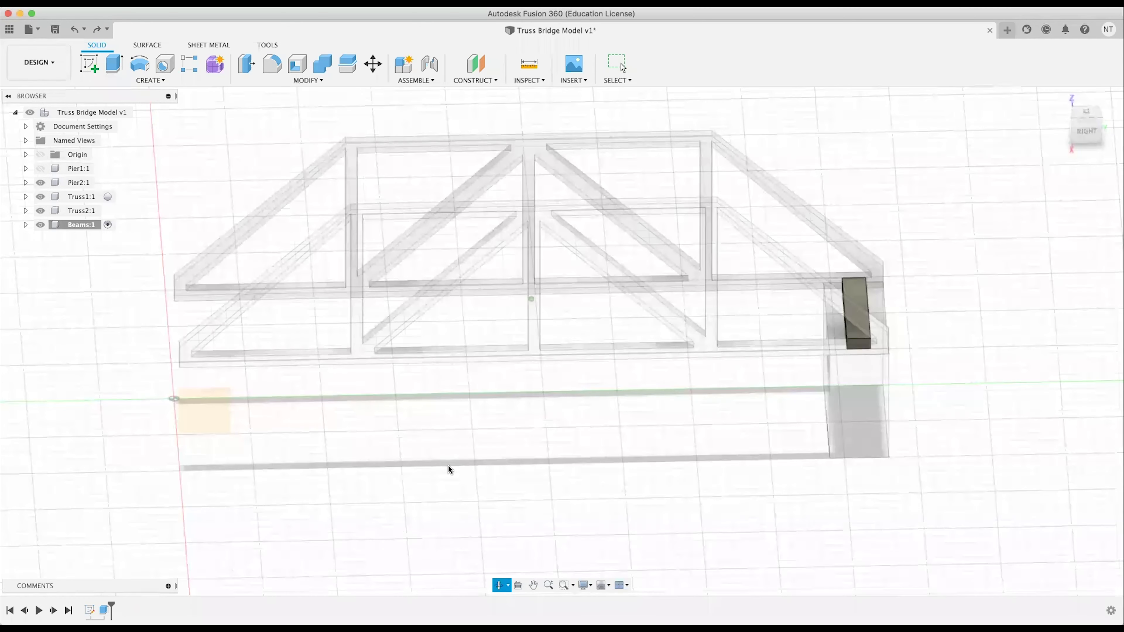
pyautogui.keyDown('shift'); pyautogui.moveTo(449, 469); pyautogui.dragTo(427, 494, button='middle'); pyautogui.keyUp('shift')
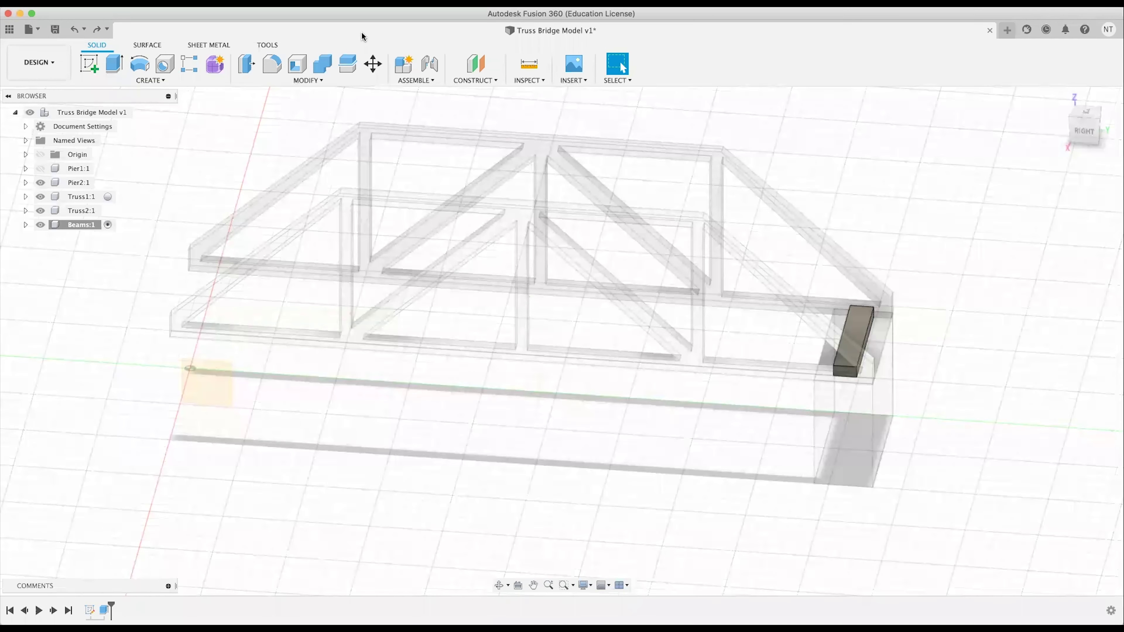
# Create a construction plane offset 600 mm from the XZ plane, halfway along the bridge.
pyautogui.click(477, 69)
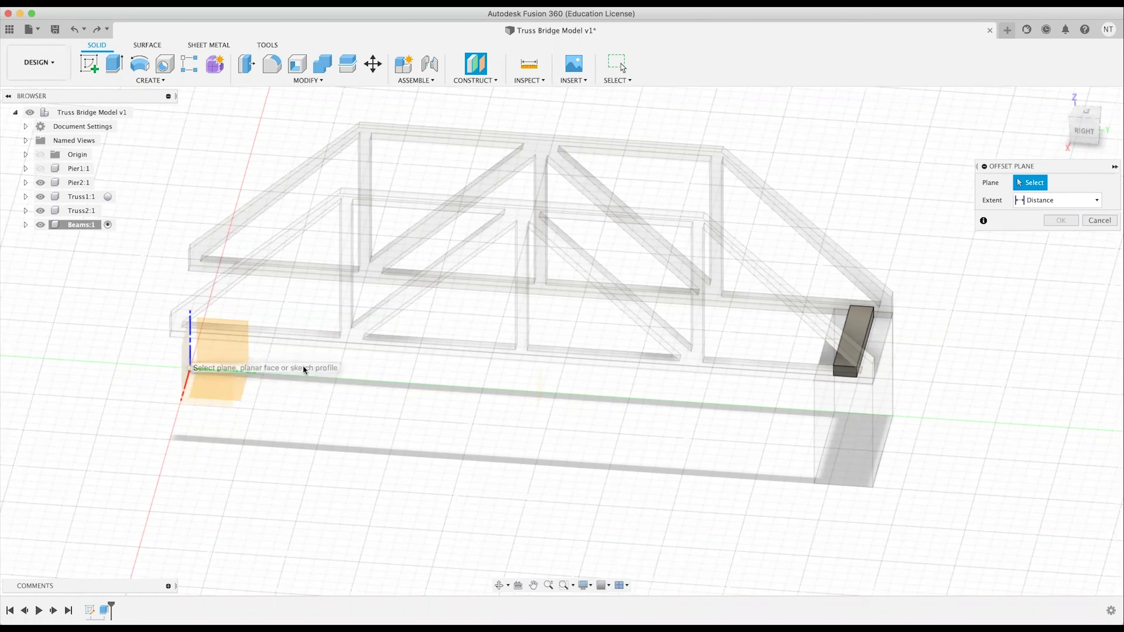
pyautogui.click(184, 358)
pyautogui.moveTo(201, 371); pyautogui.dragTo(405, 391)
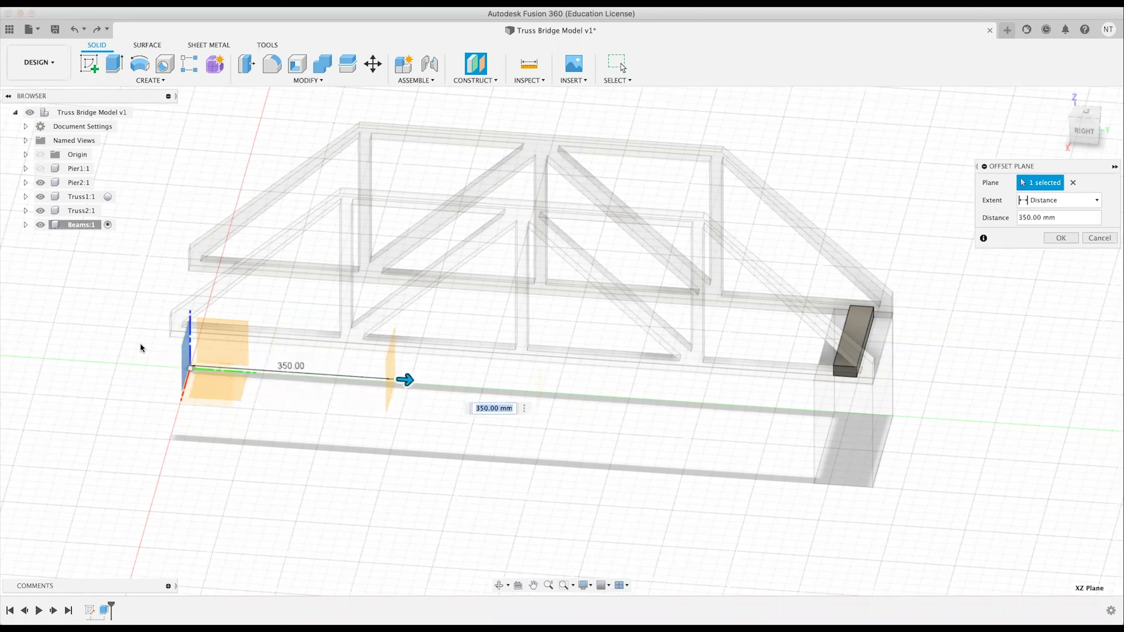
pyautogui.write('600')
pyautogui.press('Return')
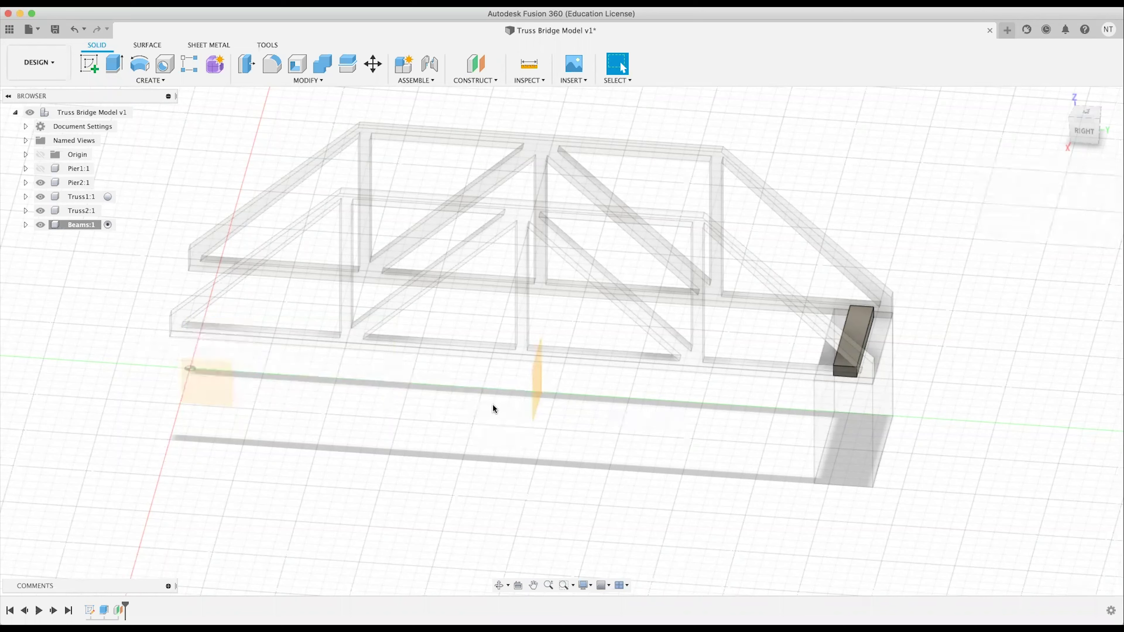
# Mirror the Beams component across the mid-bridge construction plane to the opposite end of the trusses.
pyautogui.keyDown('shift'); pyautogui.moveTo(493, 419); pyautogui.dragTo(559, 430, button='middle'); pyautogui.keyUp('shift')
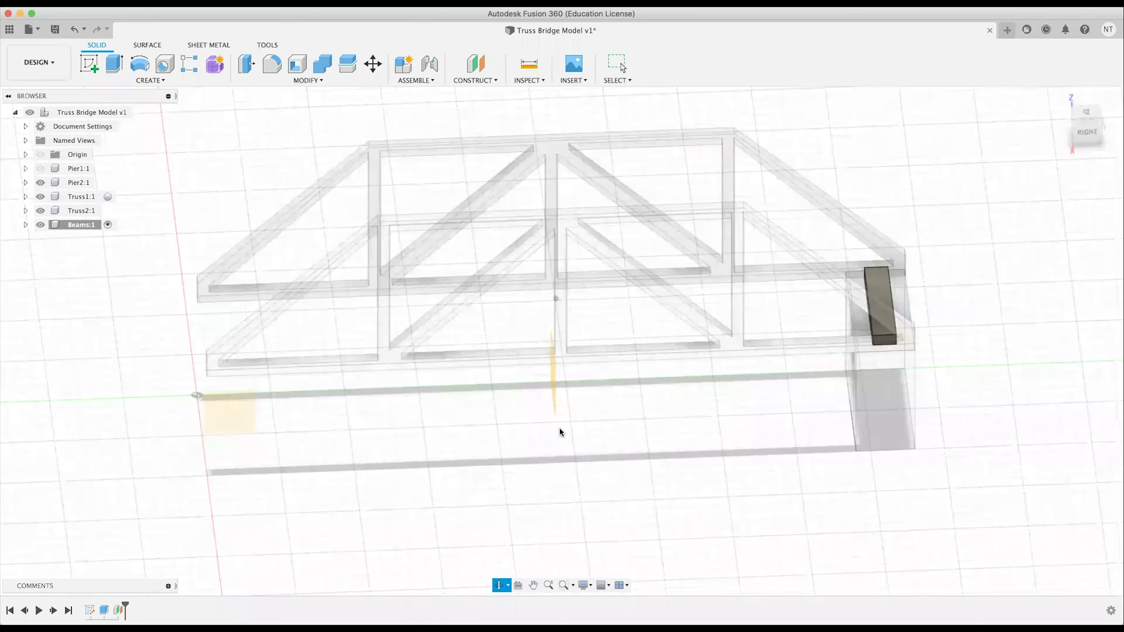
pyautogui.click(887, 282)
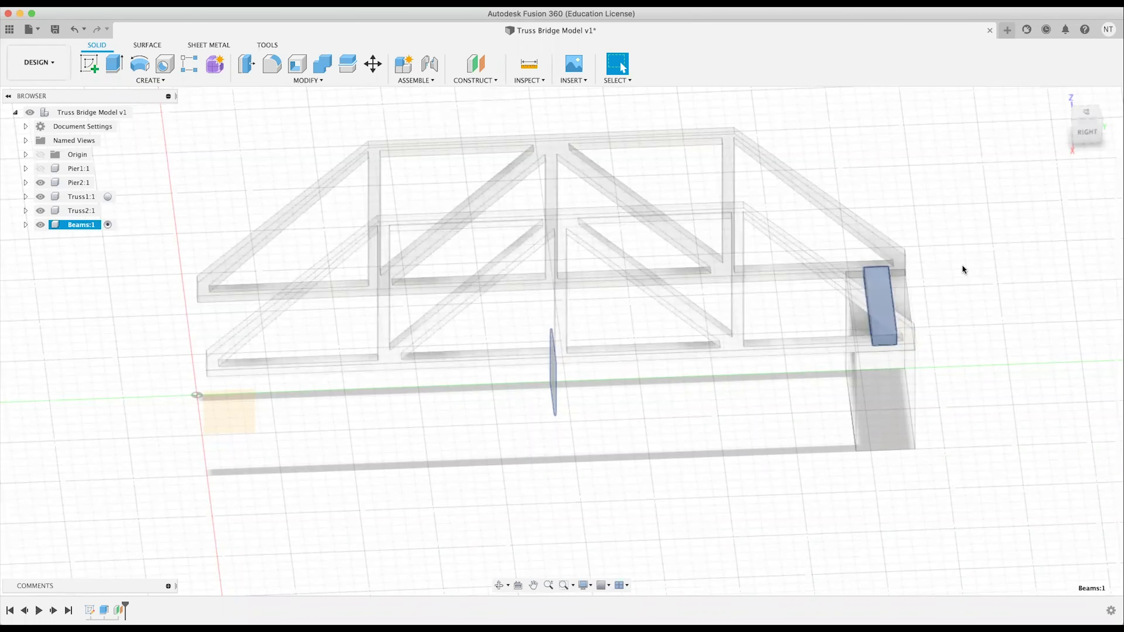
pyautogui.press('s')
pyautogui.click(1009, 294)
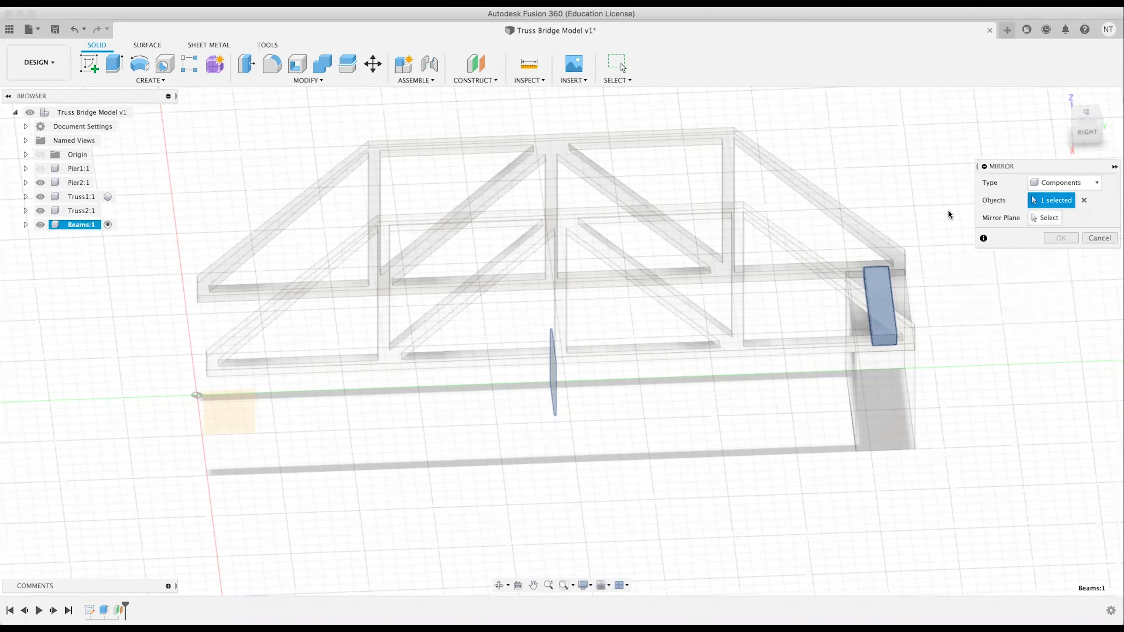
pyautogui.click(1045, 217)
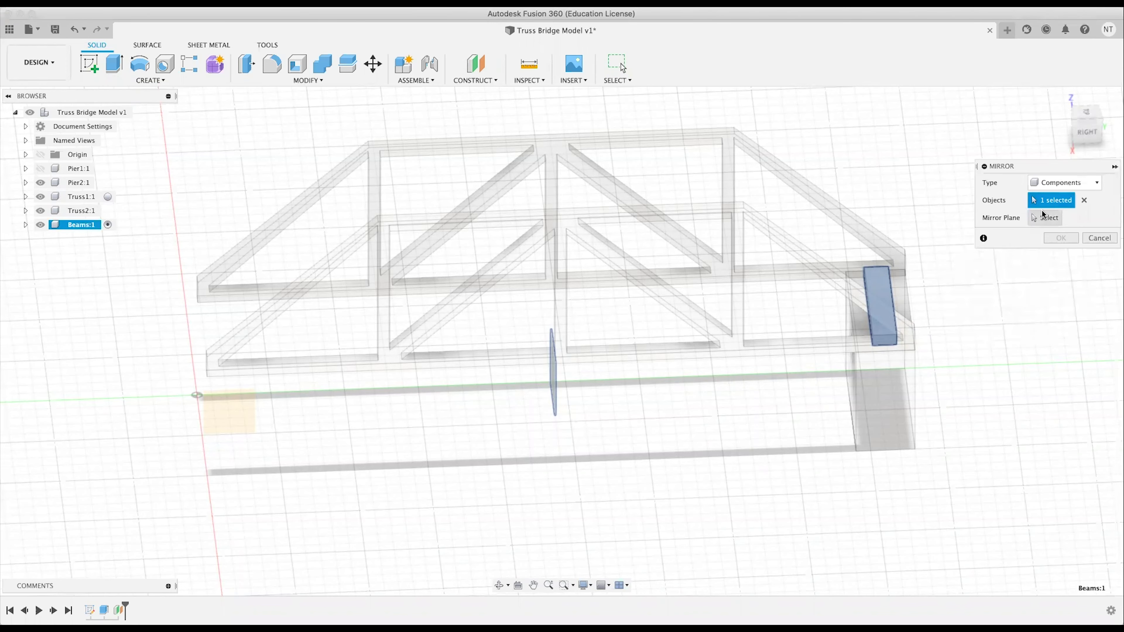
pyautogui.click(555, 393)
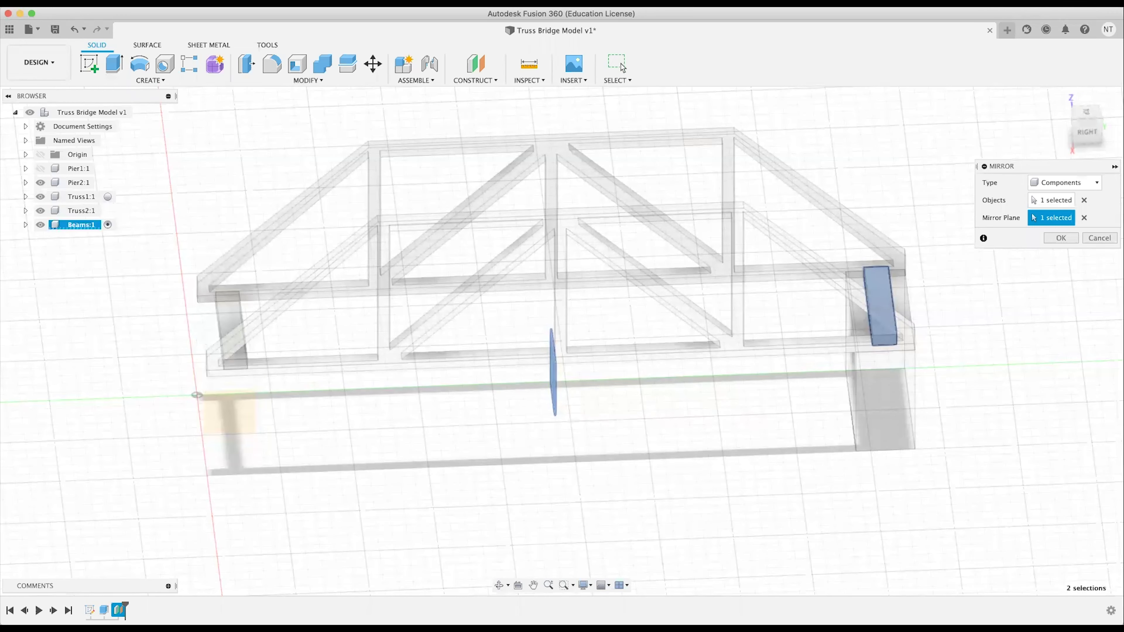
pyautogui.press('Return')
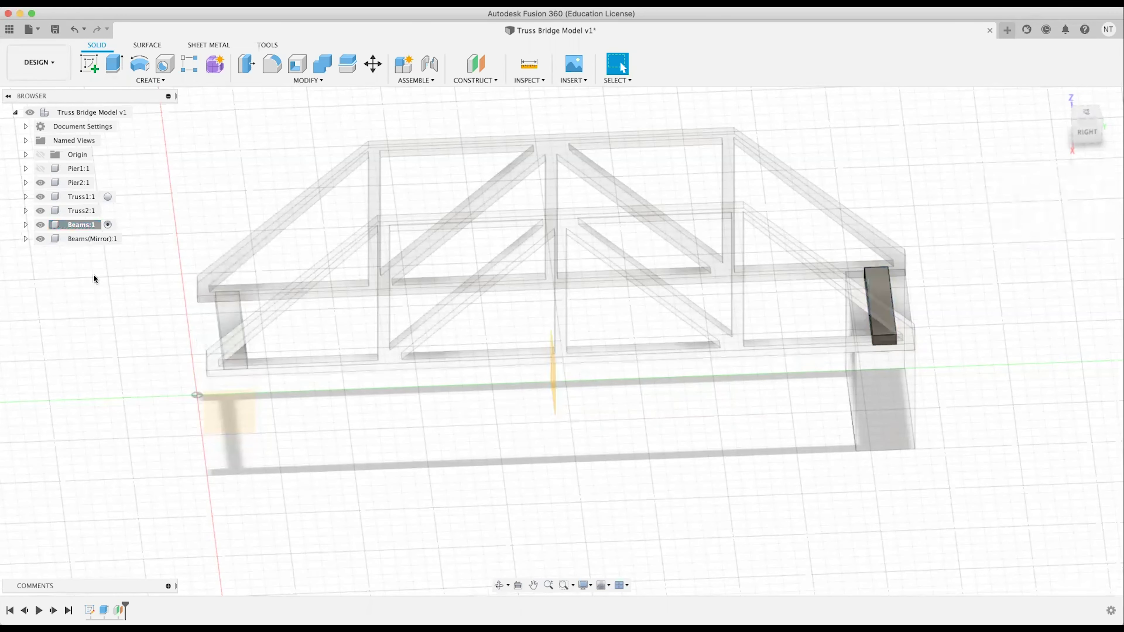
pyautogui.rightClick(85, 226)
pyautogui.click(90, 225)
pyautogui.click(90, 225)
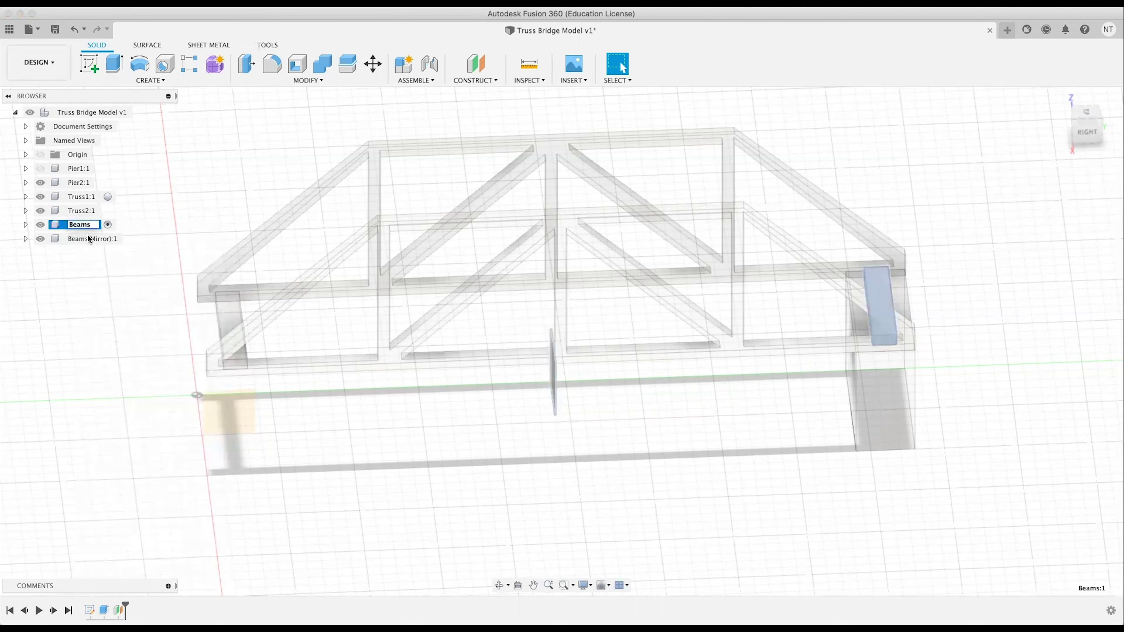
pyautogui.doubleClick(91, 225)
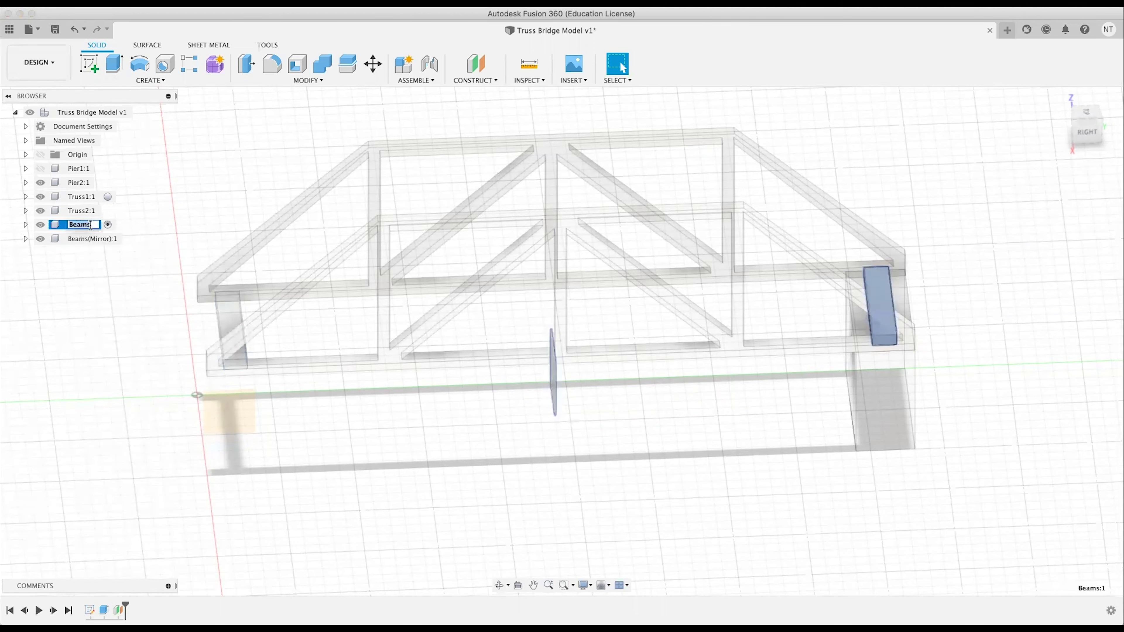
# Rename the mirrored beam component as Beams2.
pyautogui.doubleClick(93, 239)
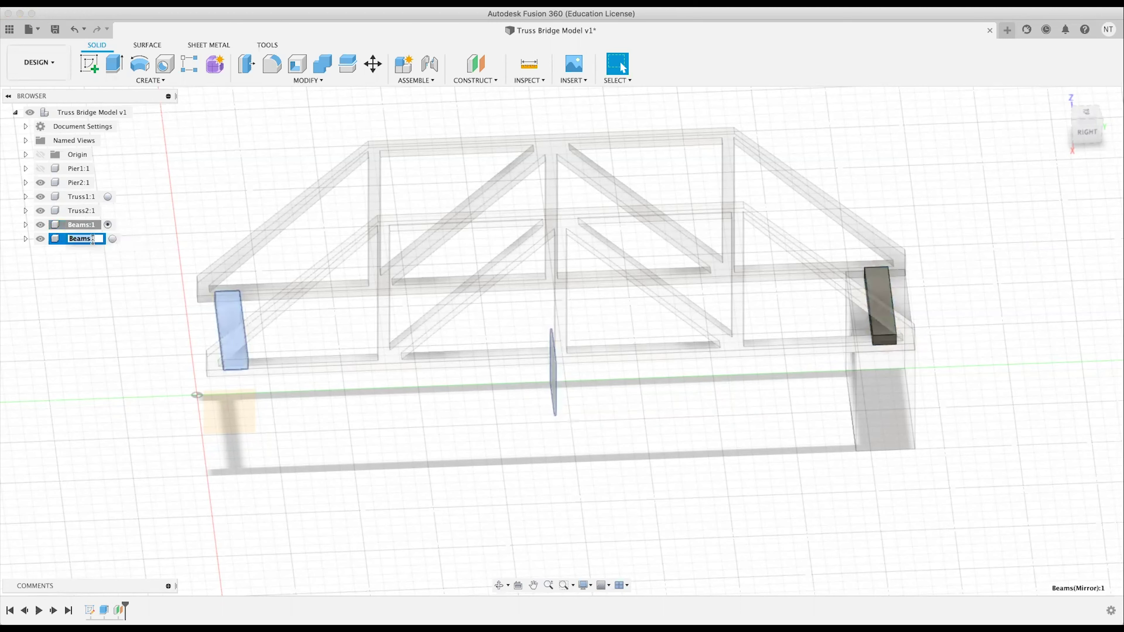
pyautogui.click(97, 240)
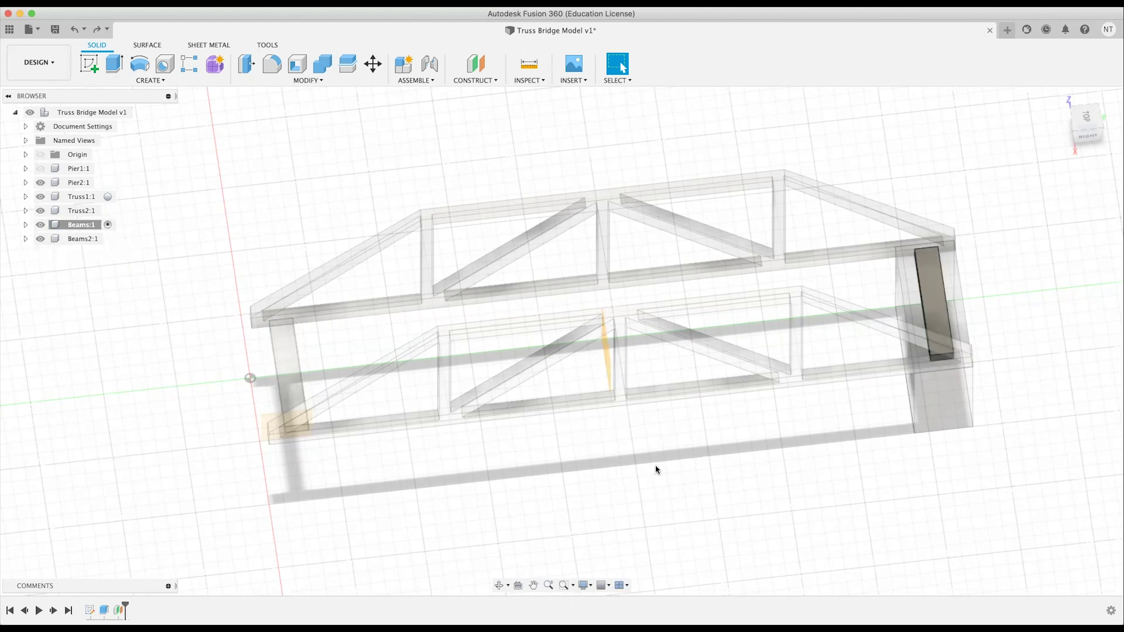
# Create and activate a new internal standard component named "Middle beam" under the Truss Bridge Model assembly.
pyautogui.keyDown('shift'); pyautogui.moveTo(654, 464); pyautogui.dragTo(656, 458, button='middle'); pyautogui.keyUp('shift')
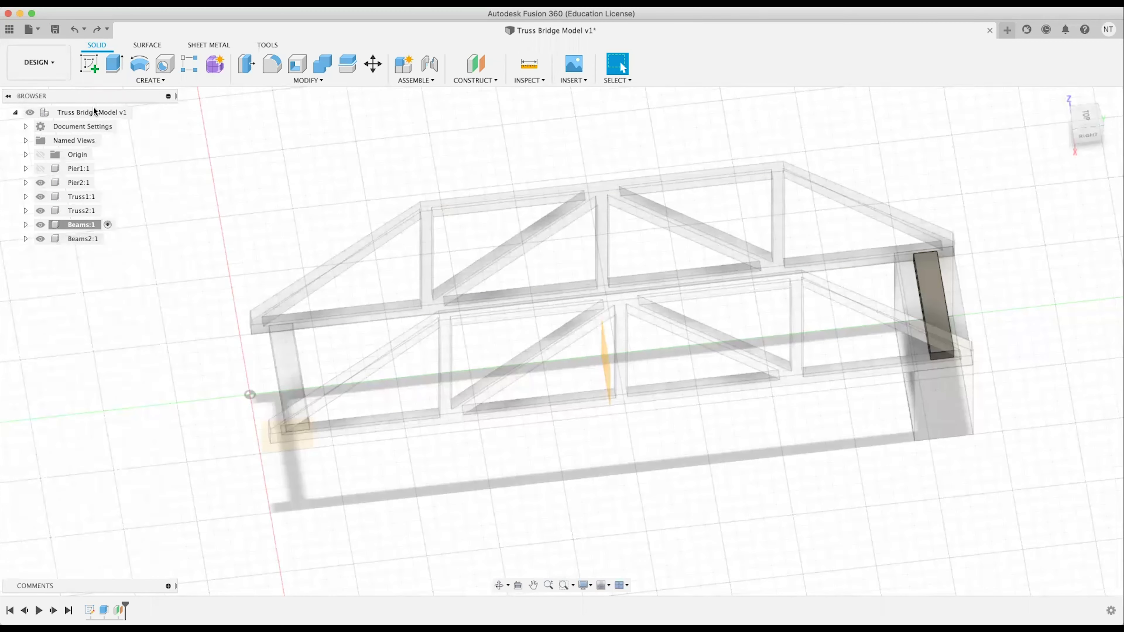
pyautogui.rightClick(85, 113)
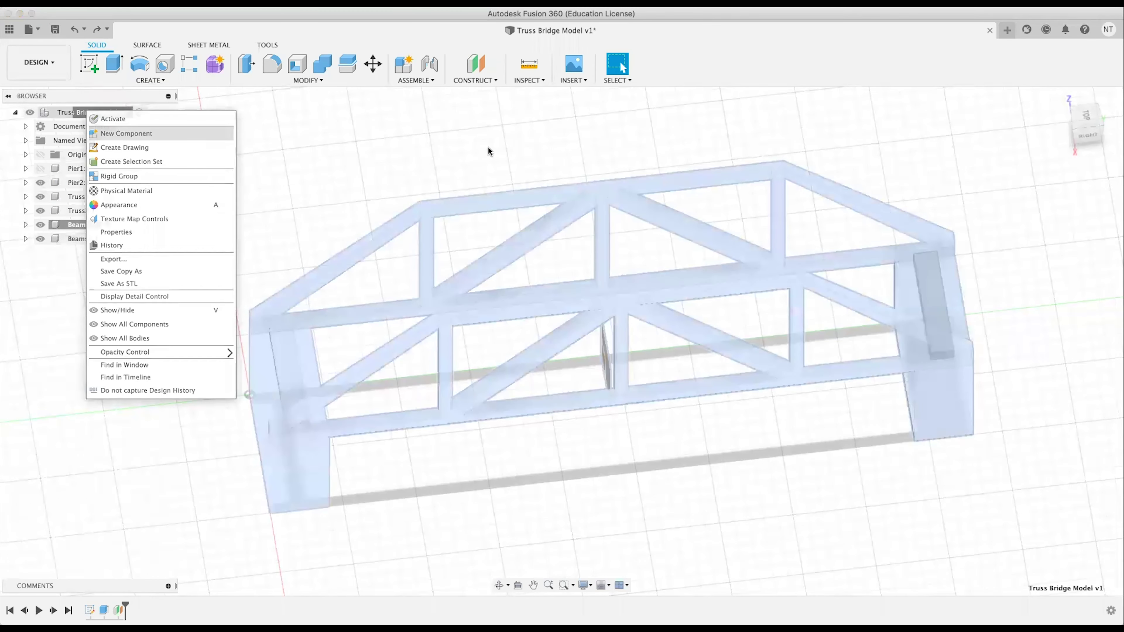
pyautogui.click(111, 130)
pyautogui.moveTo(1006, 235); pyautogui.dragTo(857, 236)
pyautogui.write('Middle beam')
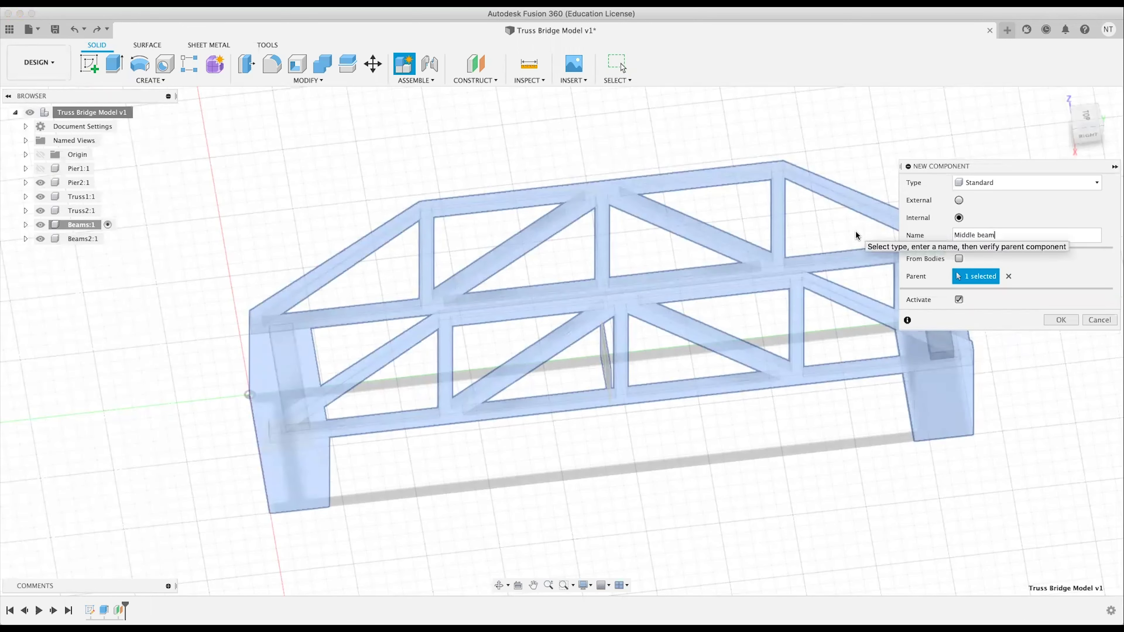
pyautogui.click(1073, 323)
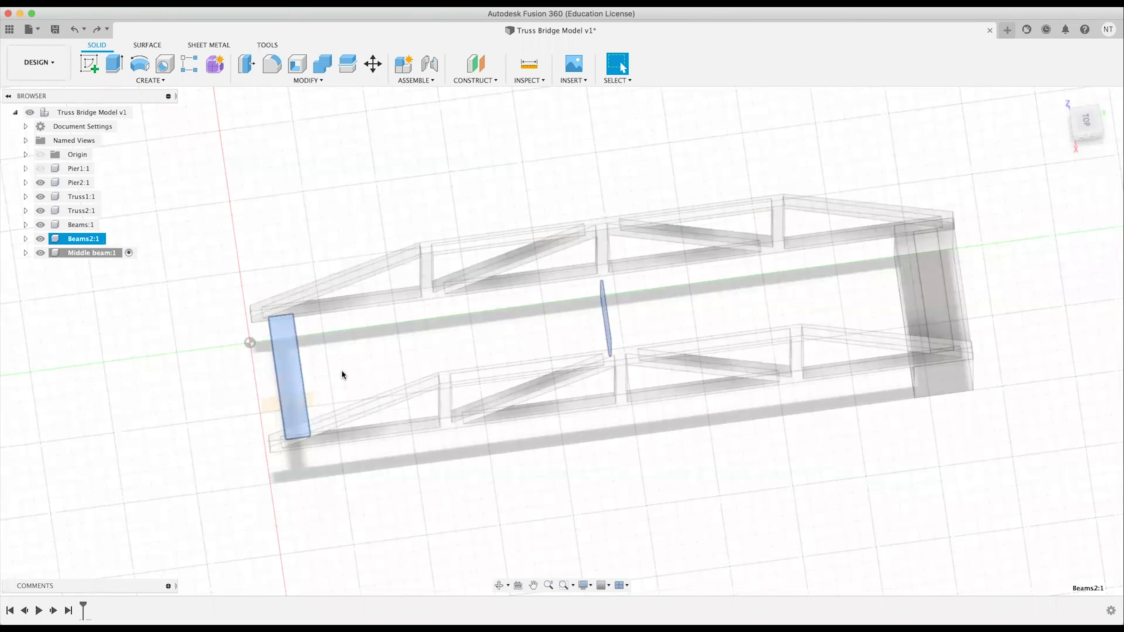
# Copy the Beams2 component and move the copy along the bridge to mid-span inside the Middle beam component.
pyautogui.press('m')
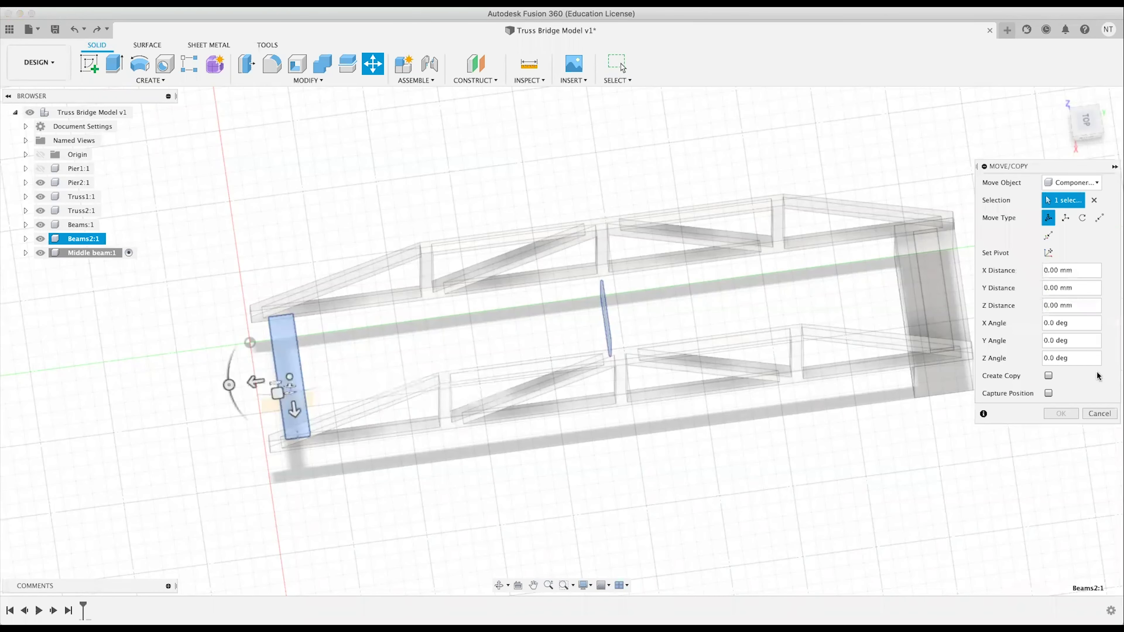
pyautogui.click(1049, 376)
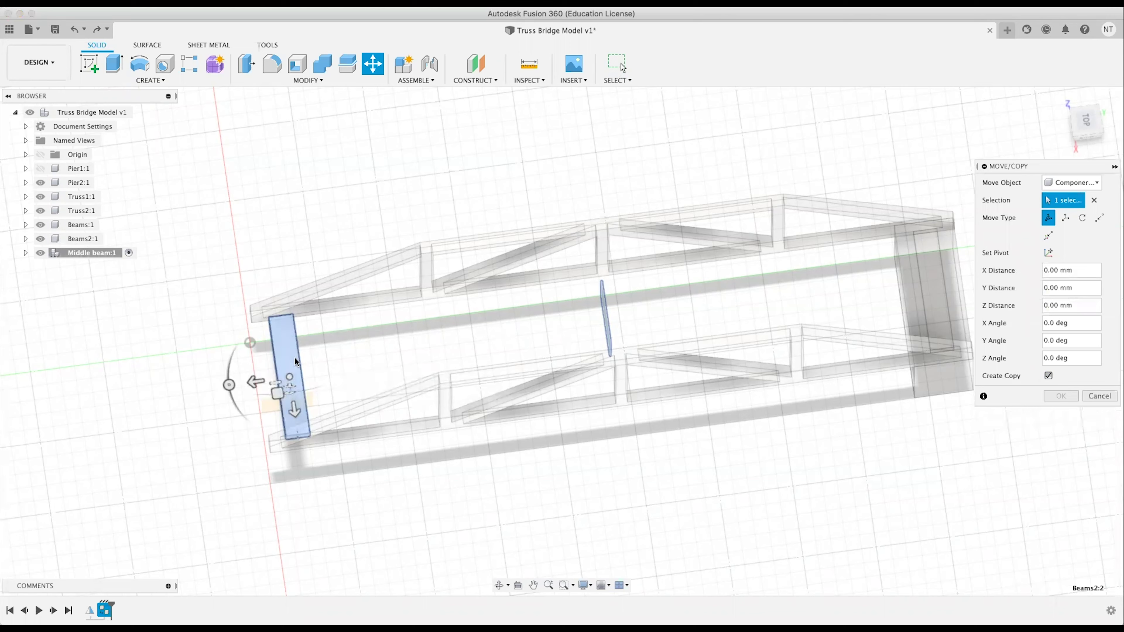
pyautogui.moveTo(256, 382); pyautogui.dragTo(463, 385)
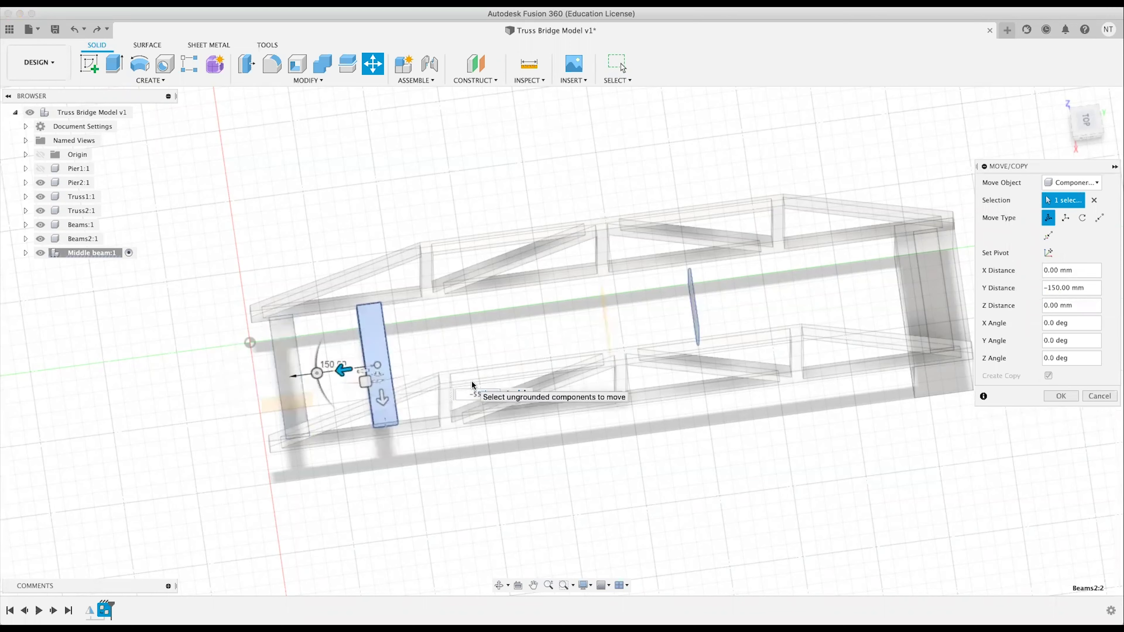
pyautogui.press('Return')
pyautogui.keyDown('shift'); pyautogui.moveTo(472, 312); pyautogui.dragTo(656, 404, button='middle'); pyautogui.keyUp('shift')
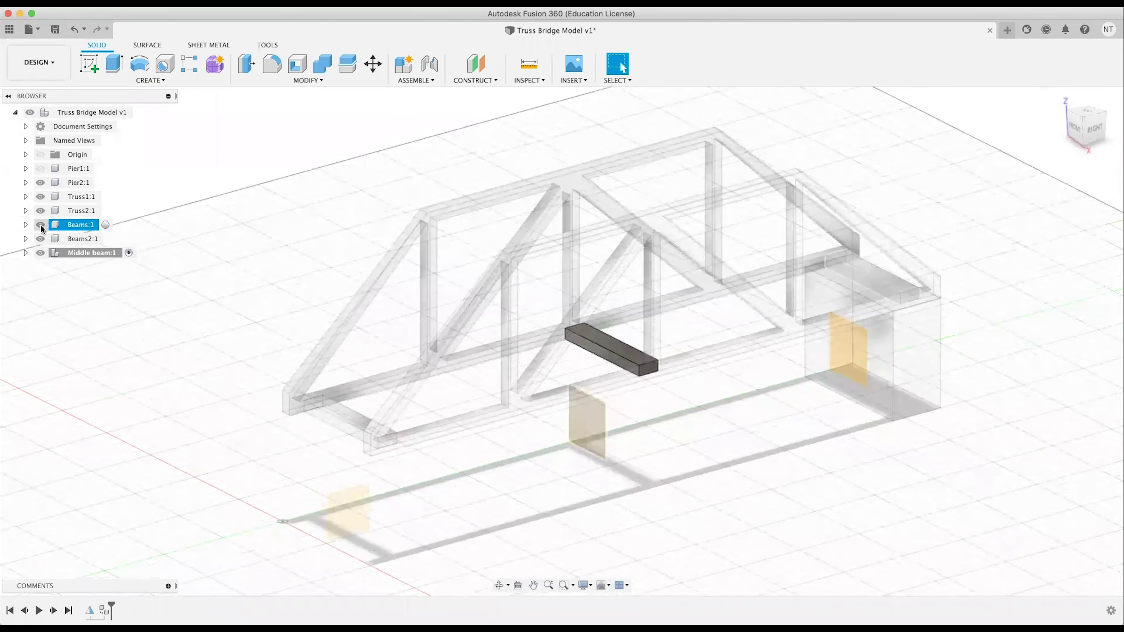
# Hide the Middle beam component and create an activated internal standard component named "Top of truss" under the bridge assembly.
pyautogui.click(43, 252)
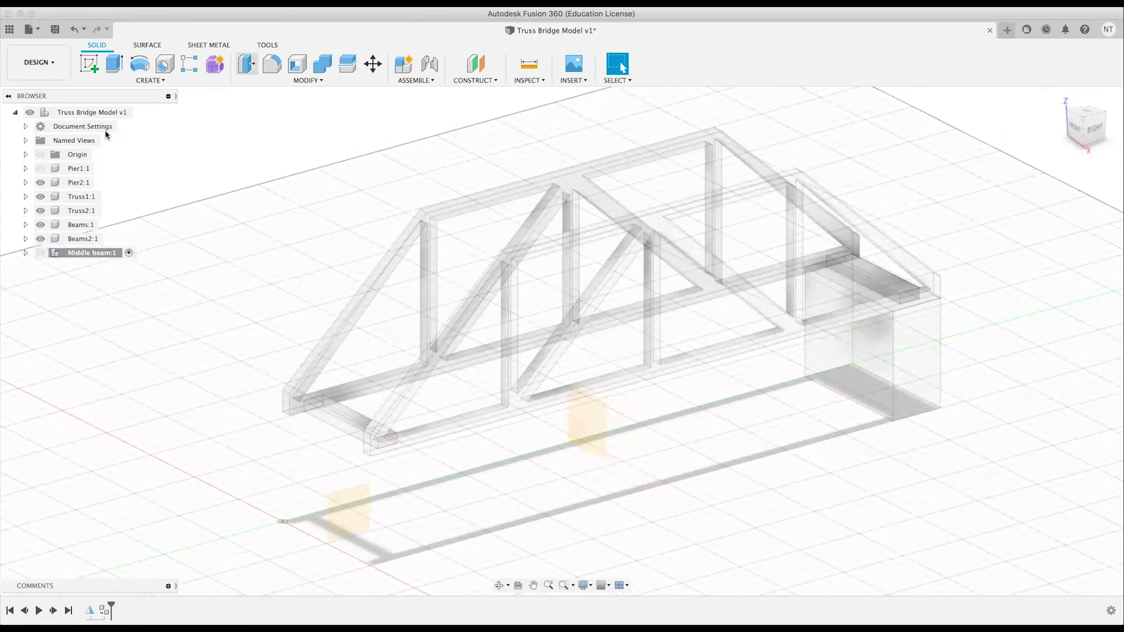
pyautogui.rightClick(81, 113)
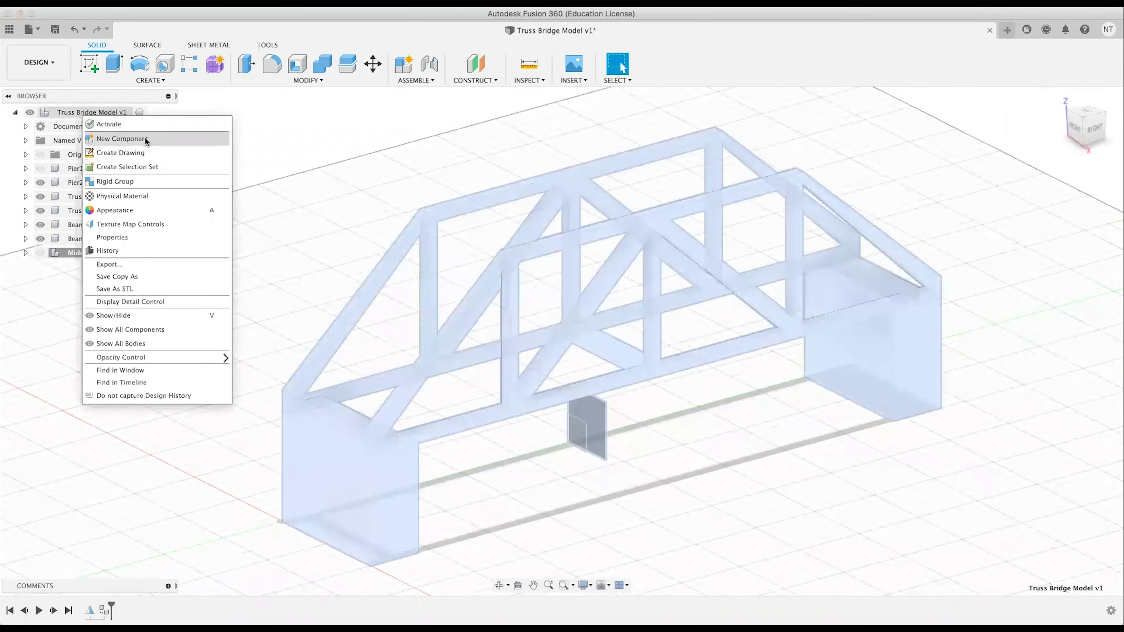
pyautogui.click(144, 139)
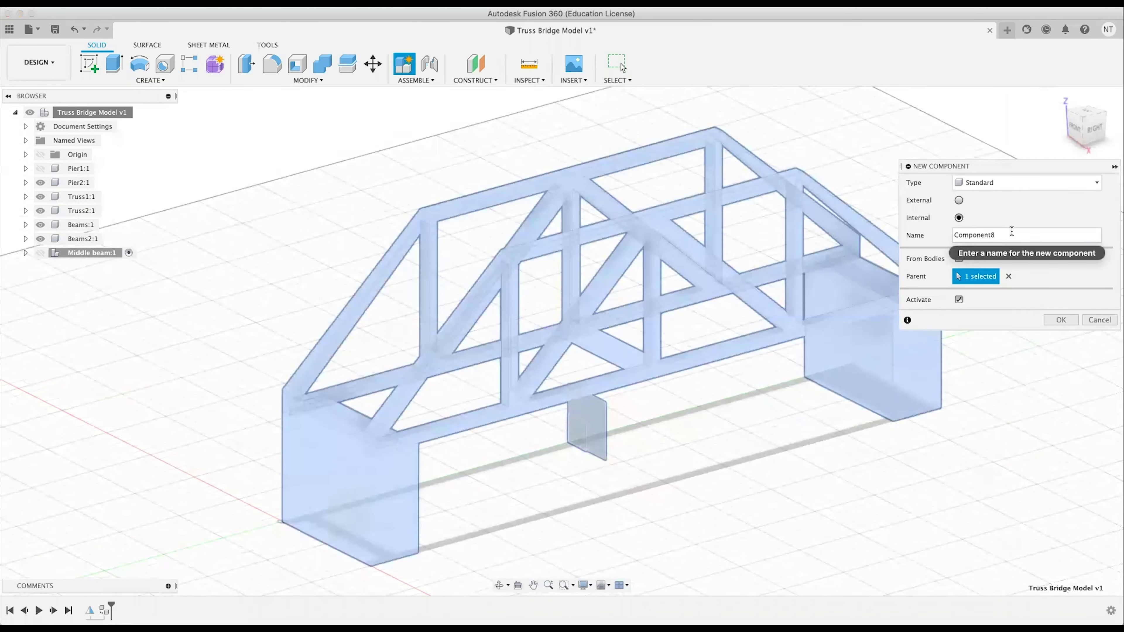
pyautogui.doubleClick(1012, 234)
pyautogui.write('Top of truss')
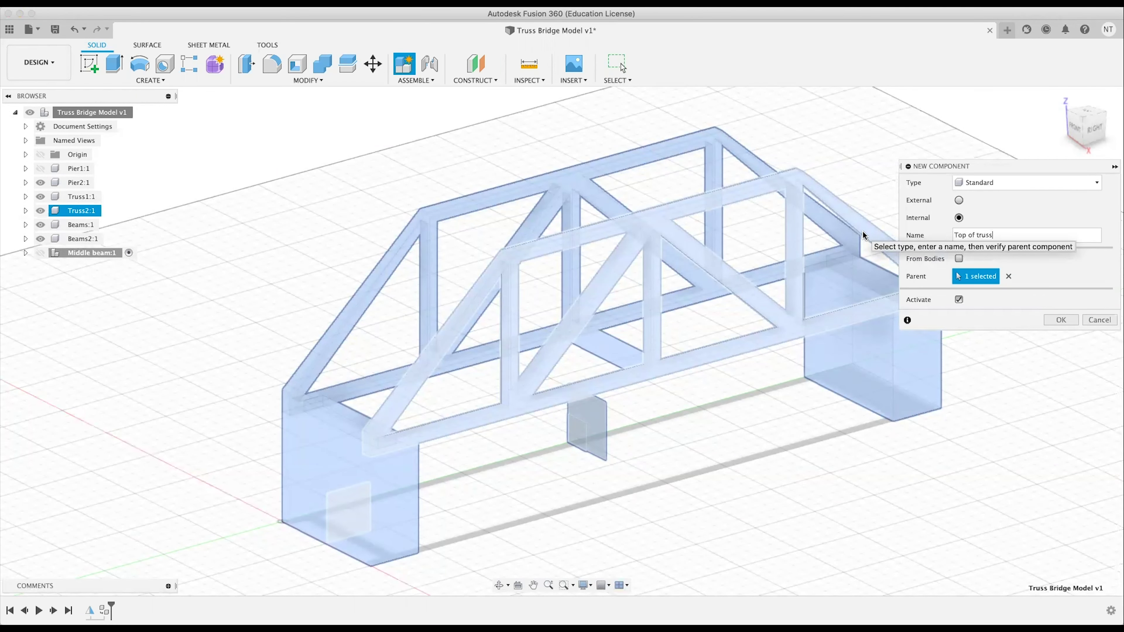
pyautogui.press('Return')
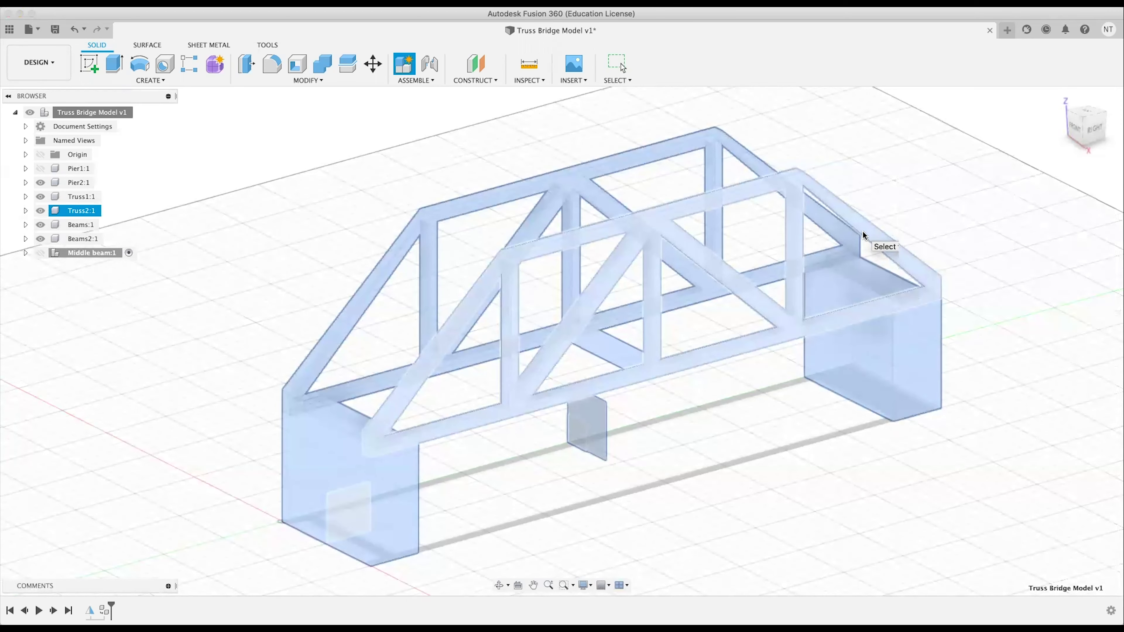
# Start a rectangle sketch on the horizontal XY plane in the Top of truss component, viewed from above.
pyautogui.click(1089, 114)
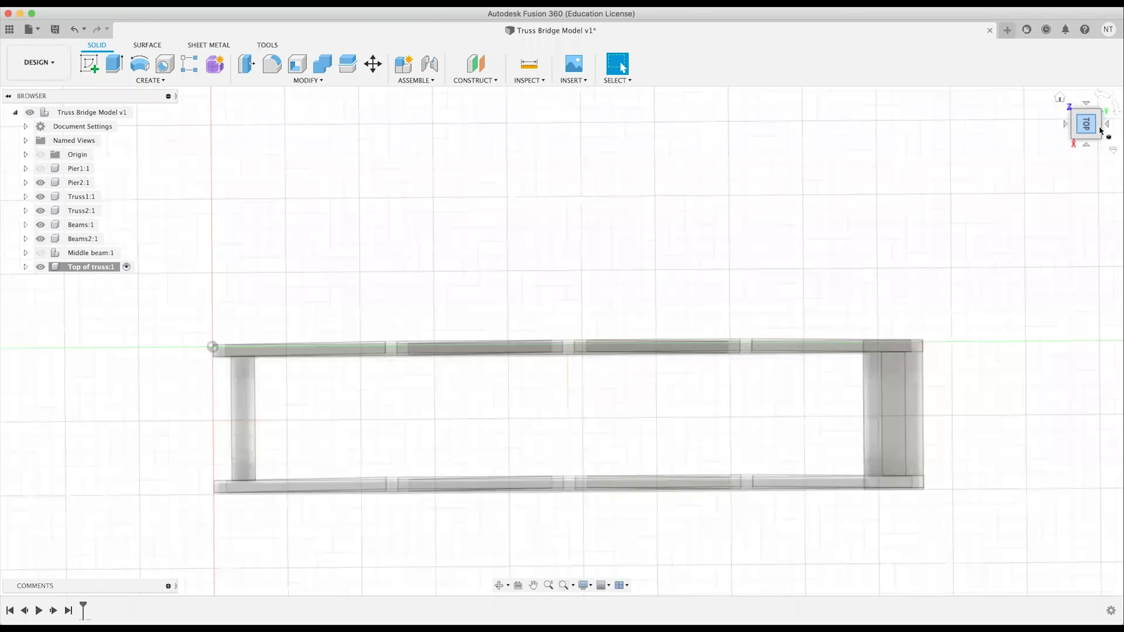
pyautogui.click(1106, 96)
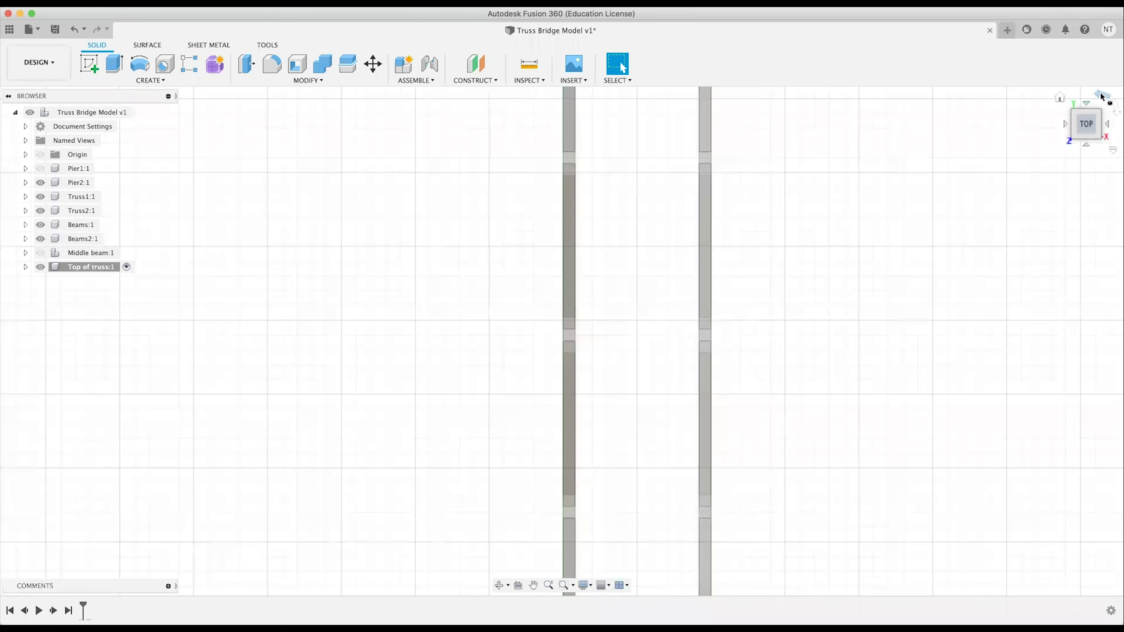
pyautogui.click(1102, 96)
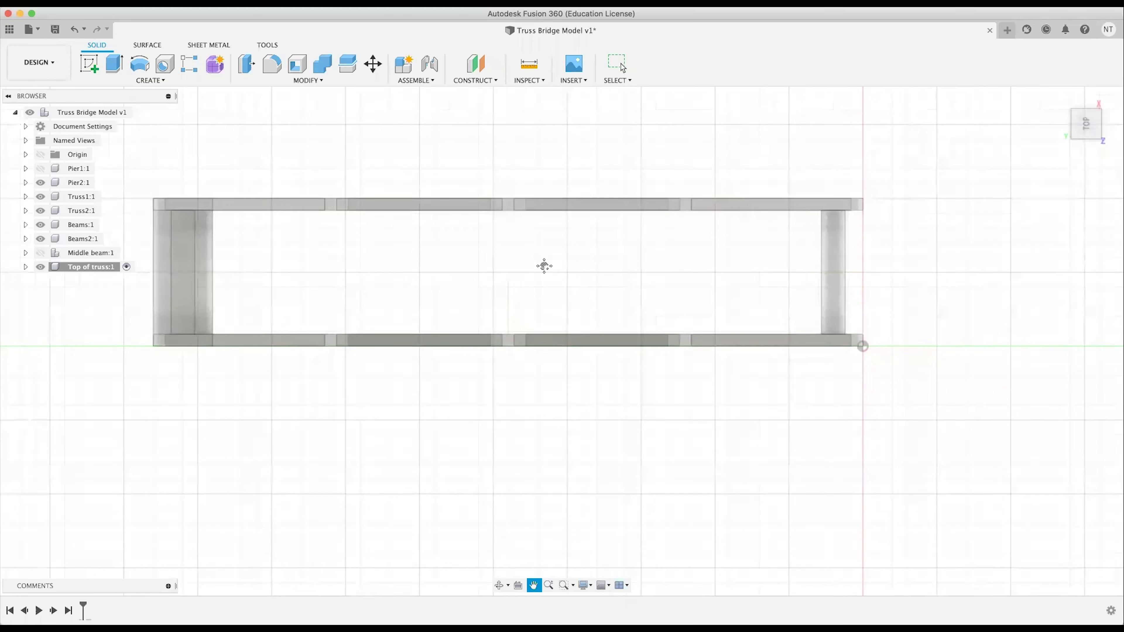
pyautogui.keyDown('shift'); pyautogui.moveTo(464, 258); pyautogui.dragTo(466, 253, button='middle'); pyautogui.keyUp('shift')
pyautogui.press('Escape')
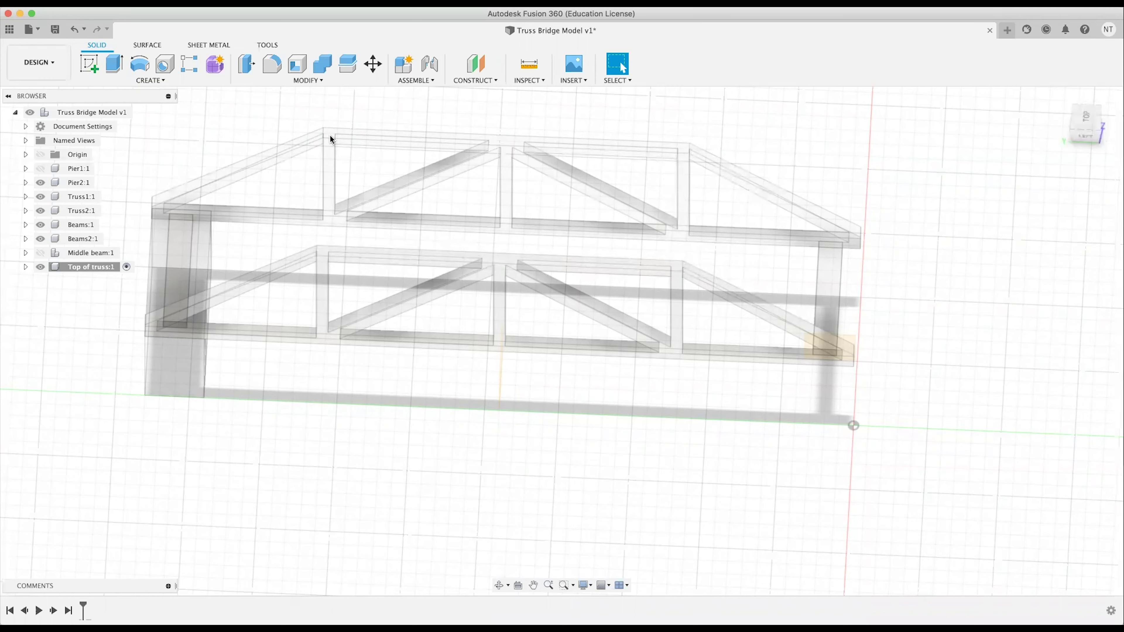
pyautogui.click(1094, 113)
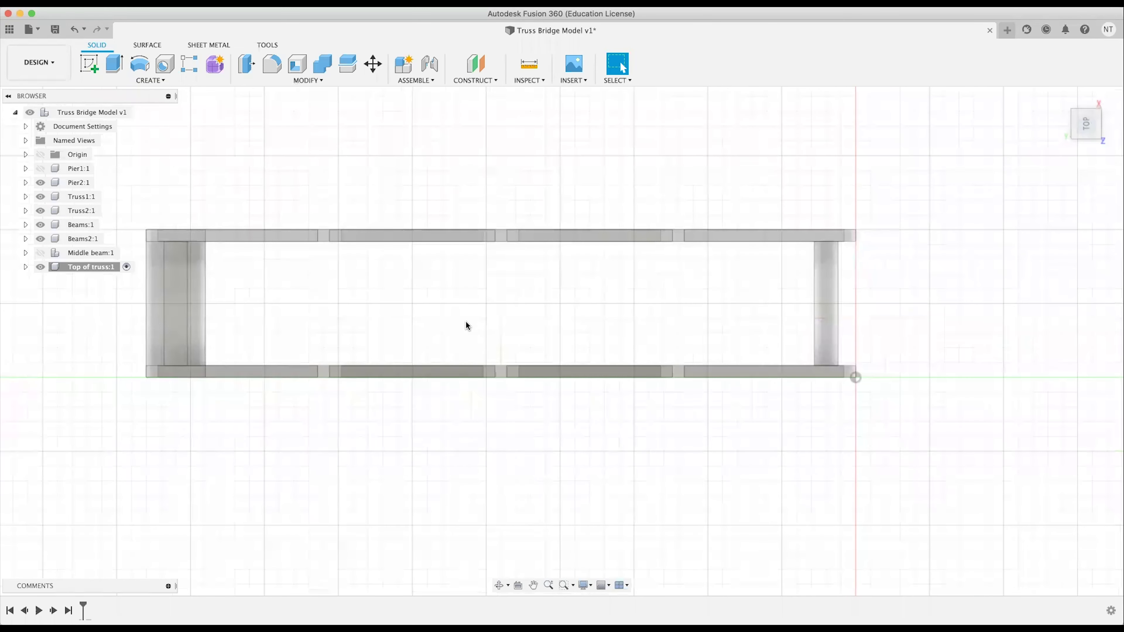
pyautogui.press('r')
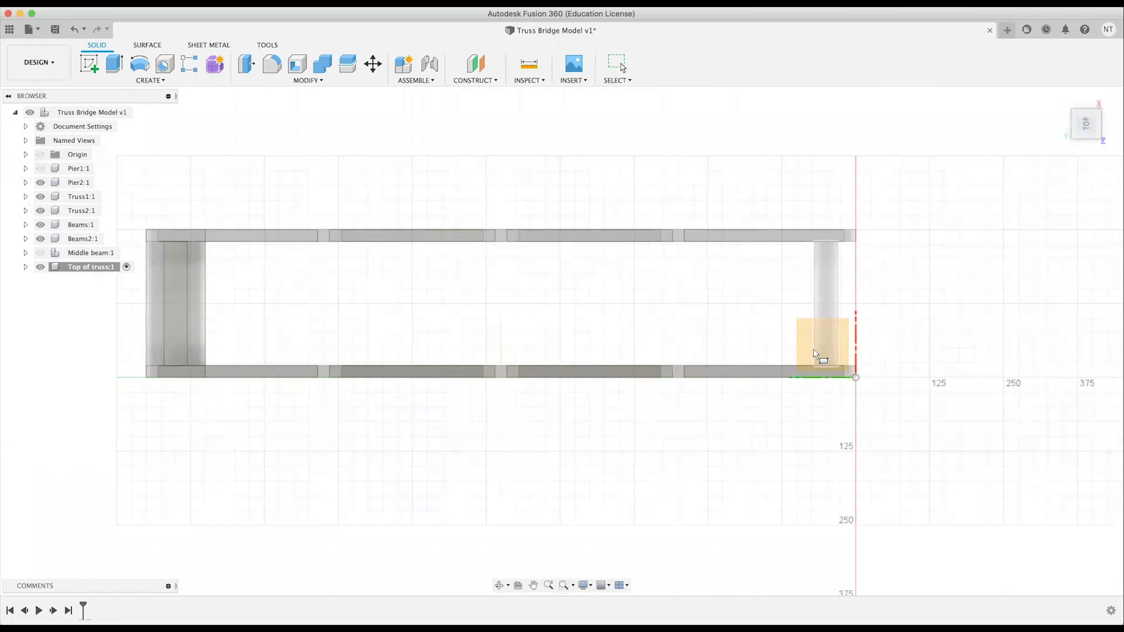
pyautogui.click(736, 337)
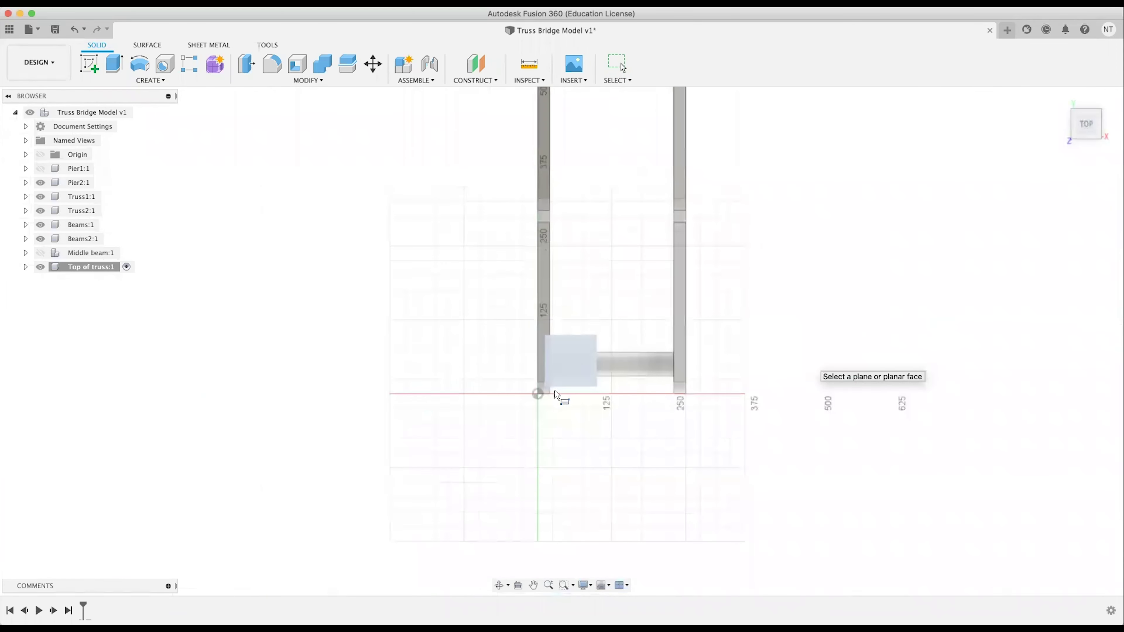
pyautogui.click(1105, 94)
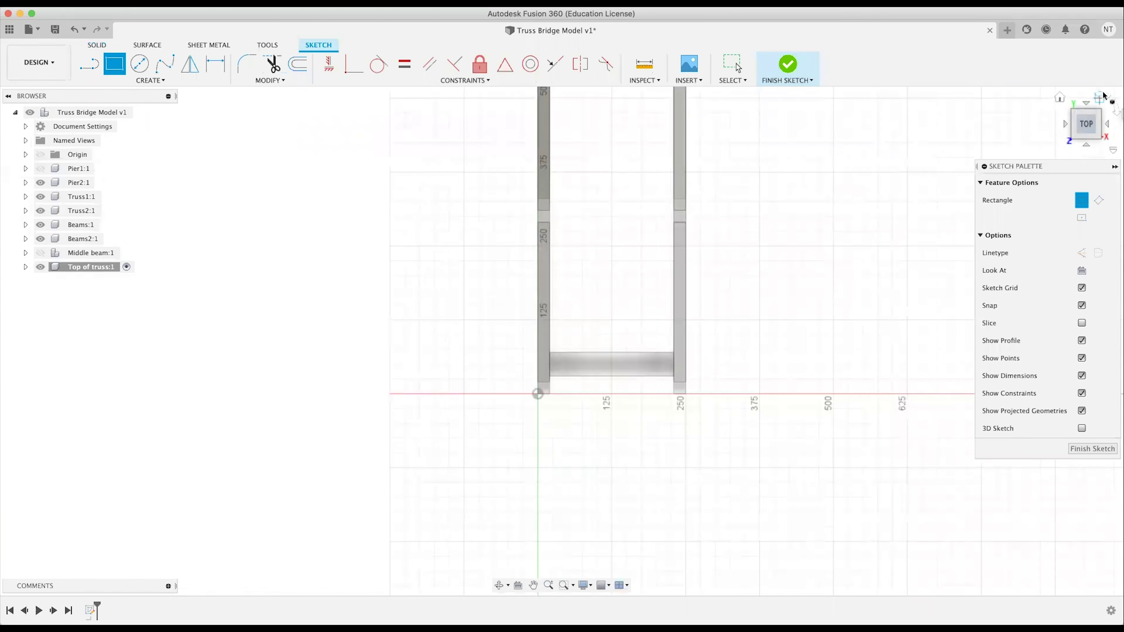
# Sketch a rectangle about 20 mm wide between the trusses' inner faces at the vertical posts nearest Pier2.
pyautogui.moveTo(403, 286); pyautogui.dragTo(799, 262, button='middle')
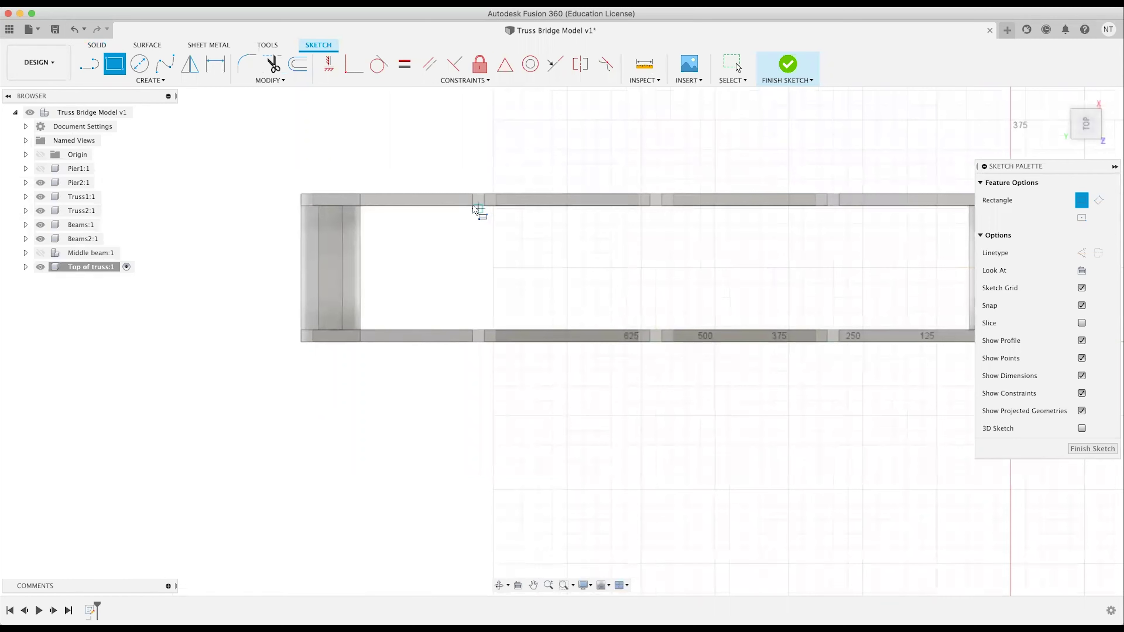
pyautogui.scroll(-2, 476, 210)
pyautogui.scroll(10, 477, 212)
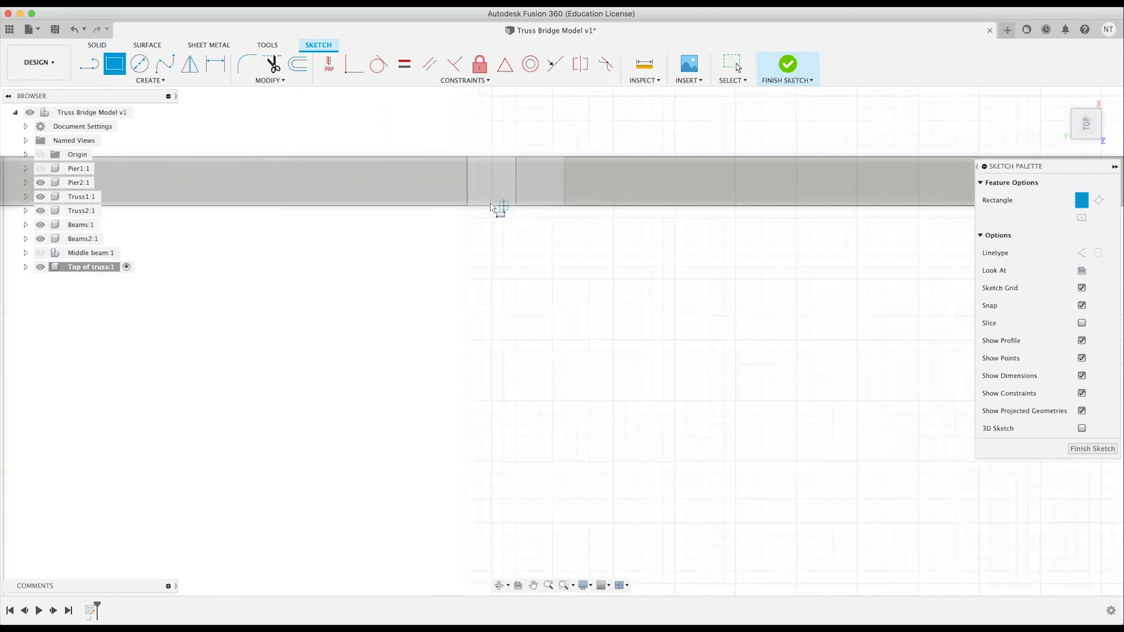
pyautogui.click(473, 206)
pyautogui.scroll(1, 562, 365)
pyautogui.scroll(-4, 557, 368)
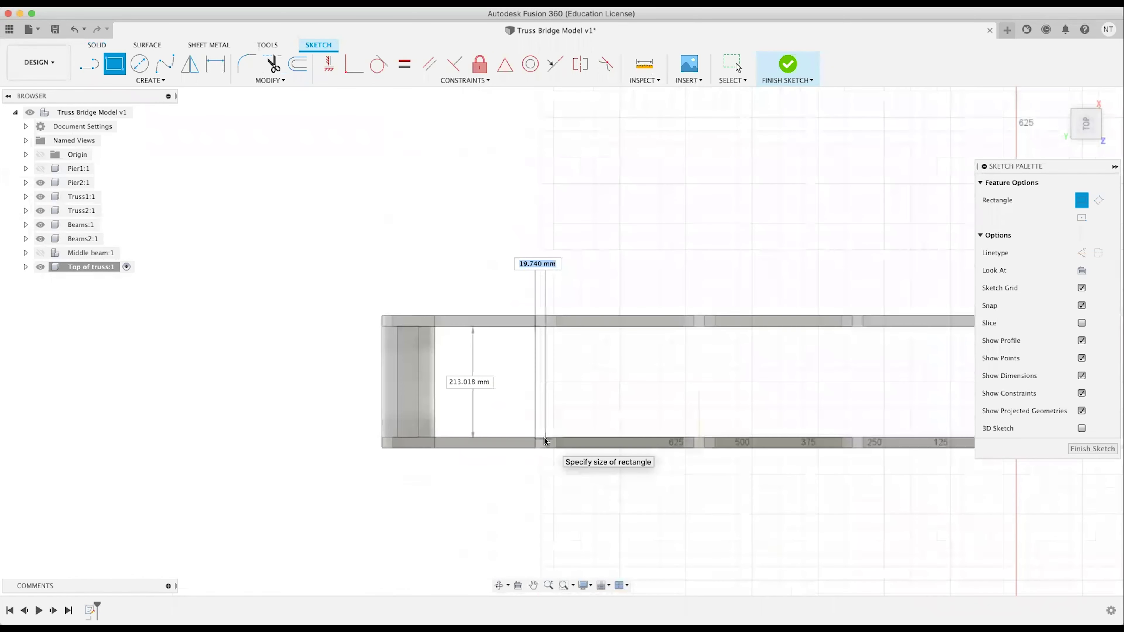
pyautogui.scroll(5, 547, 441)
pyautogui.click(546, 436)
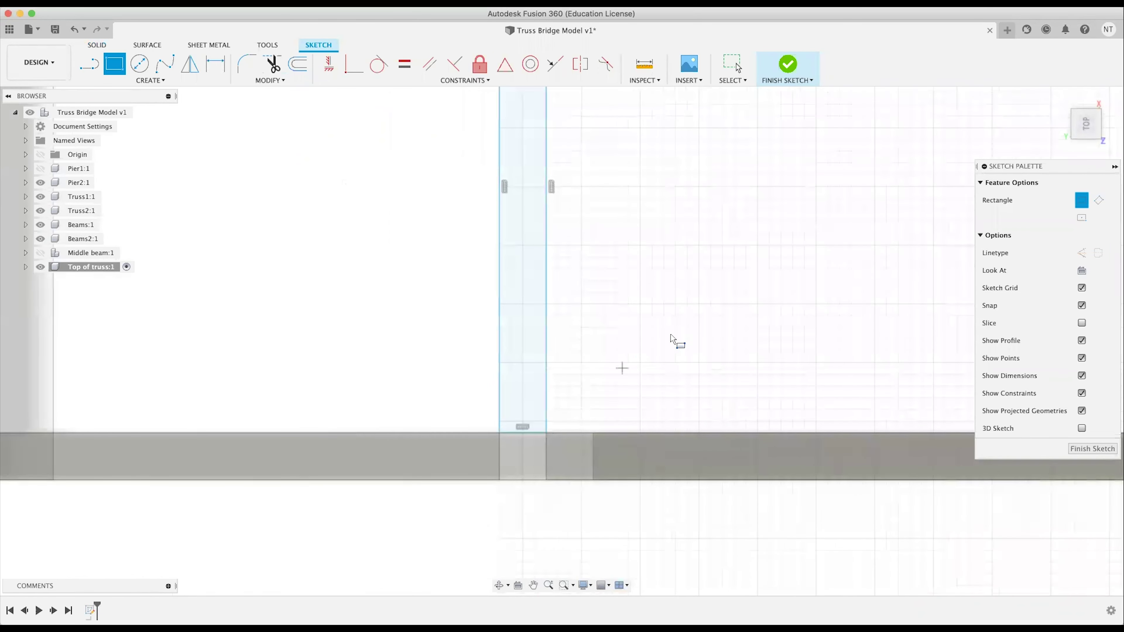
pyautogui.scroll(-5, 673, 339)
pyautogui.hscroll(10, 700, 314)
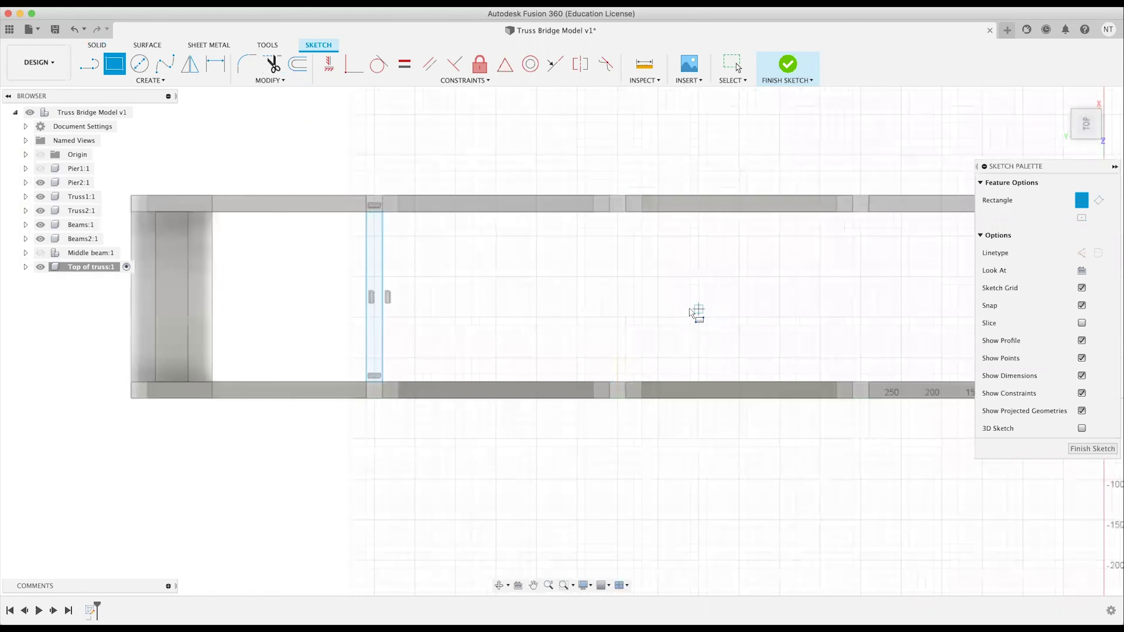
pyautogui.press('Escape')
pyautogui.hscroll(10, 473, 314)
pyautogui.press('Escape')
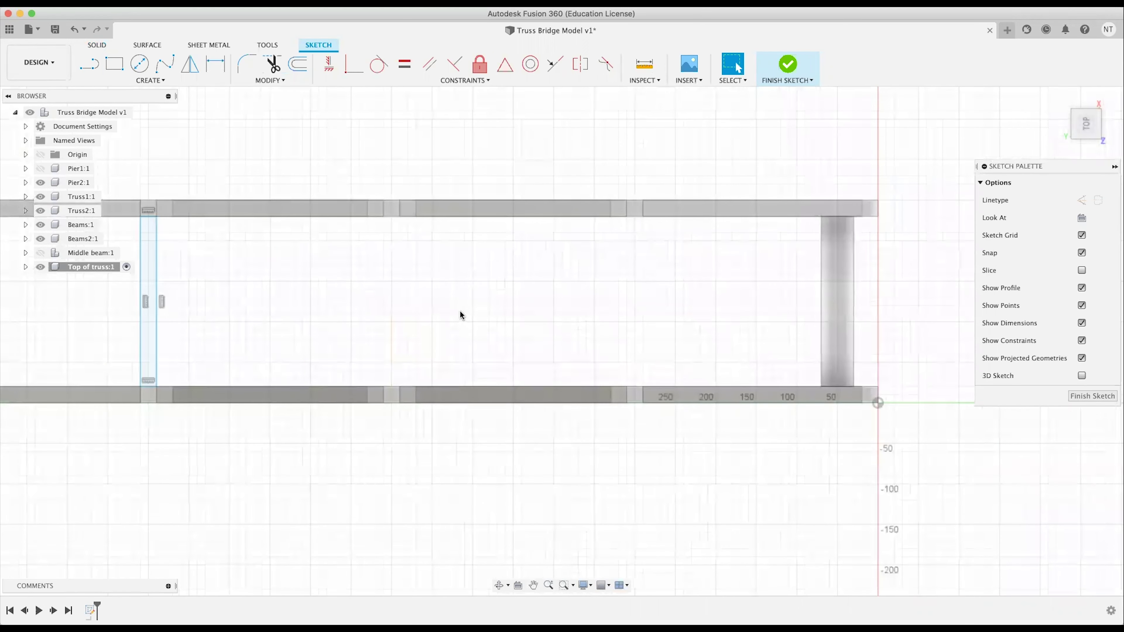
# Copy the sketched rectangle -600 mm along the bridge to the vertical posts nearest the opposite end.
pyautogui.hscroll(-4, 498, 313)
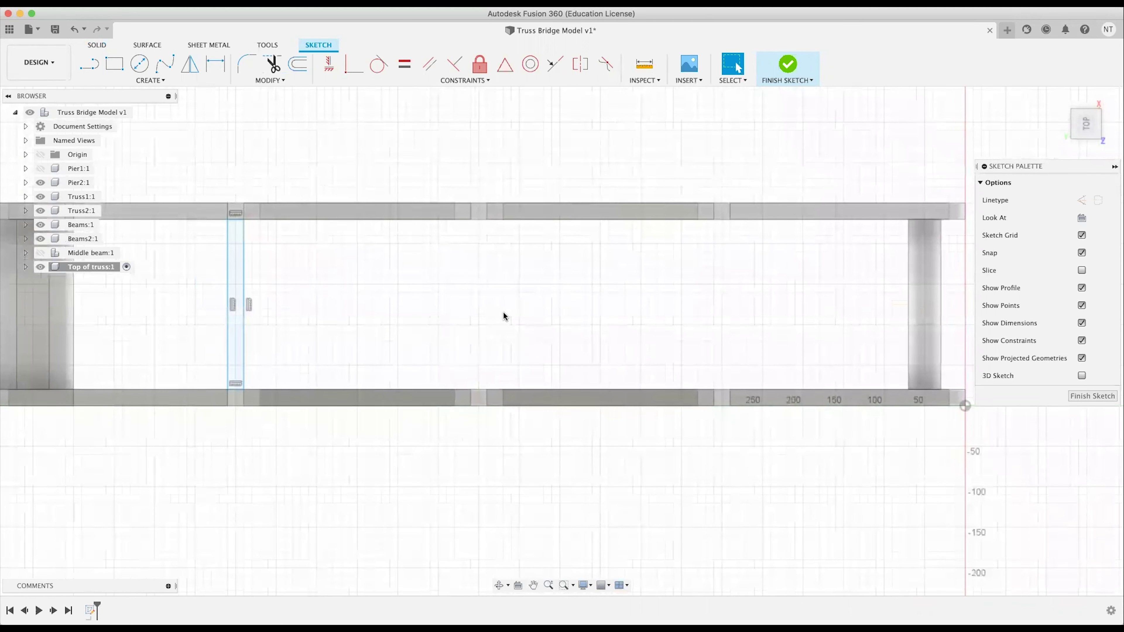
pyautogui.hscroll(-2, 514, 324)
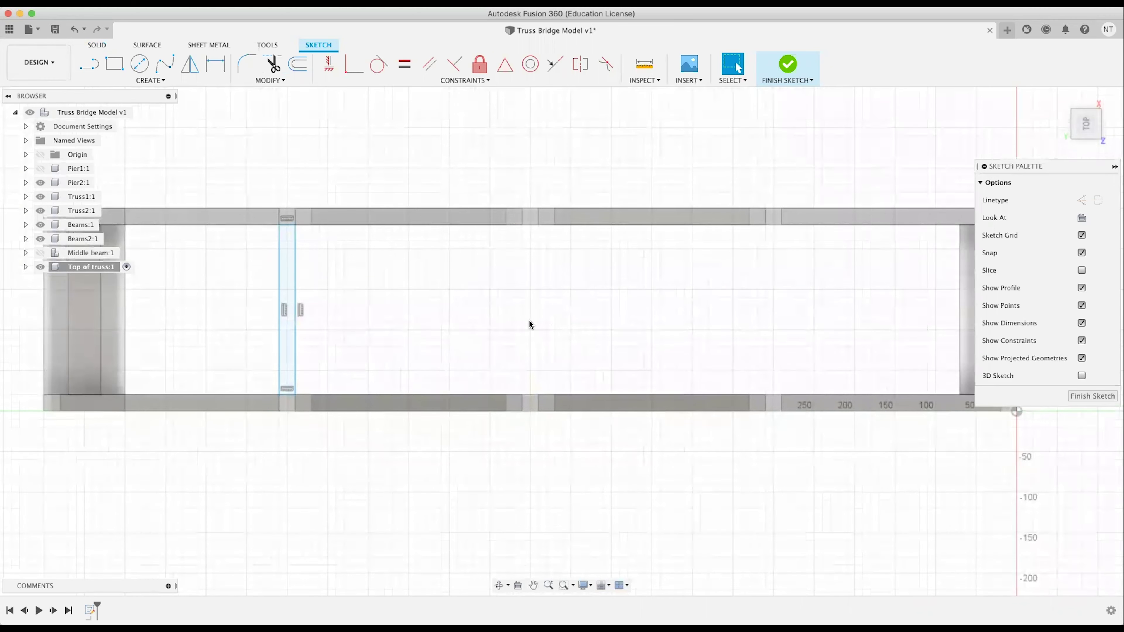
pyautogui.doubleClick(294, 359)
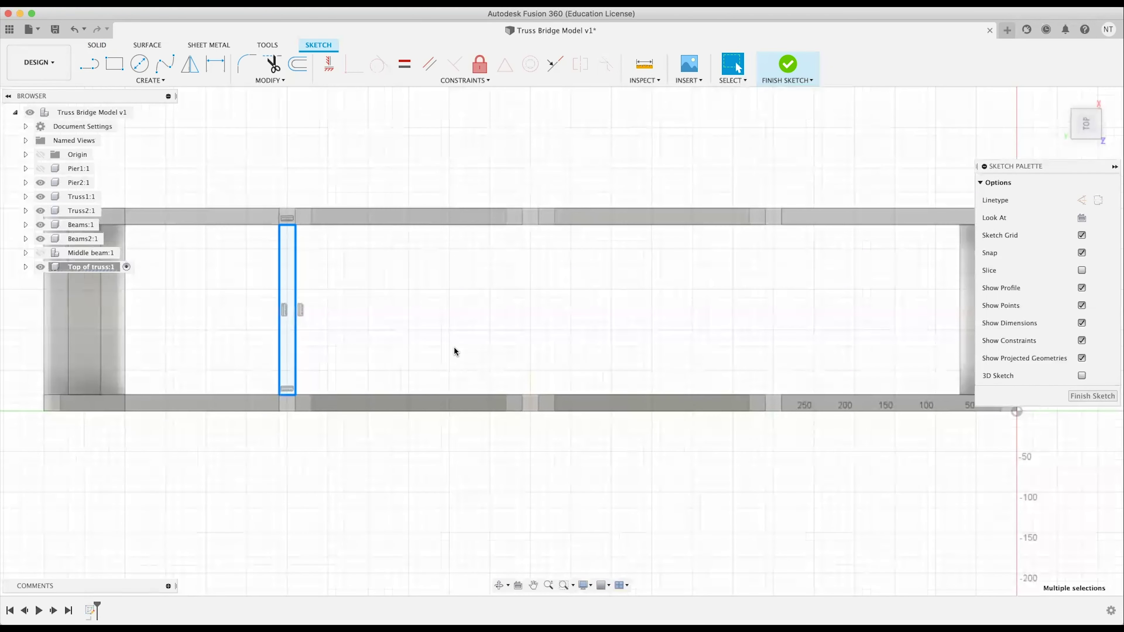
pyautogui.press('m')
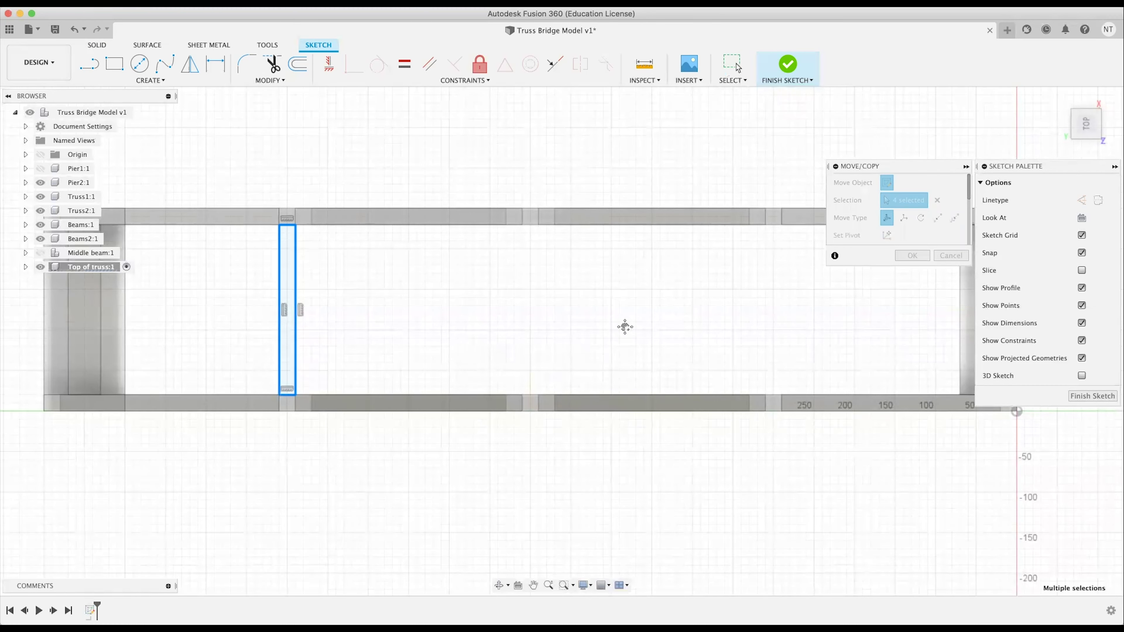
pyautogui.hscroll(2, 546, 269)
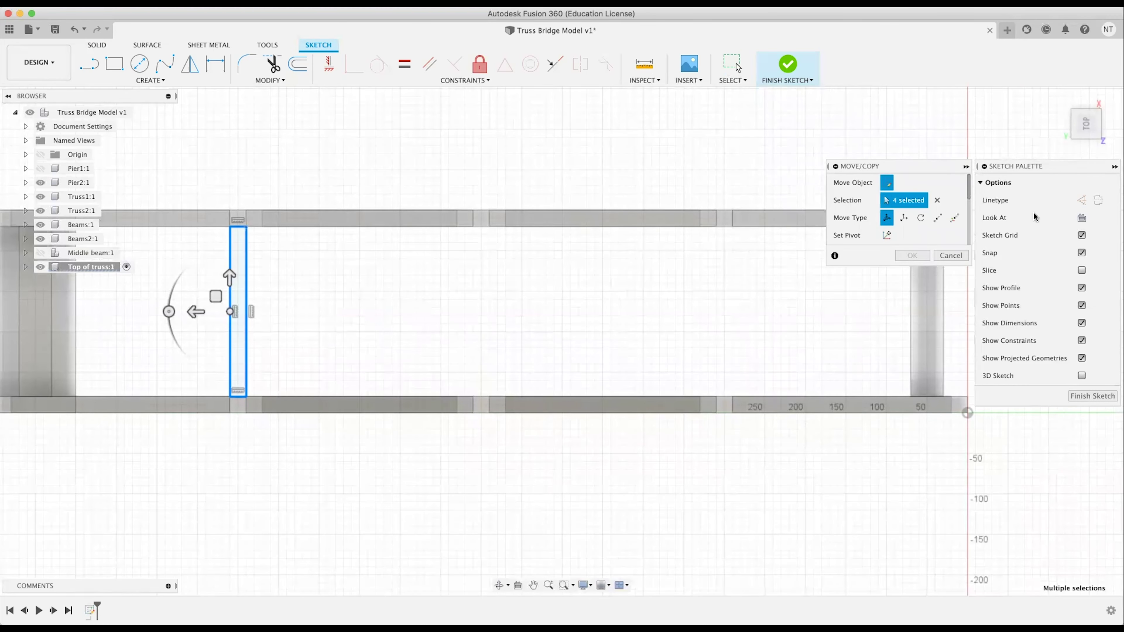
pyautogui.scroll(-2, 934, 219)
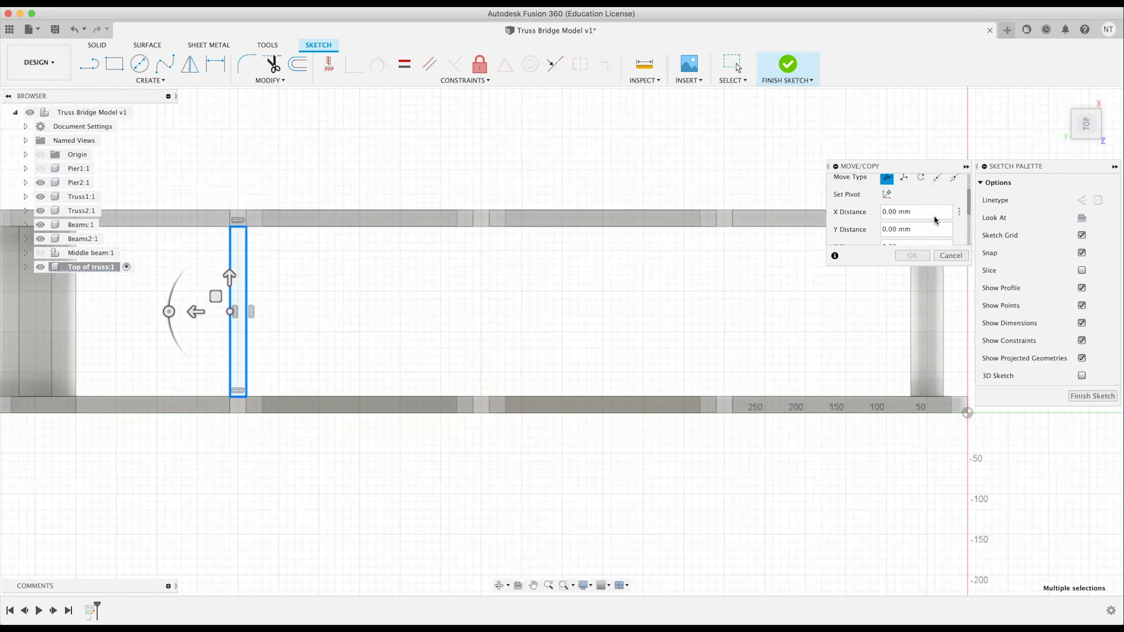
pyautogui.scroll(-3, 957, 216)
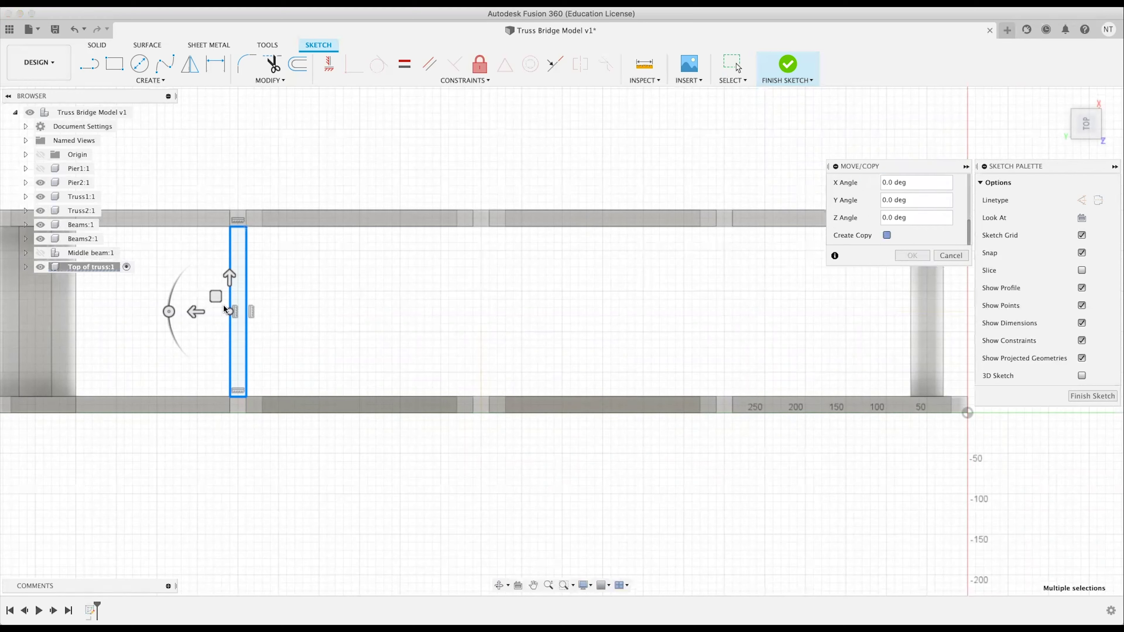
pyautogui.moveTo(196, 312); pyautogui.dragTo(682, 312)
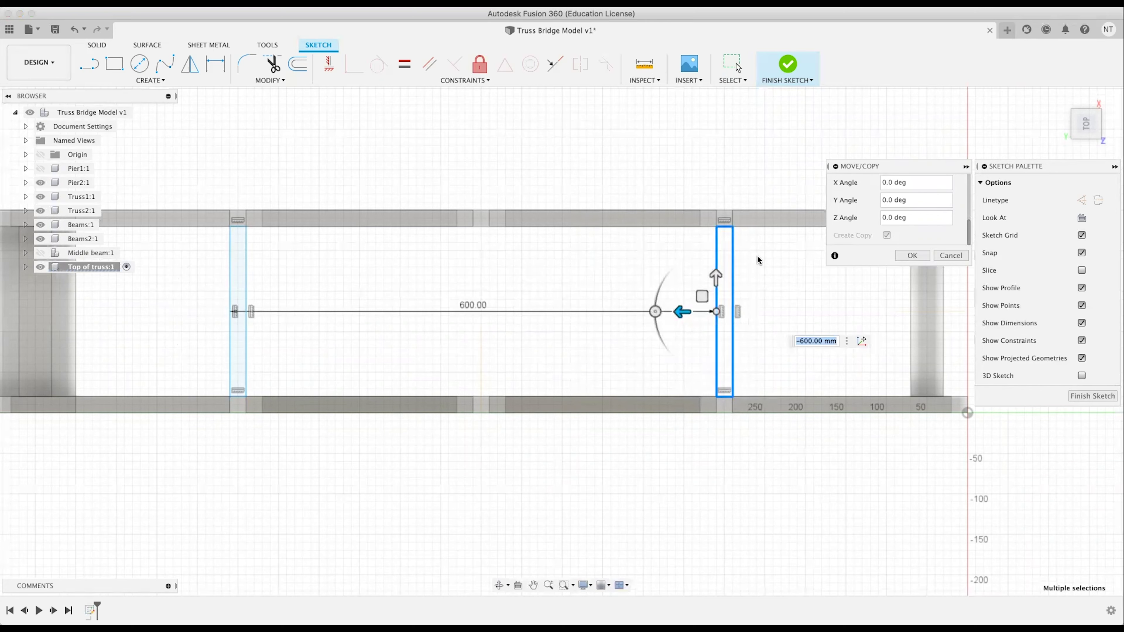
pyautogui.click(911, 256)
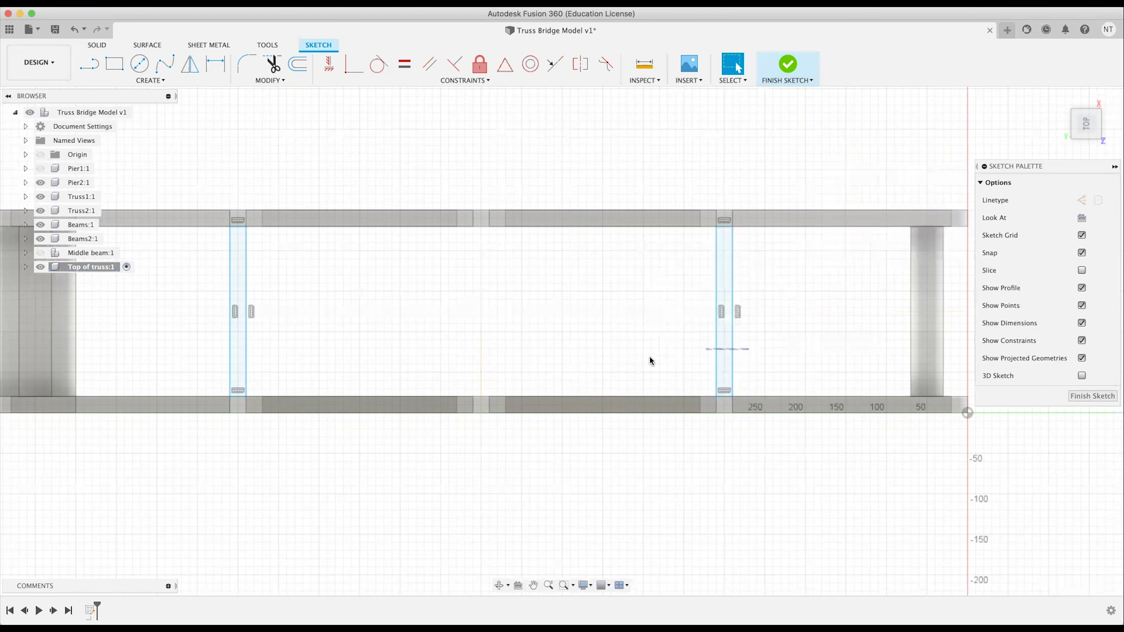
# Copy the rectangle nearest Pier2's opposite end 300 mm along the bridge to the middle vertical posts.
pyautogui.click(728, 358)
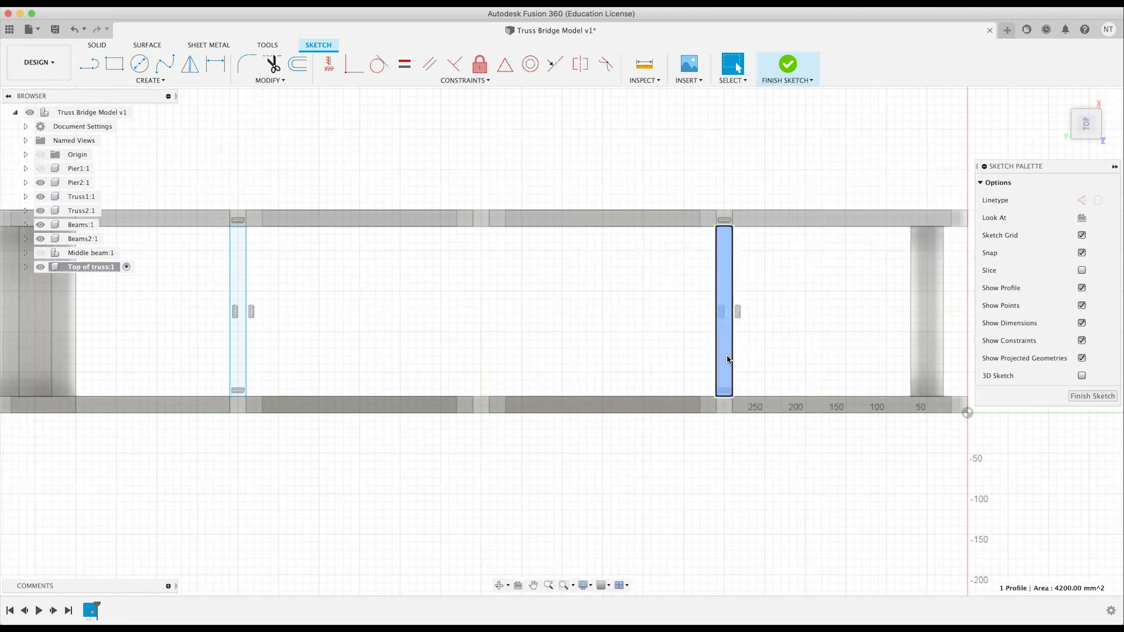
pyautogui.press('m')
pyautogui.doubleClick(733, 352)
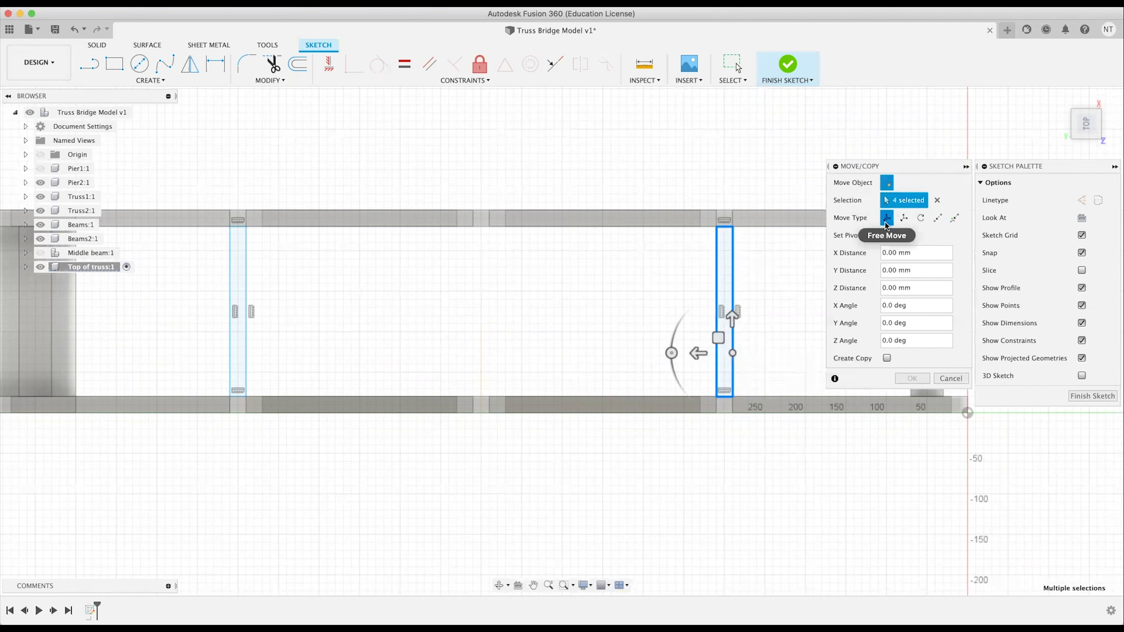
pyautogui.click(886, 358)
pyautogui.moveTo(699, 353); pyautogui.dragTo(462, 348)
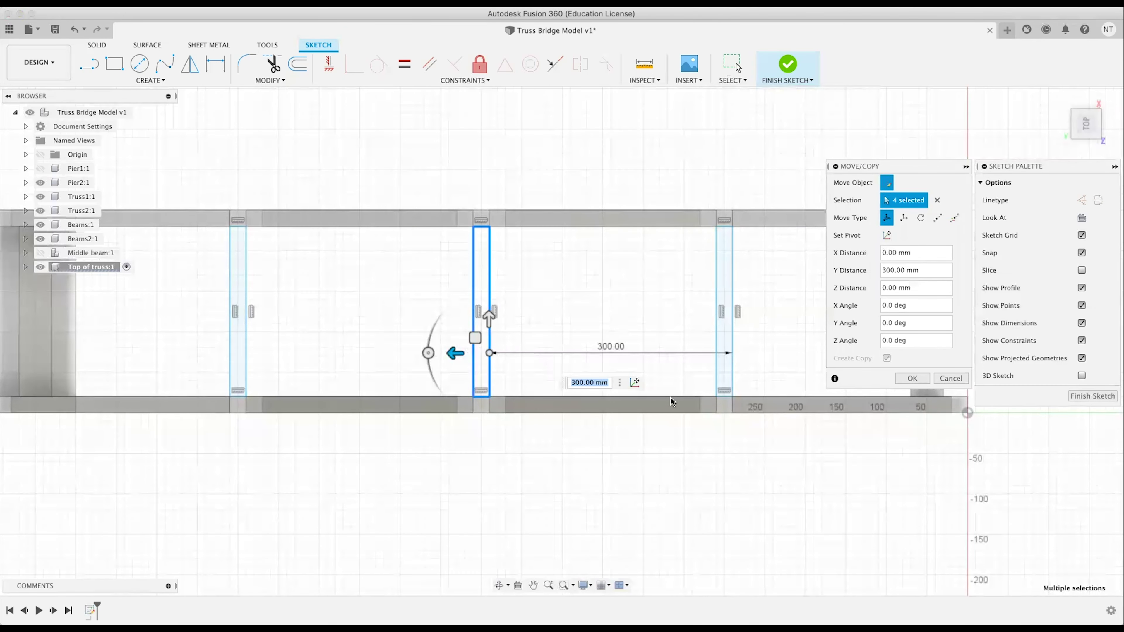
pyautogui.press('Return')
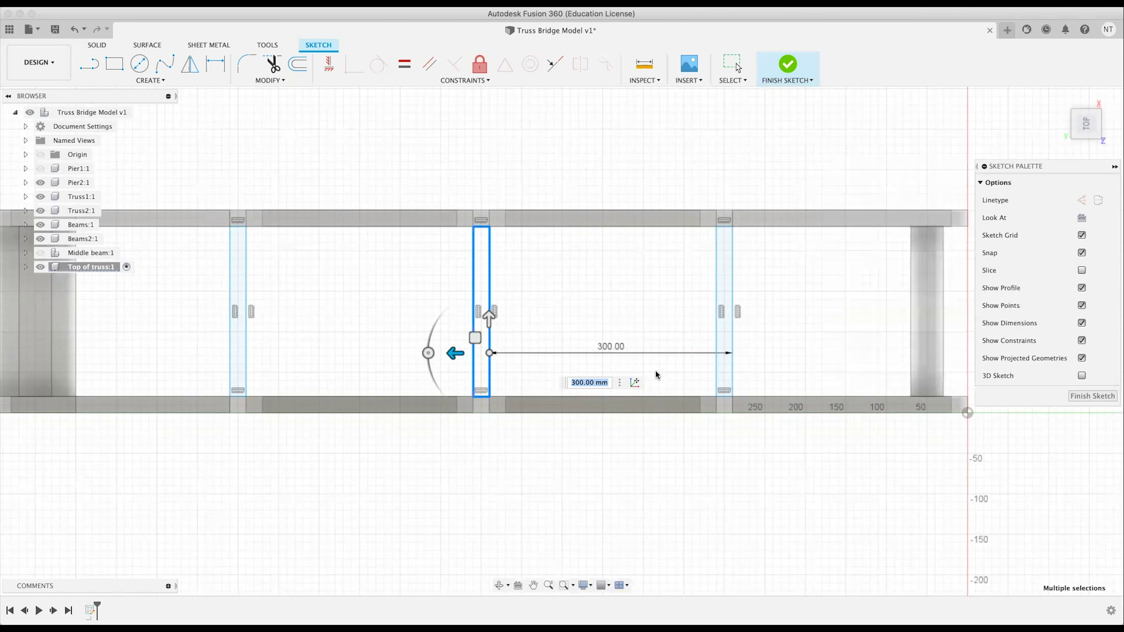
pyautogui.click(650, 377)
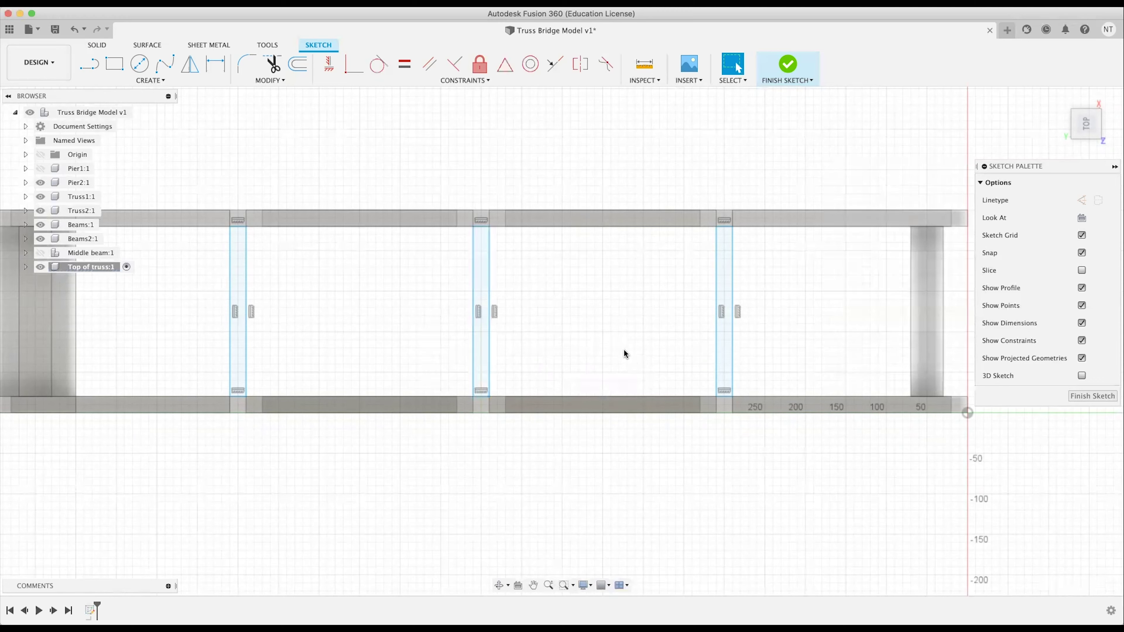
# Move all three sketched rectangles straight up to the top of the trusses.
pyautogui.moveTo(801, 349); pyautogui.dragTo(205, 337)
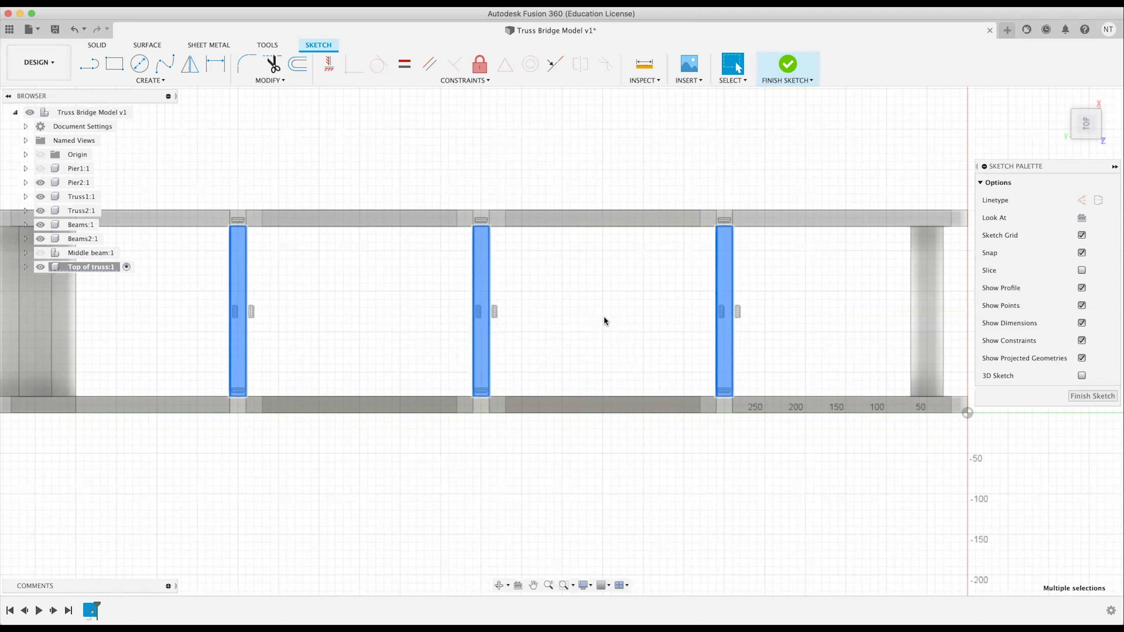
pyautogui.moveTo(606, 321)
pyautogui.keyDown('shift'); pyautogui.mouseDown(button='middle')
pyautogui.moveTo(574, 299)
pyautogui.moveTo(576, 261)
pyautogui.mouseUp(button='middle'); pyautogui.keyUp('shift')
pyautogui.moveTo(618, 325); pyautogui.dragTo(584, 392, button='middle')
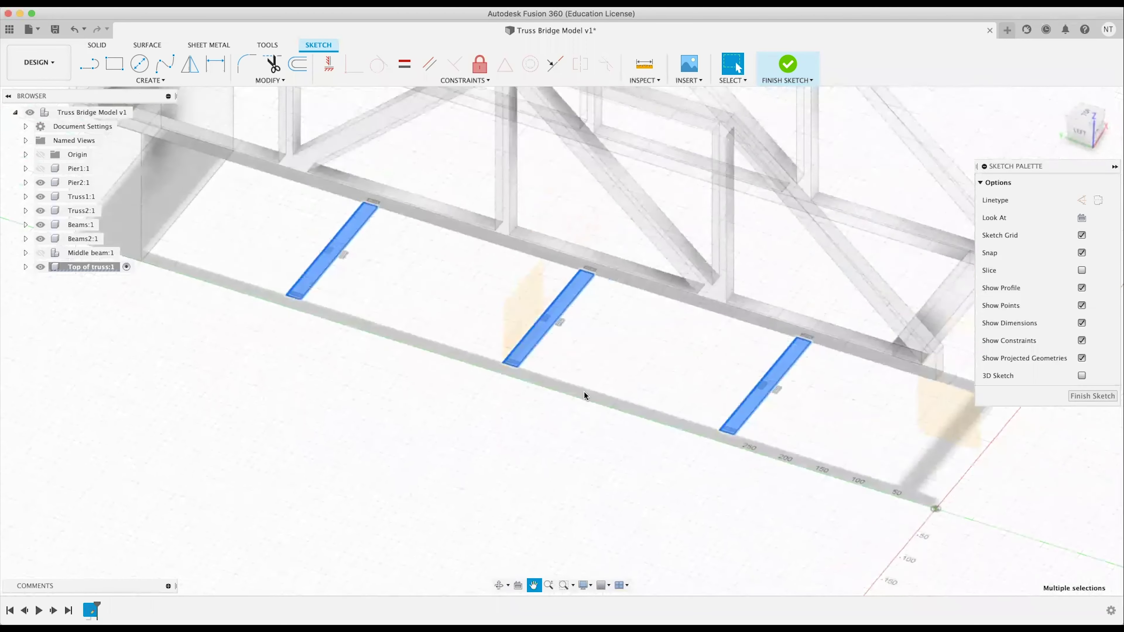
pyautogui.scroll(-3, 584, 392)
pyautogui.moveTo(424, 381); pyautogui.dragTo(435, 429, button='middle')
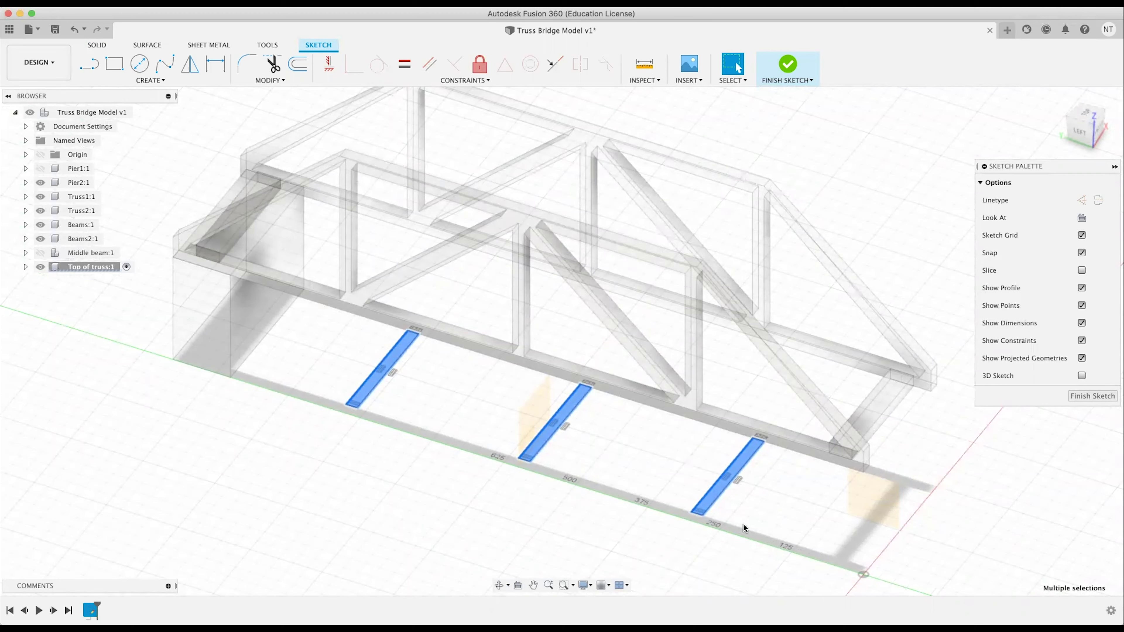
pyautogui.press('m')
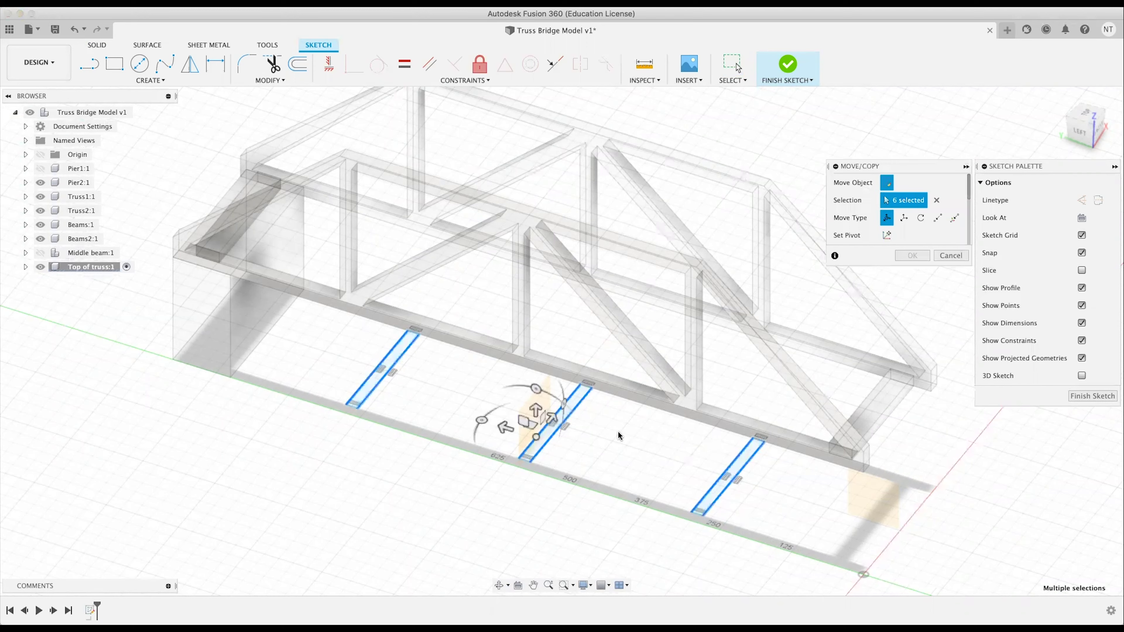
pyautogui.moveTo(535, 410); pyautogui.dragTo(542, 280)
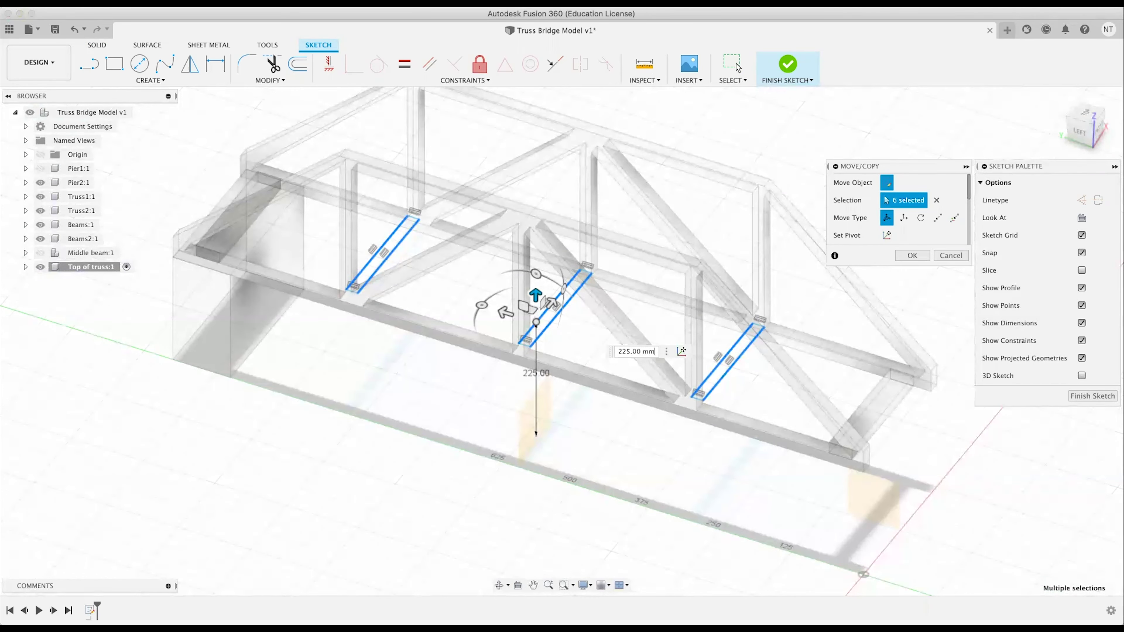
pyautogui.press('Return')
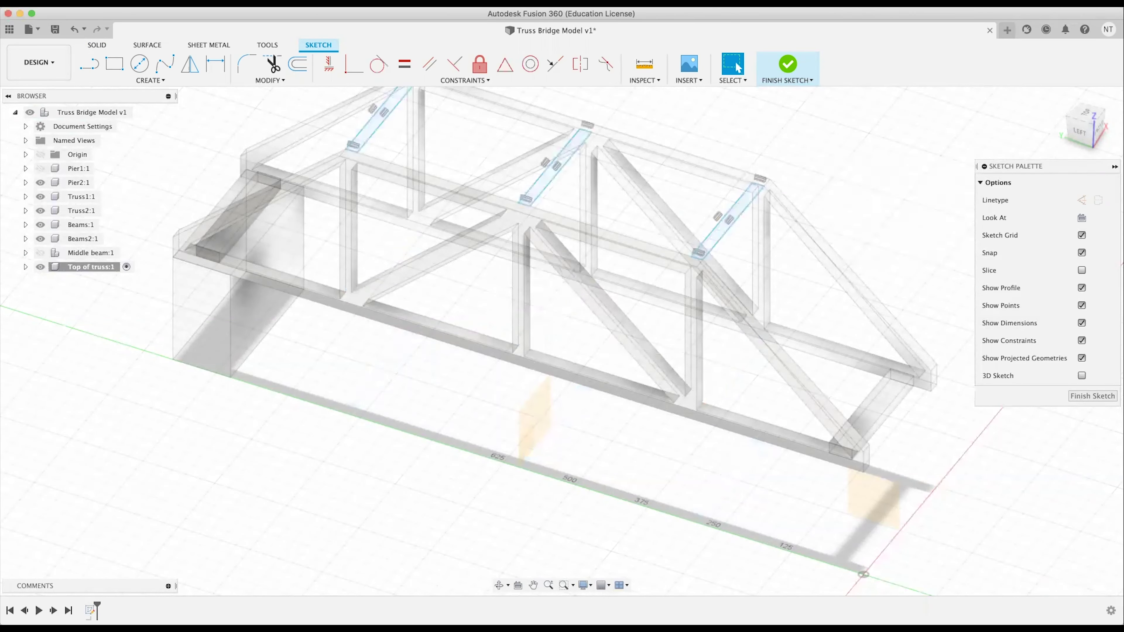
# Extrude the three raised rectangles -20 mm as new bodies to form the top cross members.
pyautogui.click(364, 135)
pyautogui.keyDown('shift'); pyautogui.doubleClick(548, 184); pyautogui.keyUp('shift')
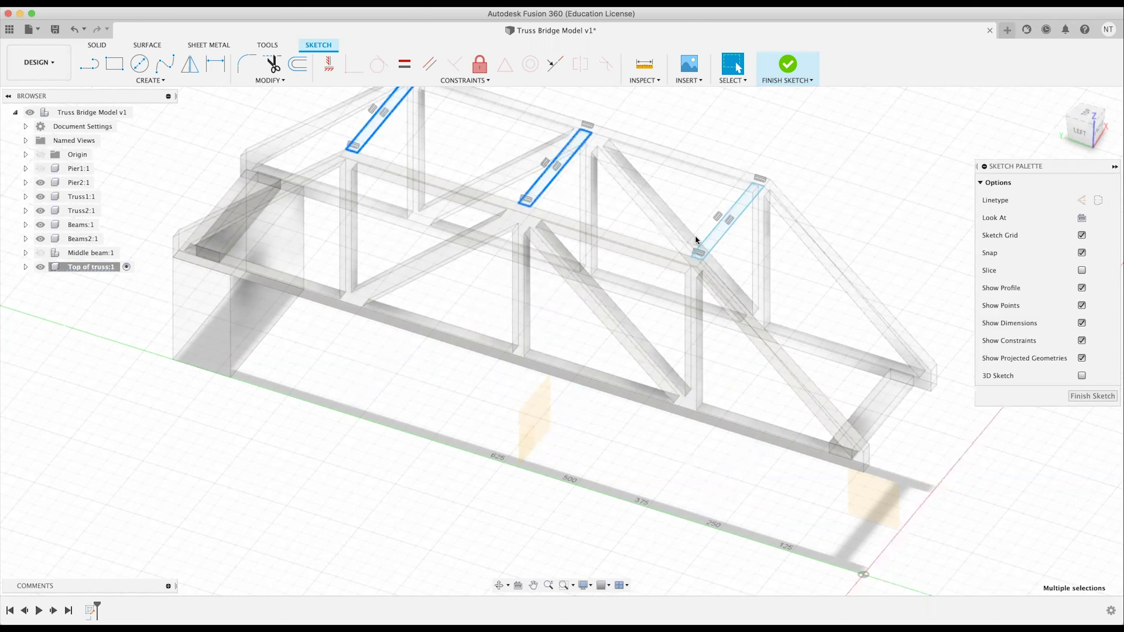
pyautogui.keyDown('shift'); pyautogui.doubleClick(715, 247); pyautogui.keyUp('shift')
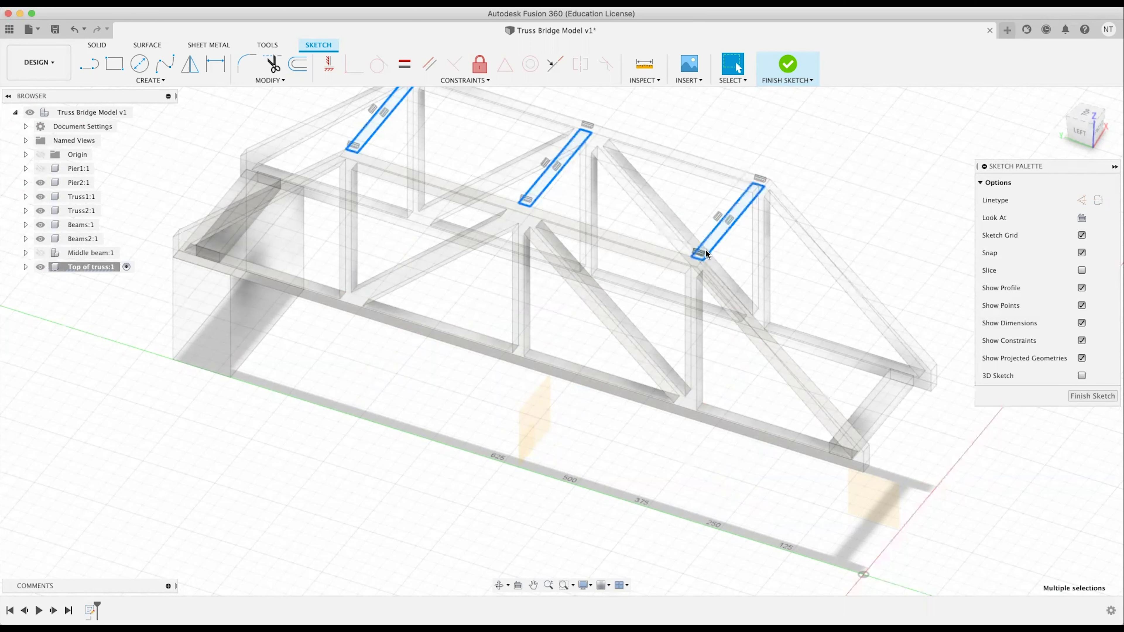
pyautogui.press('e')
pyautogui.click(719, 237)
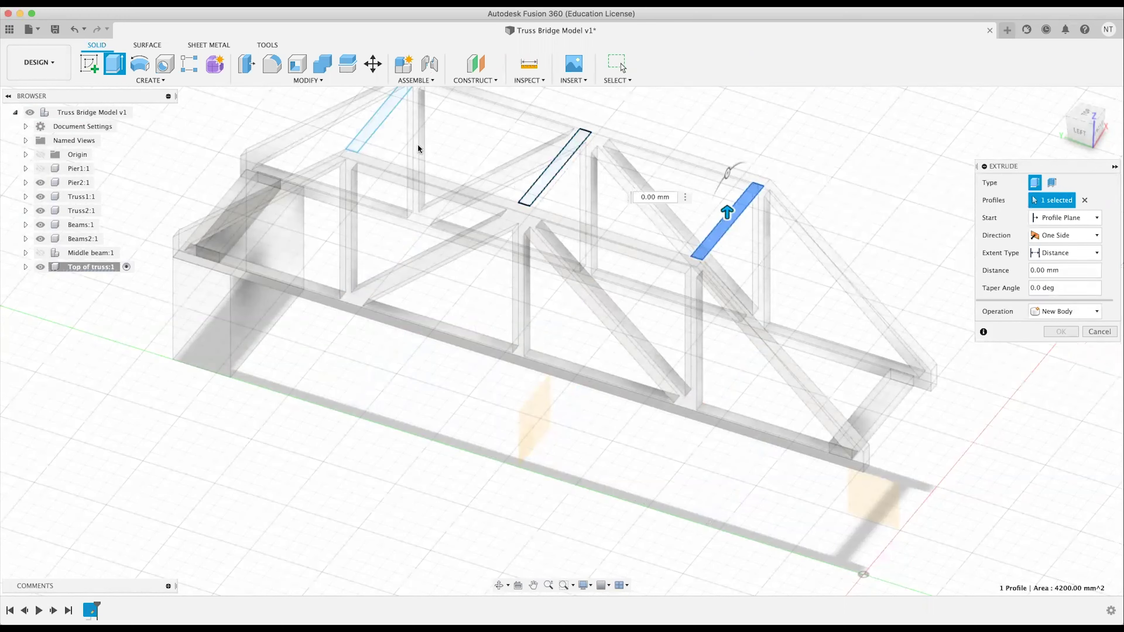
pyautogui.click(552, 170)
pyautogui.click(368, 141)
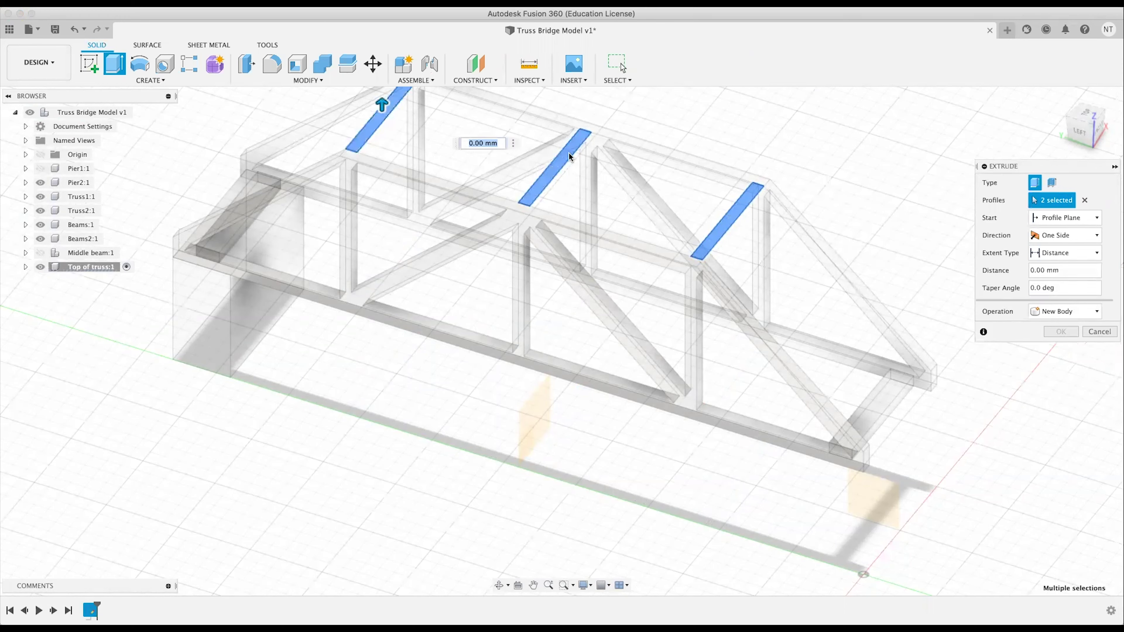
pyautogui.moveTo(382, 103); pyautogui.dragTo(382, 116)
pyautogui.press('Return')
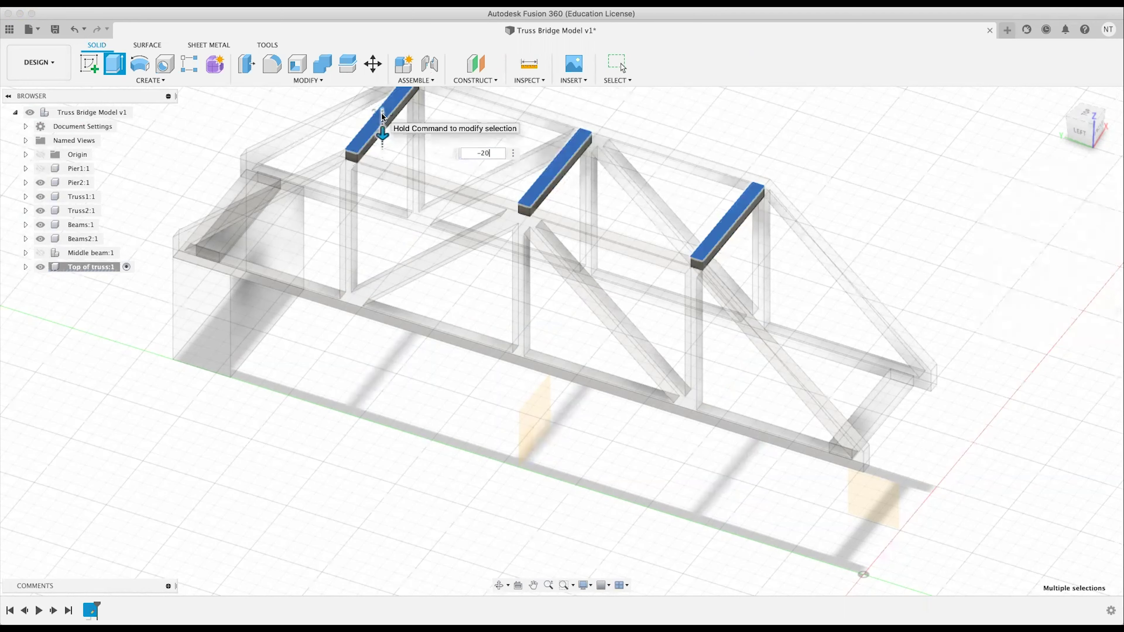
# Show the Middle beam and Pier1 components and activate the top-level Truss Bridge Model assembly.
pyautogui.keyDown('shift'); pyautogui.moveTo(778, 246); pyautogui.dragTo(730, 243, button='middle'); pyautogui.keyUp('shift')
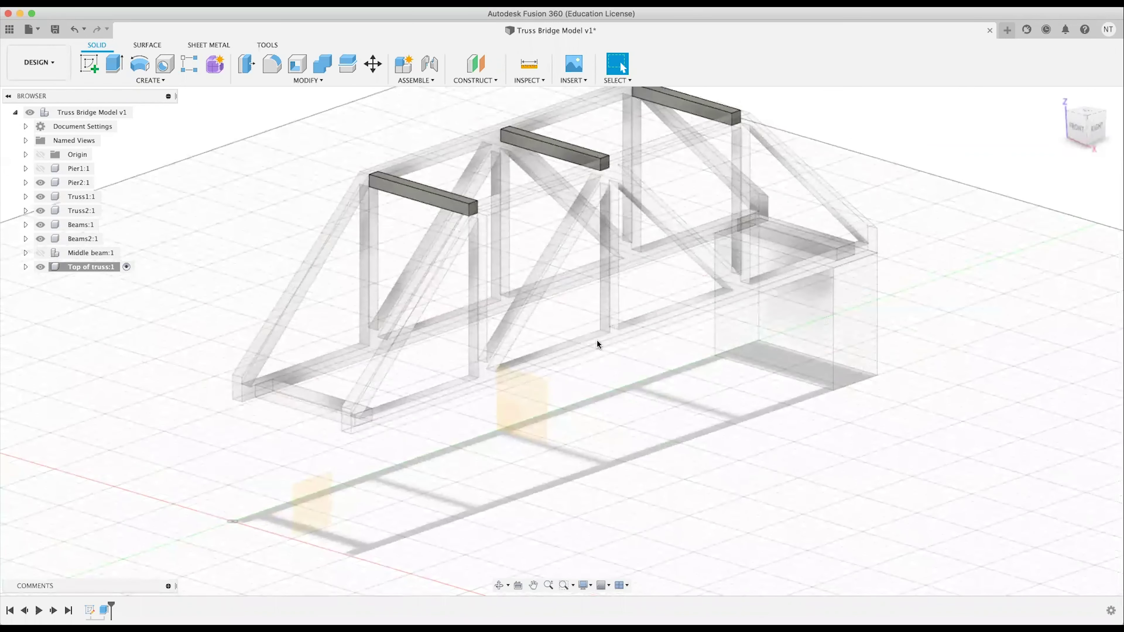
pyautogui.click(41, 253)
pyautogui.click(40, 168)
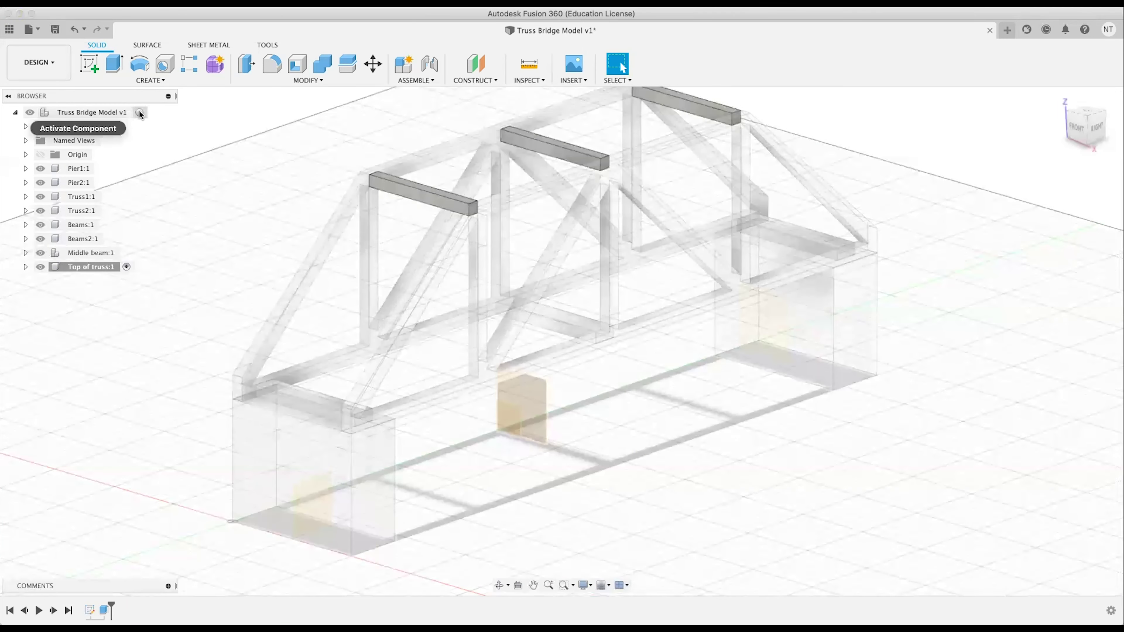
pyautogui.click(141, 113)
pyautogui.keyDown('shift'); pyautogui.moveTo(671, 403); pyautogui.dragTo(538, 405, button='middle'); pyautogui.keyUp('shift')
pyautogui.moveTo(314, 424)
pyautogui.keyDown('shift'); pyautogui.mouseDown(button='middle')
pyautogui.moveTo(308, 436)
pyautogui.moveTo(356, 421)
pyautogui.moveTo(409, 430)
pyautogui.moveTo(315, 431)
pyautogui.moveTo(324, 426)
pyautogui.mouseUp(button='middle'); pyautogui.keyUp('shift')
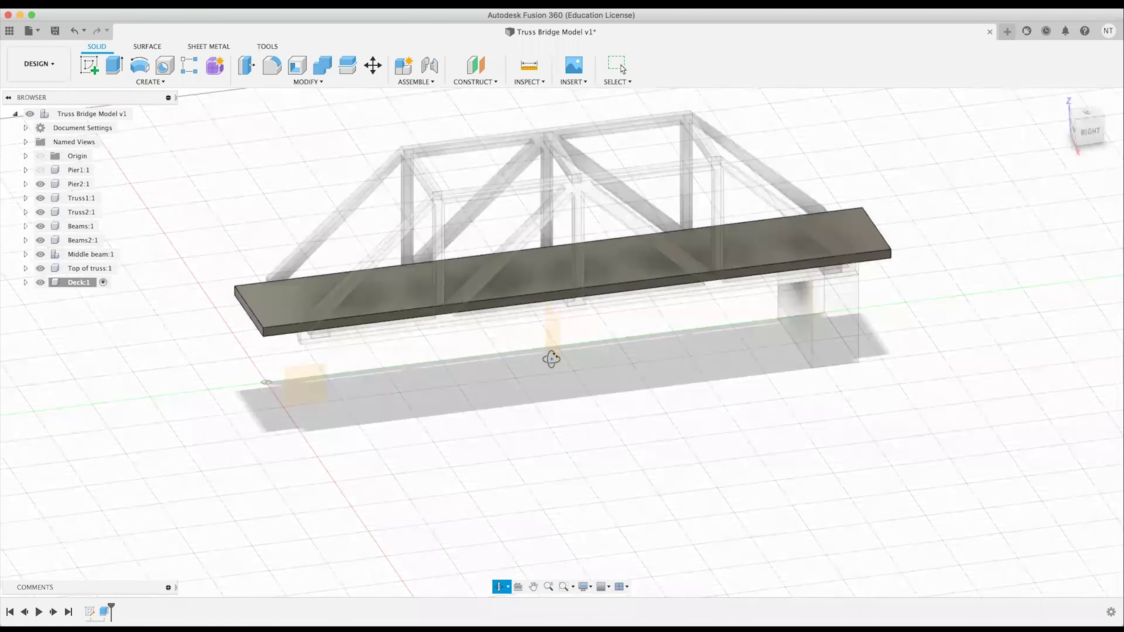
# With the deck body in place, show Pier1 and return from the Deck component to the top-level bridge assembly.
pyautogui.moveTo(552, 359)
pyautogui.keyDown('shift'); pyautogui.mouseDown(button='middle')
pyautogui.moveTo(539, 349)
pyautogui.moveTo(571, 359)
pyautogui.mouseUp(button='middle'); pyautogui.keyUp('shift')
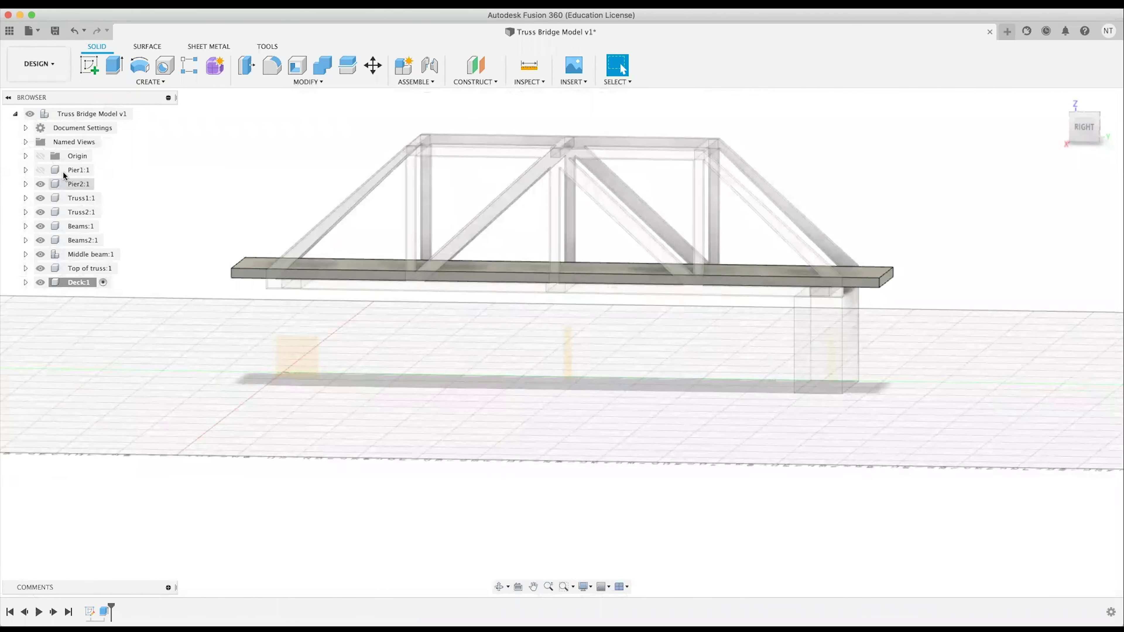
pyautogui.click(40, 172)
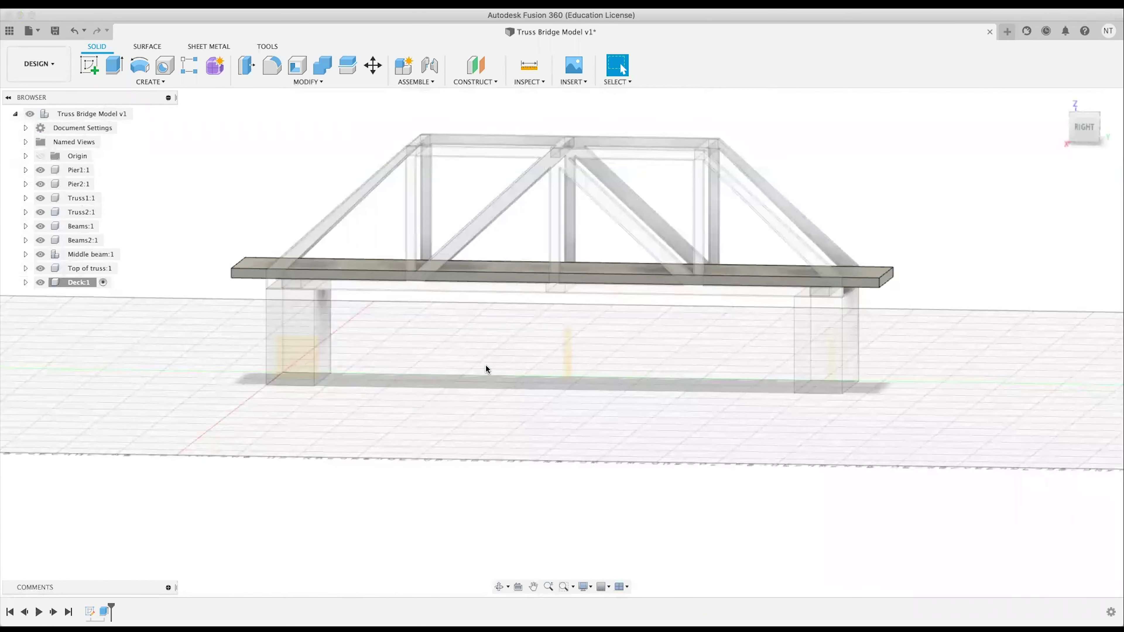
pyautogui.keyDown('shift'); pyautogui.moveTo(488, 360); pyautogui.dragTo(536, 376, button='middle'); pyautogui.keyUp('shift')
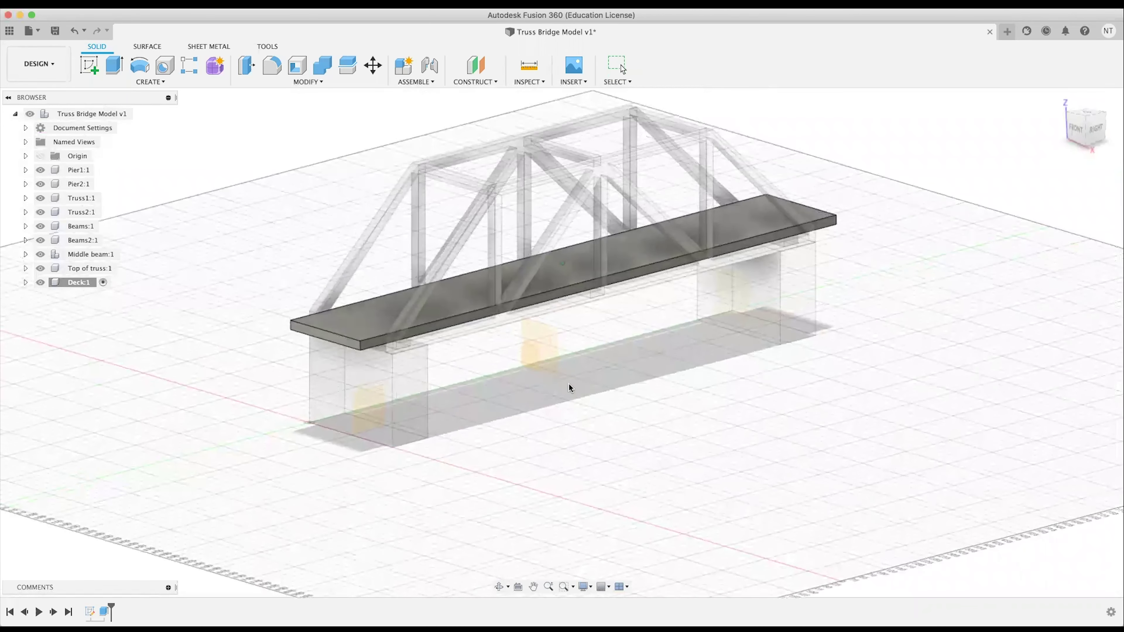
pyautogui.click(128, 113)
pyautogui.moveTo(515, 389); pyautogui.dragTo(692, 435, button='middle')
pyautogui.click(615, 453)
pyautogui.press('Escape')
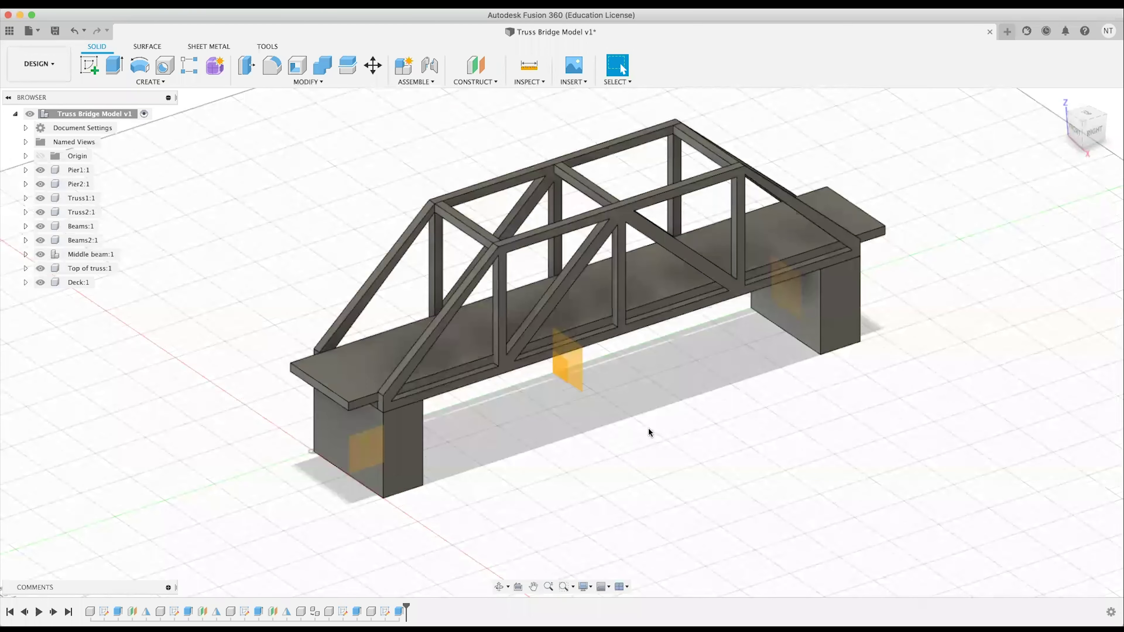
# Start the Appearance command for bodies/components and list the Steel appearances in the Metal library.
pyautogui.press('a')
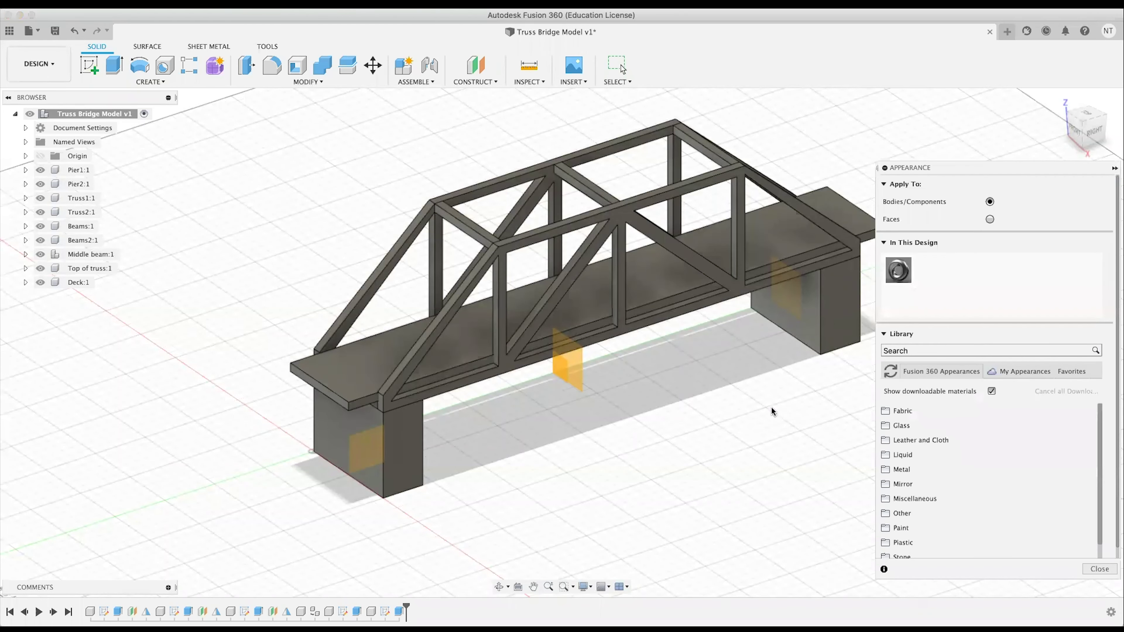
pyautogui.moveTo(685, 416); pyautogui.dragTo(672, 419, button='middle')
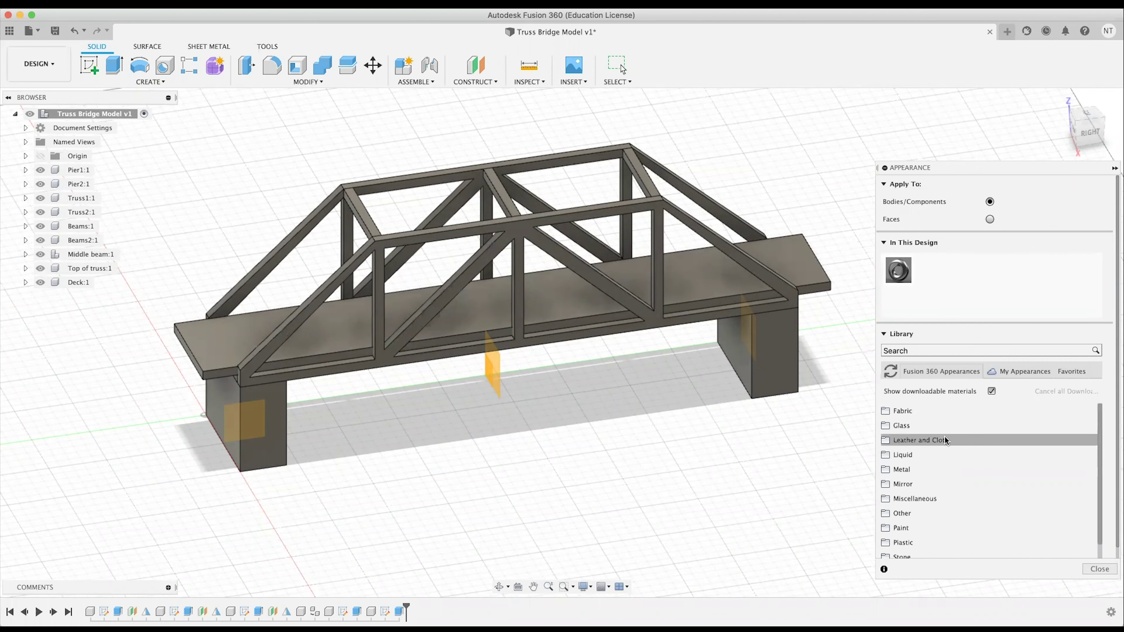
pyautogui.click(926, 465)
pyautogui.scroll(-1, 941, 462)
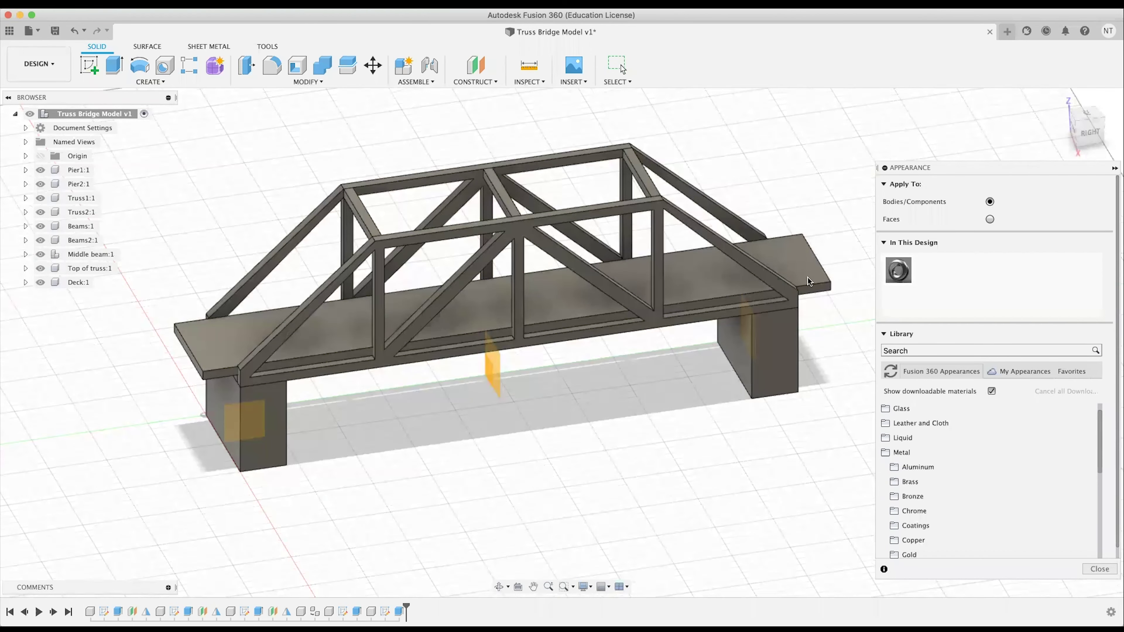
pyautogui.scroll(-1, 1040, 479)
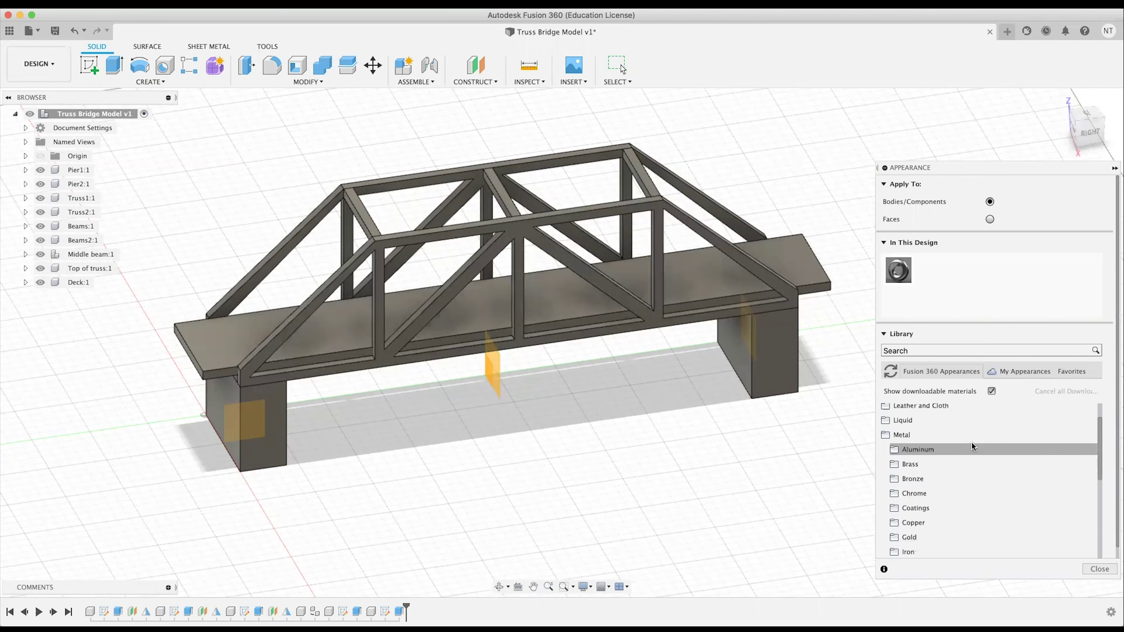
pyautogui.scroll(-5, 971, 442)
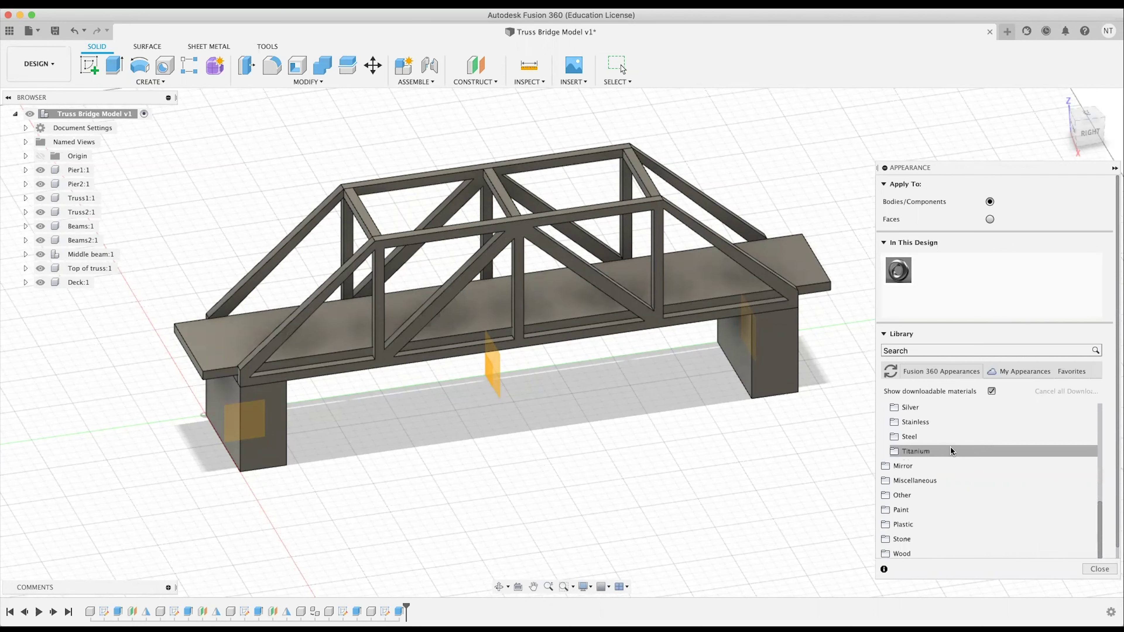
pyautogui.click(953, 437)
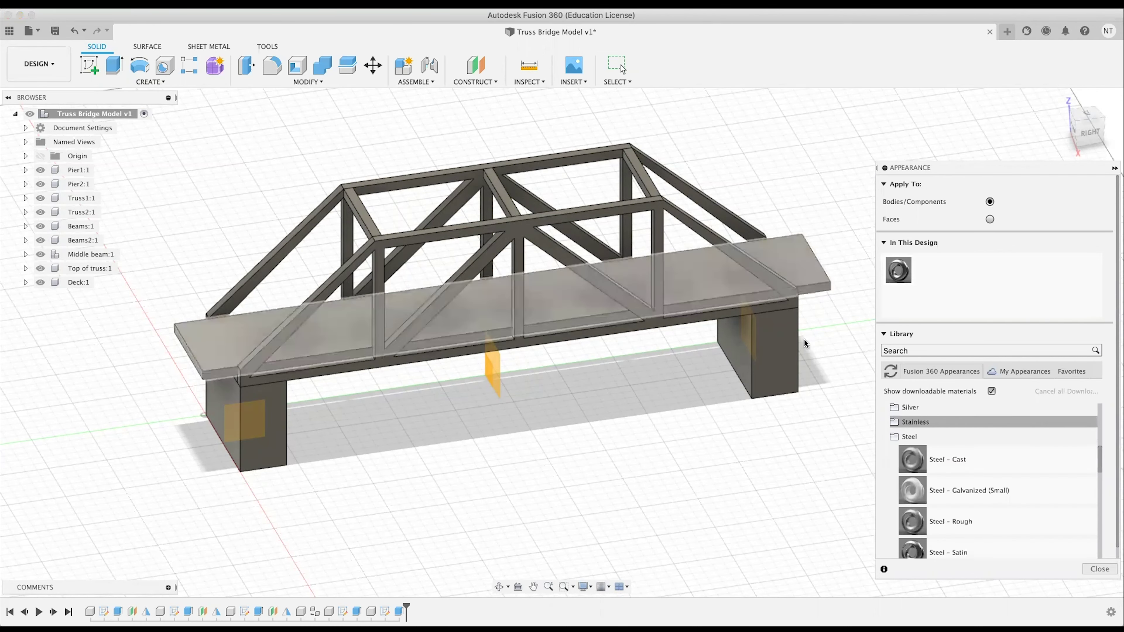
# Apply the Steel Diamond Plate - 3 Bar appearance to the bridge deck and end the Appearance command.
pyautogui.scroll(-6, 971, 479)
pyautogui.scroll(3, 981, 496)
pyautogui.scroll(4, 1042, 490)
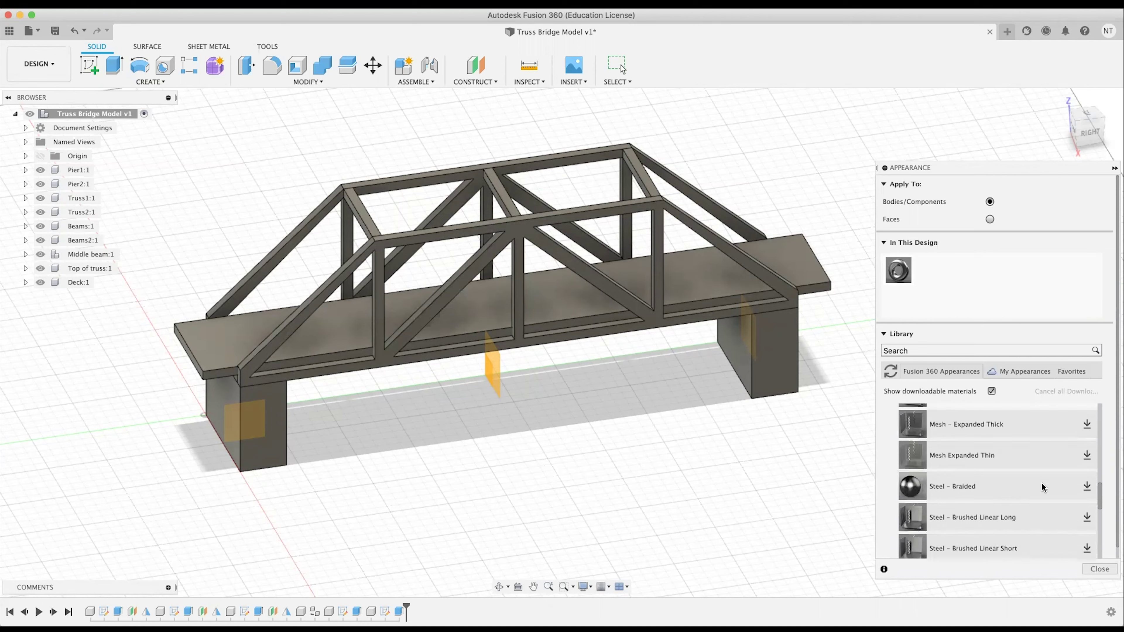
pyautogui.scroll(-3, 1041, 483)
pyautogui.scroll(5, 1041, 483)
pyautogui.scroll(-3, 1042, 489)
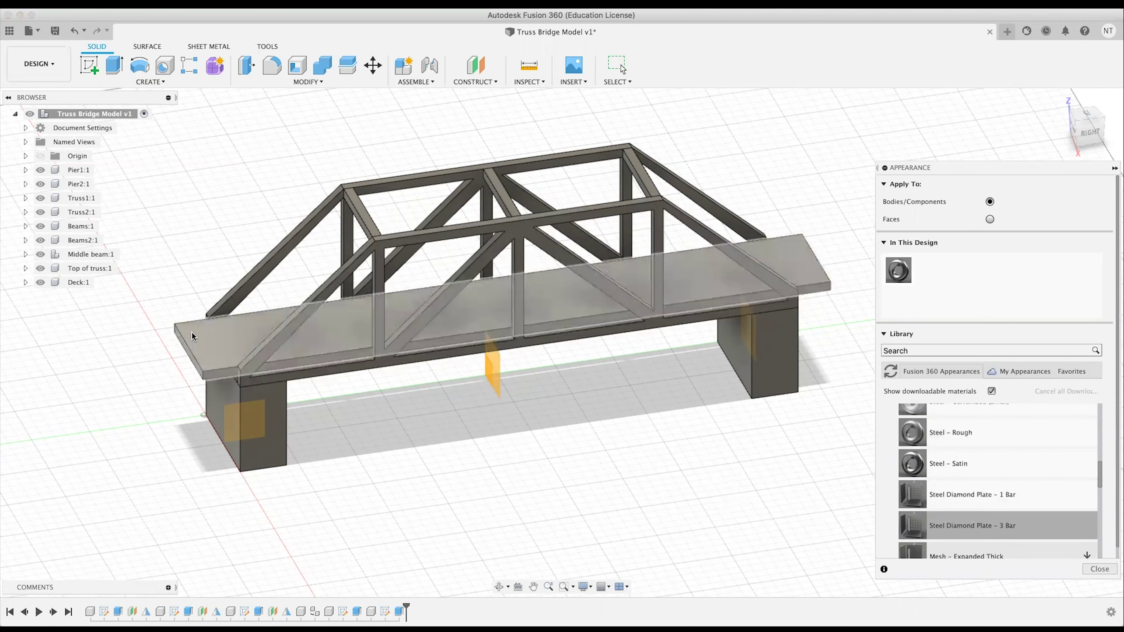
pyautogui.moveTo(193, 336); pyautogui.dragTo(193, 337)
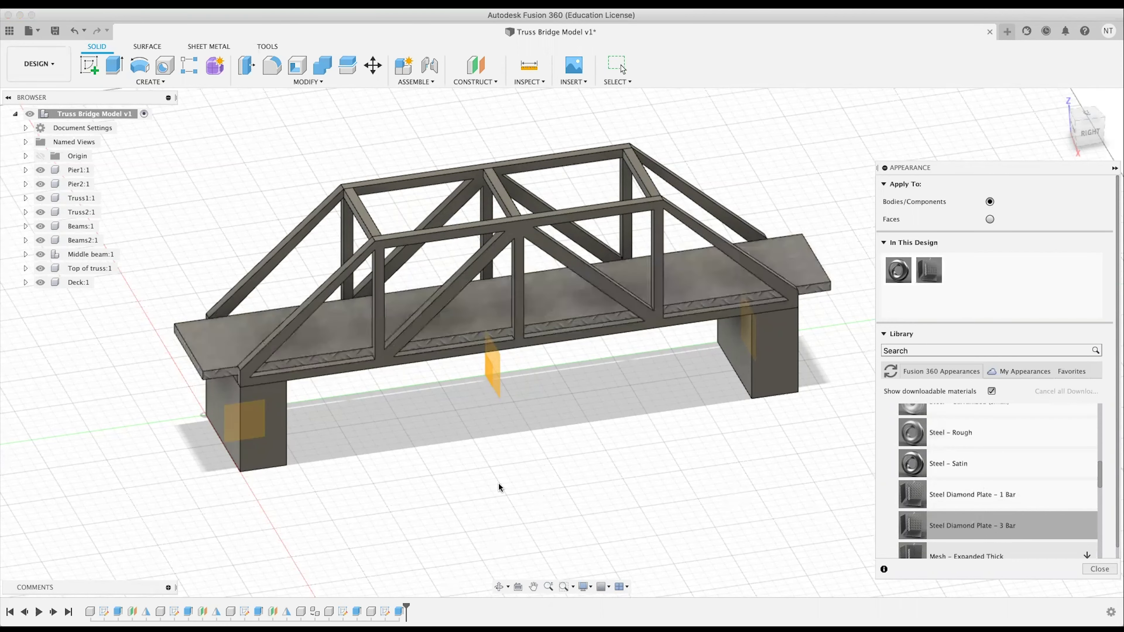
pyautogui.moveTo(502, 436)
pyautogui.keyDown('shift'); pyautogui.mouseDown(button='middle')
pyautogui.moveTo(525, 432)
pyautogui.moveTo(538, 458)
pyautogui.moveTo(515, 422)
pyautogui.mouseUp(button='middle'); pyautogui.keyUp('shift')
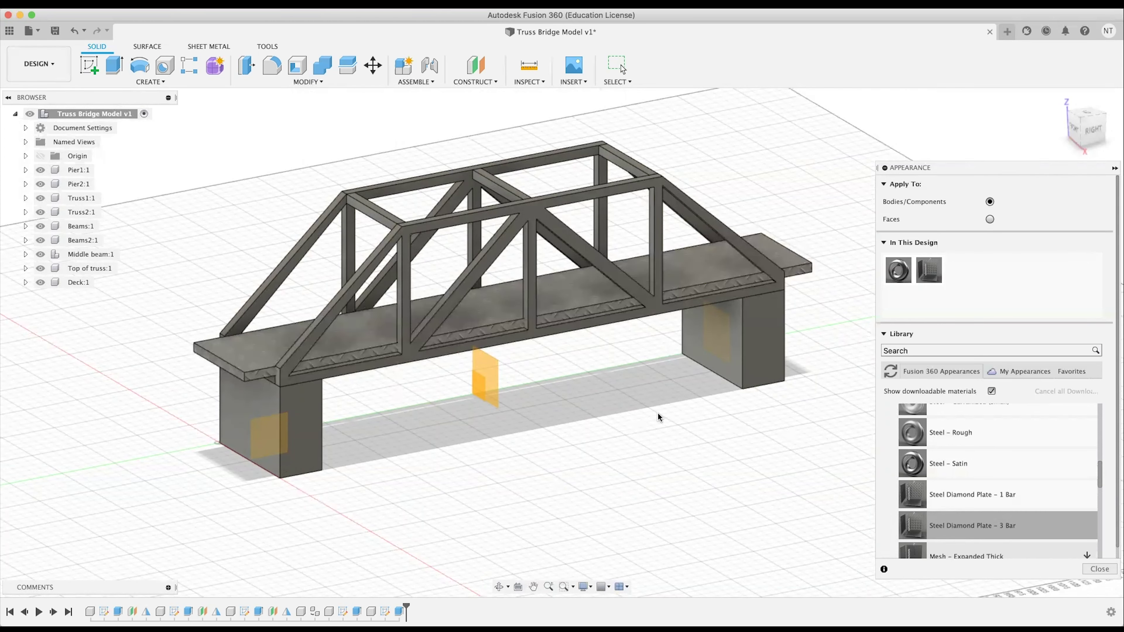
pyautogui.press('Escape')
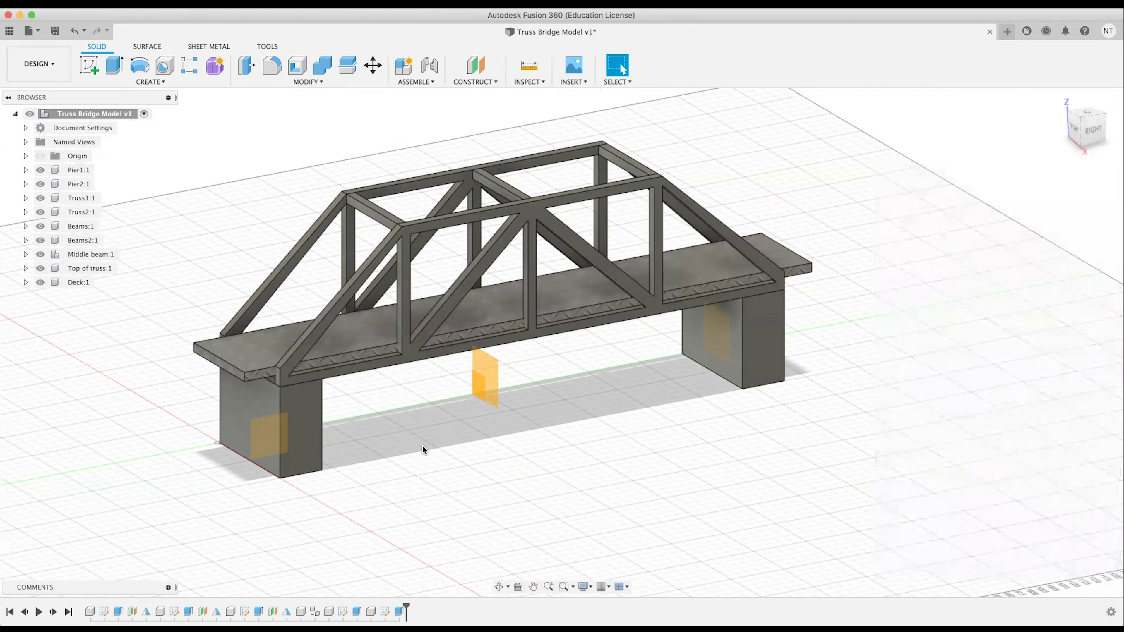
pyautogui.hscroll(-6, 549, 426)
pyautogui.keyDown('shift'); pyautogui.hscroll(3, 545, 429); pyautogui.keyUp('shift')
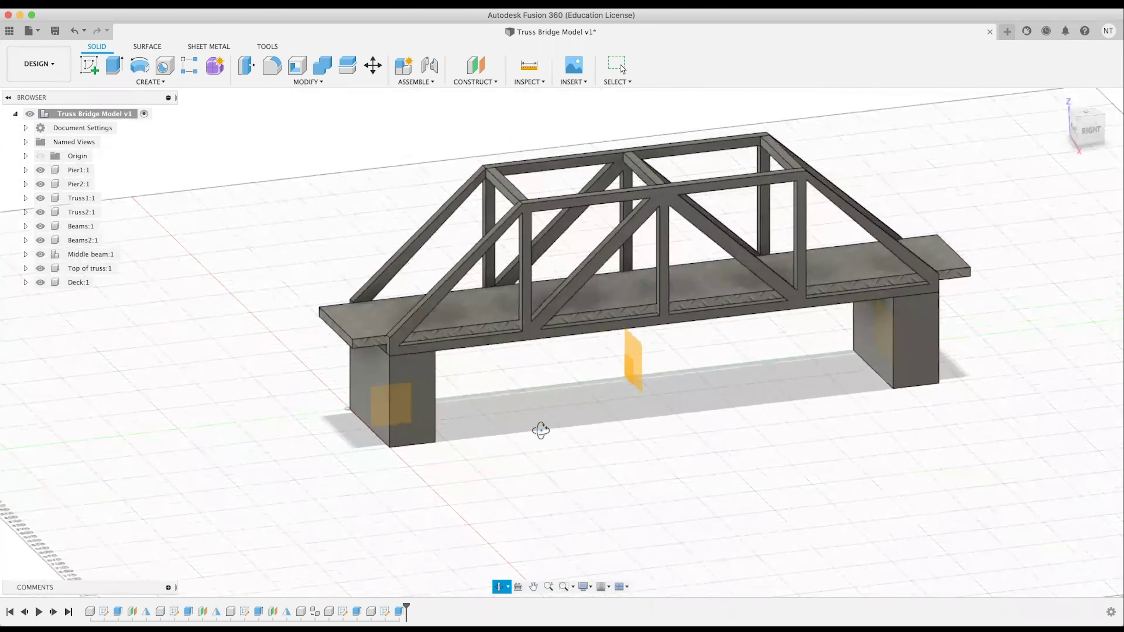
# Try the Pine appearance from the Wood library on the near truss and the end top cross member, then end the Appearance command.
pyautogui.press('a')
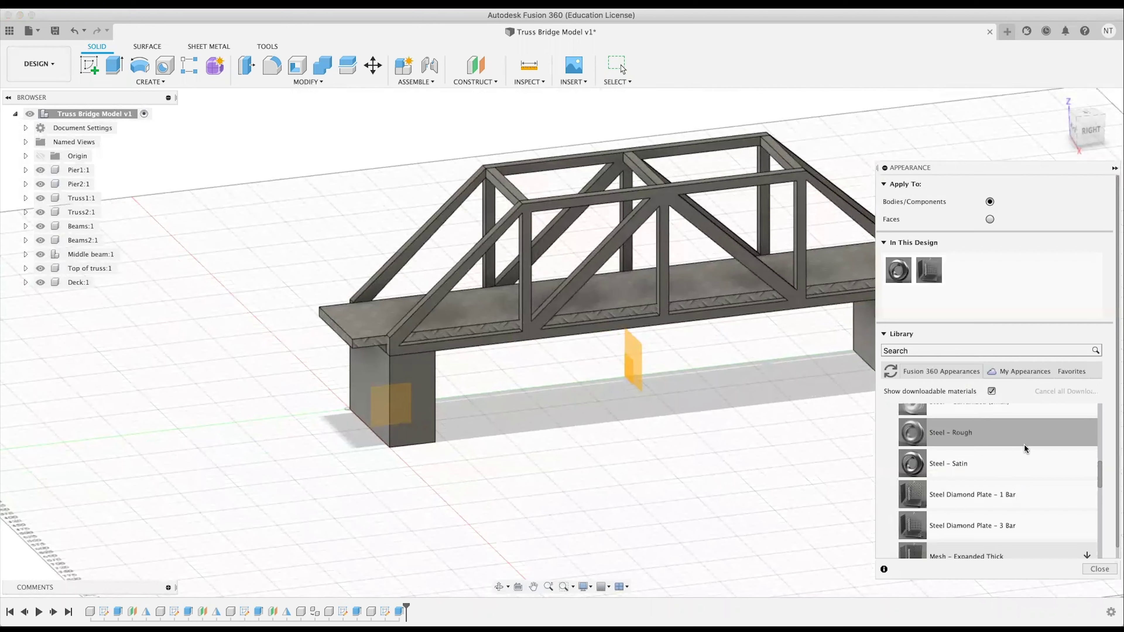
pyautogui.scroll(-5, 985, 448)
pyautogui.click(911, 533)
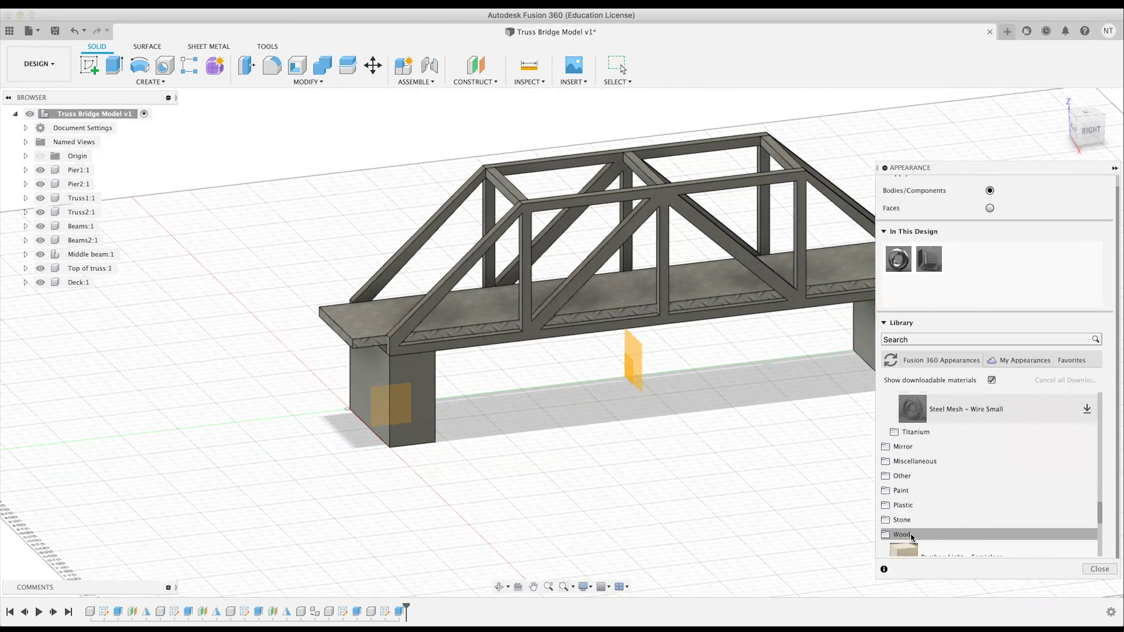
pyautogui.scroll(-5, 964, 509)
pyautogui.scroll(5, 945, 482)
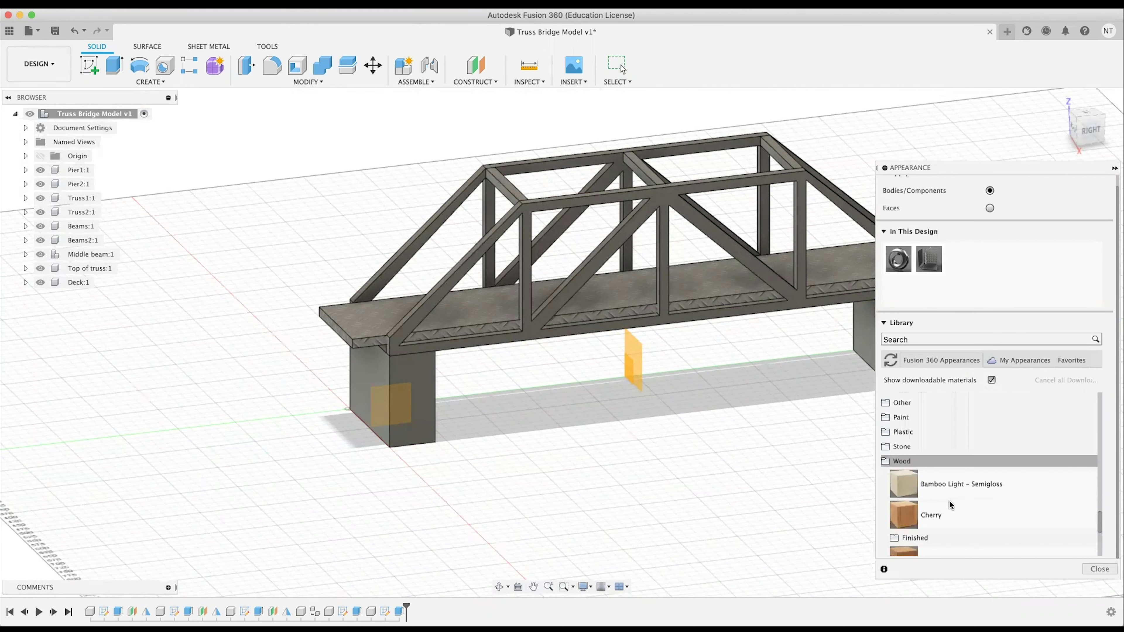
pyautogui.scroll(-5, 991, 492)
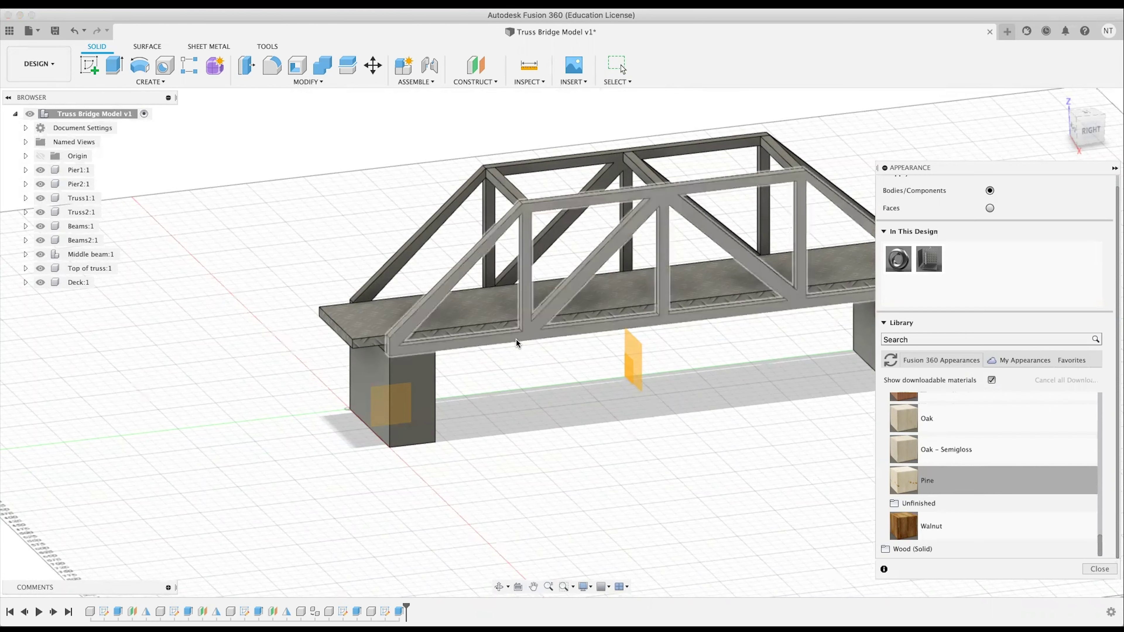
pyautogui.moveTo(516, 343); pyautogui.dragTo(570, 368)
pyautogui.moveTo(657, 394); pyautogui.dragTo(592, 401, button='middle')
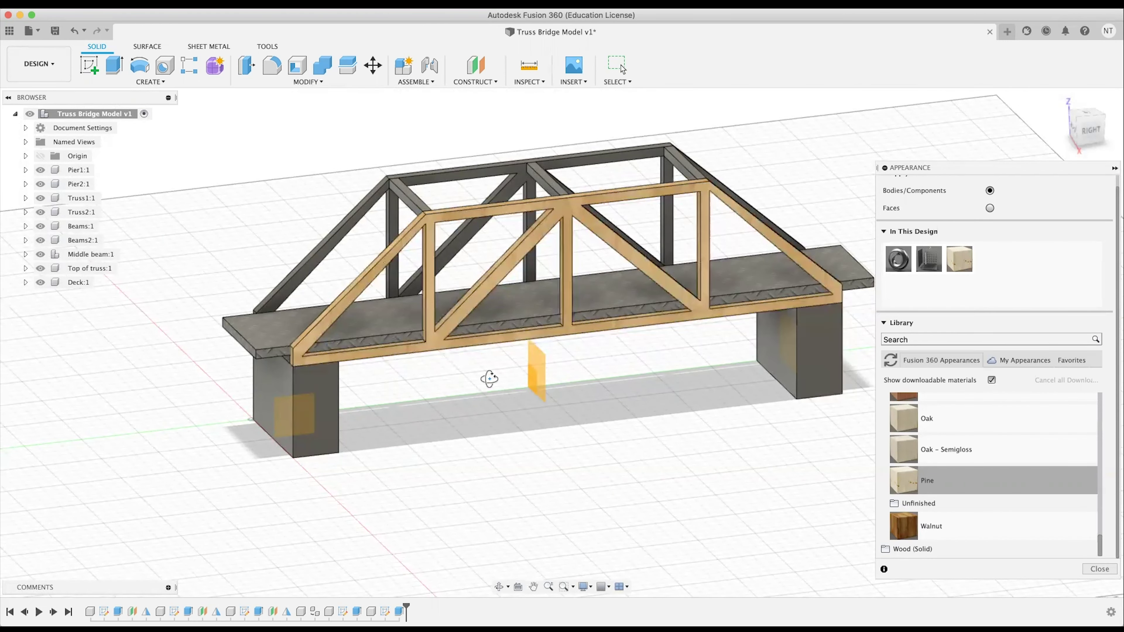
pyautogui.keyDown('shift'); pyautogui.moveTo(489, 379); pyautogui.dragTo(596, 353, button='middle'); pyautogui.keyUp('shift')
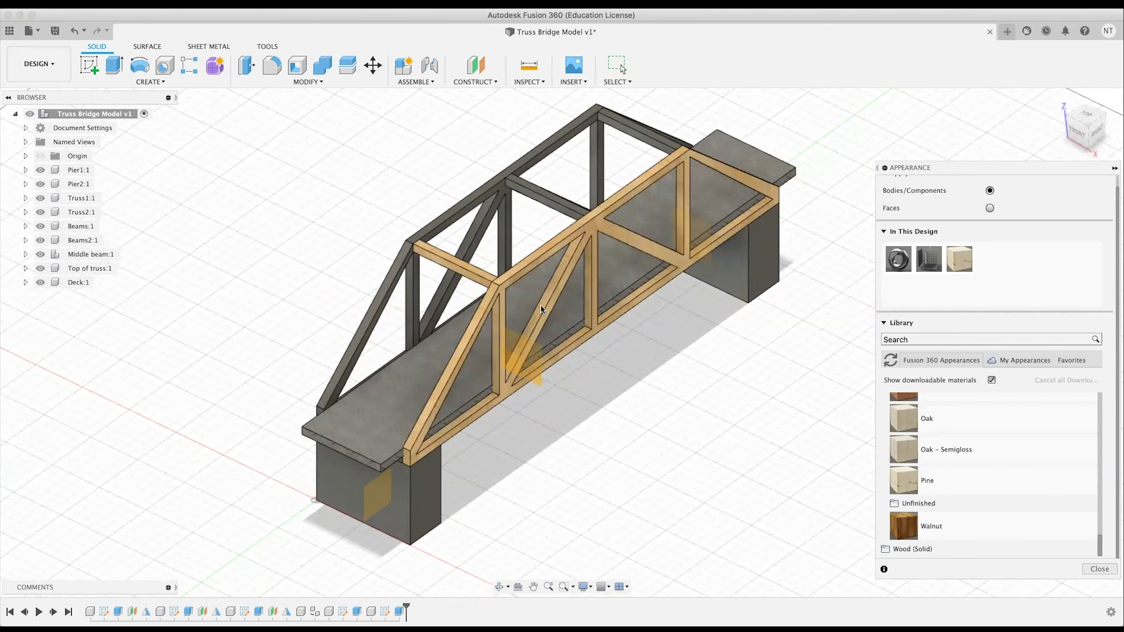
pyautogui.keyDown('shift'); pyautogui.moveTo(577, 382); pyautogui.dragTo(629, 389, button='middle'); pyautogui.keyUp('shift')
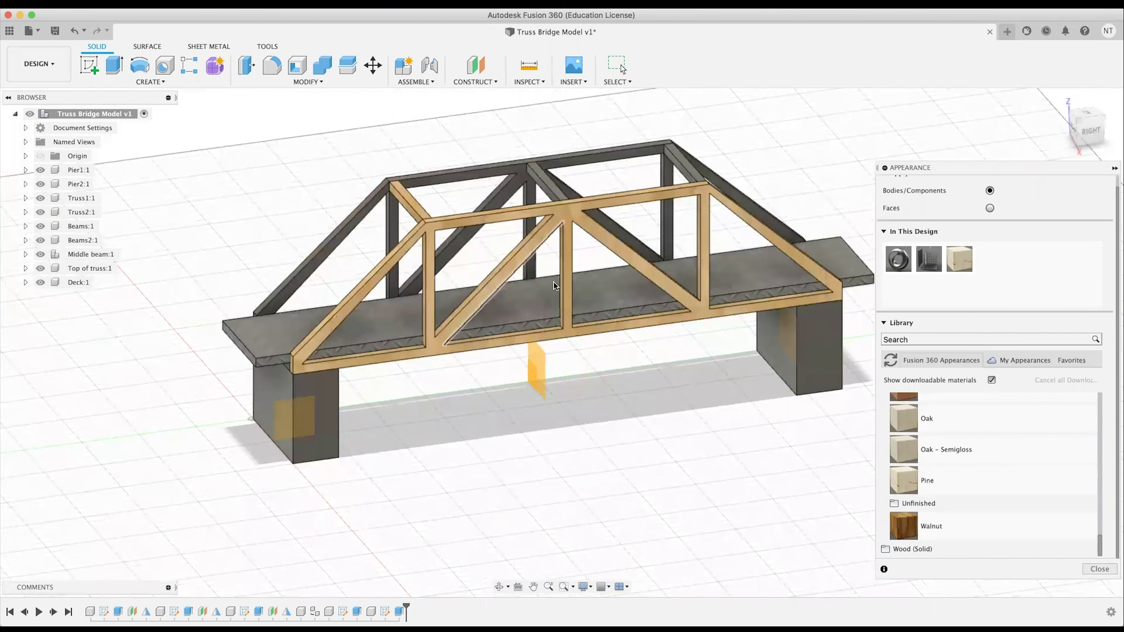
pyautogui.press('Escape')
# Switch from the Design workspace to the Render workspace with the whole bridge in view.
pyautogui.keyDown('shift'); pyautogui.moveTo(497, 394); pyautogui.dragTo(615, 416, button='middle'); pyautogui.keyUp('shift')
pyautogui.scroll(5, 617, 370)
pyautogui.scroll(-3, 608, 363)
pyautogui.keyDown('shift'); pyautogui.moveTo(853, 177); pyautogui.dragTo(905, 482, button='middle'); pyautogui.keyUp('shift')
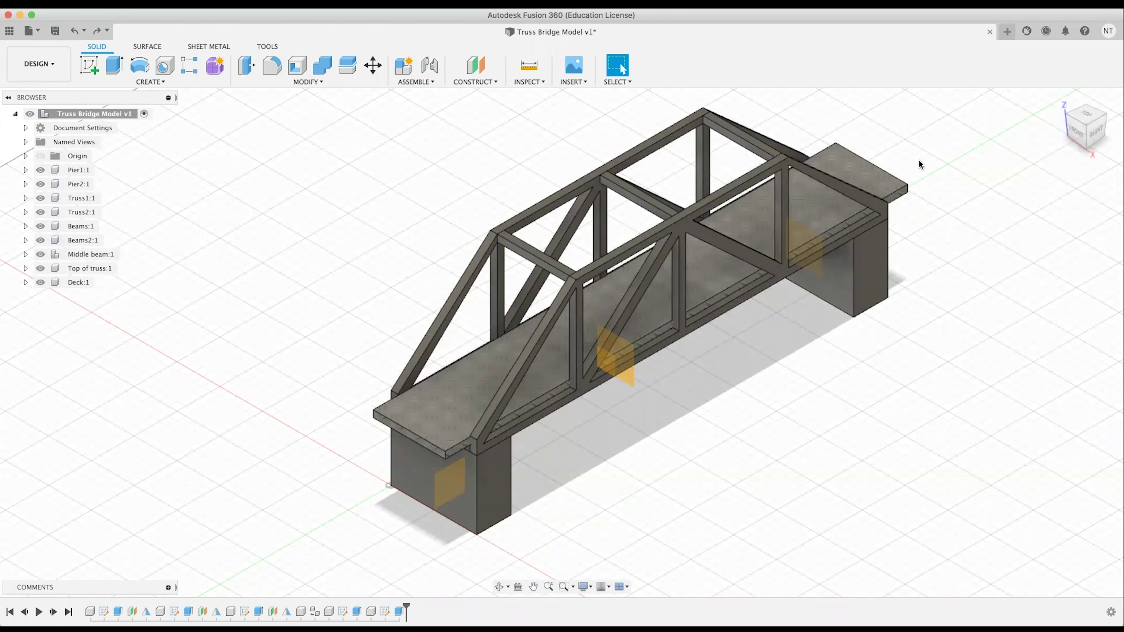
pyautogui.click(40, 68)
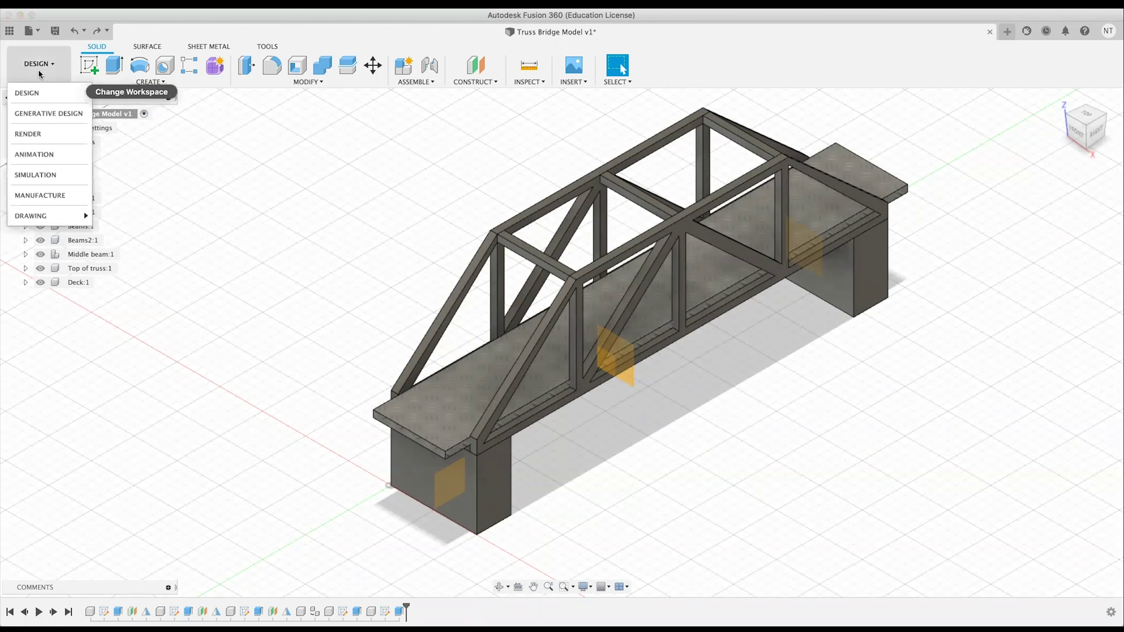
pyautogui.click(28, 134)
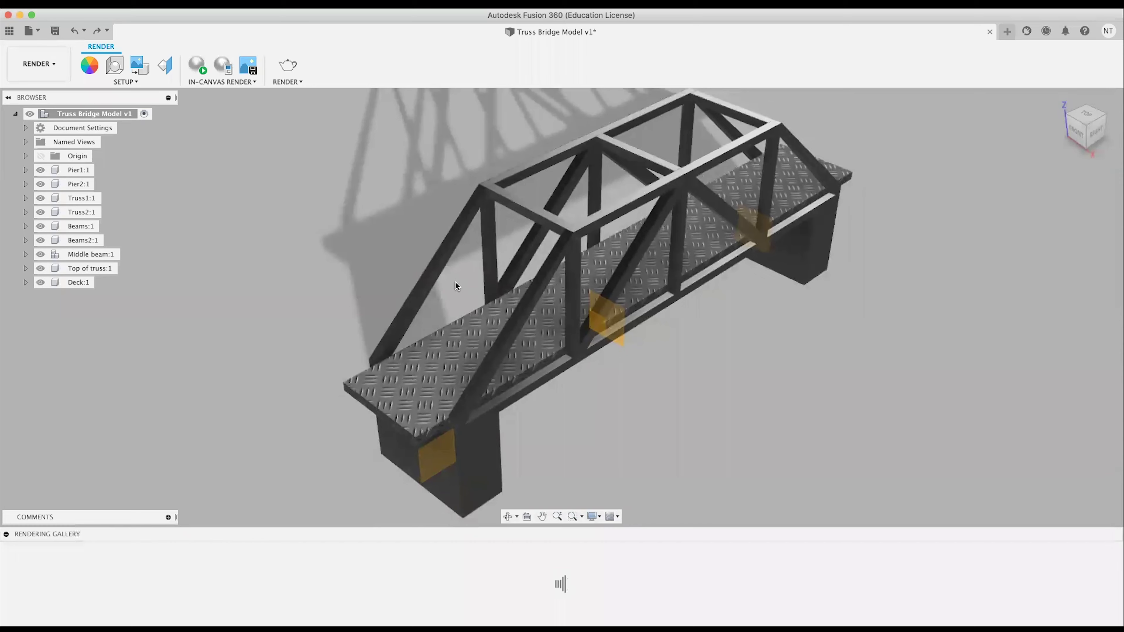
pyautogui.scroll(-5, 455, 283)
pyautogui.moveTo(454, 287); pyautogui.dragTo(492, 294, button='middle')
pyautogui.moveTo(386, 293)
pyautogui.keyDown('shift'); pyautogui.mouseDown(button='middle')
pyautogui.moveTo(348, 279)
pyautogui.moveTo(407, 288)
pyautogui.mouseUp(button='middle'); pyautogui.keyUp('shift')
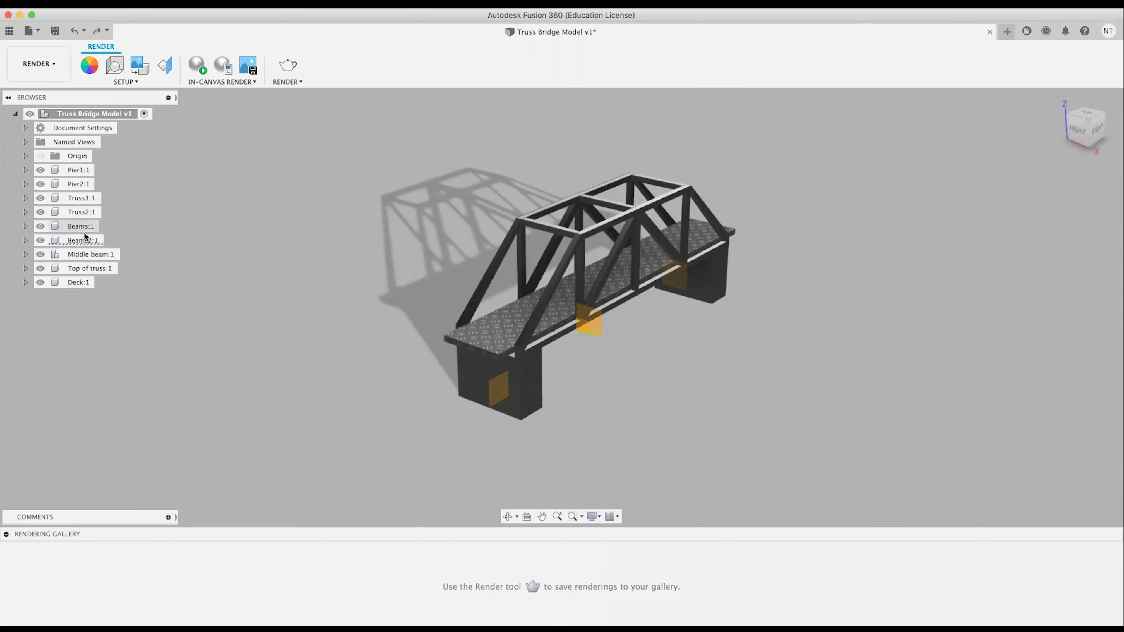
# Hide the construction planes of the Beams2 and Beams components.
pyautogui.click(25, 240)
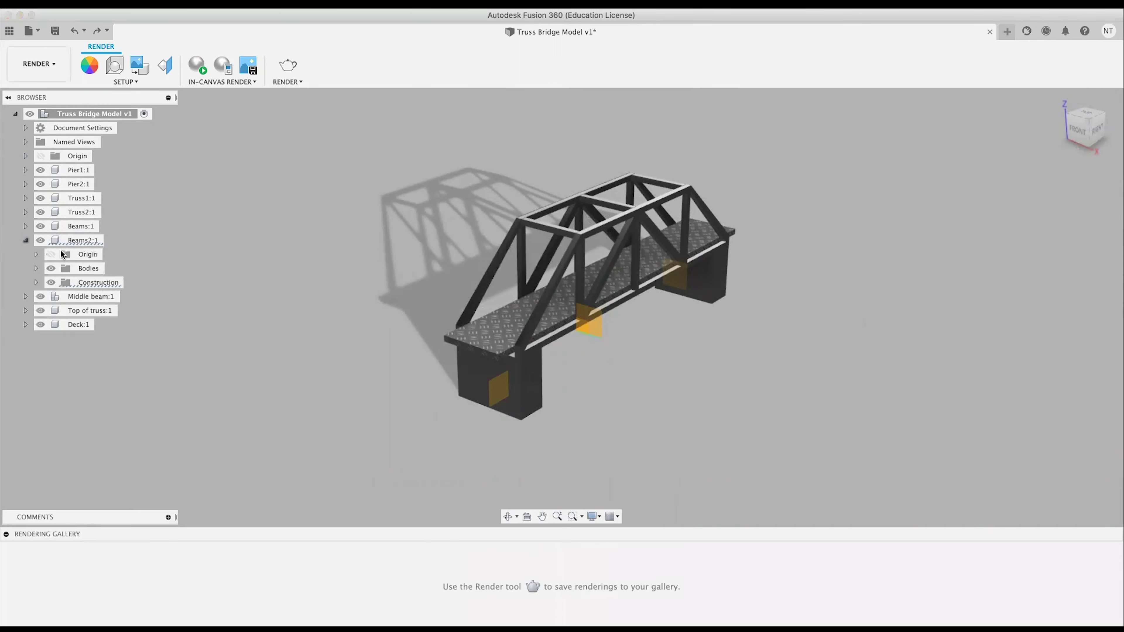
pyautogui.click(36, 284)
pyautogui.click(36, 284)
pyautogui.click(51, 282)
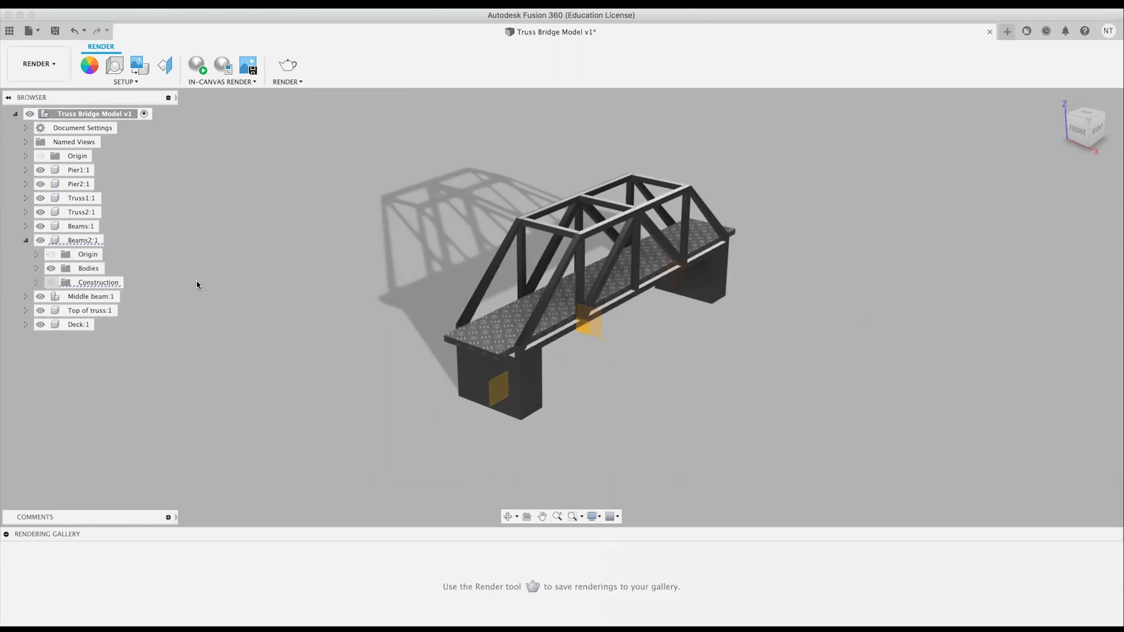
pyautogui.click(25, 240)
pyautogui.click(26, 226)
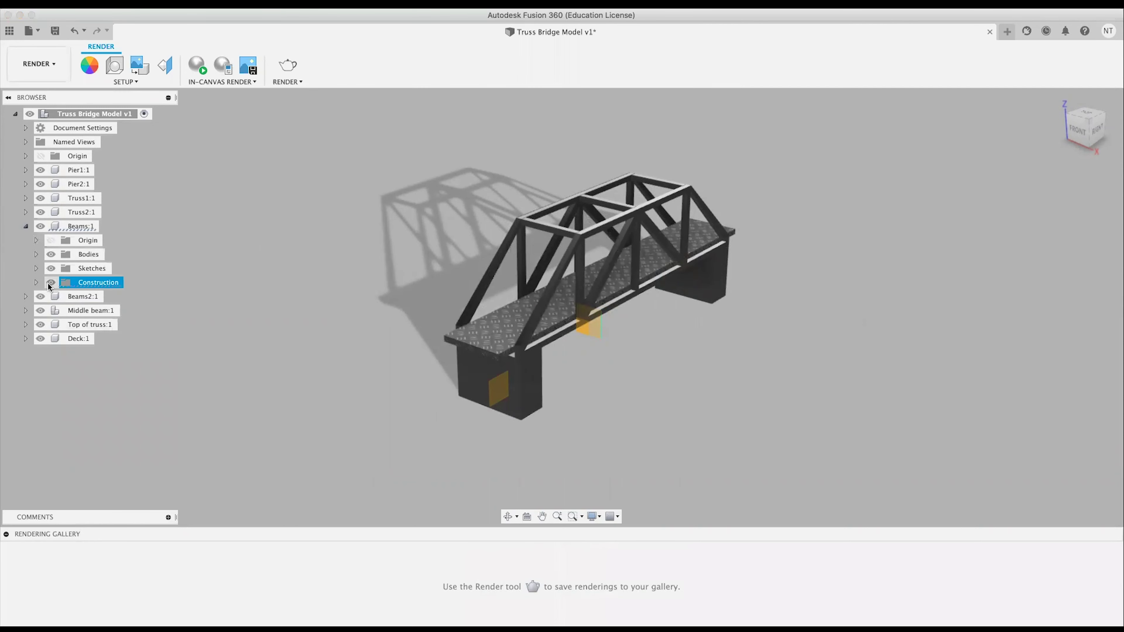
pyautogui.click(583, 334)
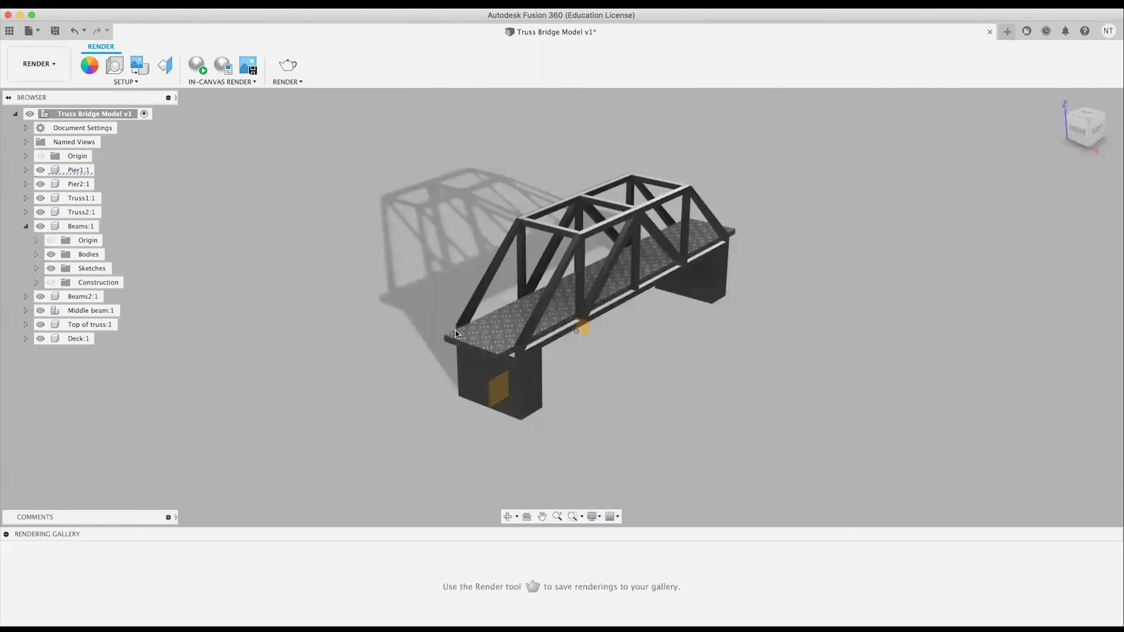
# Hide the construction planes of the Pier1 and Pier2 components.
pyautogui.click(26, 170)
pyautogui.click(24, 240)
pyautogui.click(51, 282)
pyautogui.click(25, 241)
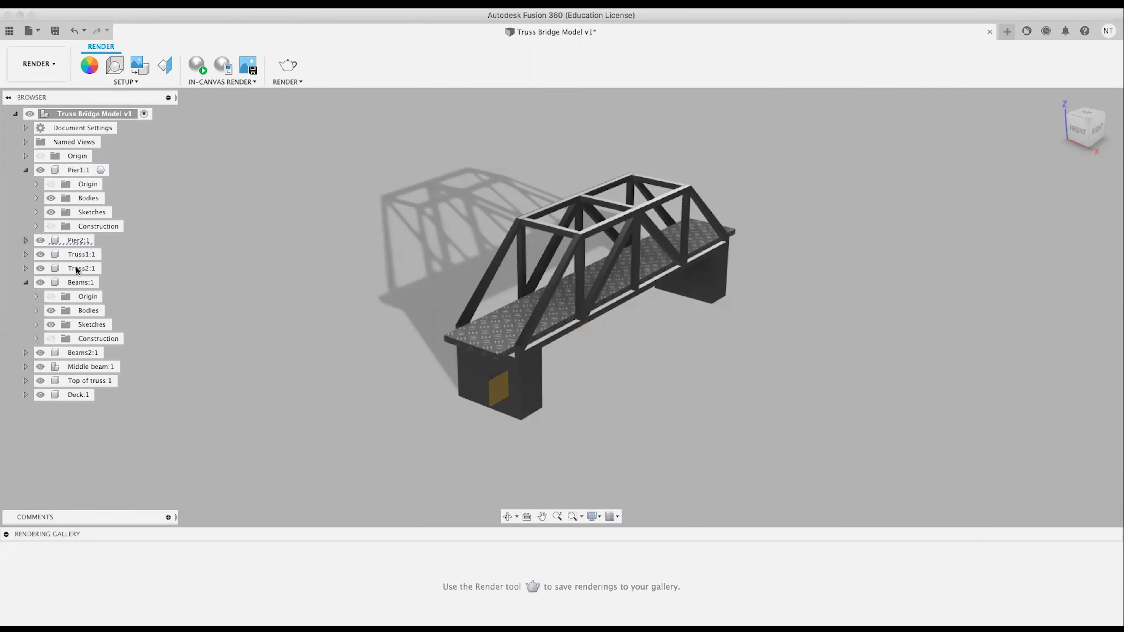
# Hide the Pier1 component and the construction planes of the Truss1 and Truss2 components.
pyautogui.click(26, 156)
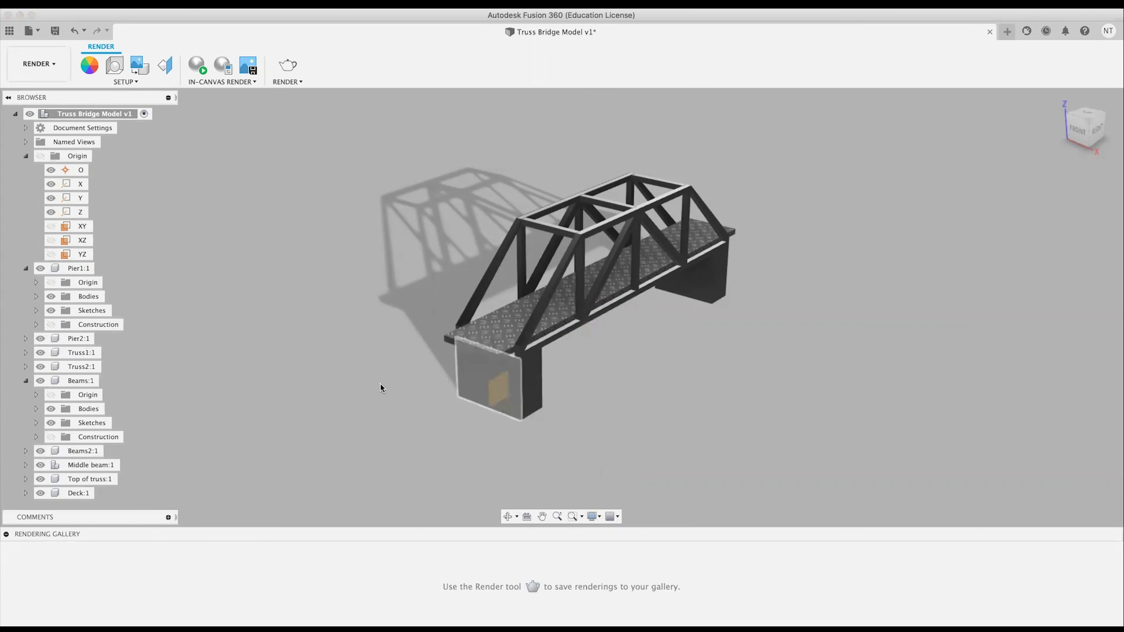
pyautogui.click(40, 268)
pyautogui.click(25, 366)
pyautogui.scroll(-3, 49, 368)
pyautogui.click(48, 367)
pyautogui.click(26, 311)
pyautogui.click(51, 311)
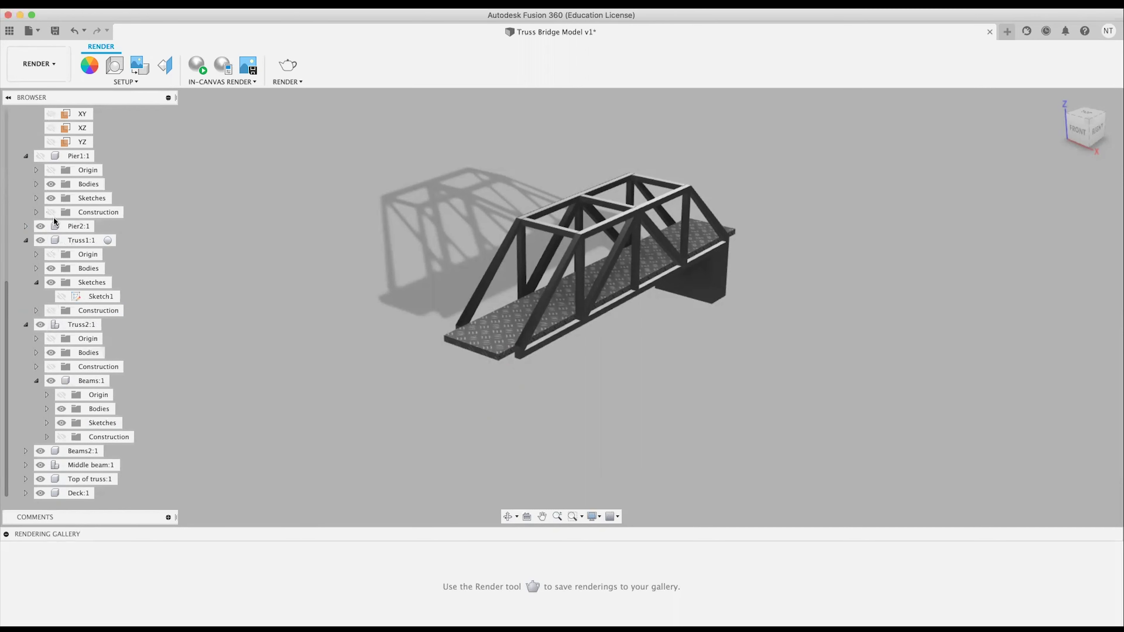
# Collapse the expanded component and origin entries in the browser and show Pier1 again.
pyautogui.click(26, 241)
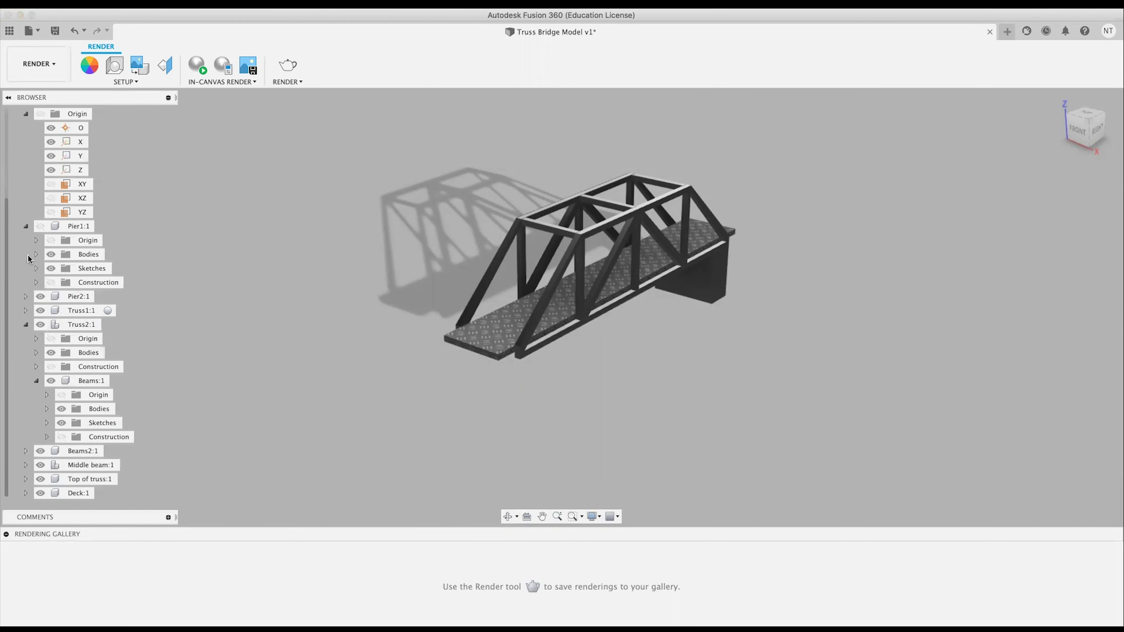
pyautogui.click(26, 325)
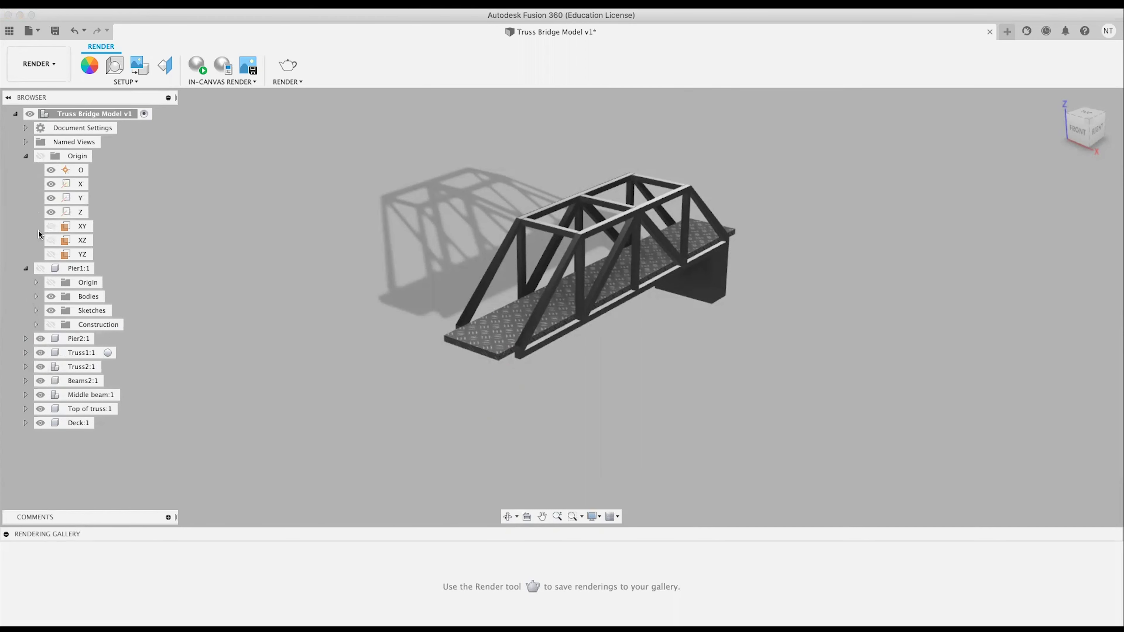
pyautogui.click(26, 269)
pyautogui.click(26, 156)
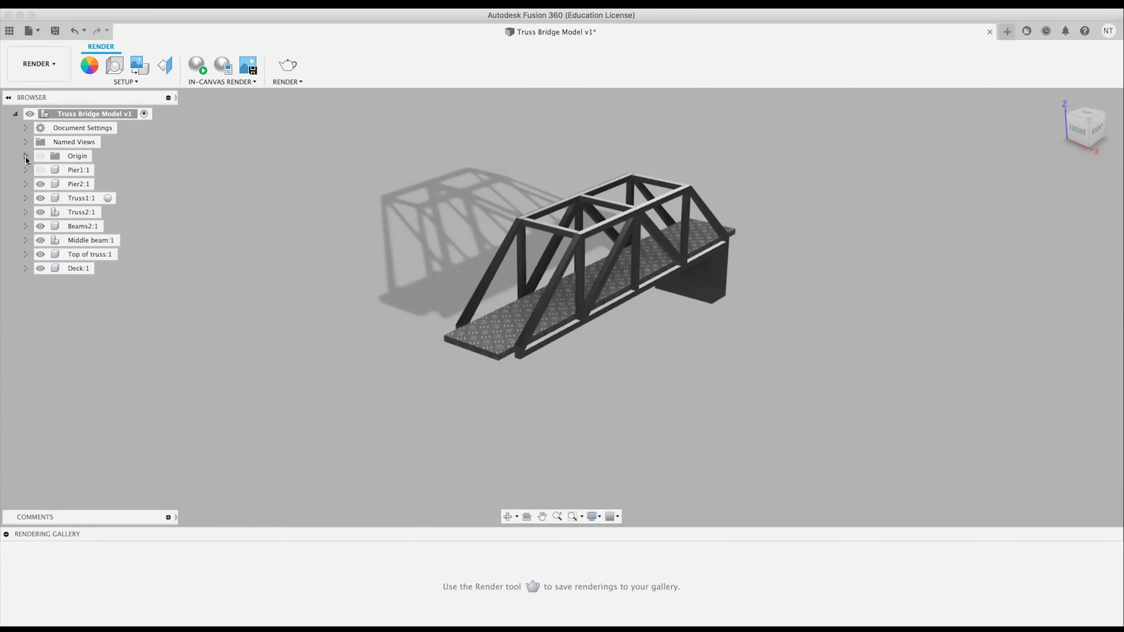
pyautogui.click(40, 170)
pyautogui.keyDown('shift'); pyautogui.moveTo(311, 276); pyautogui.dragTo(283, 278, button='middle'); pyautogui.keyUp('shift')
pyautogui.keyDown('shift'); pyautogui.moveTo(479, 391); pyautogui.dragTo(556, 368, button='middle'); pyautogui.keyUp('shift')
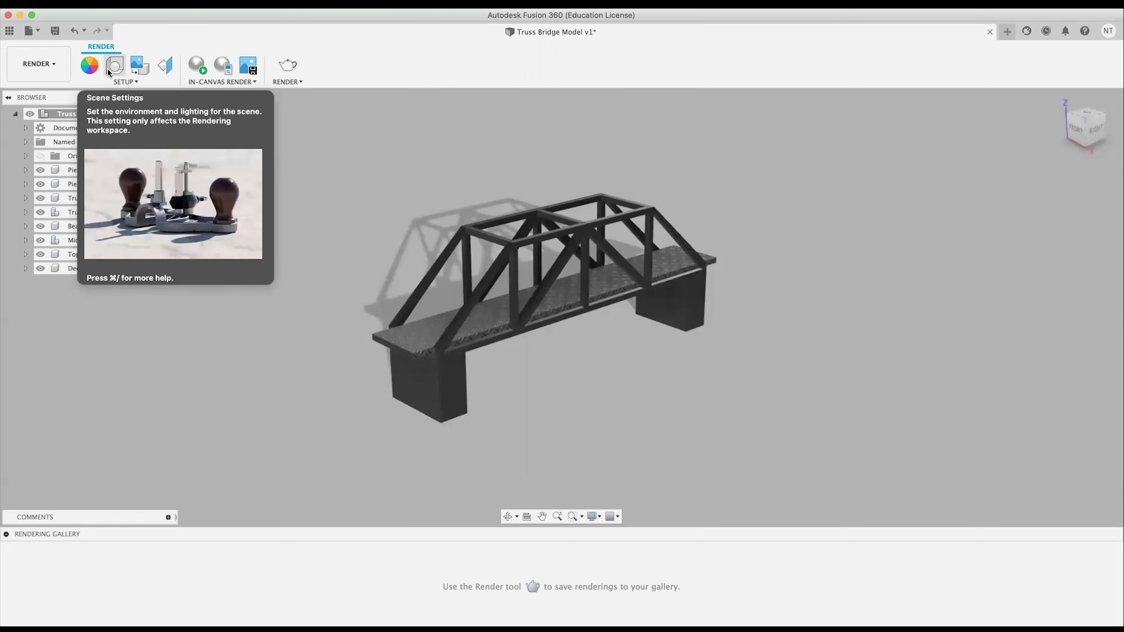
# Switch to the Design workspace and return to the Render workspace.
pyautogui.click(60, 73)
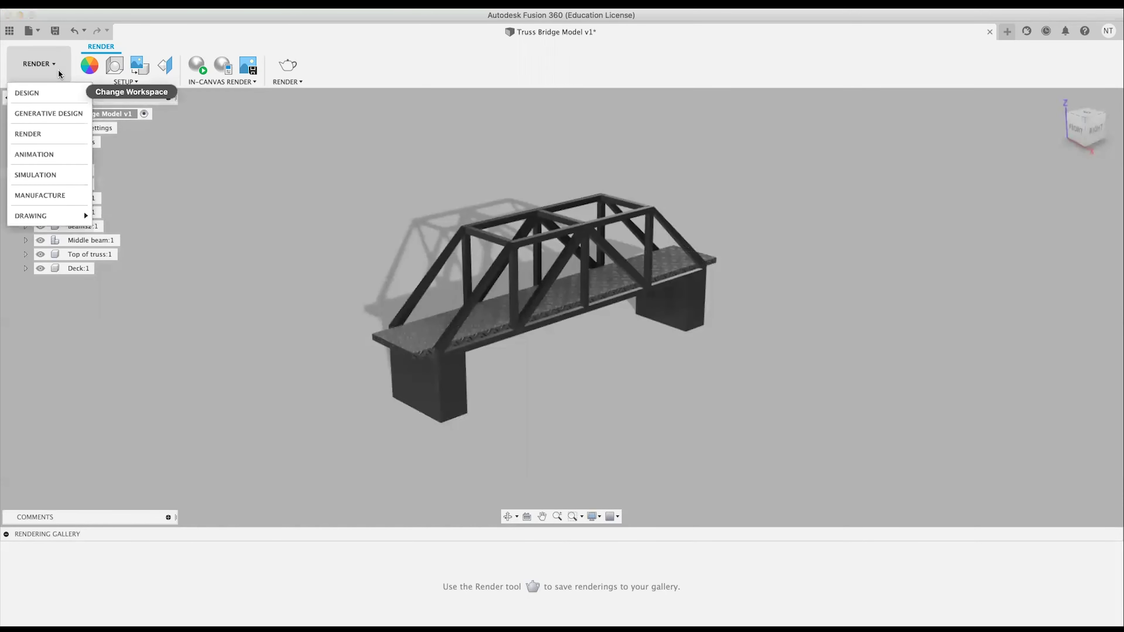
pyautogui.click(26, 93)
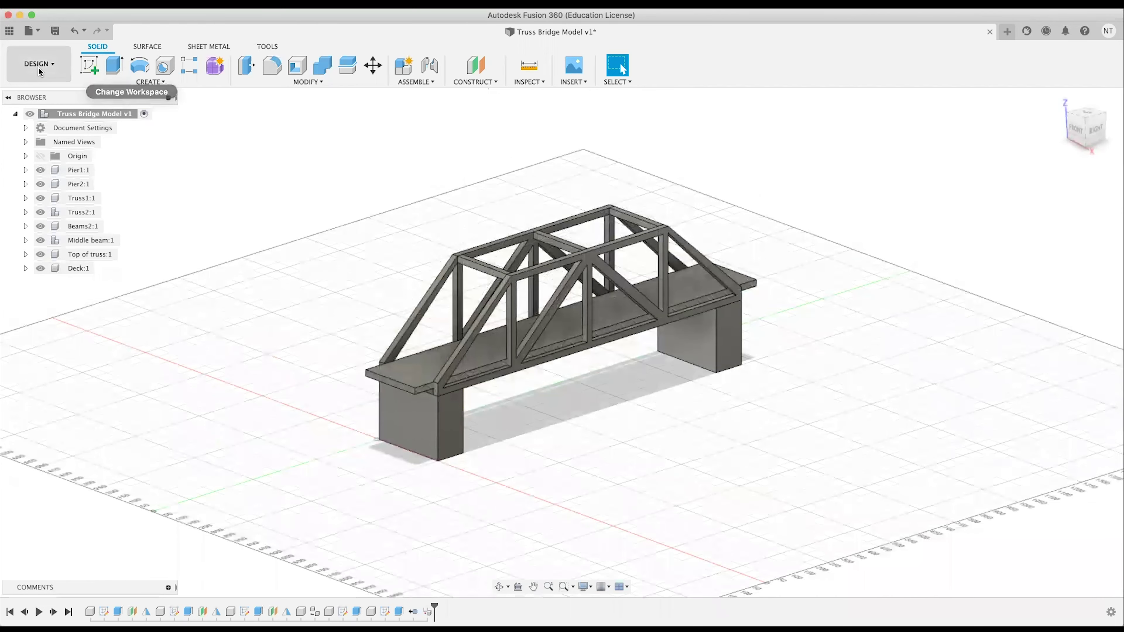
pyautogui.click(32, 54)
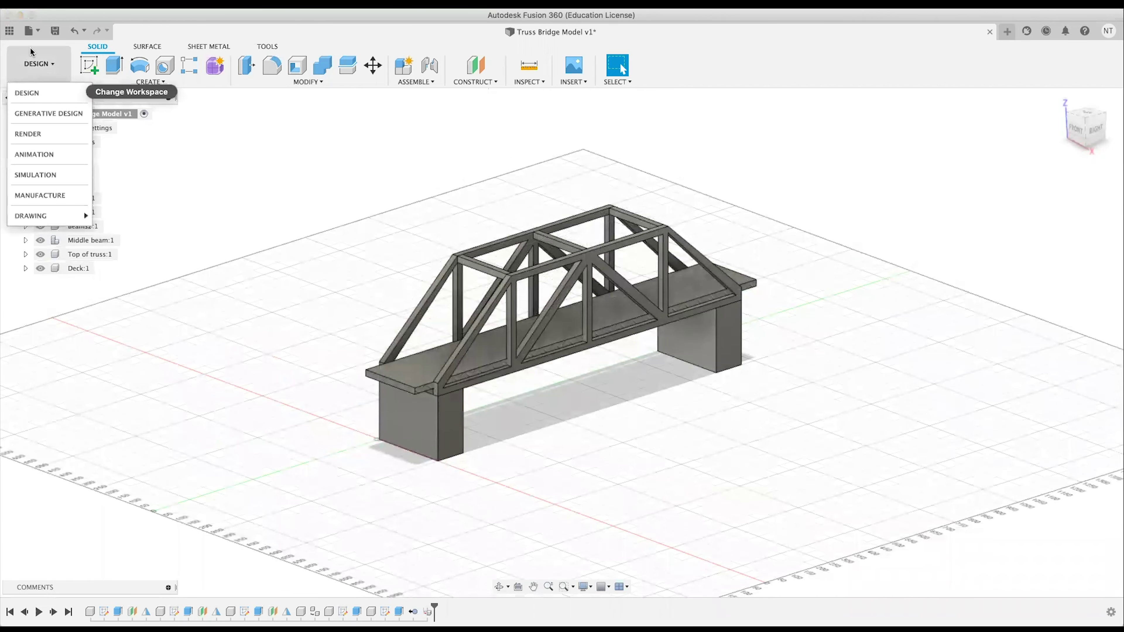
pyautogui.click(52, 140)
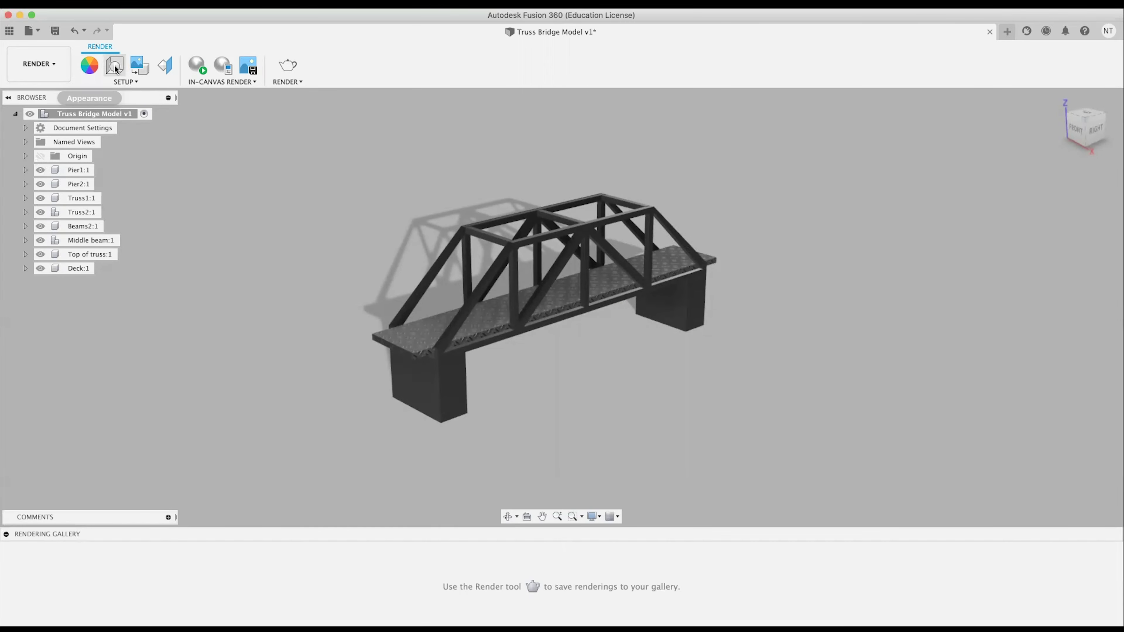
# Open the scene settings' environment library and apply the Crossroads environment to the bridge scene.
pyautogui.click(115, 66)
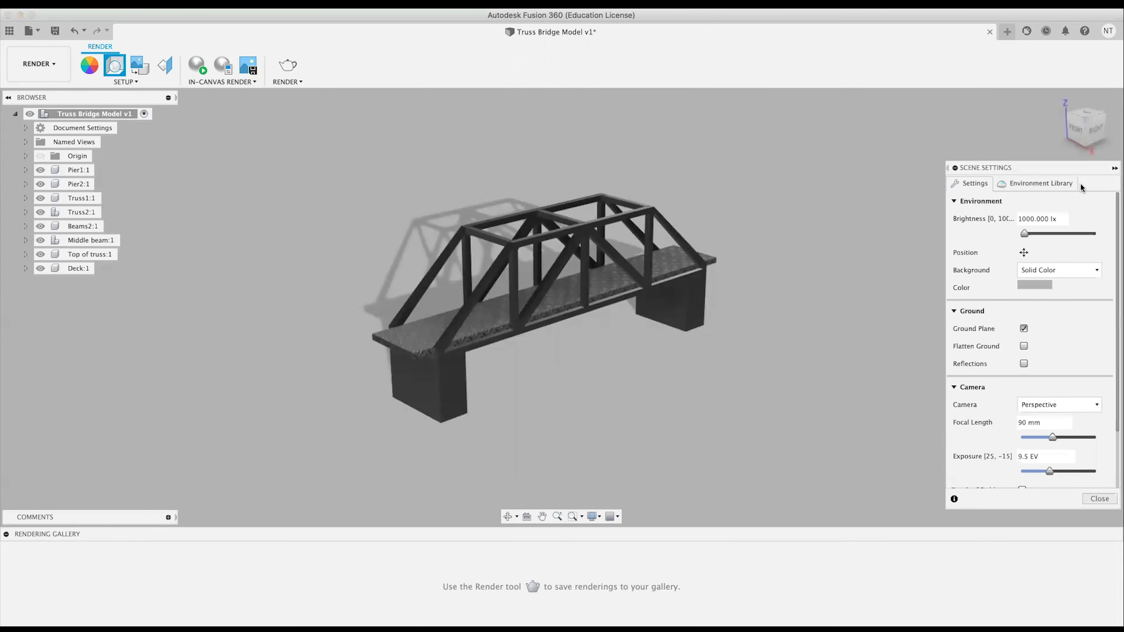
pyautogui.click(1034, 183)
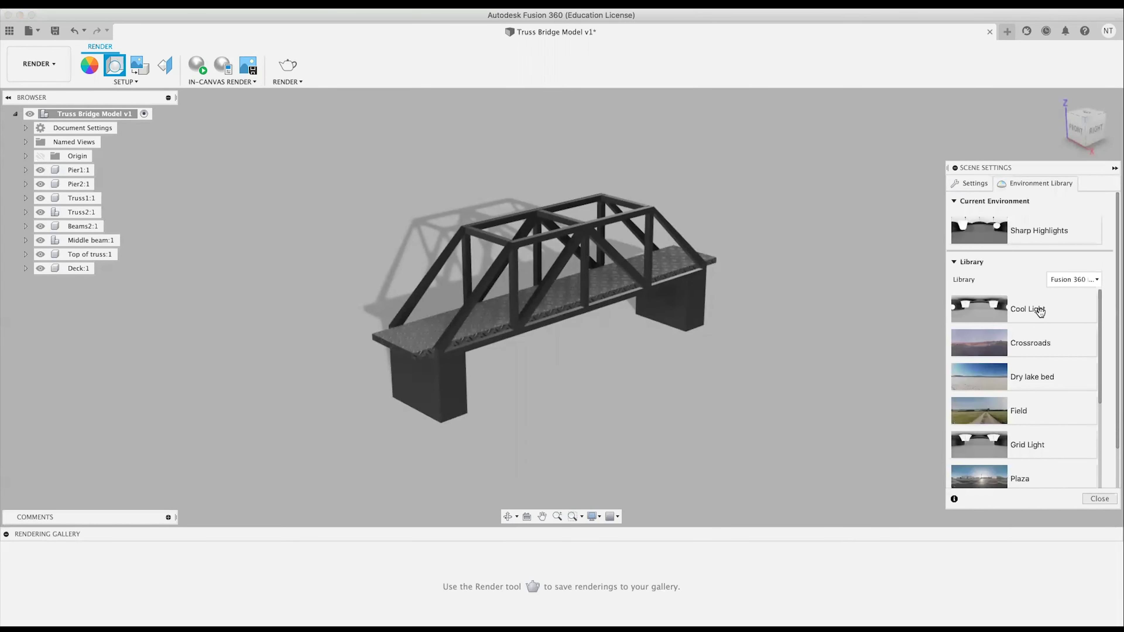
pyautogui.doubleClick(1029, 354)
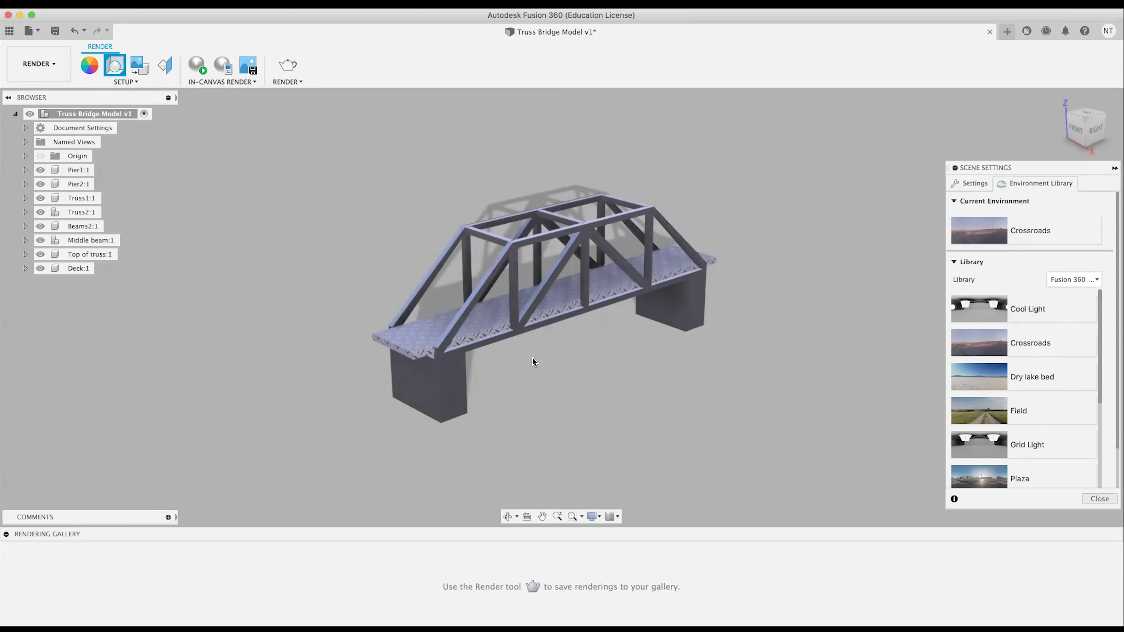
pyautogui.keyDown('shift'); pyautogui.moveTo(540, 352); pyautogui.dragTo(536, 374, button='middle'); pyautogui.keyUp('shift')
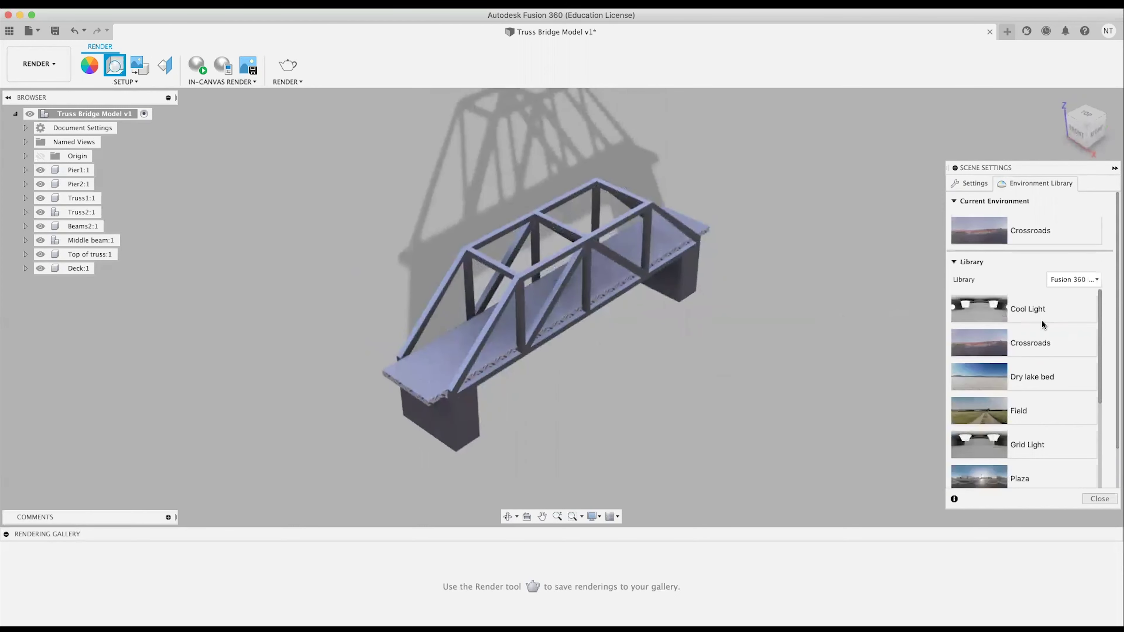
# Apply the Dry lake bed environment and set the scene background from a solid color to Environment.
pyautogui.scroll(-1, 1043, 330)
pyautogui.doubleClick(1041, 379)
pyautogui.keyDown('shift'); pyautogui.moveTo(737, 328); pyautogui.dragTo(726, 314, button='middle'); pyautogui.keyUp('shift')
pyautogui.click(970, 183)
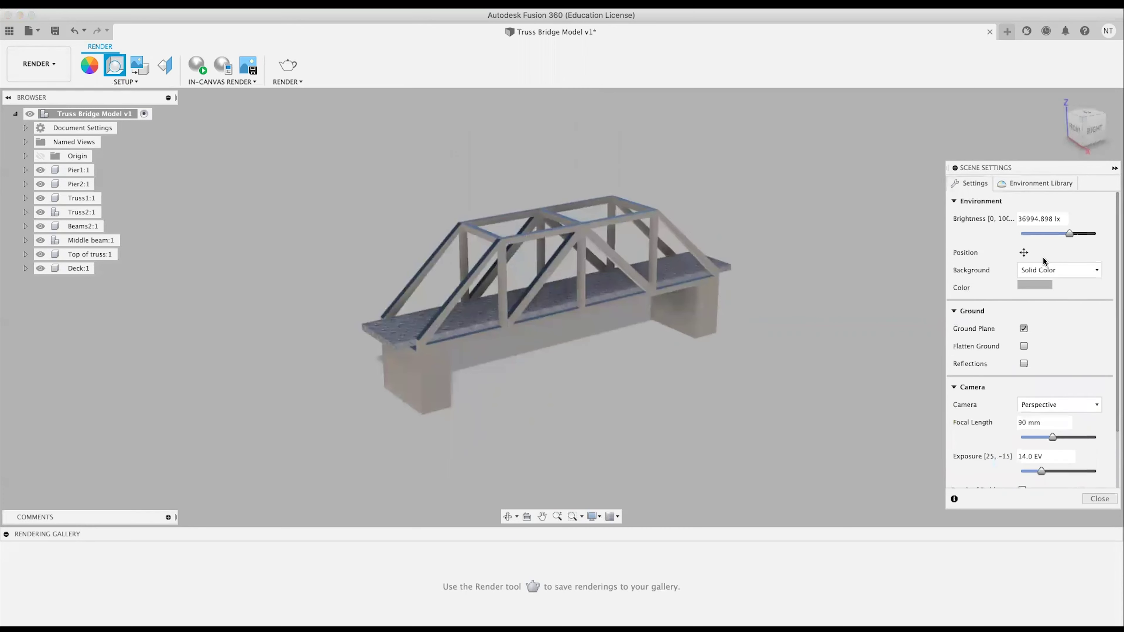
pyautogui.click(1084, 276)
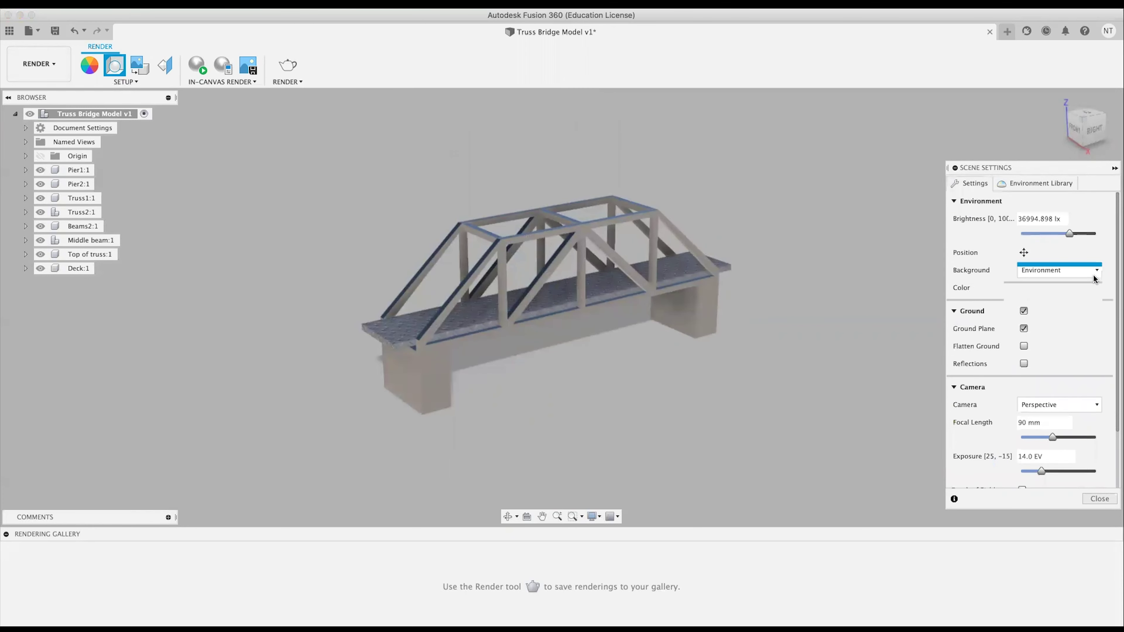
pyautogui.click(1062, 295)
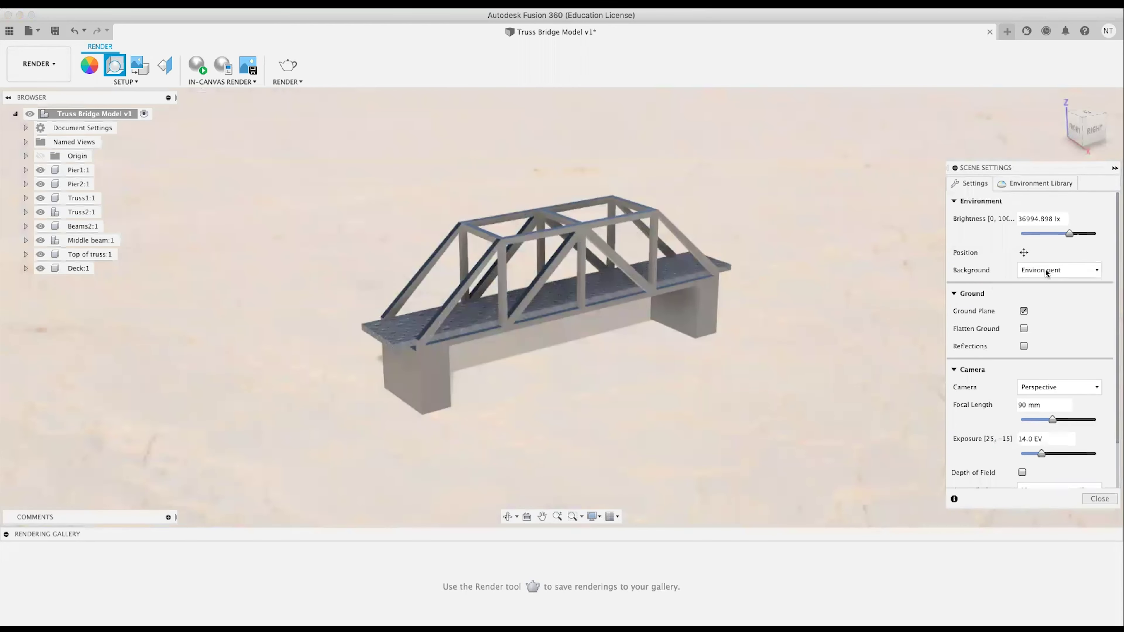
# Try the Crossroads environment as the visible background and view the bridge against the road.
pyautogui.click(1040, 183)
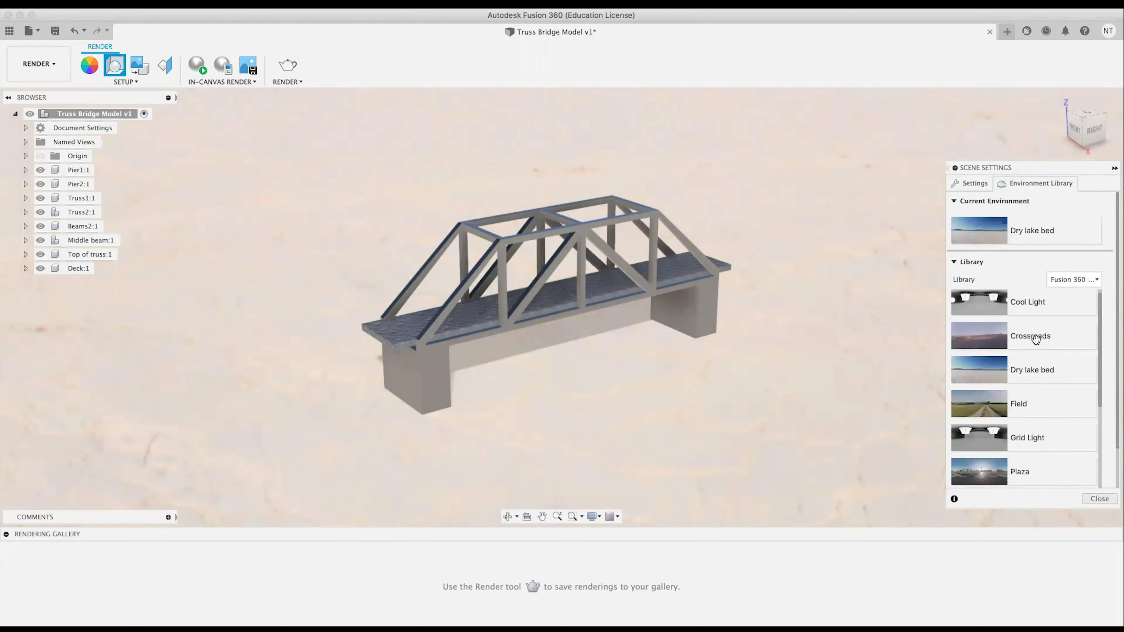
pyautogui.moveTo(1035, 340); pyautogui.dragTo(659, 323)
pyautogui.keyDown('shift'); pyautogui.moveTo(659, 323); pyautogui.dragTo(686, 315, button='middle'); pyautogui.keyUp('shift')
pyautogui.moveTo(685, 314); pyautogui.dragTo(647, 237)
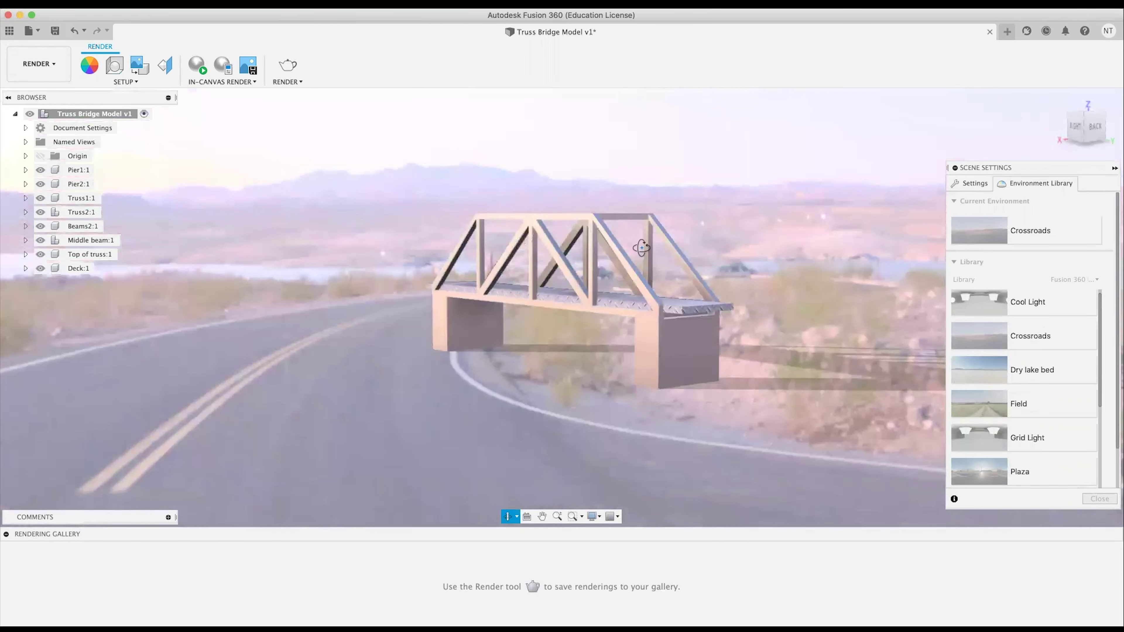
pyautogui.moveTo(575, 288); pyautogui.dragTo(509, 274)
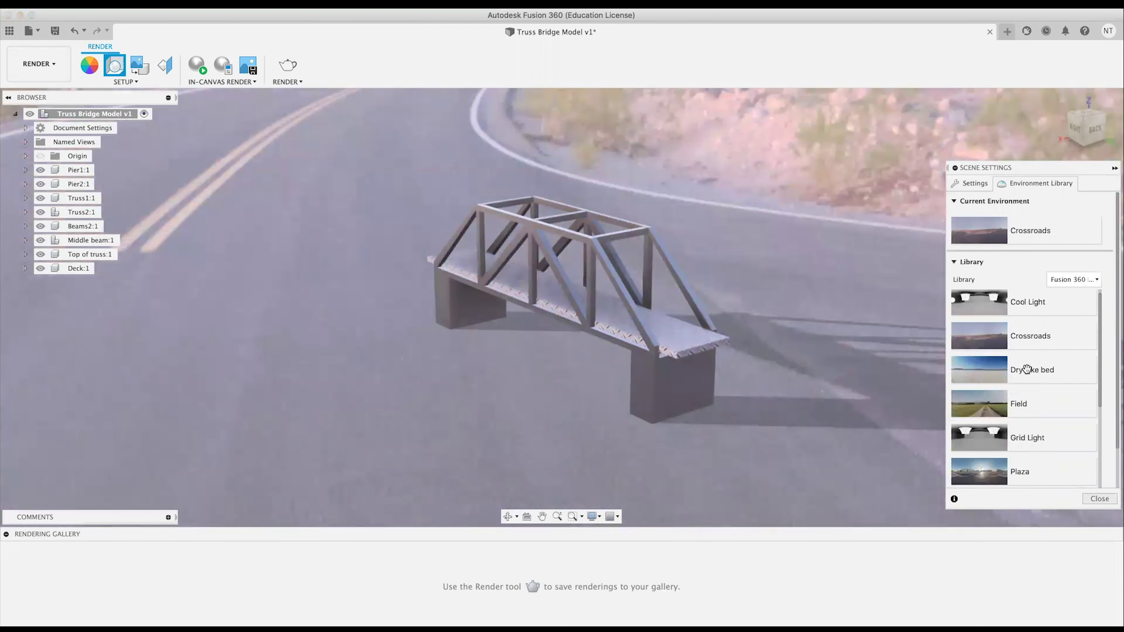
# Apply the Dry lake bed environment to the scene and return to the Design workspace.
pyautogui.moveTo(1026, 370); pyautogui.dragTo(675, 313)
pyautogui.keyDown('shift'); pyautogui.moveTo(741, 305); pyautogui.dragTo(747, 294, button='middle'); pyautogui.keyUp('shift')
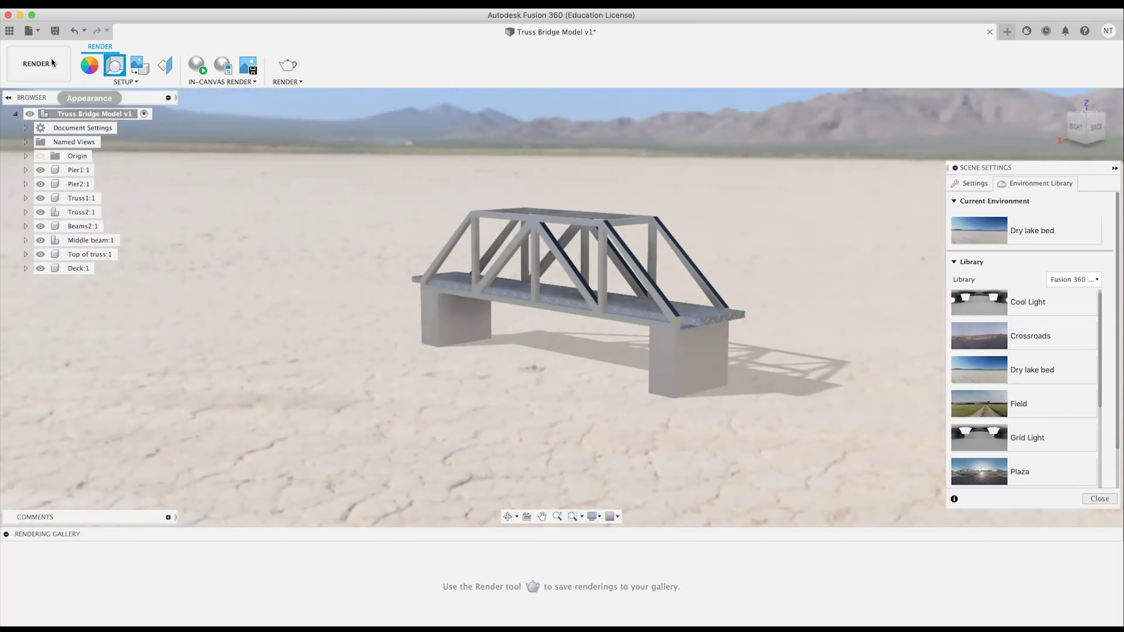
pyautogui.click(39, 63)
pyautogui.click(33, 91)
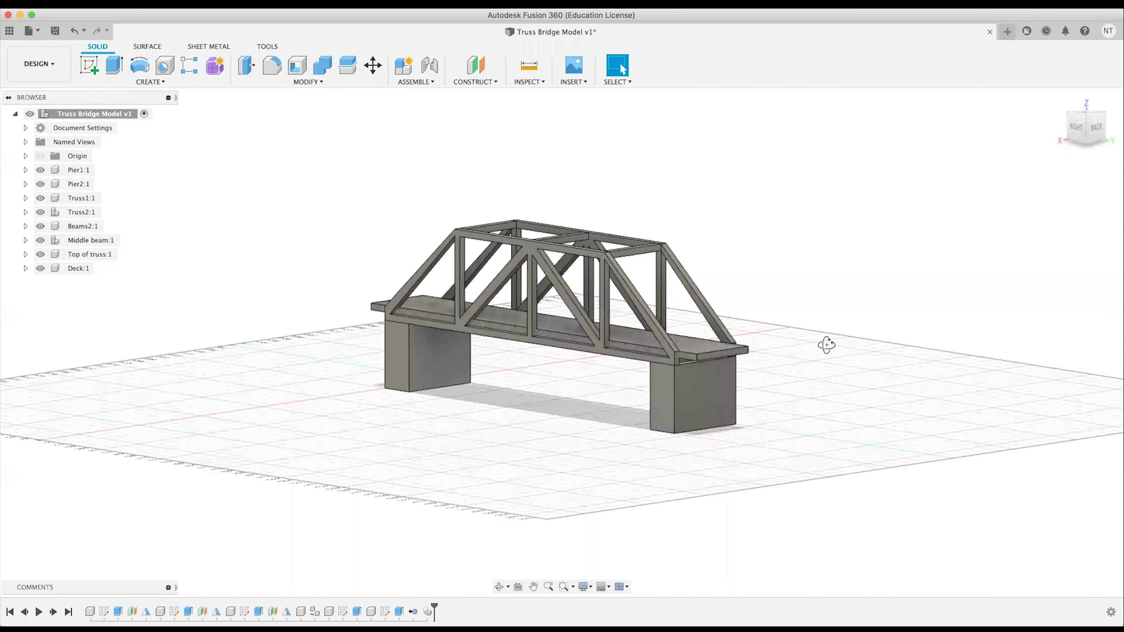
pyautogui.keyDown('shift'); pyautogui.moveTo(825, 344); pyautogui.dragTo(732, 352, button='middle'); pyautogui.keyUp('shift')
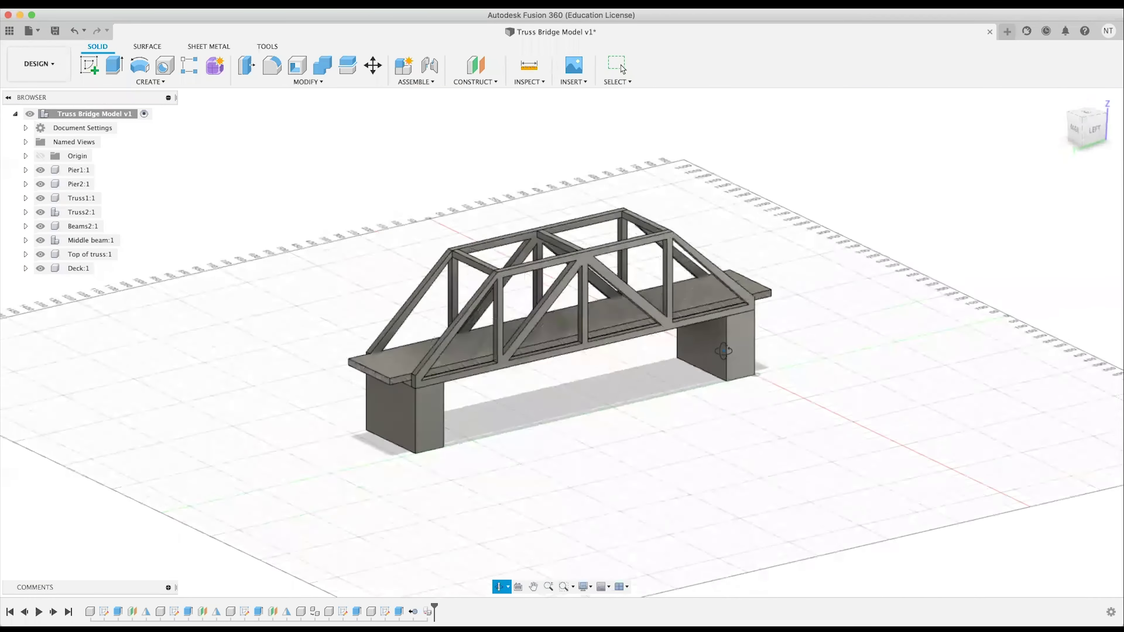